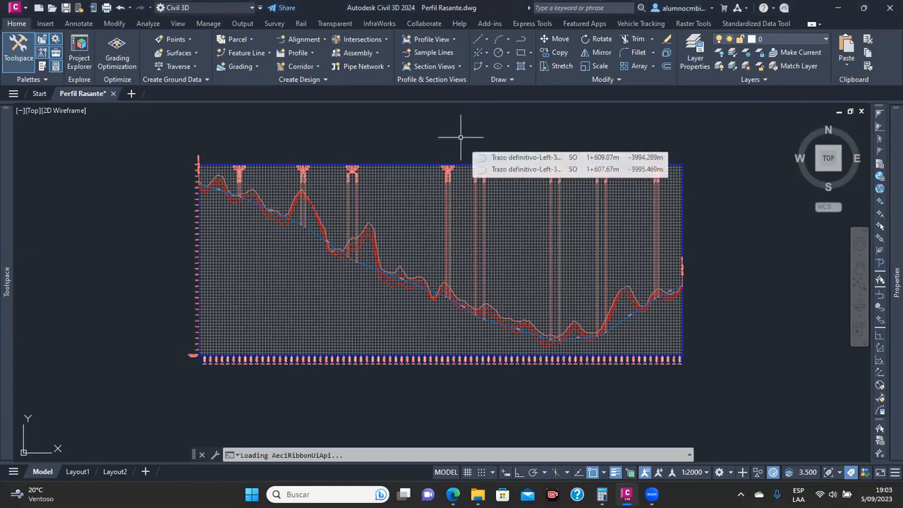
{"action": "left_click", "coordinate": [833, 495]}
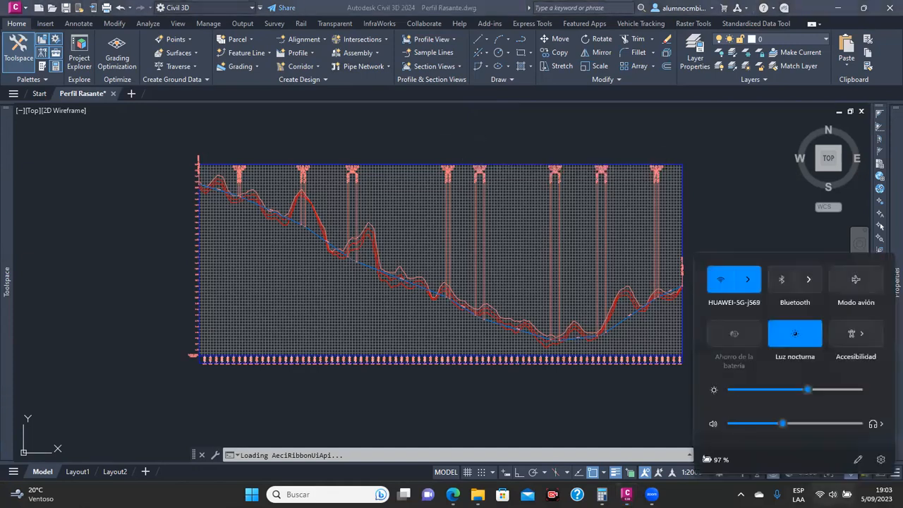
{"action": "left_click", "coordinate": [565, 403]}
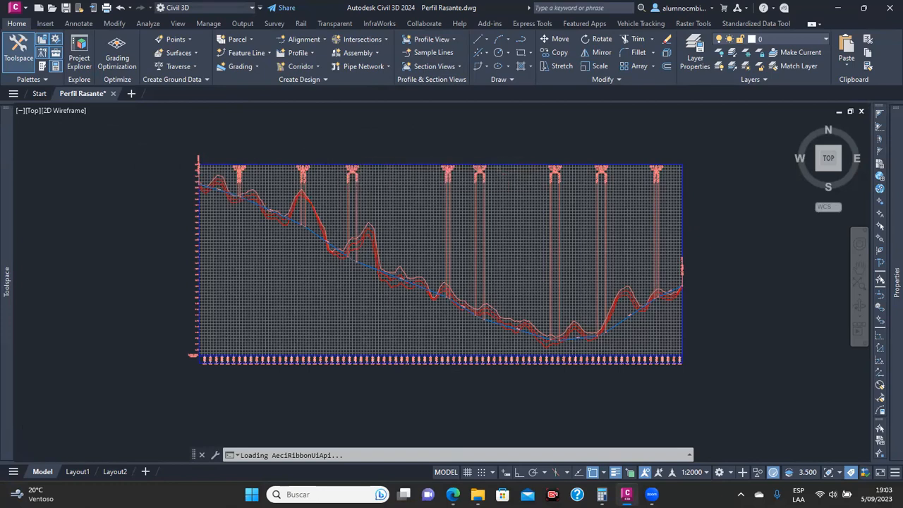
Examine the blue grade line against the terrain lines along the full length of the longitudinal profile view
{"action": "scroll", "coordinate": [329, 152], "scroll_direction": "down", "scroll_amount": 4}
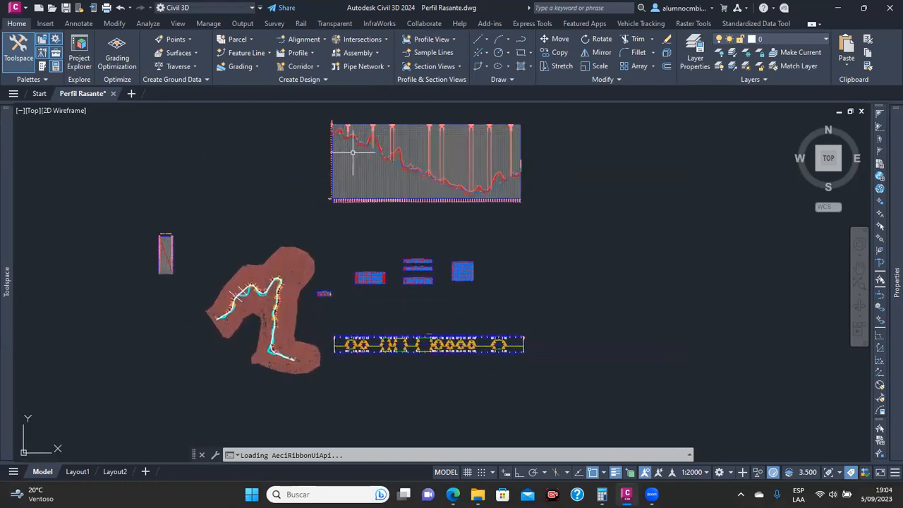
{"action": "scroll", "coordinate": [304, 223], "scroll_direction": "up", "scroll_amount": 4}
{"action": "scroll", "coordinate": [304, 222], "scroll_direction": "up", "scroll_amount": 5}
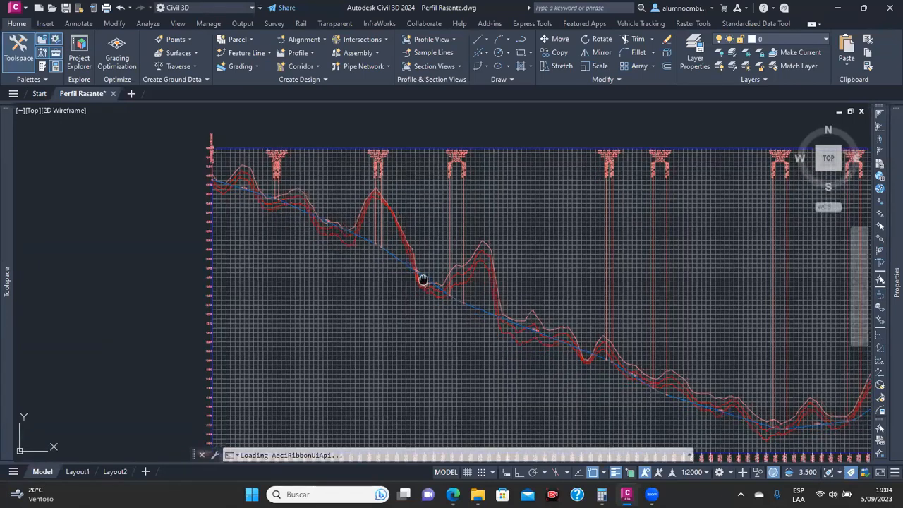
{"action": "middle_click_drag", "start_coordinate": [423, 278], "coordinate": [355, 234]}
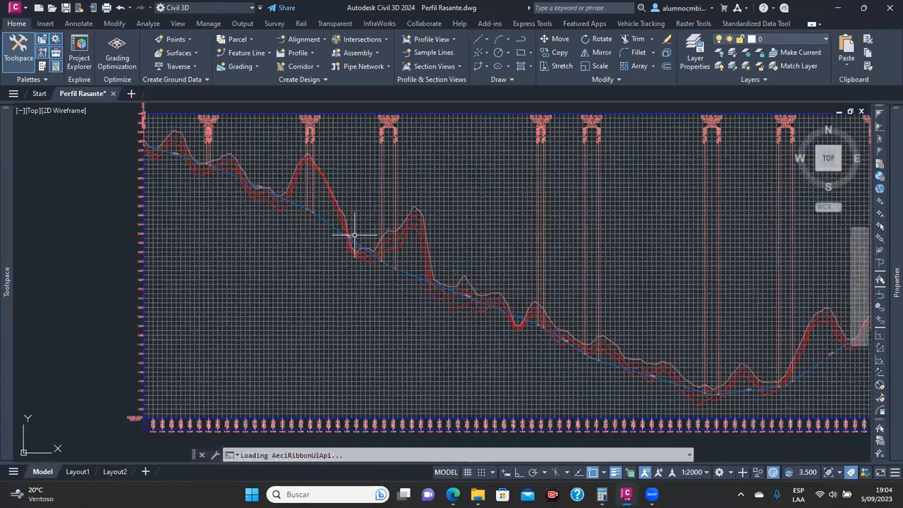
{"action": "middle_click_drag", "start_coordinate": [414, 283], "coordinate": [359, 259]}
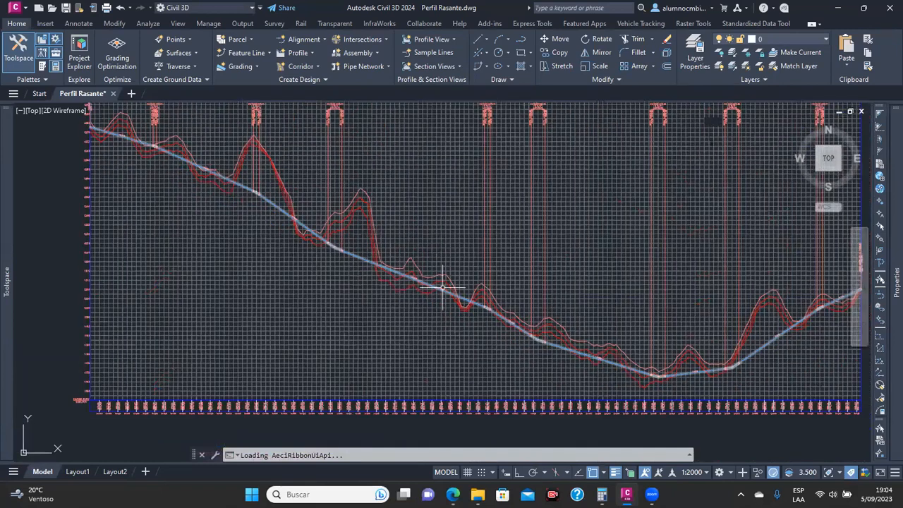
{"action": "scroll", "coordinate": [652, 353], "scroll_direction": "up", "scroll_amount": 4}
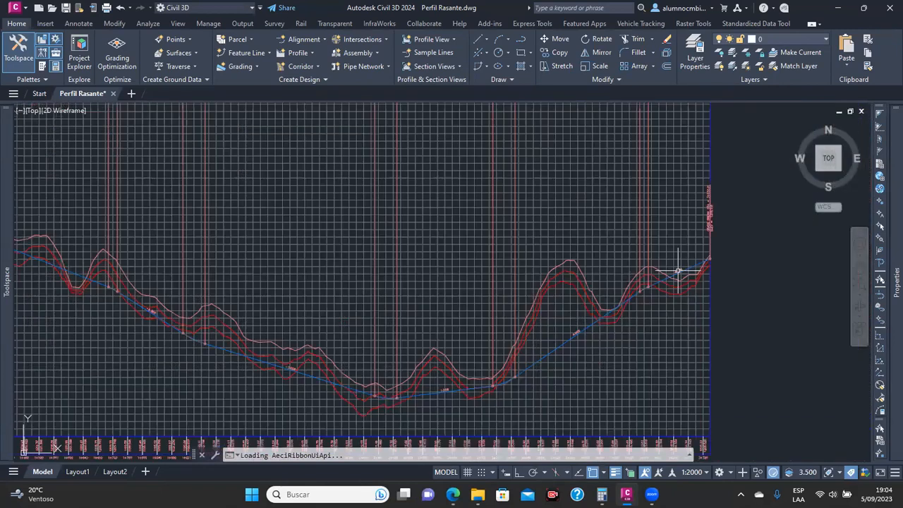
{"action": "scroll", "coordinate": [303, 262], "scroll_direction": "down", "scroll_amount": 5}
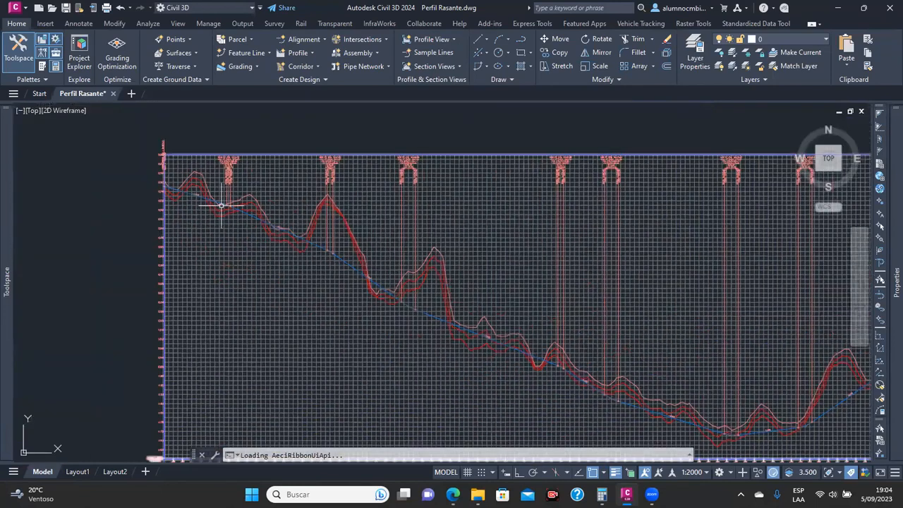
{"action": "scroll", "coordinate": [221, 205], "scroll_direction": "up", "scroll_amount": 2}
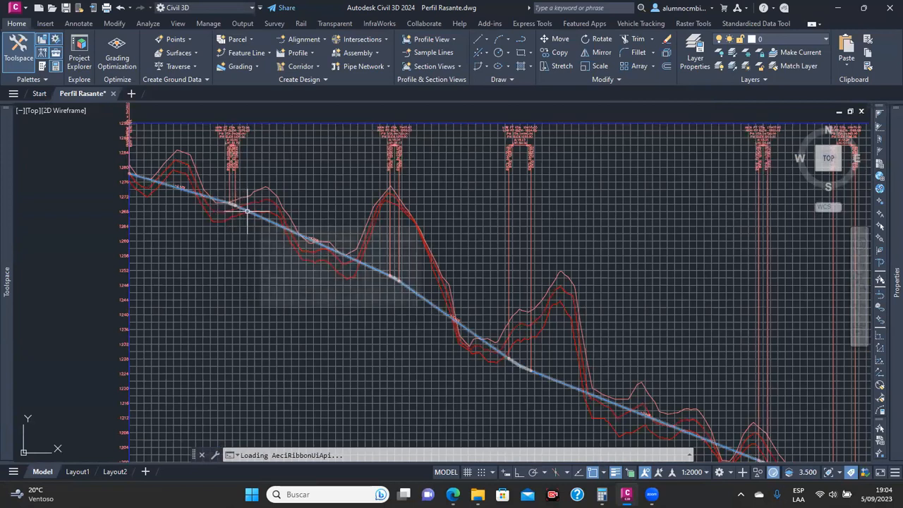
Inspect the alignment's curves in plan and compare them with the first vertical curves of the longitudinal profile
{"action": "scroll", "coordinate": [247, 212], "scroll_direction": "down", "scroll_amount": 5}
{"action": "scroll", "coordinate": [278, 261], "scroll_direction": "up", "scroll_amount": 8}
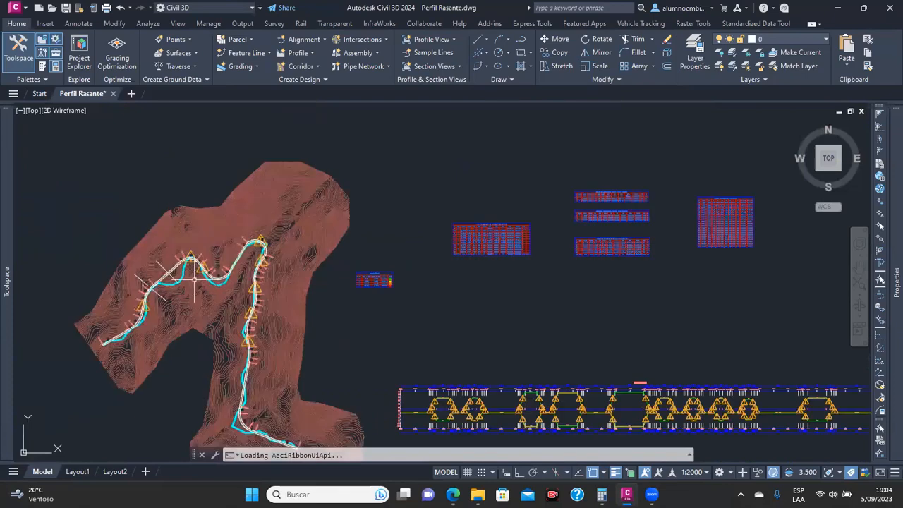
{"action": "scroll", "coordinate": [212, 187], "scroll_direction": "up", "scroll_amount": 4}
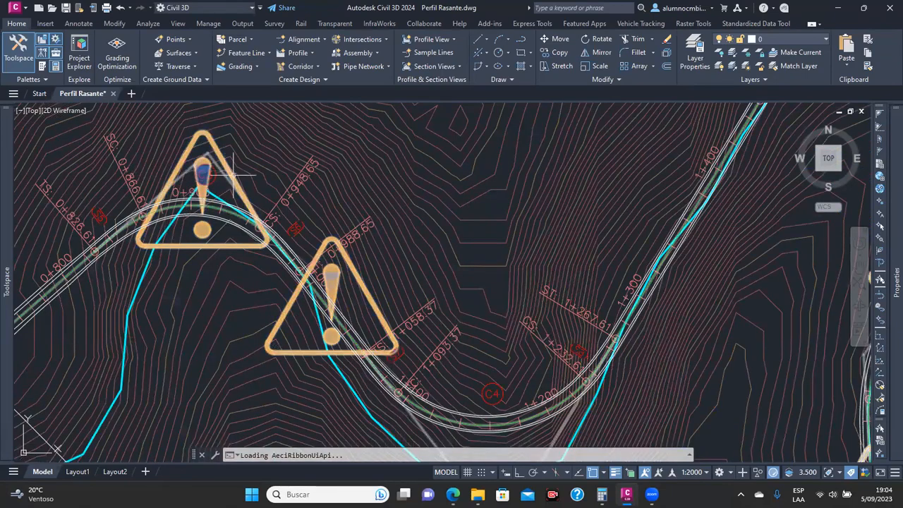
{"action": "scroll", "coordinate": [259, 182], "scroll_direction": "down", "scroll_amount": 6}
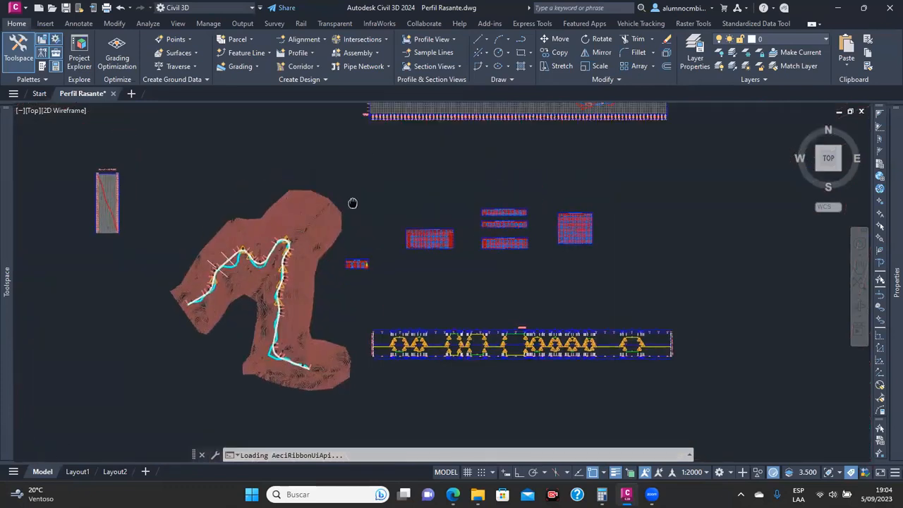
{"action": "scroll", "coordinate": [268, 258], "scroll_direction": "up", "scroll_amount": 8}
{"action": "scroll", "coordinate": [217, 214], "scroll_direction": "up", "scroll_amount": 3}
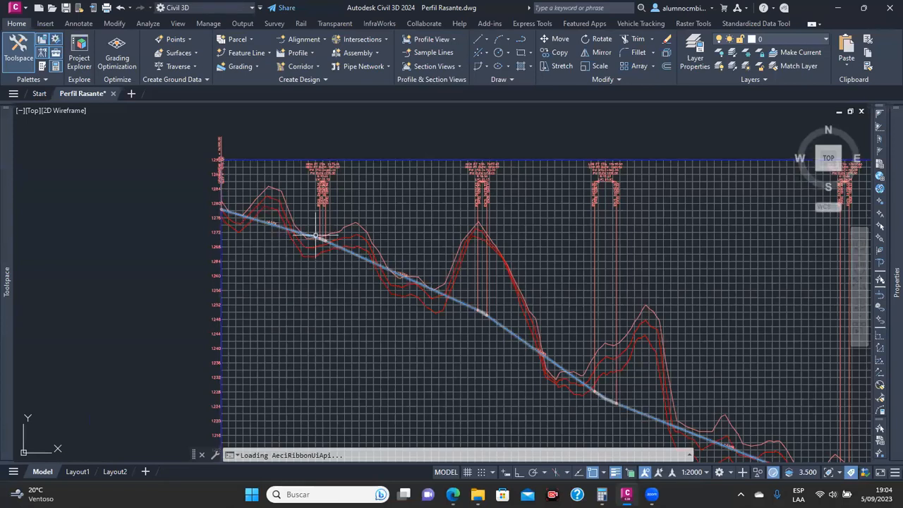
{"action": "scroll", "coordinate": [274, 226], "scroll_direction": "up", "scroll_amount": 2}
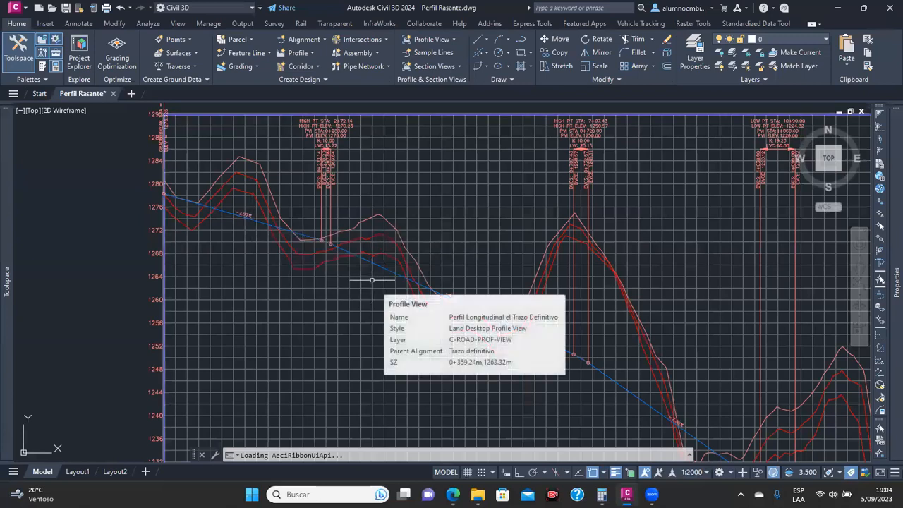
Switch to Adobe Acrobat and open DG-2018.pdf from the recent files
{"action": "key", "text": "super"}
{"action": "type", "text": "ado"}
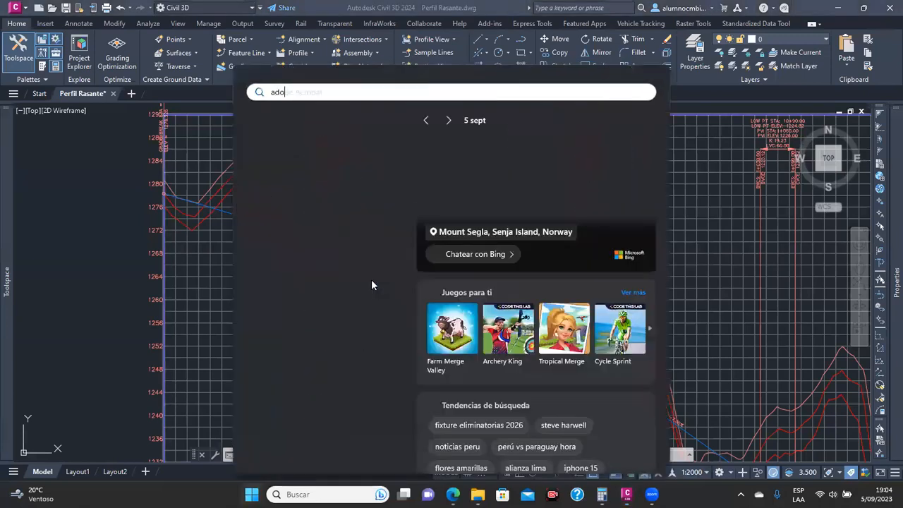
{"action": "key", "text": "Escape"}
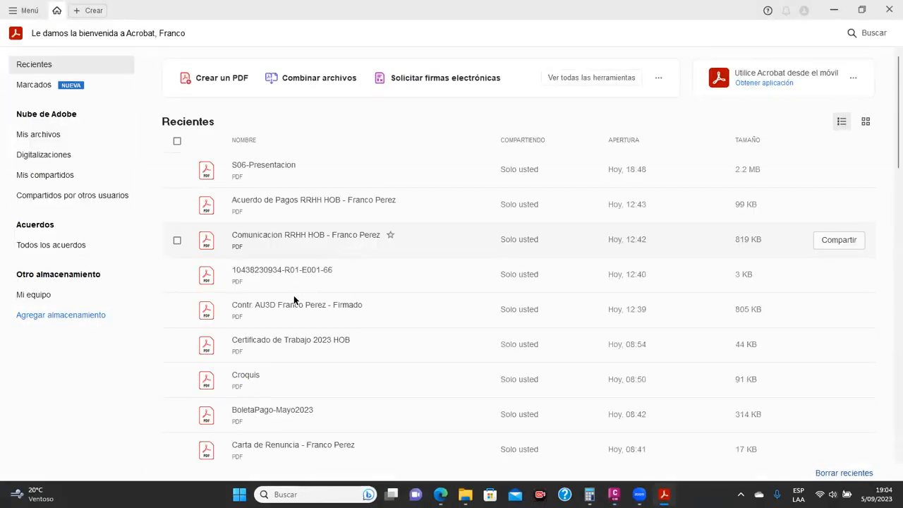
{"action": "scroll", "coordinate": [305, 298], "scroll_direction": "down", "scroll_amount": 1}
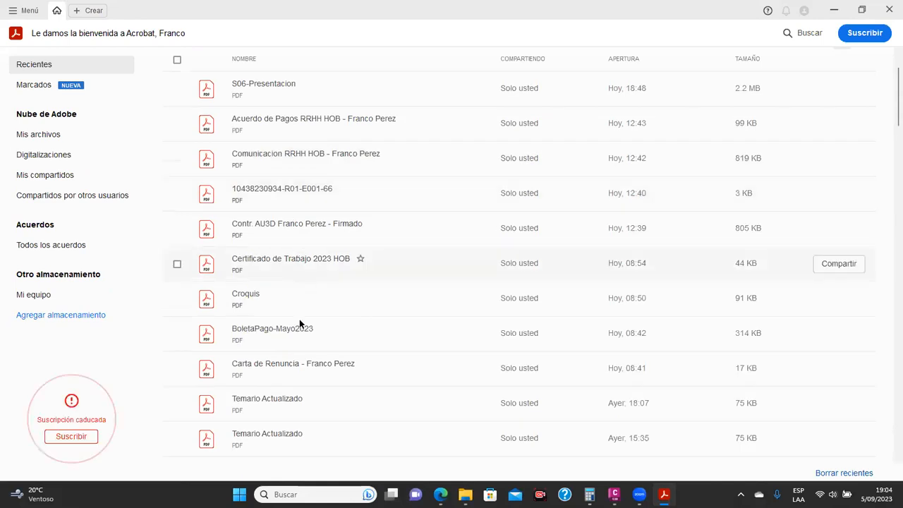
{"action": "scroll", "coordinate": [310, 311], "scroll_direction": "down", "scroll_amount": 1}
{"action": "double_click", "coordinate": [271, 379]}
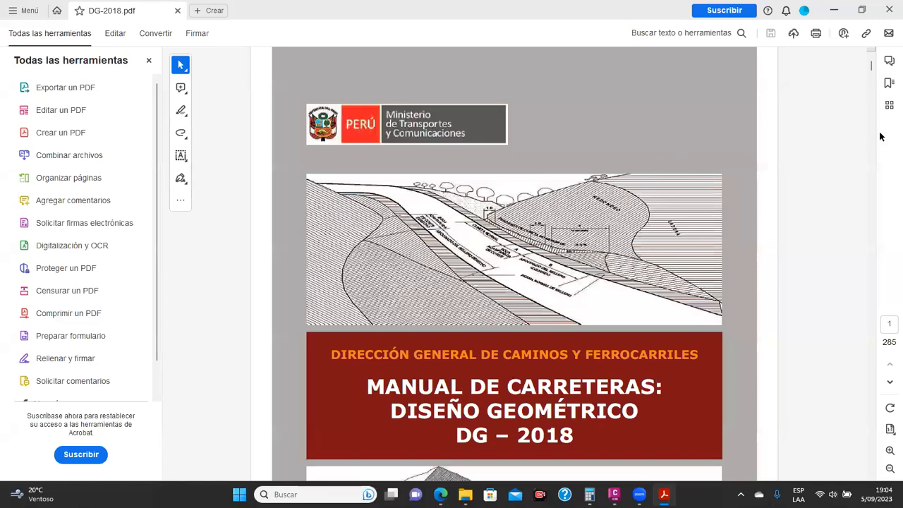
Go to page 180 of the manual and move back to the start of Section 303, Diseño geométrico en perfil
{"action": "left_click", "coordinate": [890, 324]}
{"action": "type", "text": "180"}
{"action": "key", "text": "Return"}
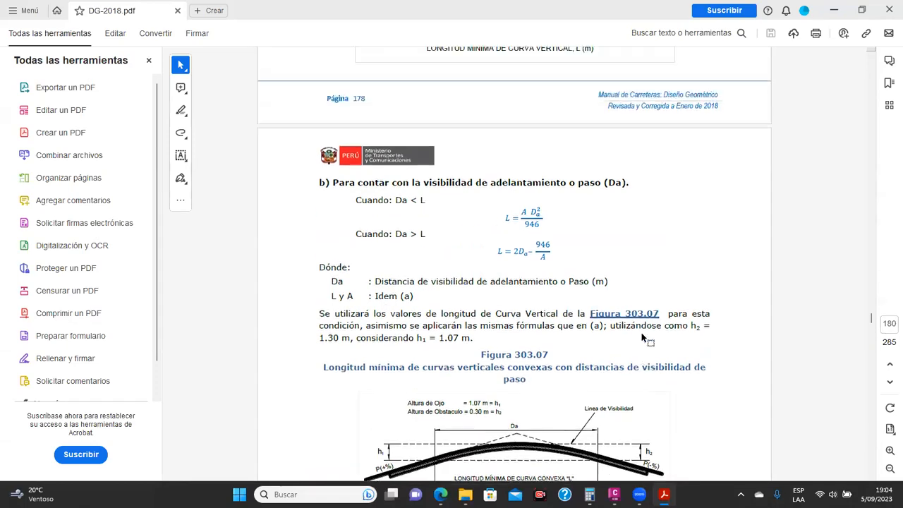
{"action": "scroll", "coordinate": [642, 337], "scroll_direction": "up", "scroll_amount": 15}
{"action": "scroll", "coordinate": [642, 338], "scroll_direction": "up", "scroll_amount": 20}
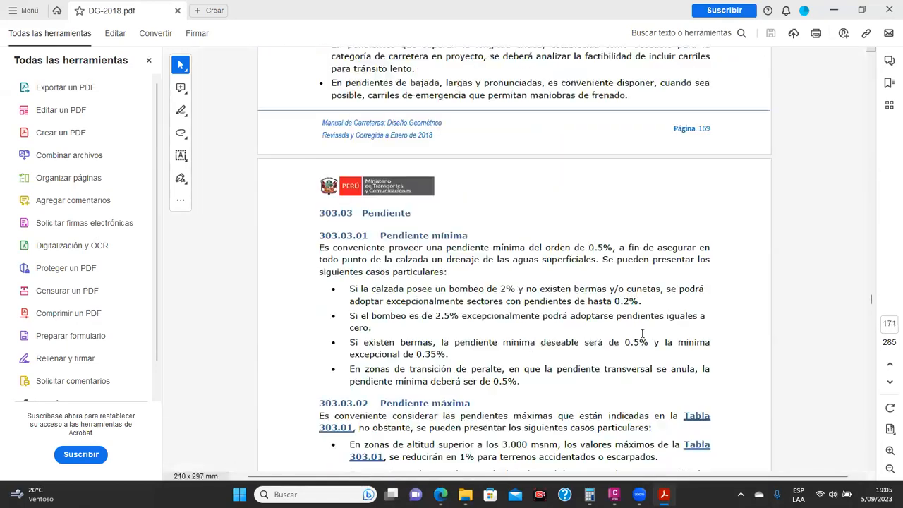
{"action": "scroll", "coordinate": [642, 333], "scroll_direction": "up", "scroll_amount": 5}
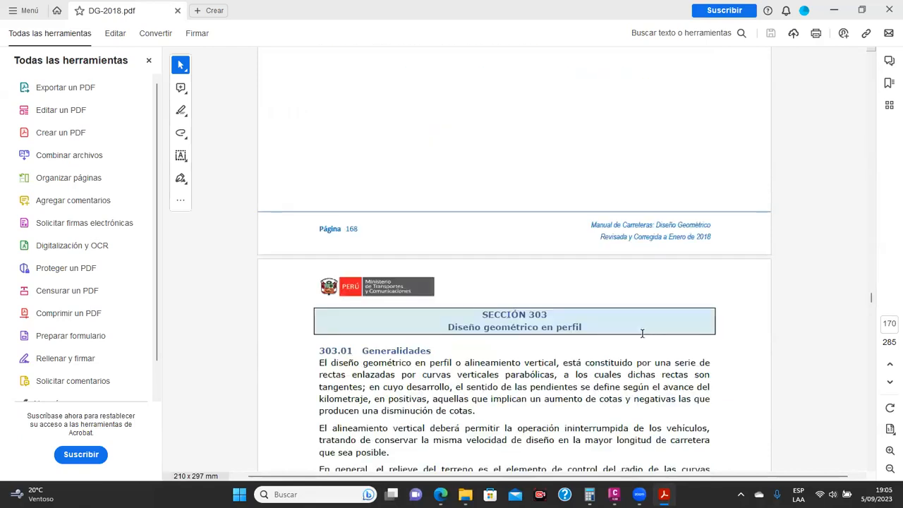
Read through the design considerations in 303.02 and the minimum and maximum slope rules in 303.03
{"action": "scroll", "coordinate": [572, 242], "scroll_direction": "down", "scroll_amount": 10}
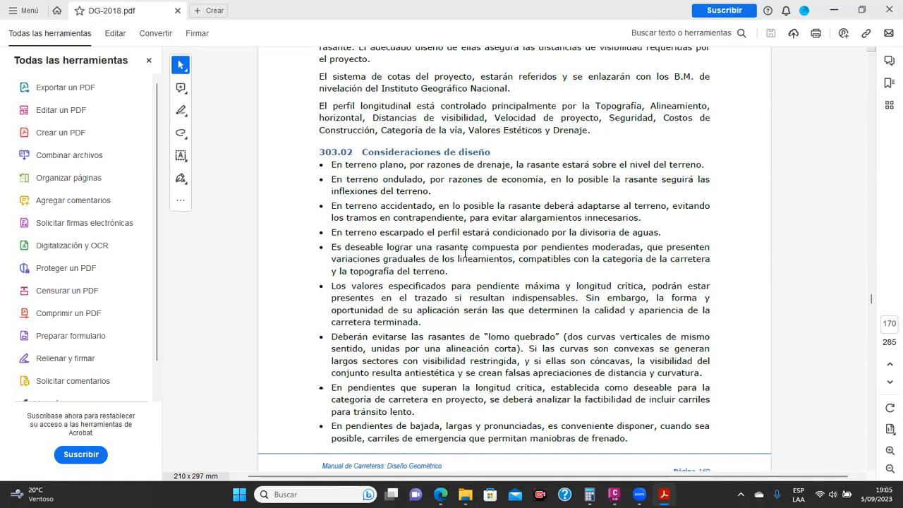
{"action": "scroll", "coordinate": [465, 252], "scroll_direction": "down", "scroll_amount": 6}
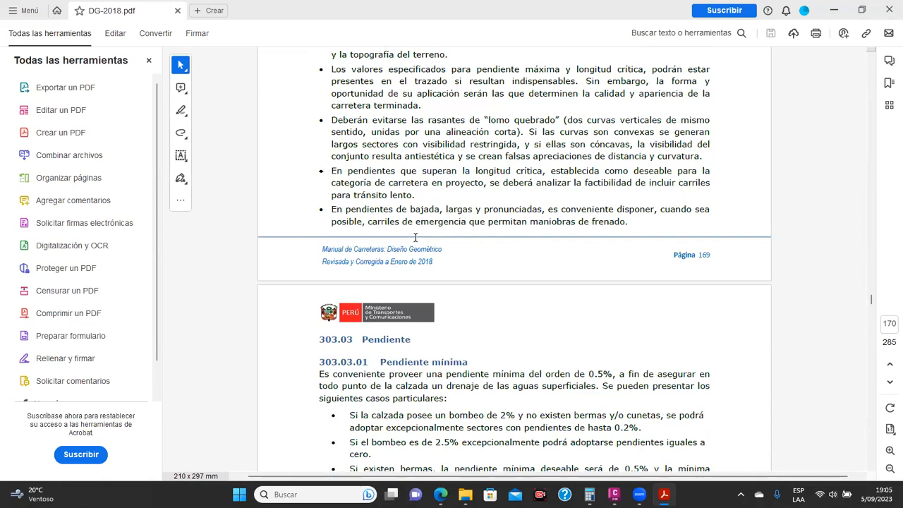
{"action": "scroll", "coordinate": [415, 238], "scroll_direction": "down", "scroll_amount": 5}
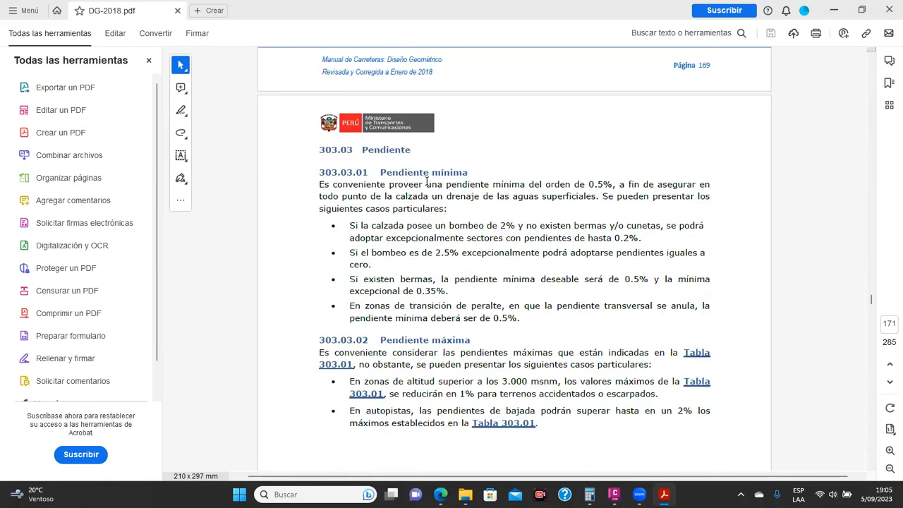
{"action": "scroll", "coordinate": [427, 181], "scroll_direction": "down", "scroll_amount": 2}
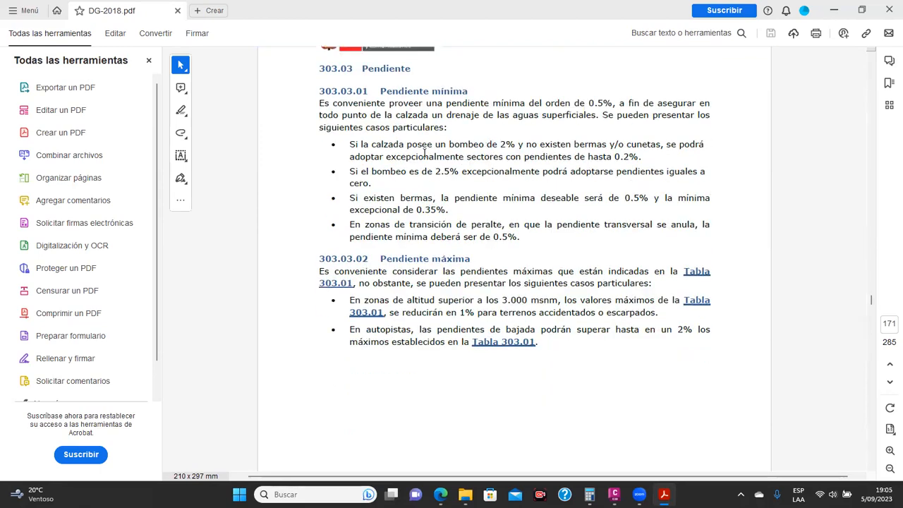
{"action": "scroll", "coordinate": [381, 149], "scroll_direction": "up", "scroll_amount": 1}
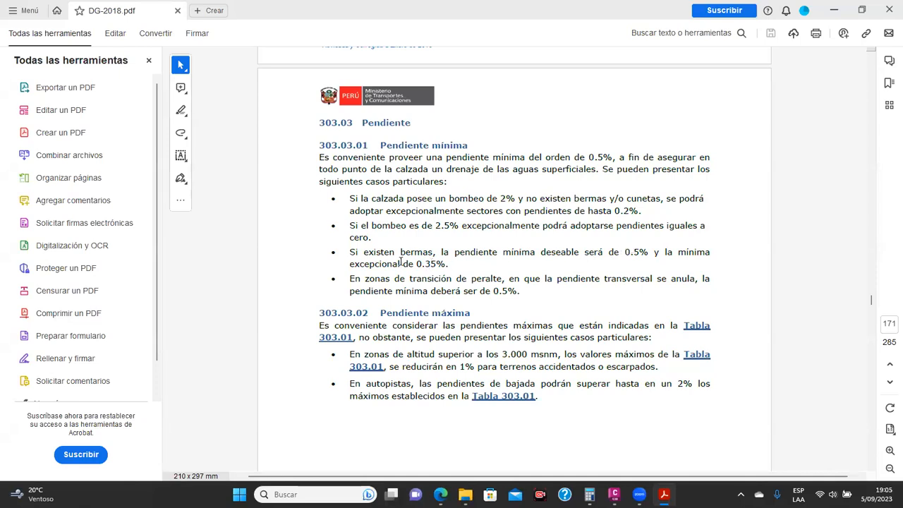
Mark the words "excepcional", "0.5%" and "Si existen bermas" one by one in the minimum slope rule for shoulders
{"action": "left_click_drag", "start_coordinate": [399, 264], "coordinate": [346, 263]}
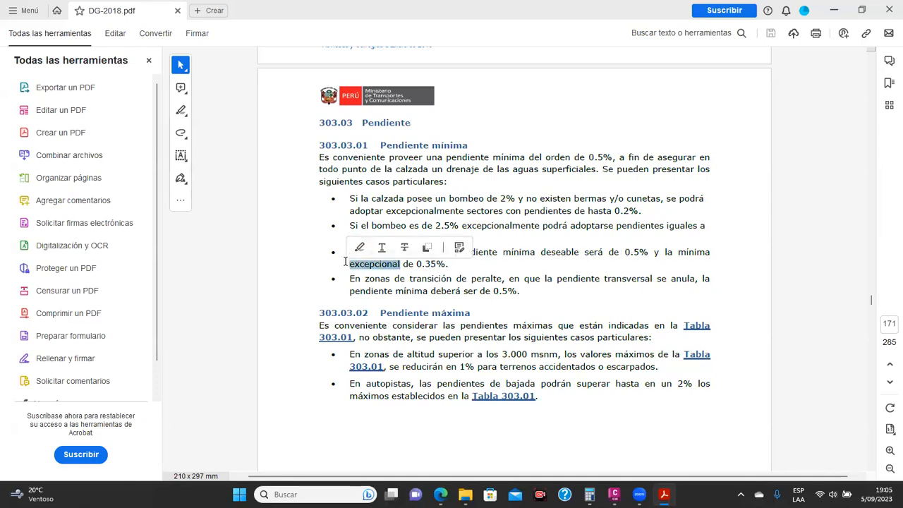
{"action": "left_click", "coordinate": [634, 252]}
{"action": "double_click", "coordinate": [634, 252]}
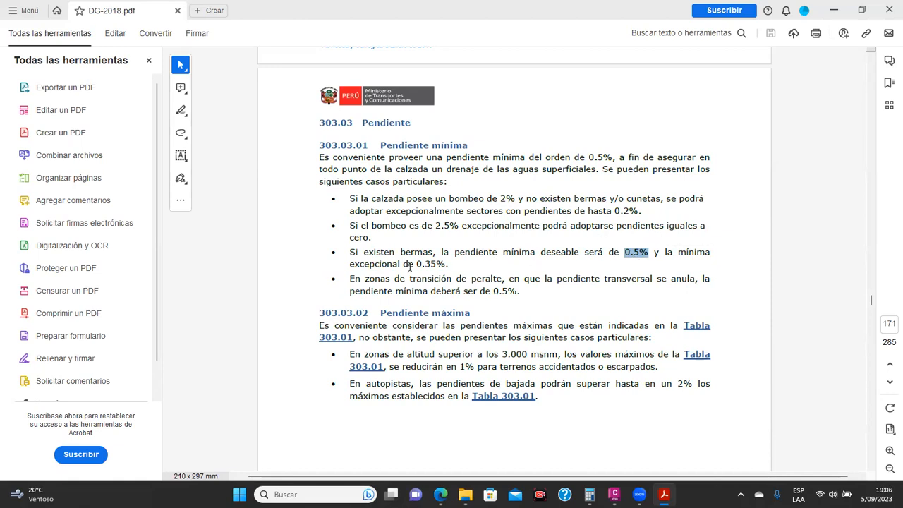
{"action": "left_click_drag", "start_coordinate": [356, 254], "coordinate": [426, 257]}
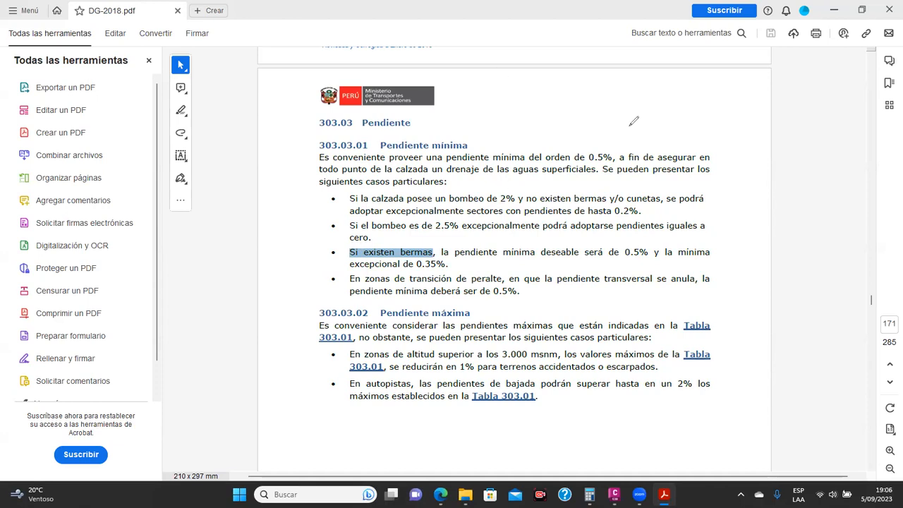
Sketch a crowned road cross-section in pink beside the 303.03 heading and label both sides -2
{"action": "left_click_drag", "start_coordinate": [689, 138], "coordinate": [550, 128]}
{"action": "left_click_drag", "start_coordinate": [637, 107], "coordinate": [665, 110]}
{"action": "mouse_move", "coordinate": [578, 110]}
{"action": "left_mouse_down"}
{"action": "mouse_move", "coordinate": [595, 100]}
{"action": "mouse_move", "coordinate": [603, 110]}
{"action": "left_mouse_up"}
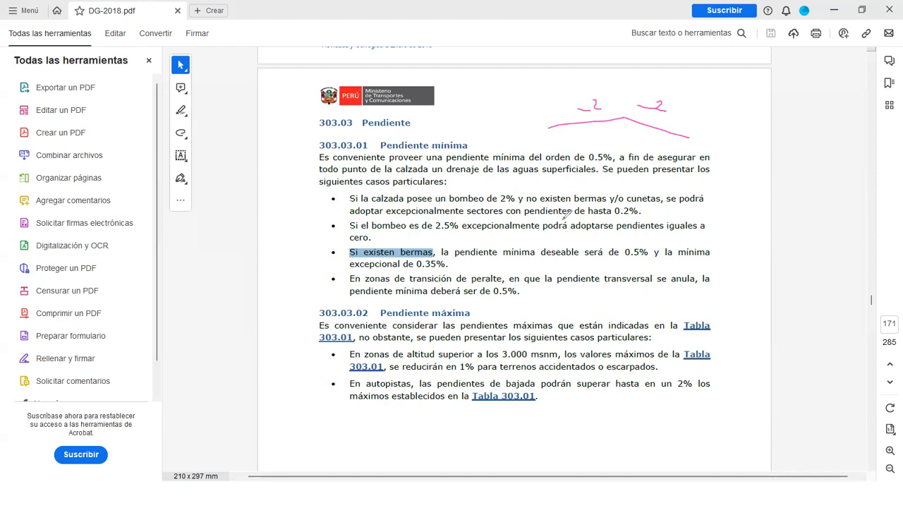
Underline "0.2%" and "bermas y/o cunetas" in pink in the first minimum slope case
{"action": "left_click_drag", "start_coordinate": [615, 216], "coordinate": [662, 219]}
{"action": "left_click_drag", "start_coordinate": [576, 204], "coordinate": [663, 211]}
{"action": "left_click_drag", "start_coordinate": [594, 206], "coordinate": [681, 207]}
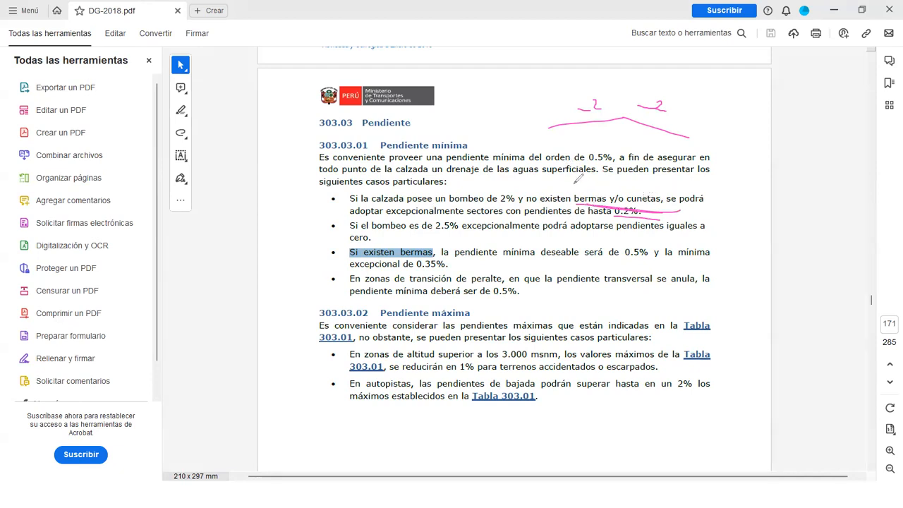
Add edge ticks and outward-falling arrows to both ends of the sketched cross-section, and underline "cunetas" again
{"action": "left_click_drag", "start_coordinate": [549, 117], "coordinate": [550, 136]}
{"action": "left_click_drag", "start_coordinate": [688, 119], "coordinate": [690, 141]}
{"action": "left_click_drag", "start_coordinate": [612, 204], "coordinate": [673, 208]}
{"action": "left_click_drag", "start_coordinate": [550, 126], "coordinate": [524, 161]}
{"action": "left_click_drag", "start_coordinate": [688, 127], "coordinate": [770, 189]}
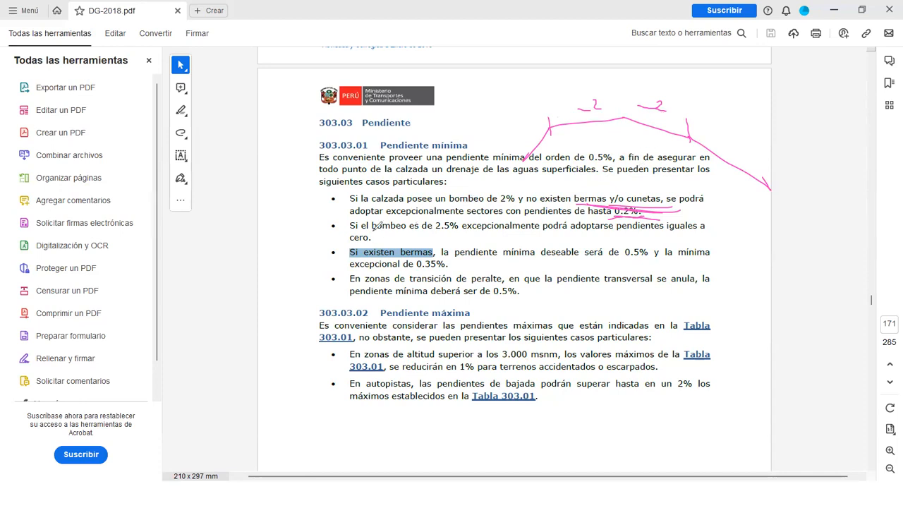
Underline "es de 2.5%" and "cero" in the second case, and "2%" and "no existen bermas" in the first
{"action": "left_click_drag", "start_coordinate": [409, 232], "coordinate": [446, 228]}
{"action": "left_click_drag", "start_coordinate": [496, 206], "coordinate": [516, 204]}
{"action": "left_click_drag", "start_coordinate": [524, 203], "coordinate": [621, 201]}
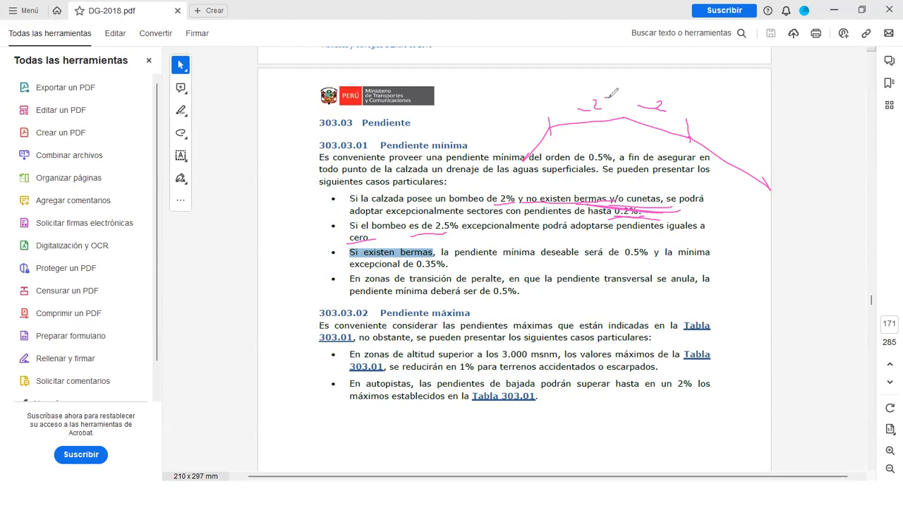
Change both slope labels on the sketched cross-section to 2.5 and box the word "excepcionalmente" in the second case
{"action": "mouse_move", "coordinate": [605, 99]}
{"action": "left_mouse_down"}
{"action": "mouse_move", "coordinate": [606, 110]}
{"action": "mouse_move", "coordinate": [610, 99]}
{"action": "left_mouse_up"}
{"action": "left_click", "coordinate": [668, 110]}
{"action": "mouse_move", "coordinate": [672, 101]}
{"action": "left_mouse_down"}
{"action": "mouse_move", "coordinate": [679, 101]}
{"action": "mouse_move", "coordinate": [674, 114]}
{"action": "left_mouse_up"}
{"action": "mouse_move", "coordinate": [460, 236]}
{"action": "left_mouse_down"}
{"action": "mouse_move", "coordinate": [534, 236]}
{"action": "mouse_move", "coordinate": [540, 221]}
{"action": "mouse_move", "coordinate": [460, 225]}
{"action": "mouse_move", "coordinate": [460, 233]}
{"action": "left_mouse_up"}
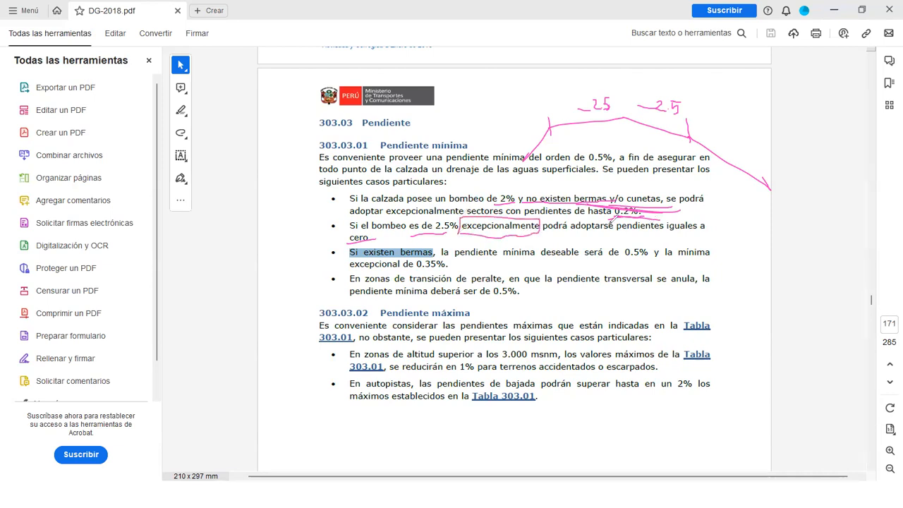
Add a pink slash beside "excepcionalmente", draw blue shoulders on the cross-section, and write 2 and 2.5% above the shoulders rule
{"action": "left_click_drag", "start_coordinate": [541, 237], "coordinate": [564, 177]}
{"action": "left_click_drag", "start_coordinate": [551, 126], "coordinate": [516, 134]}
{"action": "left_click_drag", "start_coordinate": [723, 144], "coordinate": [689, 137]}
{"action": "mouse_move", "coordinate": [435, 240]}
{"action": "left_mouse_down"}
{"action": "mouse_move", "coordinate": [456, 250]}
{"action": "mouse_move", "coordinate": [494, 248]}
{"action": "left_mouse_up"}
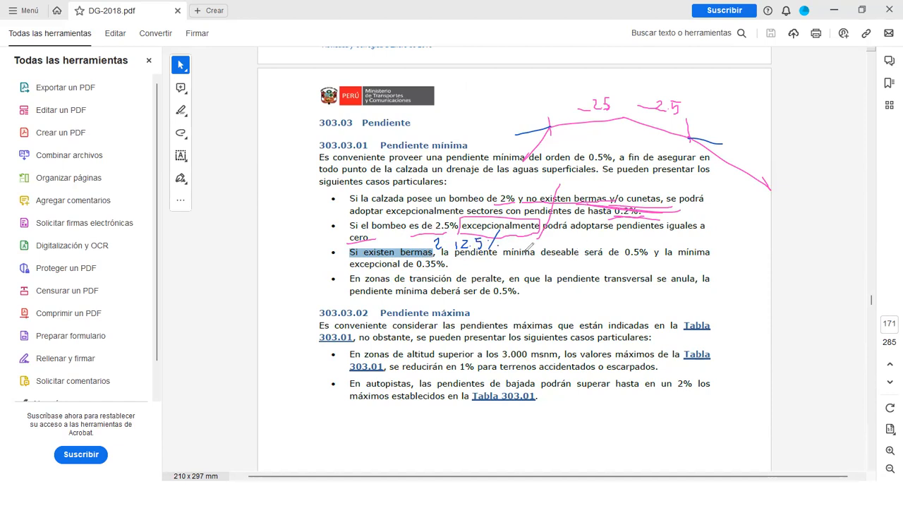
Underline 0.5%, box "excepcional" and 0.35% in the shoulders rule, and mark the right shoulder's width on the sketched cross-section
{"action": "left_click_drag", "start_coordinate": [624, 259], "coordinate": [648, 260]}
{"action": "left_click_drag", "start_coordinate": [647, 258], "coordinate": [655, 248]}
{"action": "mouse_move", "coordinate": [349, 268]}
{"action": "left_mouse_down"}
{"action": "mouse_move", "coordinate": [406, 268]}
{"action": "mouse_move", "coordinate": [339, 259]}
{"action": "mouse_move", "coordinate": [337, 274]}
{"action": "left_mouse_up"}
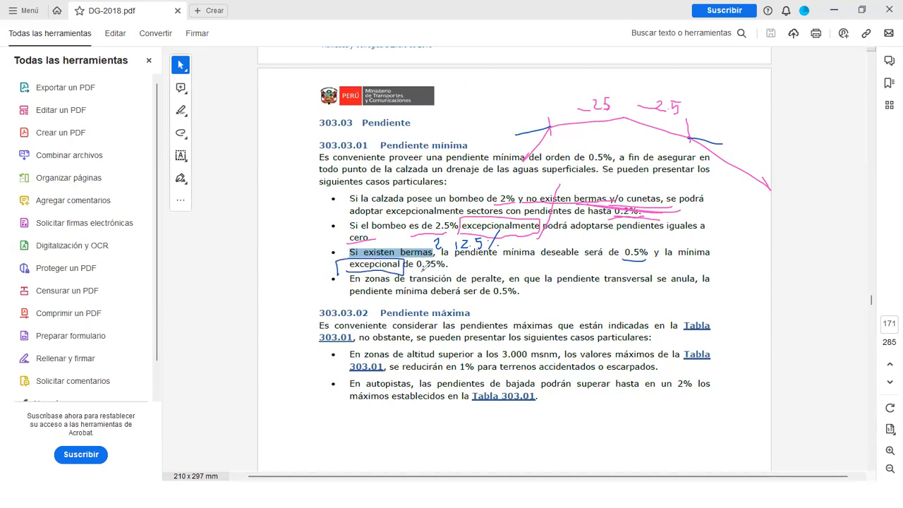
{"action": "mouse_move", "coordinate": [418, 271]}
{"action": "left_mouse_down"}
{"action": "mouse_move", "coordinate": [458, 267]}
{"action": "mouse_move", "coordinate": [437, 248]}
{"action": "left_mouse_up"}
{"action": "mouse_move", "coordinate": [690, 119]}
{"action": "left_mouse_down"}
{"action": "mouse_move", "coordinate": [691, 134]}
{"action": "mouse_move", "coordinate": [720, 138]}
{"action": "left_mouse_up"}
{"action": "mouse_move", "coordinate": [724, 122]}
{"action": "left_mouse_down"}
{"action": "mouse_move", "coordinate": [709, 137]}
{"action": "mouse_move", "coordinate": [689, 133]}
{"action": "left_mouse_up"}
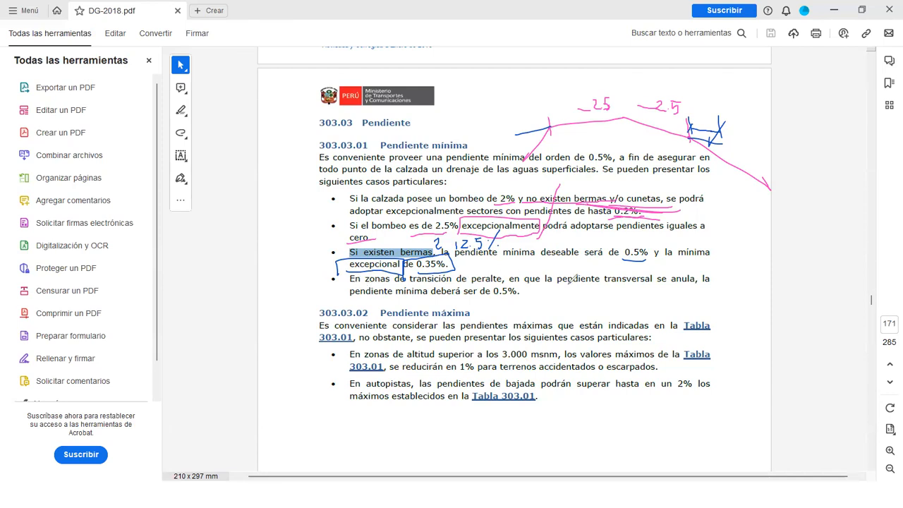
Underline "se anula, la" in the superelevation transition rule and sketch a cross-section beside the page with slope labels, the flat side at 0%
{"action": "left_click_drag", "start_coordinate": [646, 285], "coordinate": [720, 285]}
{"action": "left_click_drag", "start_coordinate": [795, 252], "coordinate": [849, 262]}
{"action": "mouse_move", "coordinate": [816, 225]}
{"action": "left_mouse_down"}
{"action": "mouse_move", "coordinate": [824, 240]}
{"action": "mouse_move", "coordinate": [738, 255]}
{"action": "left_mouse_up"}
{"action": "left_click_drag", "start_coordinate": [759, 236], "coordinate": [762, 258]}
{"action": "mouse_move", "coordinate": [824, 252]}
{"action": "left_mouse_down"}
{"action": "mouse_move", "coordinate": [841, 255]}
{"action": "mouse_move", "coordinate": [847, 239]}
{"action": "mouse_move", "coordinate": [856, 259]}
{"action": "left_mouse_up"}
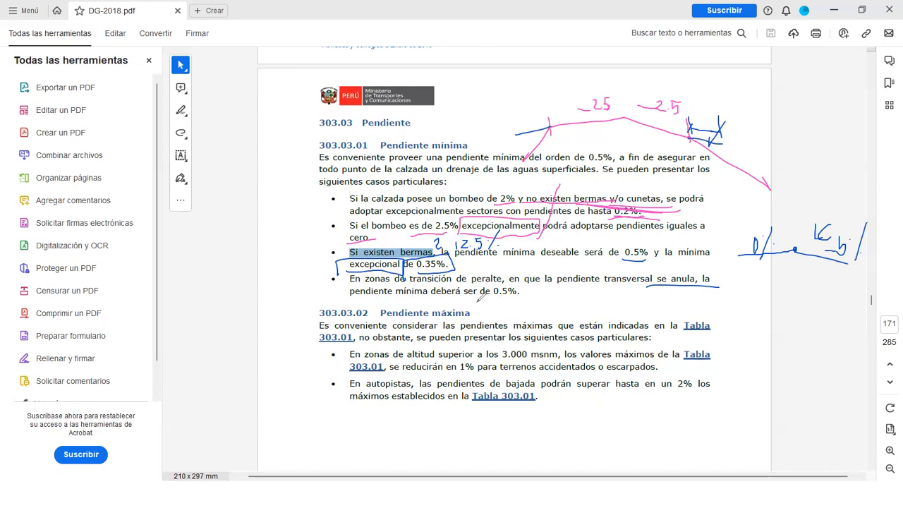
Underline and circle 0.5% in the transition rule, and circle the flat side of the margin sketch with an arrow above it
{"action": "left_click_drag", "start_coordinate": [472, 301], "coordinate": [522, 295]}
{"action": "mouse_move", "coordinate": [777, 219]}
{"action": "left_mouse_down"}
{"action": "mouse_move", "coordinate": [745, 220]}
{"action": "mouse_move", "coordinate": [757, 226]}
{"action": "left_mouse_up"}
{"action": "mouse_move", "coordinate": [740, 236]}
{"action": "left_mouse_down"}
{"action": "mouse_move", "coordinate": [781, 229]}
{"action": "mouse_move", "coordinate": [741, 239]}
{"action": "left_mouse_up"}
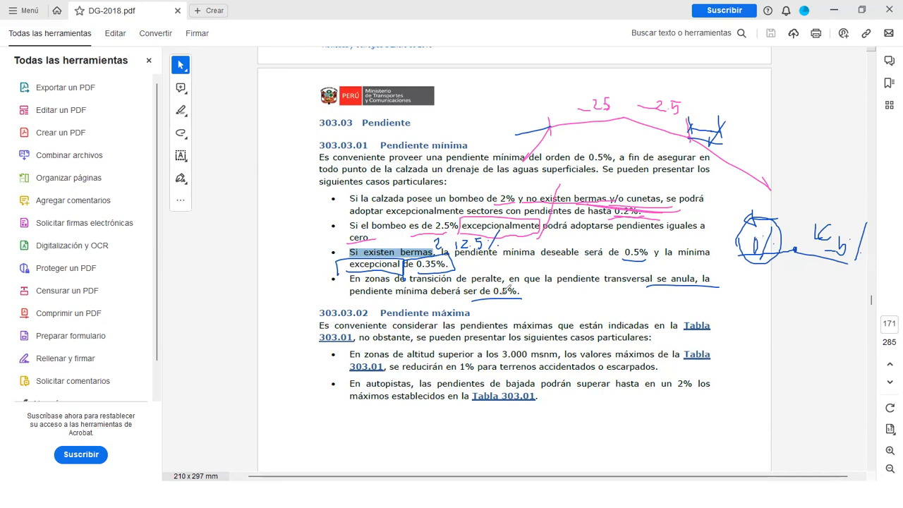
{"action": "mouse_move", "coordinate": [517, 277]}
{"action": "left_mouse_down"}
{"action": "mouse_move", "coordinate": [498, 305]}
{"action": "mouse_move", "coordinate": [503, 283]}
{"action": "left_mouse_up"}
Box the "Pendiente mínima" heading, underline the "Pendiente máxima" heading, and clear the annotations
{"action": "mouse_move", "coordinate": [381, 144]}
{"action": "left_mouse_down"}
{"action": "mouse_move", "coordinate": [382, 152]}
{"action": "mouse_move", "coordinate": [470, 134]}
{"action": "mouse_move", "coordinate": [392, 137]}
{"action": "left_mouse_up"}
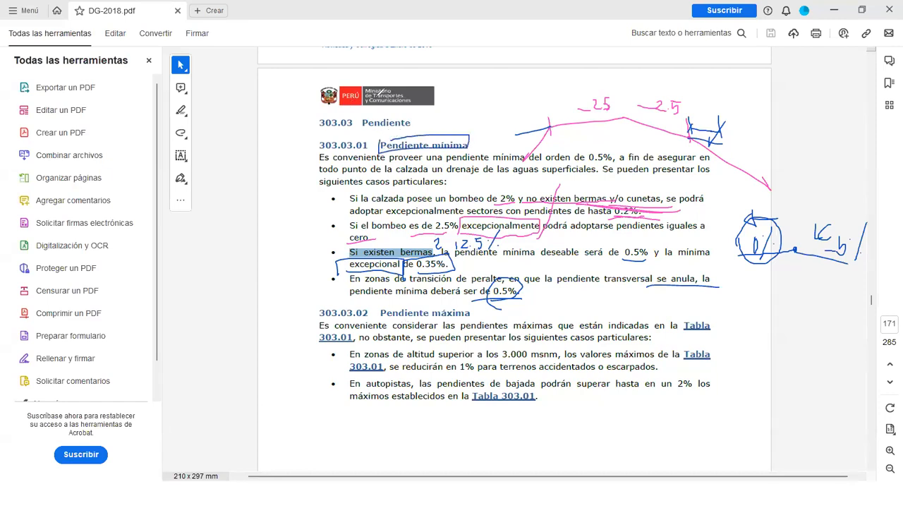
{"action": "left_click_drag", "start_coordinate": [385, 319], "coordinate": [484, 318]}
{"action": "key", "text": "Escape"}
In Tabla 303.01, slash the 30, 40 and 50 km/h design speeds and draw arrows to "Autopistas" and first-class orography type 3
{"action": "scroll", "coordinate": [646, 195], "scroll_direction": "down", "scroll_amount": 10}
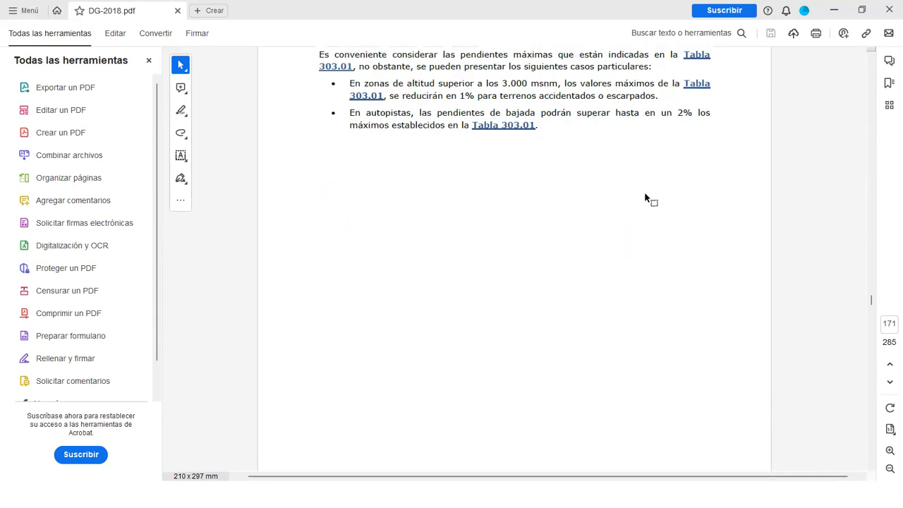
{"action": "scroll", "coordinate": [494, 204], "scroll_direction": "up", "scroll_amount": 1}
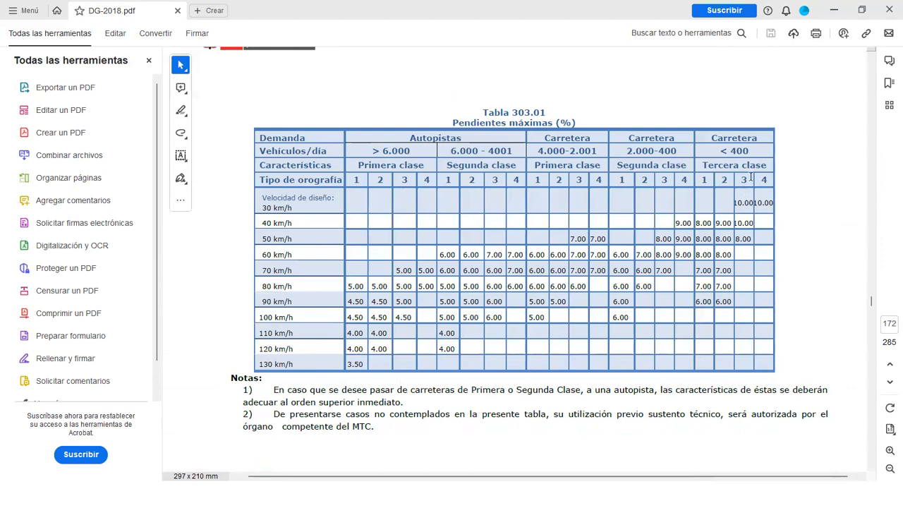
{"action": "left_click_drag", "start_coordinate": [297, 208], "coordinate": [265, 209]}
{"action": "left_click", "coordinate": [303, 209]}
{"action": "mouse_move", "coordinate": [306, 205]}
{"action": "left_mouse_down"}
{"action": "mouse_move", "coordinate": [332, 197]}
{"action": "mouse_move", "coordinate": [331, 210]}
{"action": "left_mouse_up"}
{"action": "left_click_drag", "start_coordinate": [311, 241], "coordinate": [332, 225]}
{"action": "mouse_move", "coordinate": [414, 117]}
{"action": "left_mouse_down"}
{"action": "mouse_move", "coordinate": [419, 137]}
{"action": "mouse_move", "coordinate": [428, 126]}
{"action": "left_mouse_up"}
{"action": "mouse_move", "coordinate": [389, 209]}
{"action": "left_mouse_down"}
{"action": "mouse_move", "coordinate": [404, 185]}
{"action": "mouse_move", "coordinate": [399, 190]}
{"action": "left_mouse_up"}
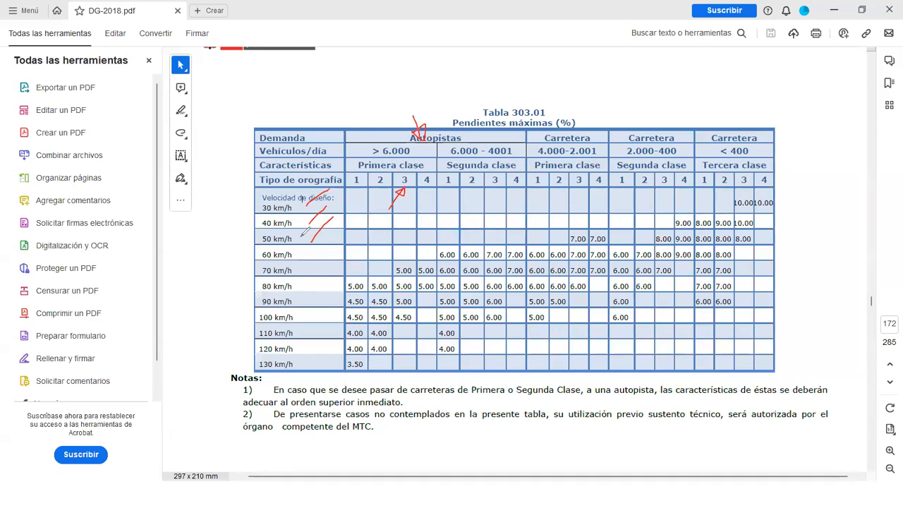
Box 50 and 60 km/h, mark orography types 2 and 3 for second-class roads with their 7.00 and 8.00 slopes, and erase the annotations
{"action": "mouse_move", "coordinate": [258, 234]}
{"action": "left_mouse_down"}
{"action": "mouse_move", "coordinate": [259, 261]}
{"action": "mouse_move", "coordinate": [298, 261]}
{"action": "mouse_move", "coordinate": [251, 226]}
{"action": "left_mouse_up"}
{"action": "mouse_move", "coordinate": [647, 174]}
{"action": "left_mouse_down"}
{"action": "mouse_move", "coordinate": [639, 185]}
{"action": "mouse_move", "coordinate": [668, 169]}
{"action": "mouse_move", "coordinate": [664, 227]}
{"action": "mouse_move", "coordinate": [669, 220]}
{"action": "left_mouse_up"}
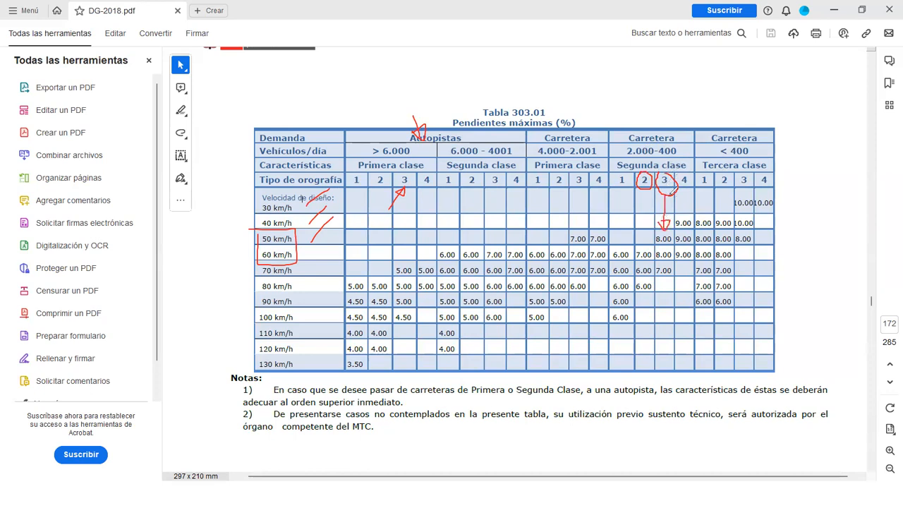
{"action": "mouse_move", "coordinate": [655, 229]}
{"action": "left_mouse_down"}
{"action": "mouse_move", "coordinate": [652, 242]}
{"action": "mouse_move", "coordinate": [674, 244]}
{"action": "mouse_move", "coordinate": [675, 233]}
{"action": "left_mouse_up"}
{"action": "left_click_drag", "start_coordinate": [639, 254], "coordinate": [651, 249]}
{"action": "key", "text": "e"}
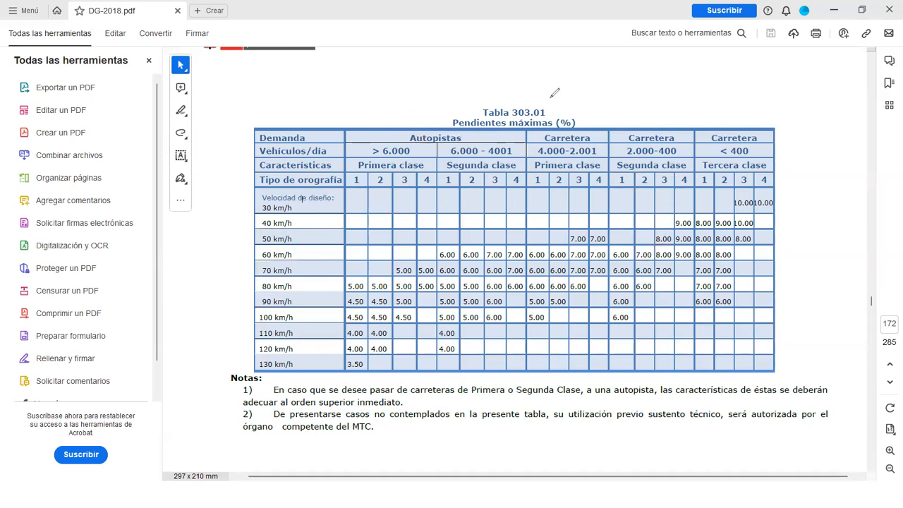
Select "3.000 msnm" and "se reducirán en 1% para" in the first particular case under "Pendiente máxima"
{"action": "scroll", "coordinate": [607, 187], "scroll_direction": "up", "scroll_amount": 10}
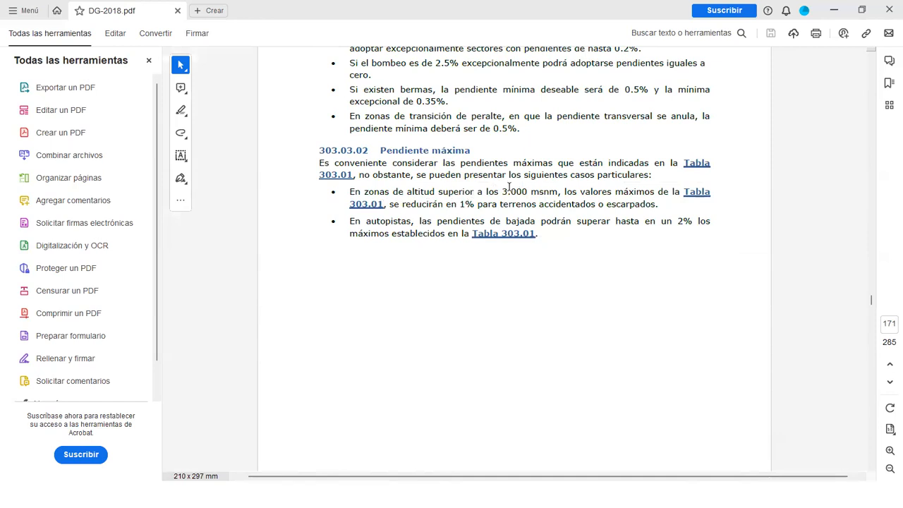
{"action": "left_click_drag", "start_coordinate": [503, 191], "coordinate": [562, 193]}
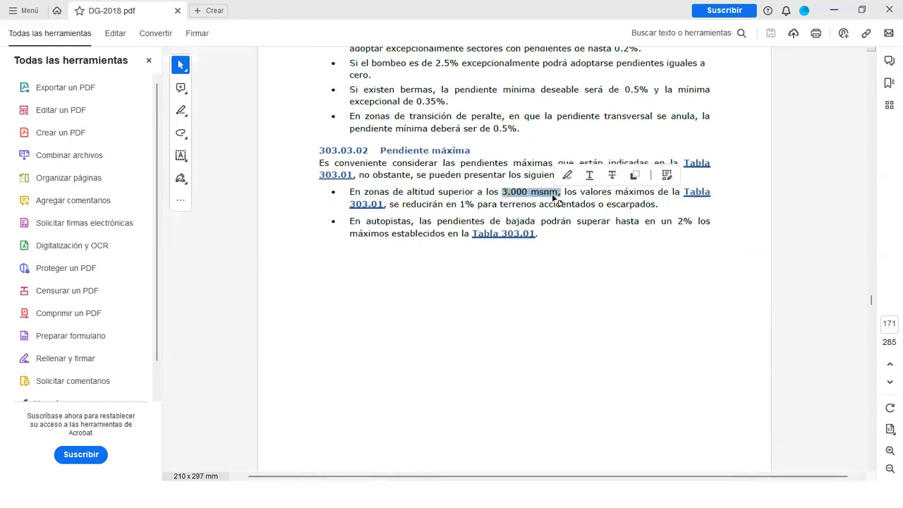
{"action": "left_click_drag", "start_coordinate": [390, 205], "coordinate": [499, 205]}
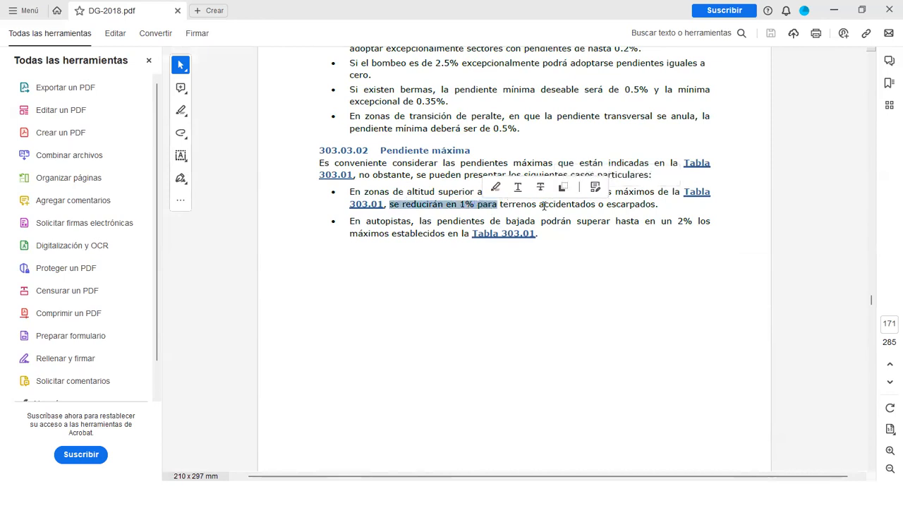
{"action": "left_click", "coordinate": [646, 208]}
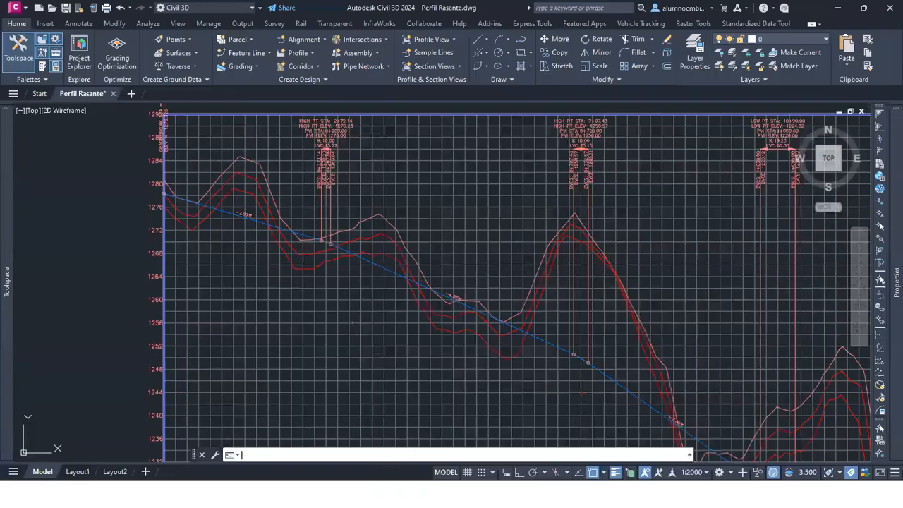
Switch to Civil 3D and examine the elevation in the grade break label at the start of the profile
{"action": "key", "text": "Escape"}
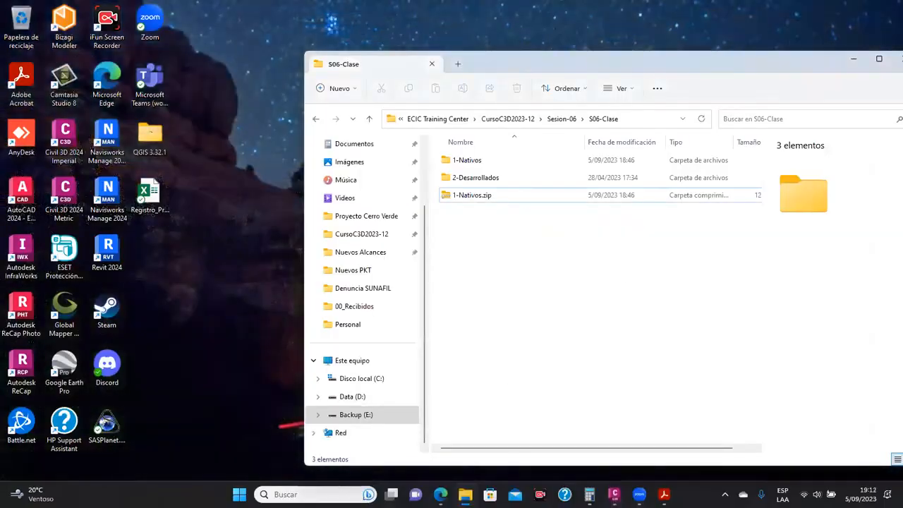
{"action": "left_click", "coordinate": [615, 495]}
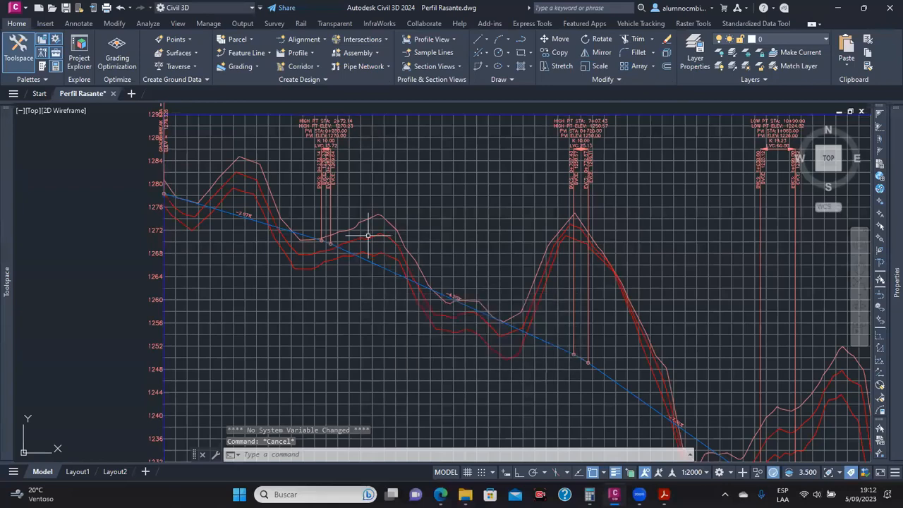
{"action": "scroll", "coordinate": [367, 237], "scroll_direction": "down", "scroll_amount": 2}
{"action": "scroll", "coordinate": [215, 208], "scroll_direction": "up", "scroll_amount": 8}
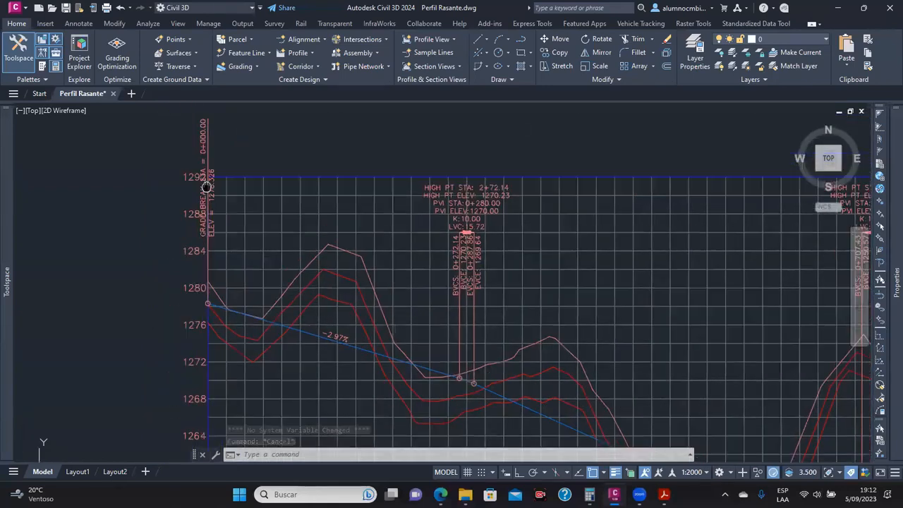
{"action": "scroll", "coordinate": [215, 209], "scroll_direction": "down", "scroll_amount": 8}
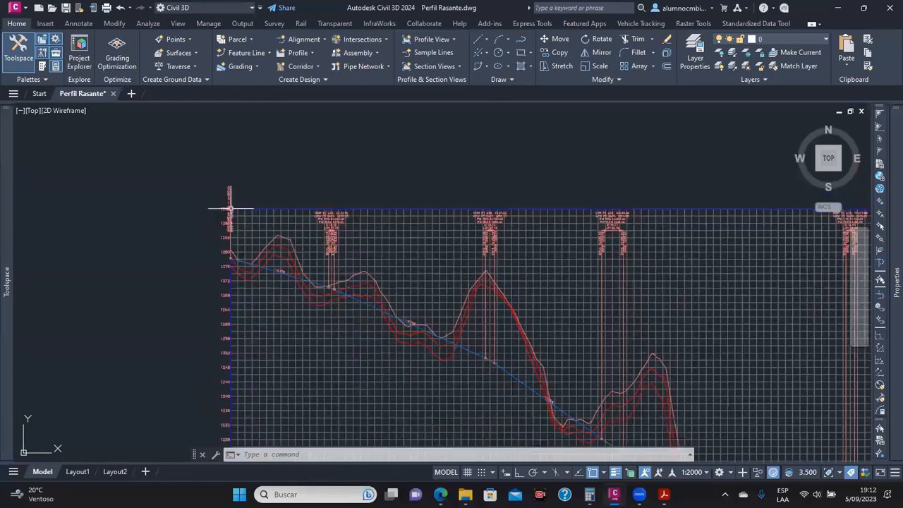
{"action": "scroll", "coordinate": [243, 219], "scroll_direction": "up", "scroll_amount": 6}
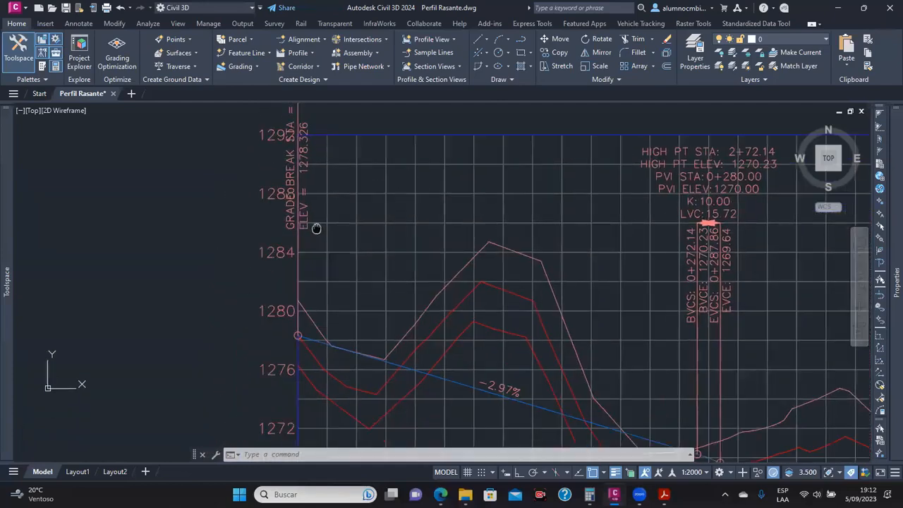
{"action": "scroll", "coordinate": [288, 319], "scroll_direction": "up", "scroll_amount": 2}
{"action": "scroll", "coordinate": [297, 303], "scroll_direction": "down", "scroll_amount": 3}
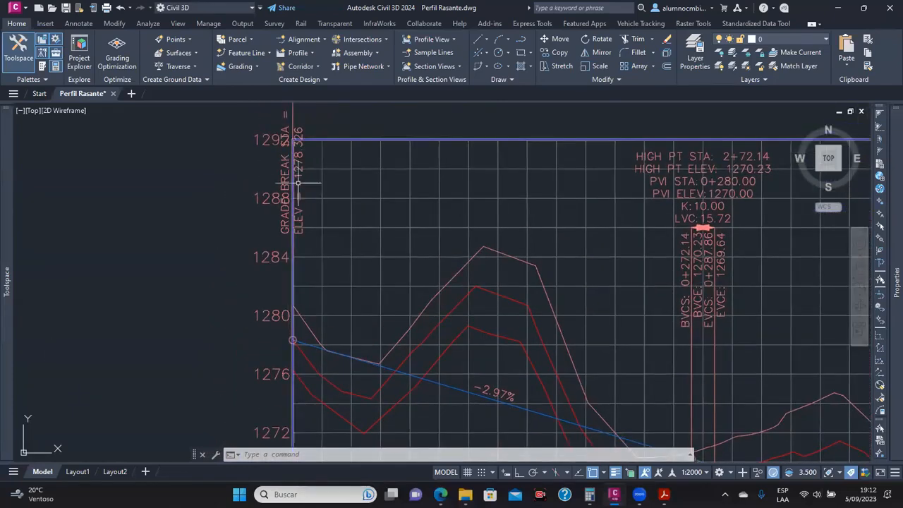
{"action": "scroll", "coordinate": [299, 166], "scroll_direction": "up", "scroll_amount": 4}
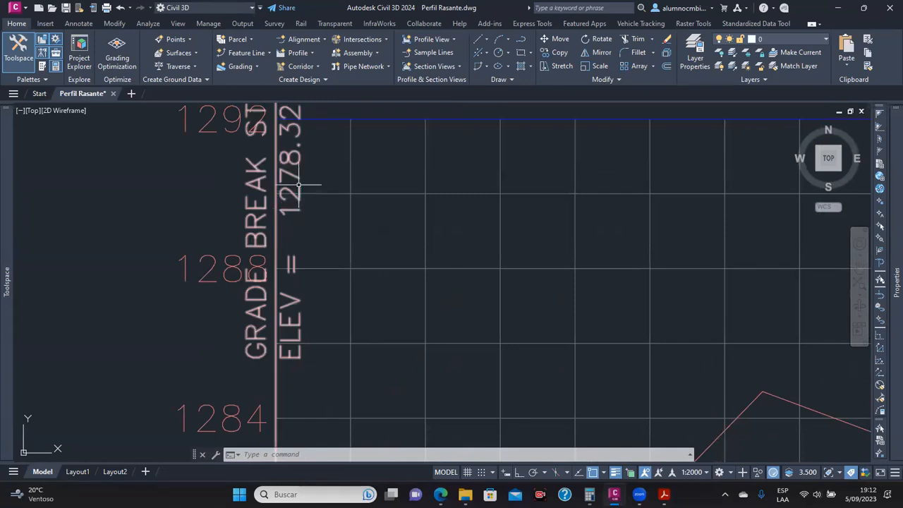
{"action": "middle_click_drag", "start_coordinate": [300, 138], "coordinate": [296, 178]}
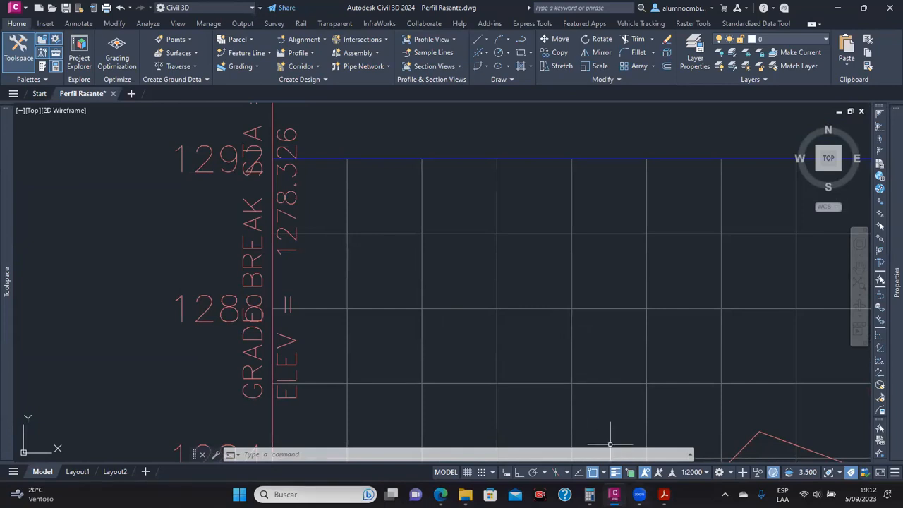
Return to the DG-2018 manual in Acrobat and select "3.000 msnm" and "1%" in the high-altitude rule
{"action": "mouse_move", "coordinate": [664, 496]}
{"action": "left_click", "coordinate": [663, 434]}
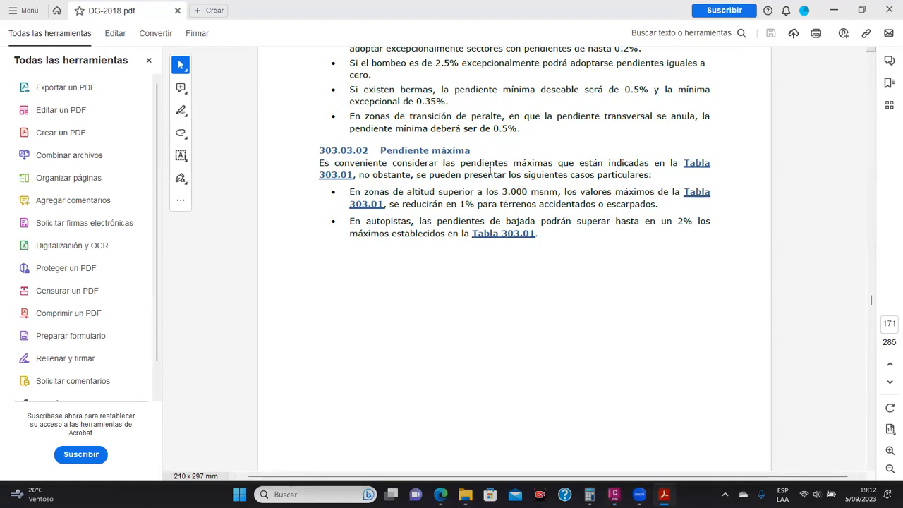
{"action": "left_click_drag", "start_coordinate": [502, 195], "coordinate": [550, 200]}
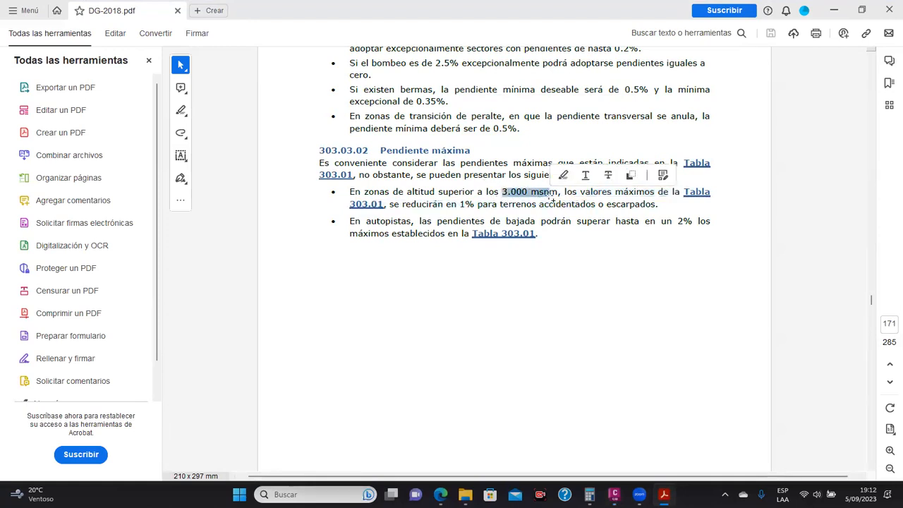
{"action": "double_click", "coordinate": [467, 204]}
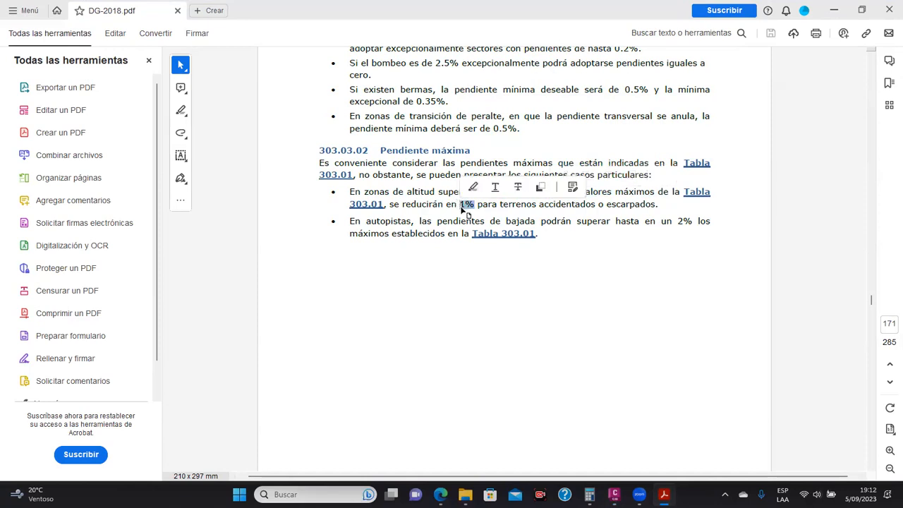
{"action": "left_click", "coordinate": [420, 221]}
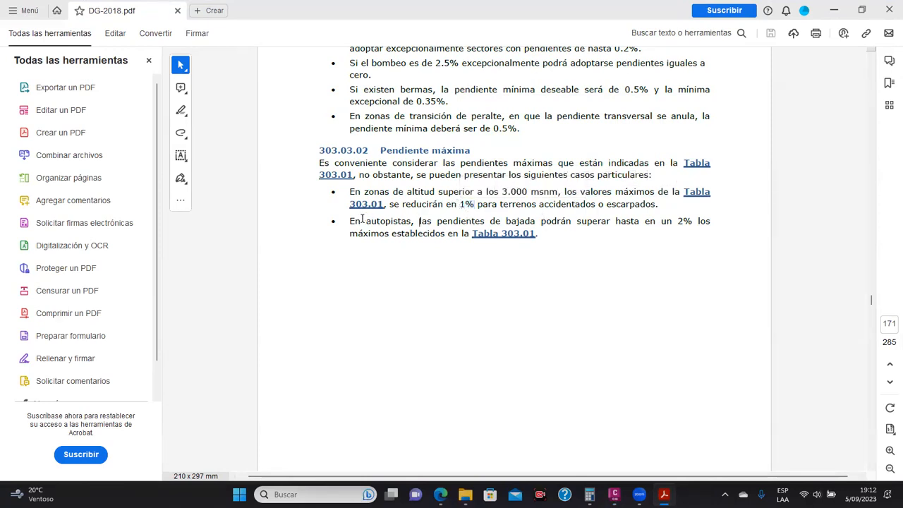
Select "En autopistas", "de bajada" and "2%" one after another in the motorway downhill slope rule
{"action": "left_click_drag", "start_coordinate": [351, 223], "coordinate": [405, 224]}
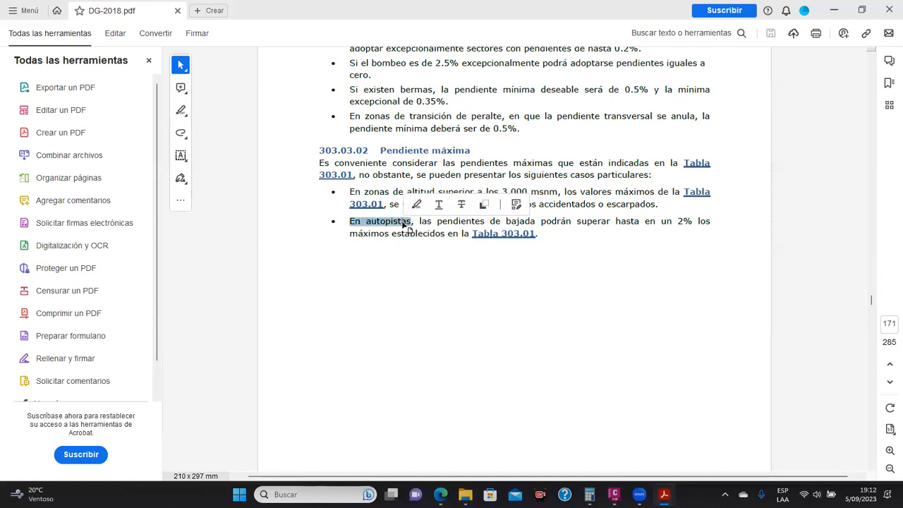
{"action": "left_click_drag", "start_coordinate": [490, 222], "coordinate": [528, 223]}
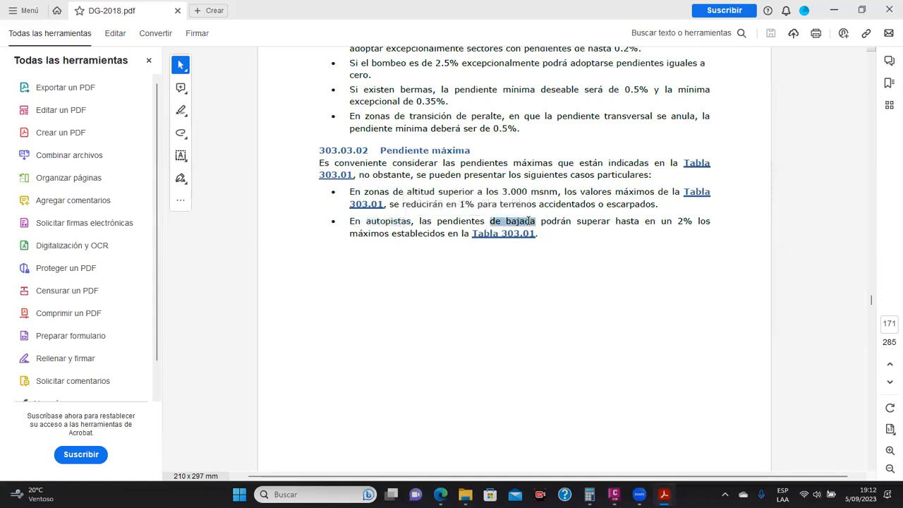
{"action": "left_click_drag", "start_coordinate": [693, 222], "coordinate": [676, 222]}
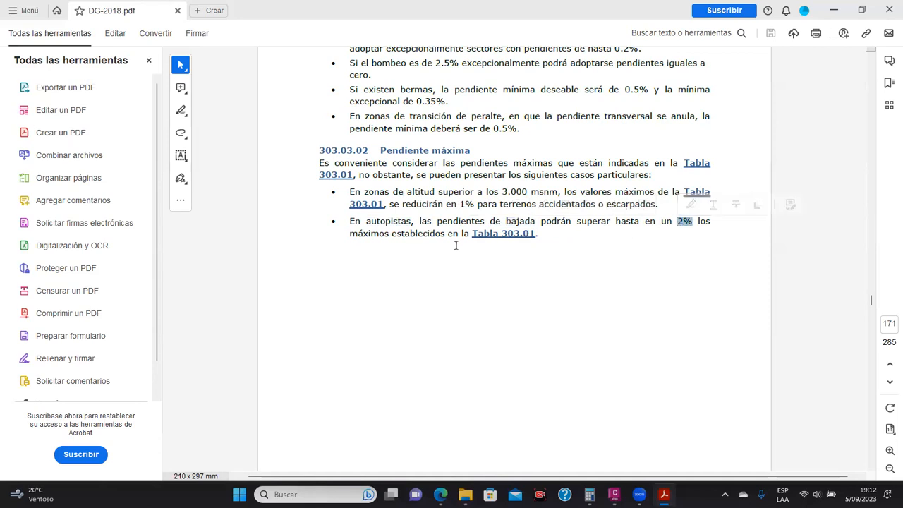
{"action": "left_click_drag", "start_coordinate": [381, 222], "coordinate": [411, 221]}
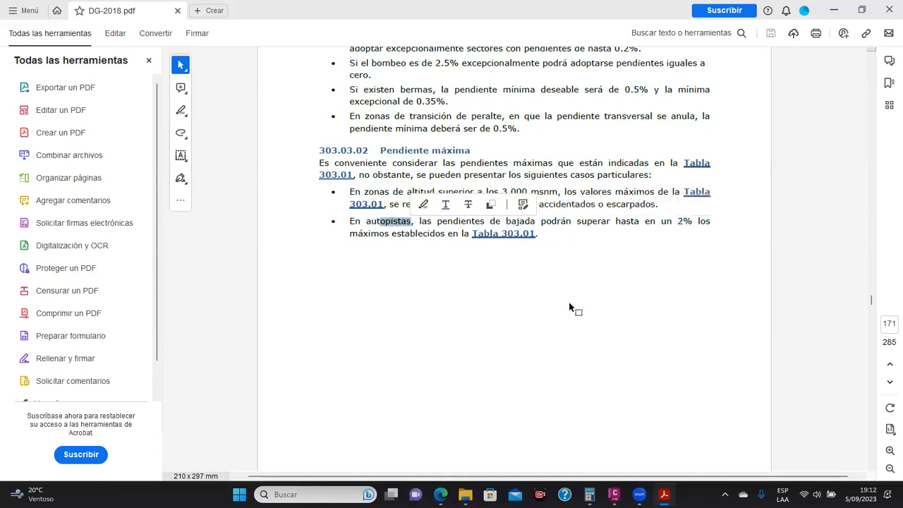
In Tabla 303.01, select the 100 km/h design speed and its 5.00 maximum slope for second-class motorways with orography type 1
{"action": "scroll", "coordinate": [572, 309], "scroll_direction": "down", "scroll_amount": 10}
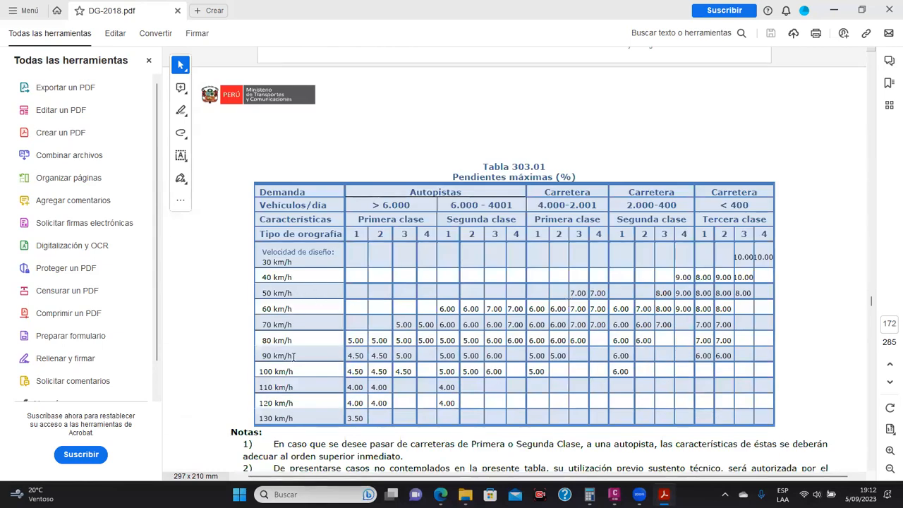
{"action": "left_click_drag", "start_coordinate": [258, 371], "coordinate": [296, 372]}
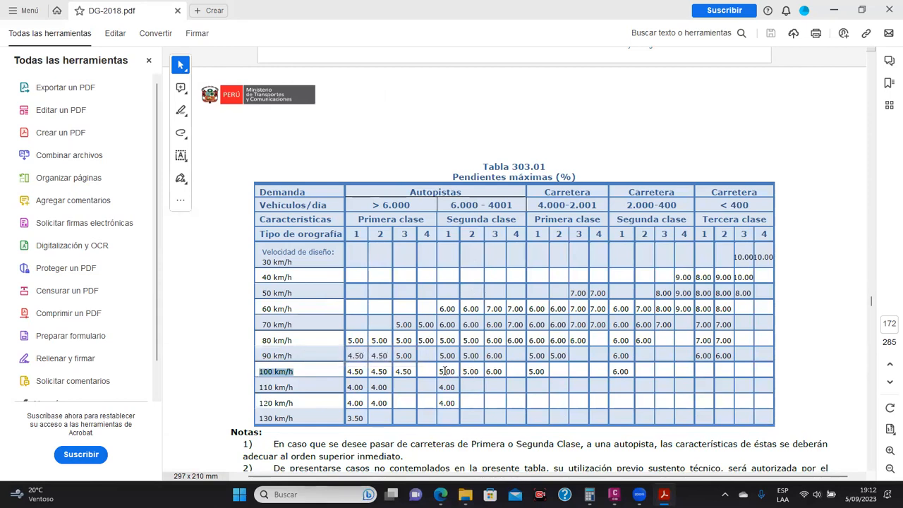
{"action": "left_click_drag", "start_coordinate": [442, 371], "coordinate": [457, 372]}
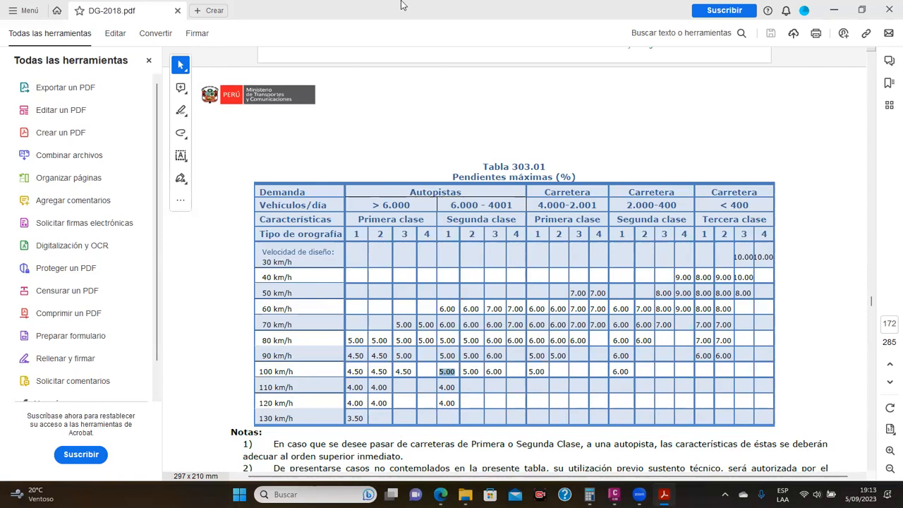
Sketch a two-peaked terrain profile with a jagged middle above Tabla 303.01, and a rising line across the table labelled "+5.00%"
{"action": "mouse_move", "coordinate": [305, 165]}
{"action": "left_mouse_down"}
{"action": "mouse_move", "coordinate": [378, 139]}
{"action": "mouse_move", "coordinate": [462, 168]}
{"action": "mouse_move", "coordinate": [561, 161]}
{"action": "mouse_move", "coordinate": [661, 126]}
{"action": "mouse_move", "coordinate": [748, 158]}
{"action": "left_mouse_up"}
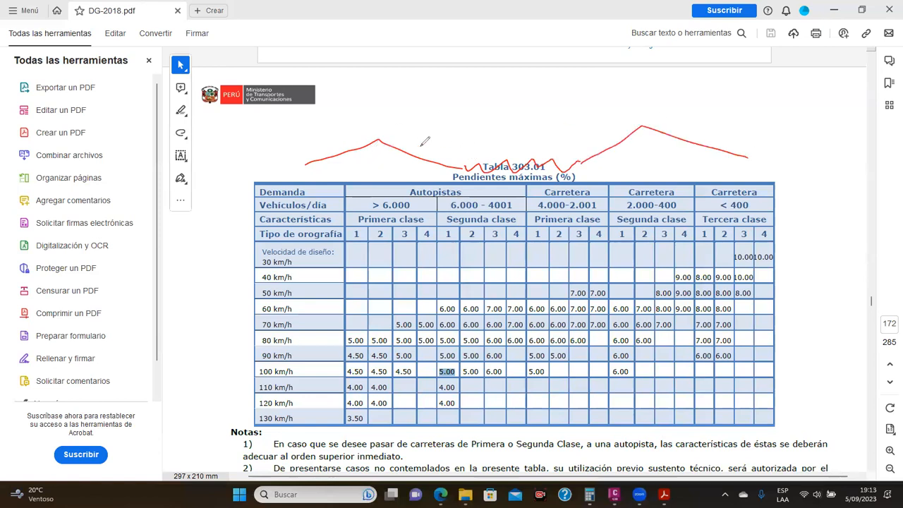
{"action": "mouse_move", "coordinate": [159, 364]}
{"action": "left_mouse_down"}
{"action": "mouse_move", "coordinate": [423, 283]}
{"action": "mouse_move", "coordinate": [593, 211]}
{"action": "left_mouse_up"}
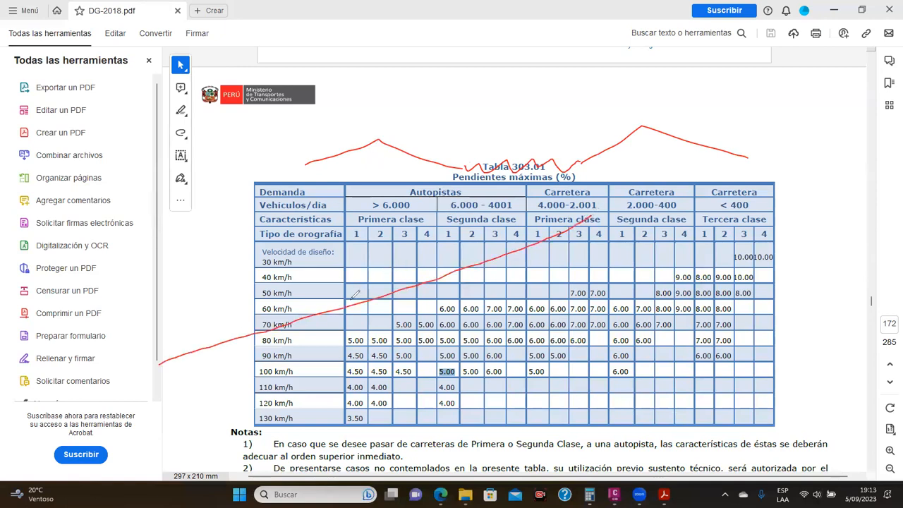
{"action": "mouse_move", "coordinate": [351, 283]}
{"action": "left_mouse_down"}
{"action": "mouse_move", "coordinate": [350, 296]}
{"action": "mouse_move", "coordinate": [397, 269]}
{"action": "mouse_move", "coordinate": [409, 282]}
{"action": "left_mouse_up"}
{"action": "left_click", "coordinate": [376, 290]}
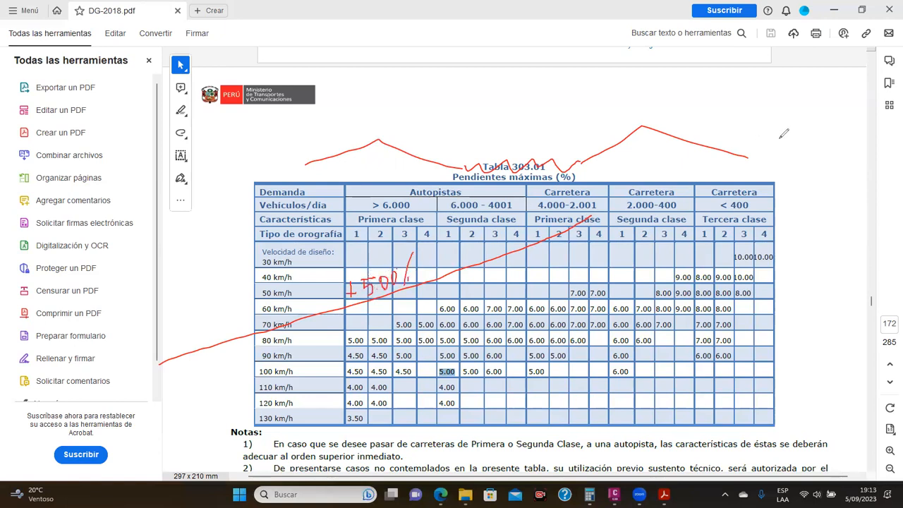
Extend the terrain sketch with a steep rise to a marked plateau, and add an upward arrow and raised parallel outline over the second peak
{"action": "mouse_move", "coordinate": [749, 154]}
{"action": "left_mouse_down"}
{"action": "mouse_move", "coordinate": [768, 99]}
{"action": "mouse_move", "coordinate": [843, 90]}
{"action": "left_mouse_up"}
{"action": "mouse_move", "coordinate": [779, 76]}
{"action": "left_mouse_down"}
{"action": "mouse_move", "coordinate": [778, 95]}
{"action": "mouse_move", "coordinate": [786, 60]}
{"action": "left_mouse_up"}
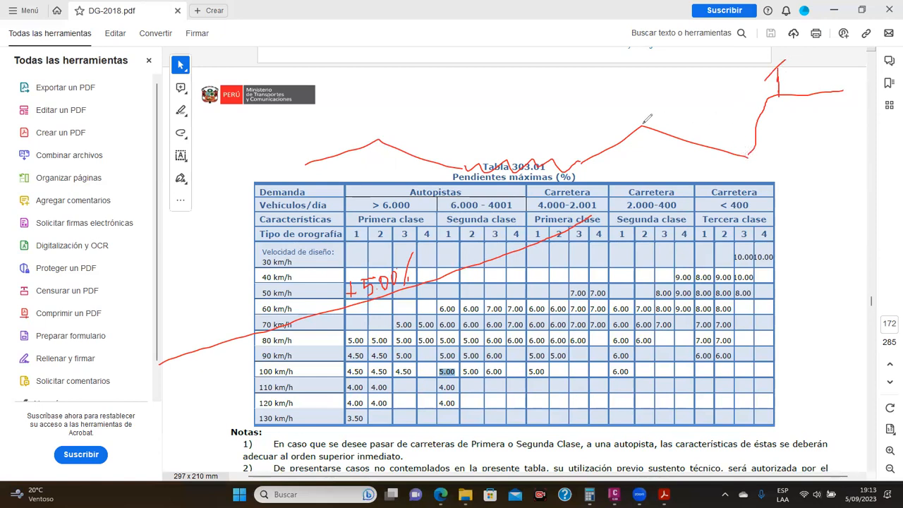
{"action": "mouse_move", "coordinate": [642, 124]}
{"action": "left_mouse_down"}
{"action": "mouse_move", "coordinate": [643, 99]}
{"action": "mouse_move", "coordinate": [638, 105]}
{"action": "mouse_move", "coordinate": [648, 106]}
{"action": "left_mouse_up"}
{"action": "mouse_move", "coordinate": [578, 124]}
{"action": "left_mouse_down"}
{"action": "mouse_move", "coordinate": [642, 90]}
{"action": "mouse_move", "coordinate": [746, 123]}
{"action": "left_mouse_up"}
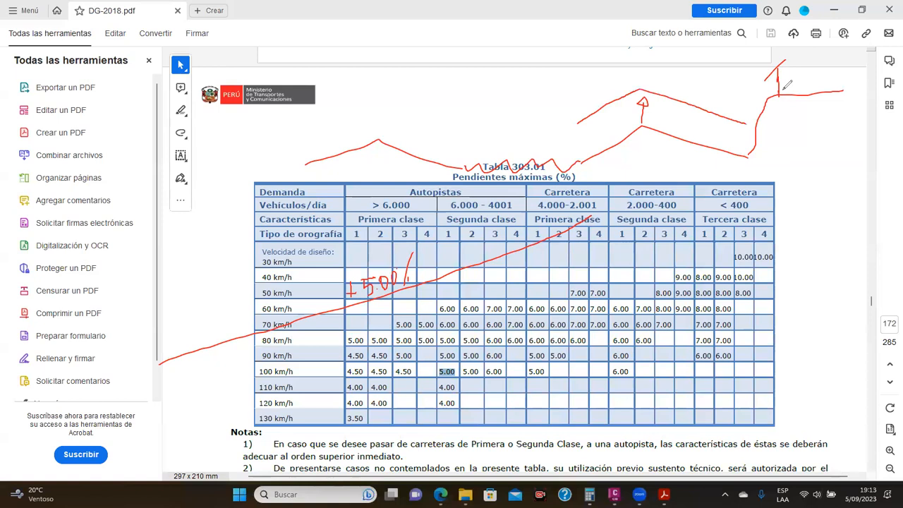
{"action": "left_click_drag", "start_coordinate": [463, 168], "coordinate": [575, 164]}
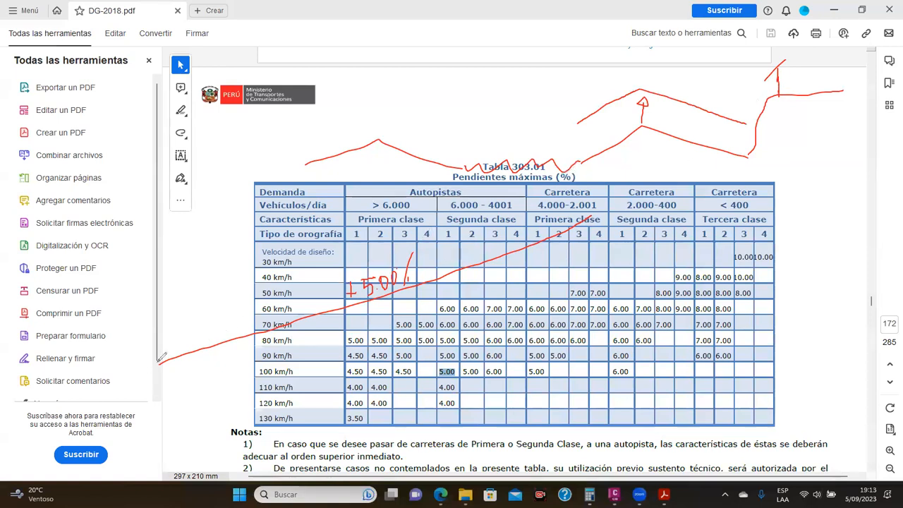
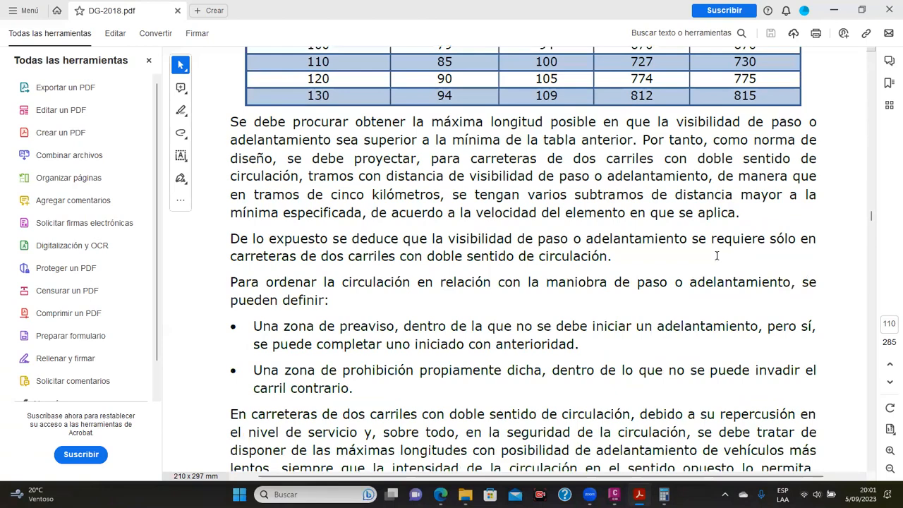
Look through the passing sight distance pages of the manual, covering Tabla 205.03, Tabla 205.04 and Figura 205.03
{"action": "scroll", "coordinate": [717, 255], "scroll_direction": "up", "scroll_amount": 5}
{"action": "scroll", "coordinate": [717, 258], "scroll_direction": "down", "scroll_amount": 2, "text": "ctrl"}
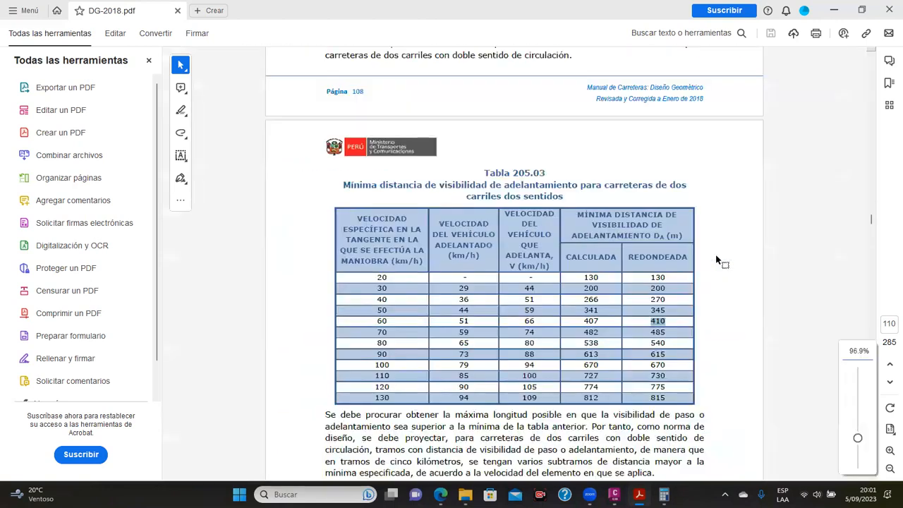
{"action": "scroll", "coordinate": [717, 260], "scroll_direction": "down", "scroll_amount": 5}
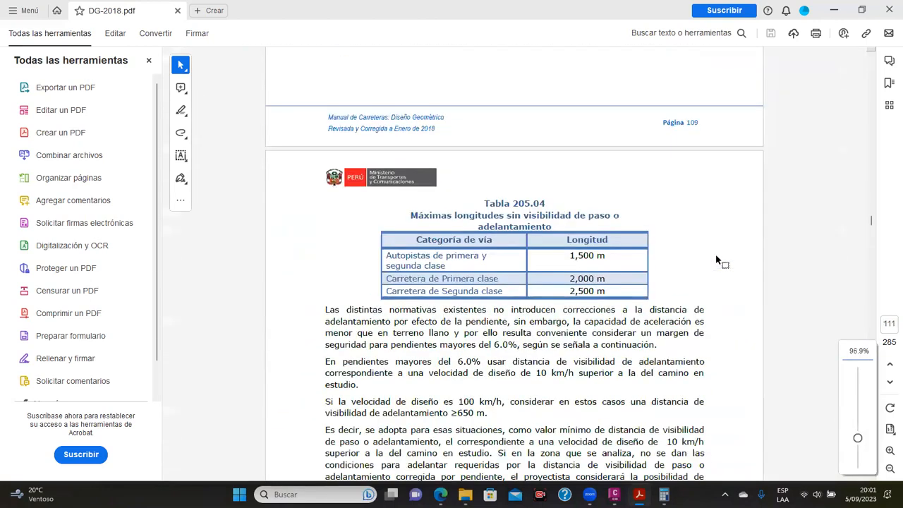
{"action": "scroll", "coordinate": [717, 260], "scroll_direction": "down", "scroll_amount": 5}
{"action": "scroll", "coordinate": [717, 260], "scroll_direction": "up", "scroll_amount": 10}
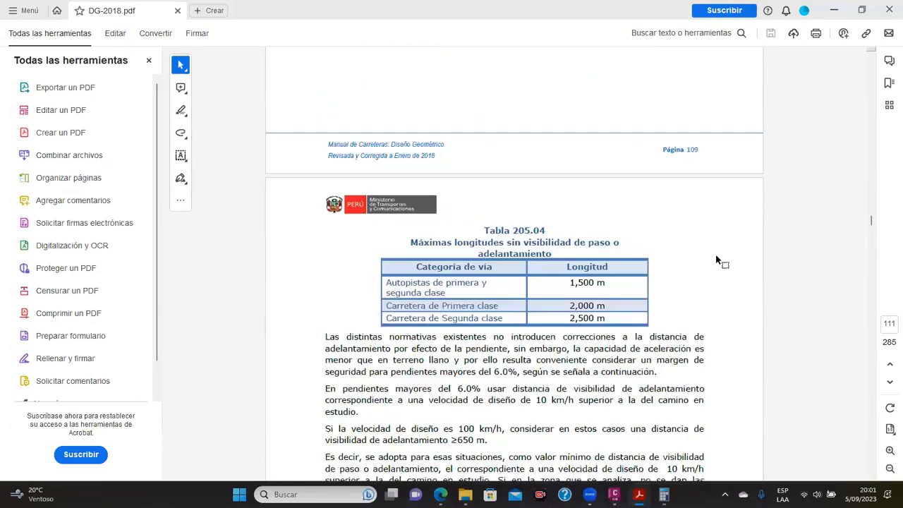
{"action": "scroll", "coordinate": [717, 260], "scroll_direction": "up", "scroll_amount": 6}
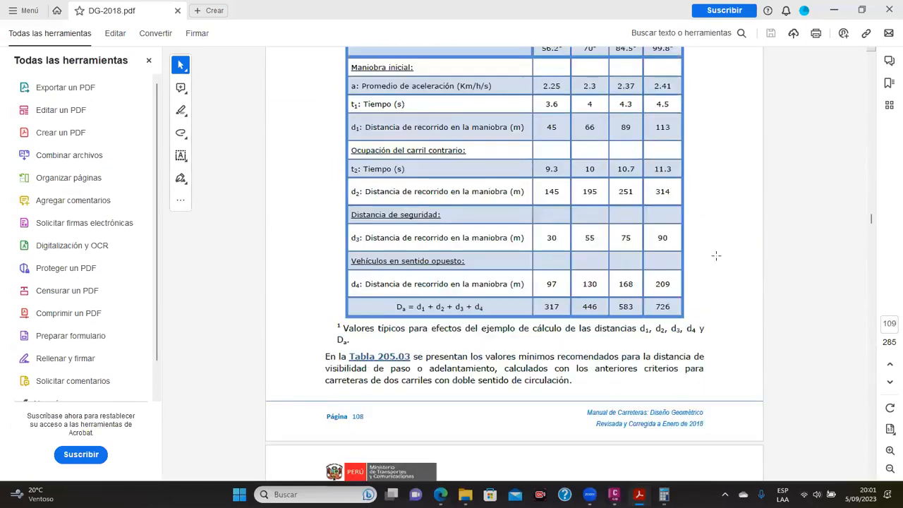
{"action": "scroll", "coordinate": [717, 260], "scroll_direction": "down", "scroll_amount": 15}
{"action": "scroll", "coordinate": [717, 262], "scroll_direction": "down", "scroll_amount": 10}
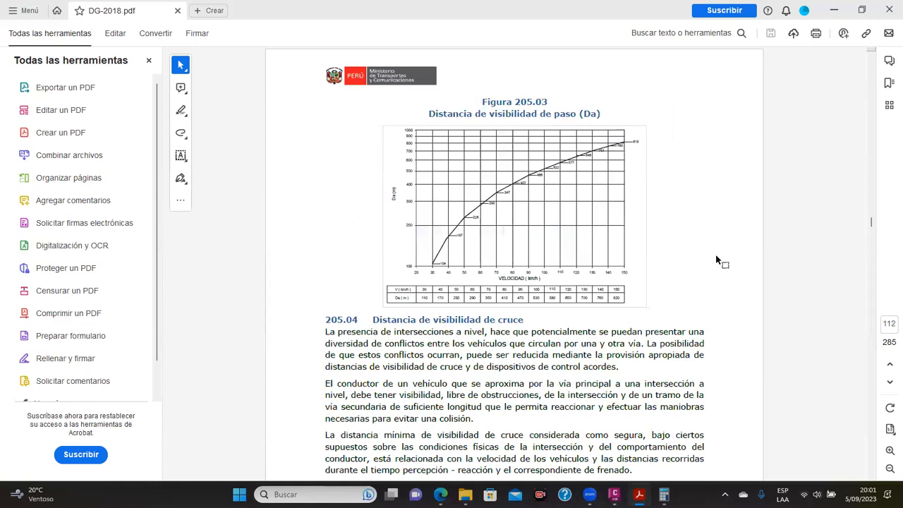
Enlarge Figura 205.03 and go over the Da distances for 30, 40 and 50 km/h in the table under the chart
{"action": "scroll", "coordinate": [554, 240], "scroll_direction": "up", "scroll_amount": 1, "text": "ctrl"}
{"action": "scroll", "coordinate": [552, 240], "scroll_direction": "up", "scroll_amount": 2, "text": "ctrl"}
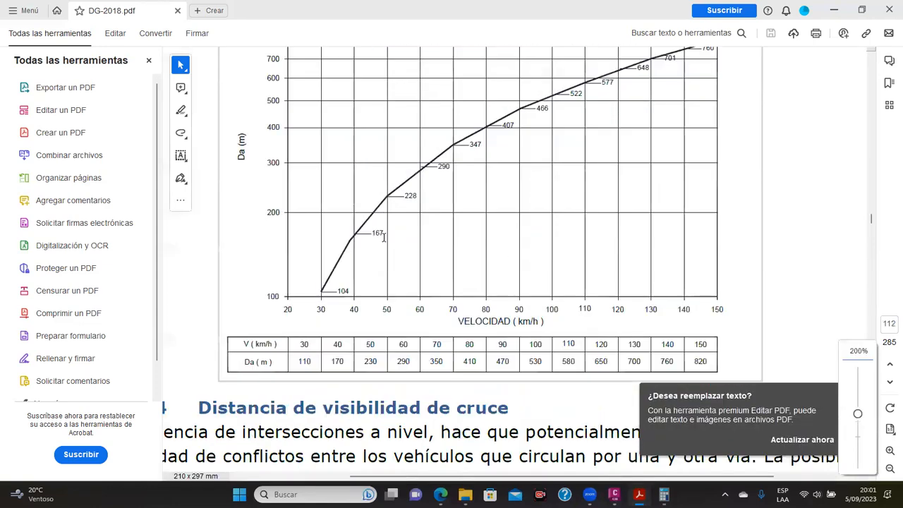
{"action": "scroll", "coordinate": [384, 237], "scroll_direction": "up", "scroll_amount": 2}
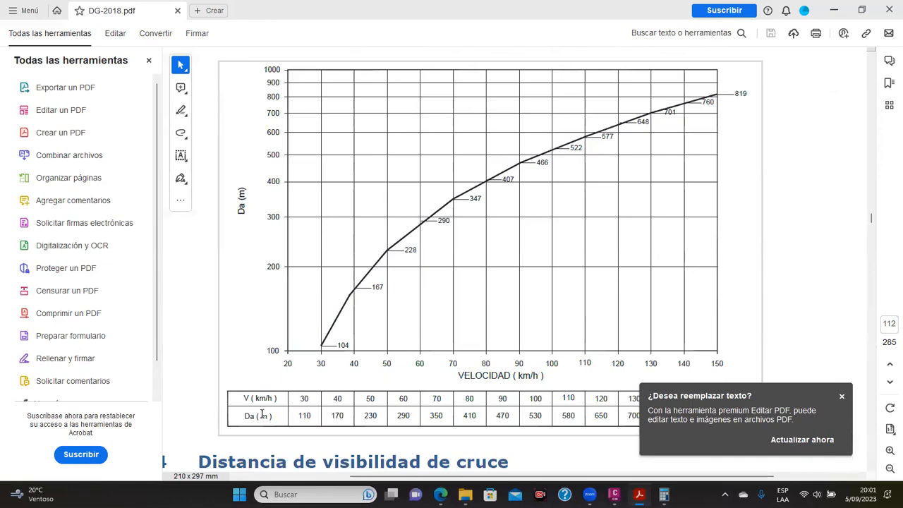
{"action": "scroll", "coordinate": [313, 410], "scroll_direction": "up", "scroll_amount": 15}
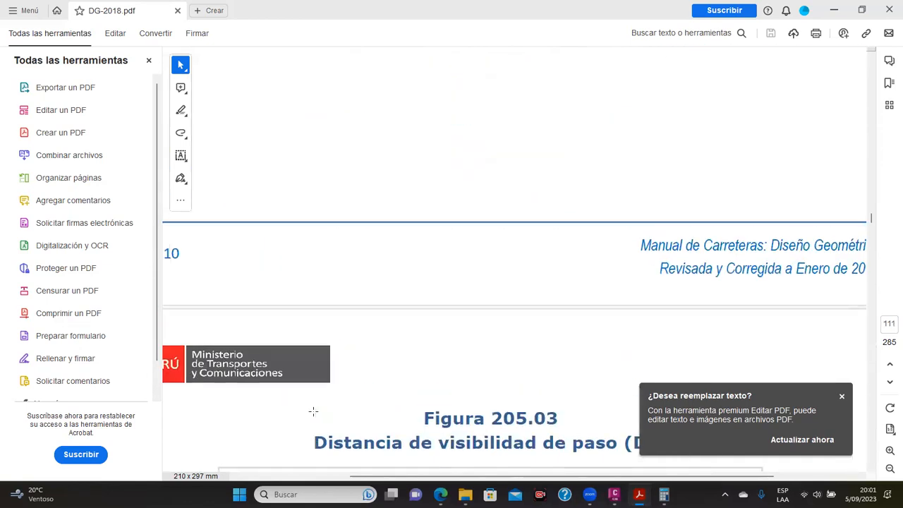
{"action": "scroll", "coordinate": [313, 410], "scroll_direction": "up", "scroll_amount": 5}
{"action": "scroll", "coordinate": [313, 410], "scroll_direction": "down", "scroll_amount": 10}
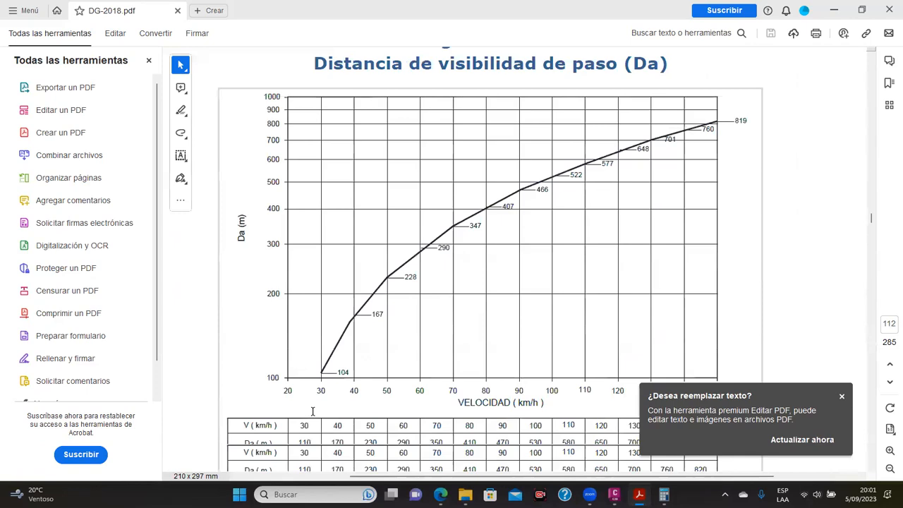
{"action": "scroll", "coordinate": [312, 410], "scroll_direction": "down", "scroll_amount": 2}
{"action": "left_click_drag", "start_coordinate": [300, 360], "coordinate": [346, 363]}
{"action": "left_click", "coordinate": [337, 361]}
{"action": "left_click", "coordinate": [372, 365]}
Return to Tabla 205.03 and compare the calculated and rounded minimum passing sight distances for 30 km/h
{"action": "scroll", "coordinate": [310, 362], "scroll_direction": "up", "scroll_amount": 7}
{"action": "scroll", "coordinate": [311, 366], "scroll_direction": "up", "scroll_amount": 12}
{"action": "scroll", "coordinate": [395, 346], "scroll_direction": "up", "scroll_amount": 15}
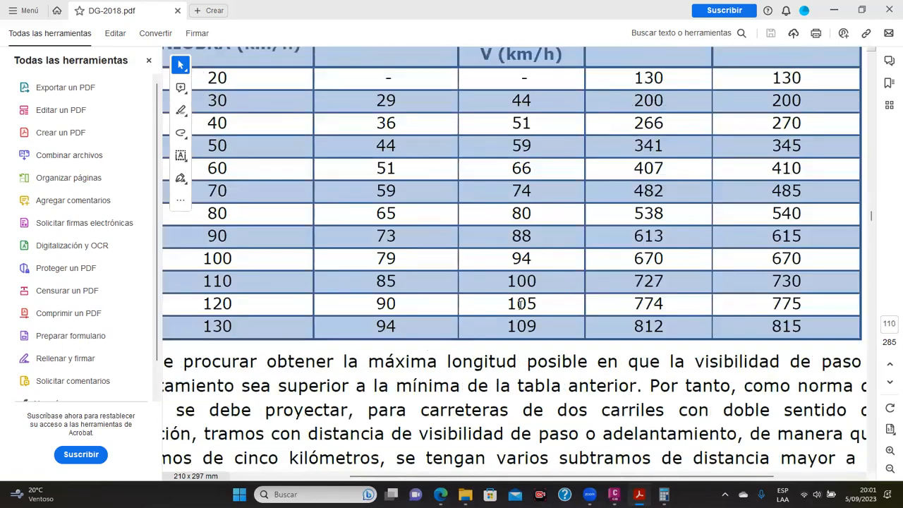
{"action": "scroll", "coordinate": [520, 304], "scroll_direction": "up", "scroll_amount": 2}
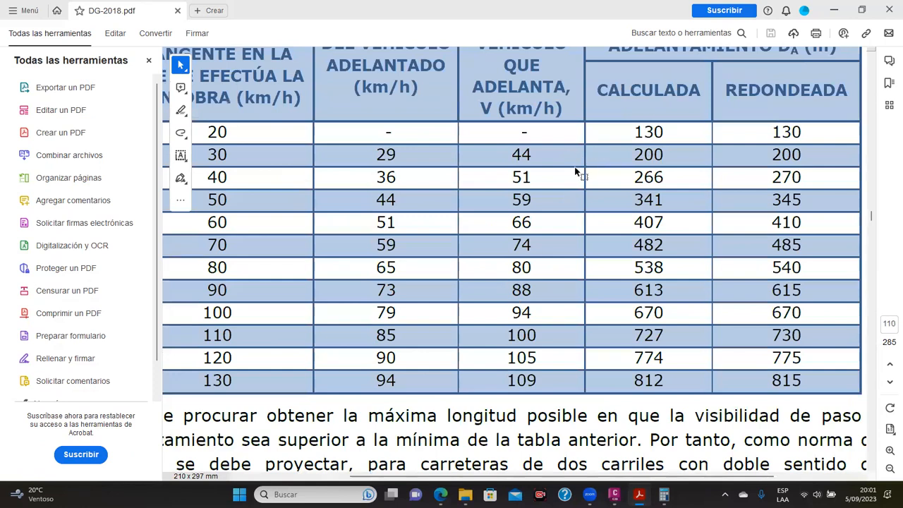
{"action": "left_click_drag", "start_coordinate": [632, 154], "coordinate": [669, 155]}
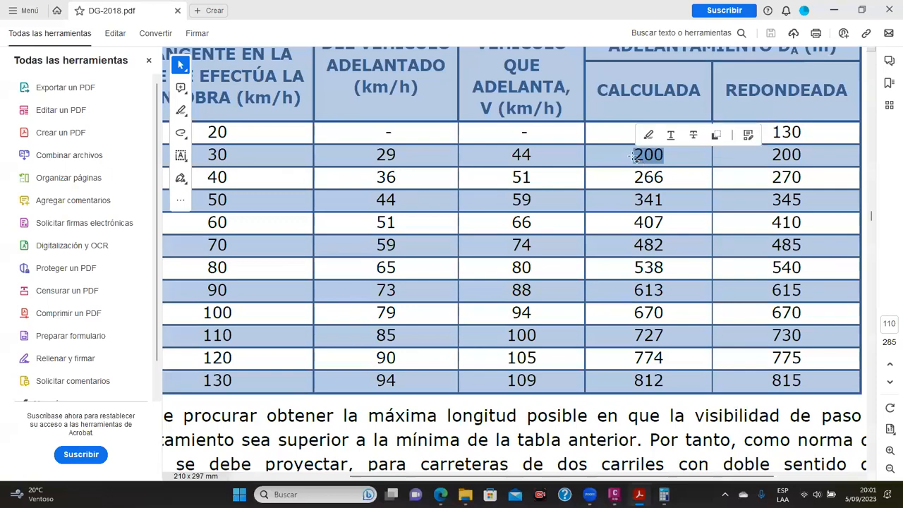
{"action": "left_click", "coordinate": [753, 178]}
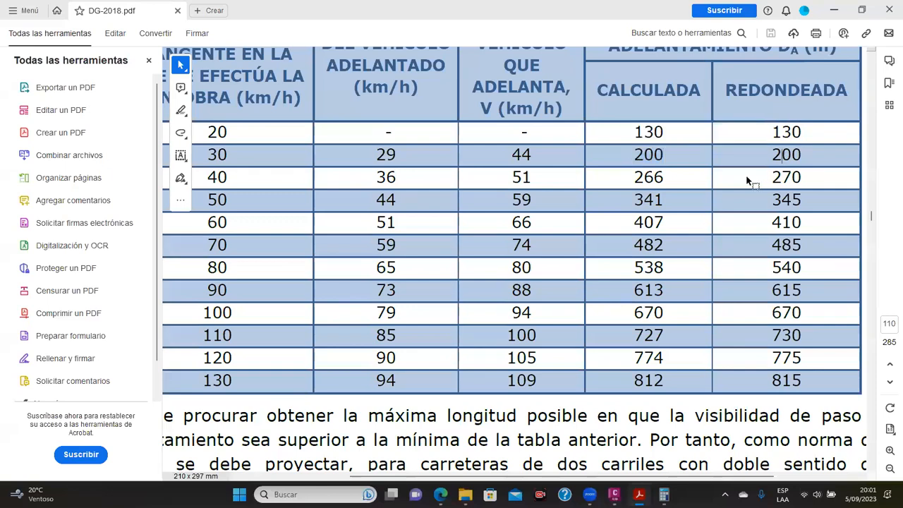
{"action": "scroll", "coordinate": [500, 196], "scroll_direction": "down", "scroll_amount": 2, "text": "ctrl"}
{"action": "scroll", "coordinate": [425, 191], "scroll_direction": "up", "scroll_amount": 1}
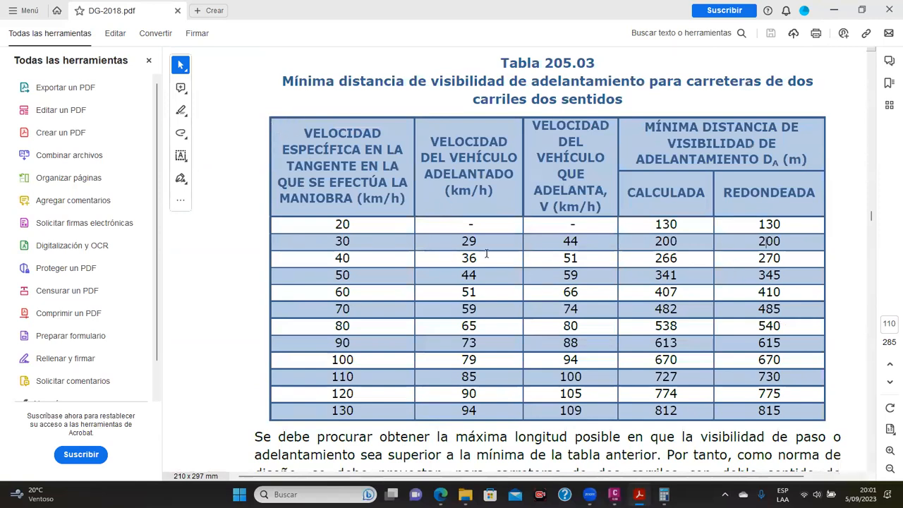
{"action": "scroll", "coordinate": [484, 258], "scroll_direction": "down", "scroll_amount": 2, "text": "ctrl"}
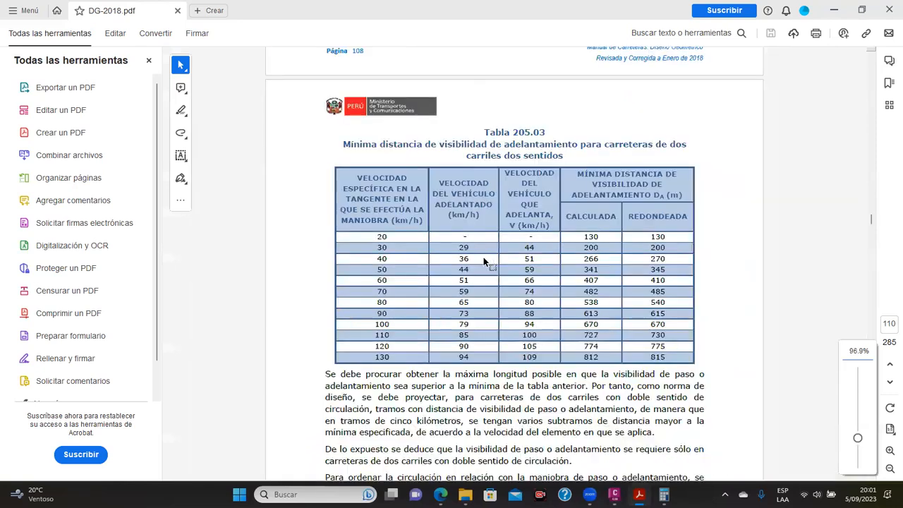
{"action": "scroll", "coordinate": [484, 259], "scroll_direction": "down", "scroll_amount": 3}
{"action": "scroll", "coordinate": [483, 259], "scroll_direction": "up", "scroll_amount": 3}
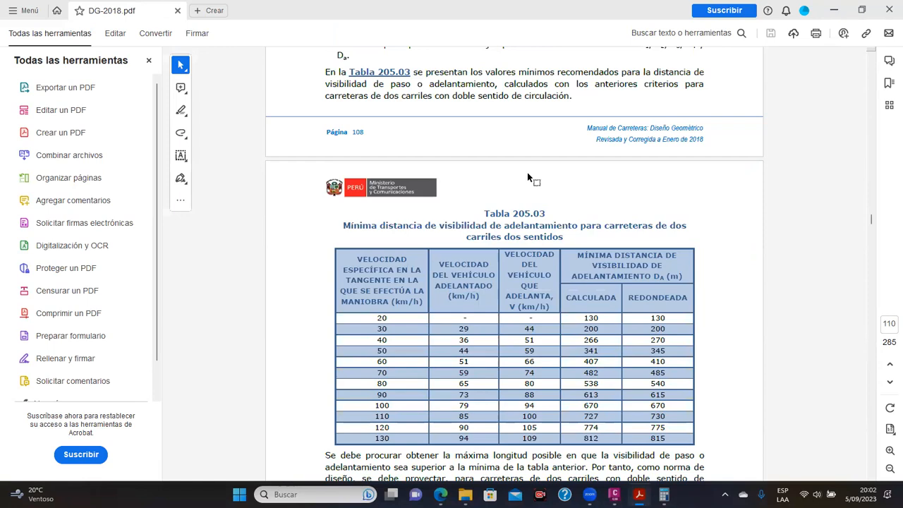
Switch to Civil 3D and examine the design grade line along the first stretch of the profile view
{"action": "left_click", "coordinate": [834, 12]}
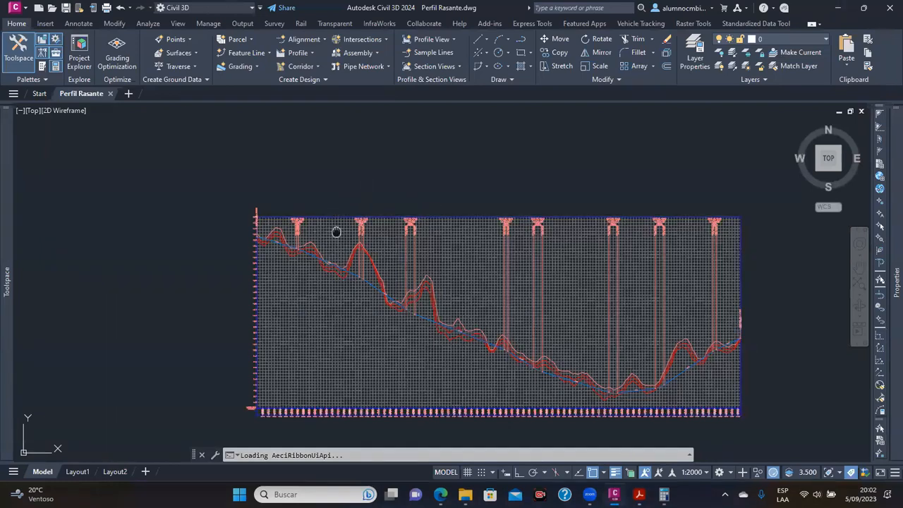
{"action": "middle_click_drag", "start_coordinate": [336, 232], "coordinate": [355, 201]}
{"action": "scroll", "coordinate": [317, 232], "scroll_direction": "up", "scroll_amount": 5}
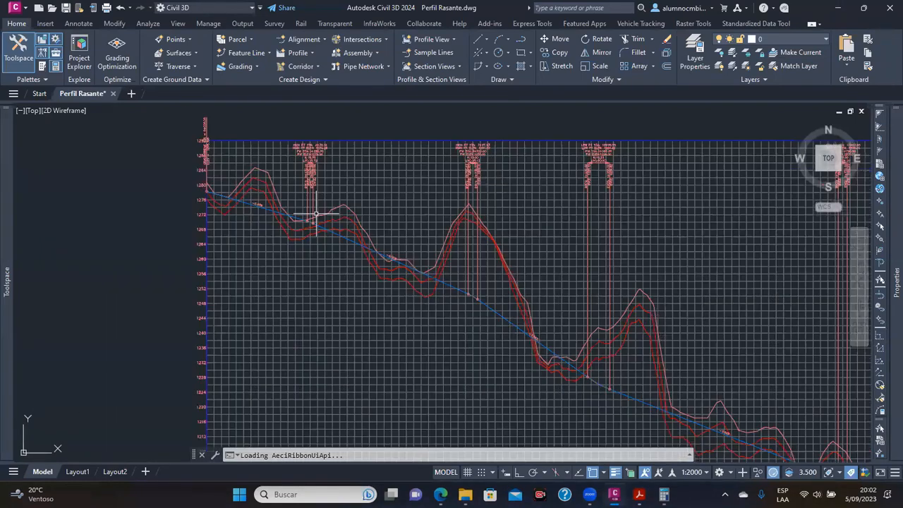
{"action": "middle_click_drag", "start_coordinate": [356, 224], "coordinate": [410, 236]}
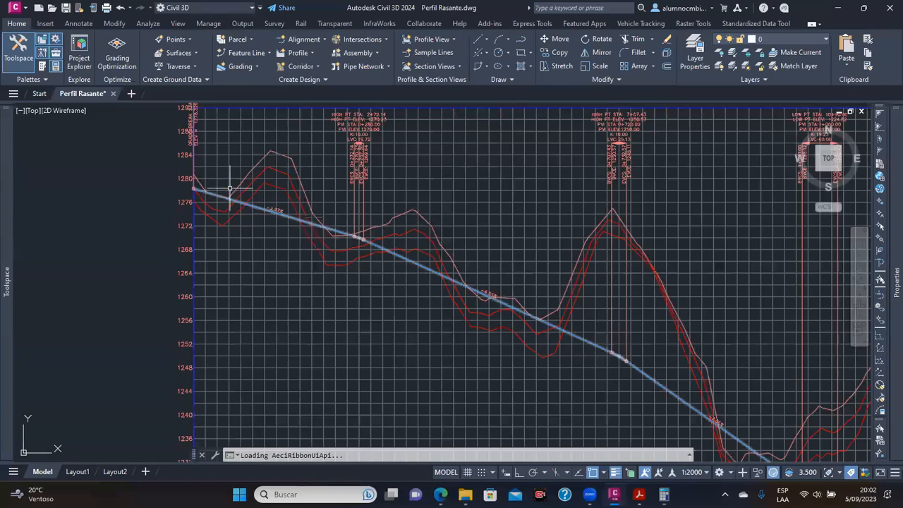
{"action": "scroll", "coordinate": [216, 196], "scroll_direction": "down", "scroll_amount": 2}
{"action": "middle_click_drag", "start_coordinate": [216, 196], "coordinate": [365, 196]}
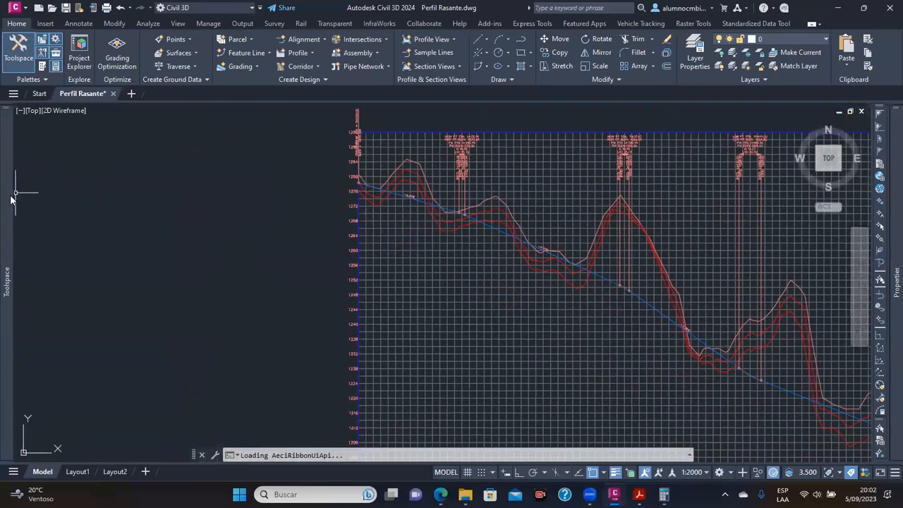
In the drawing settings, expand the Design Check Sets under the profile Design Checks and select the Basic set
{"action": "mouse_move", "coordinate": [3, 206]}
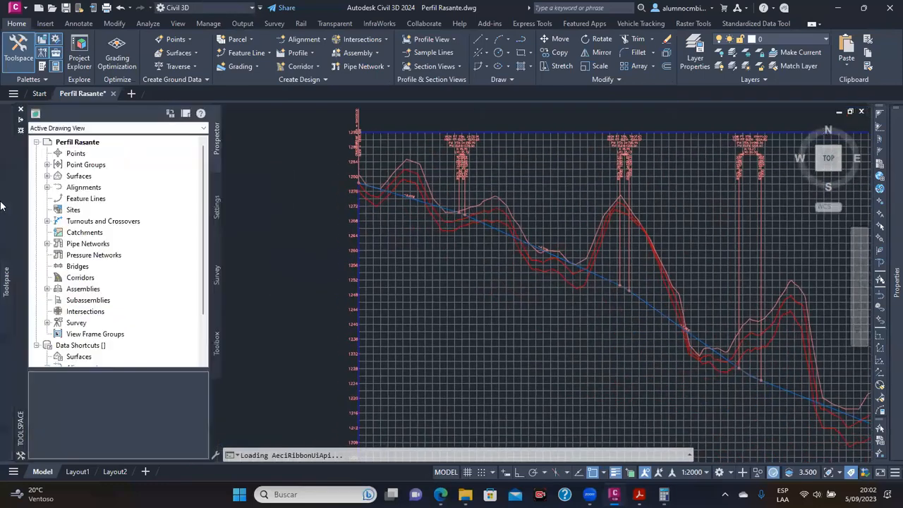
{"action": "left_click", "coordinate": [215, 189]}
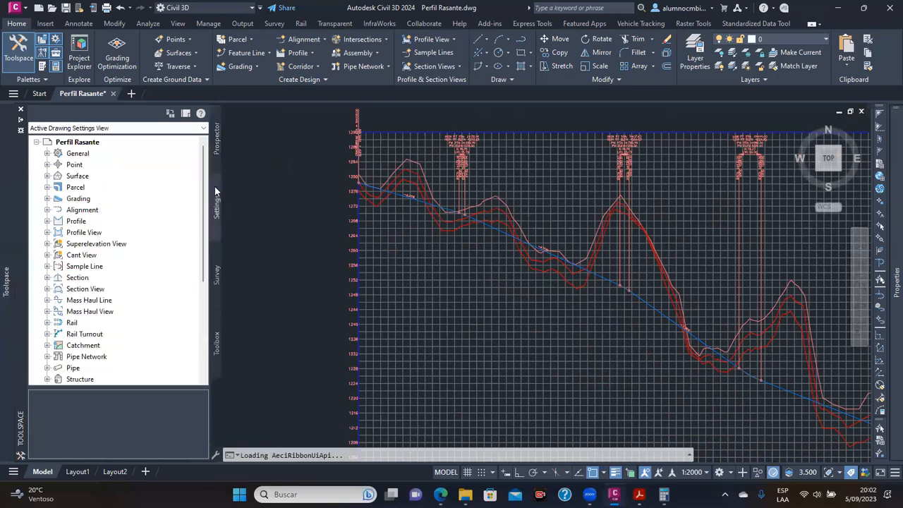
{"action": "left_click", "coordinate": [79, 223]}
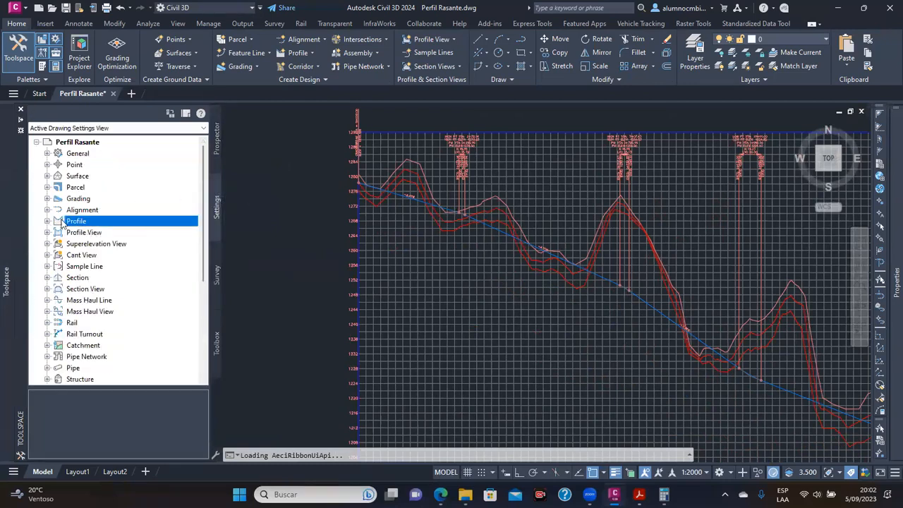
{"action": "left_click", "coordinate": [47, 222]}
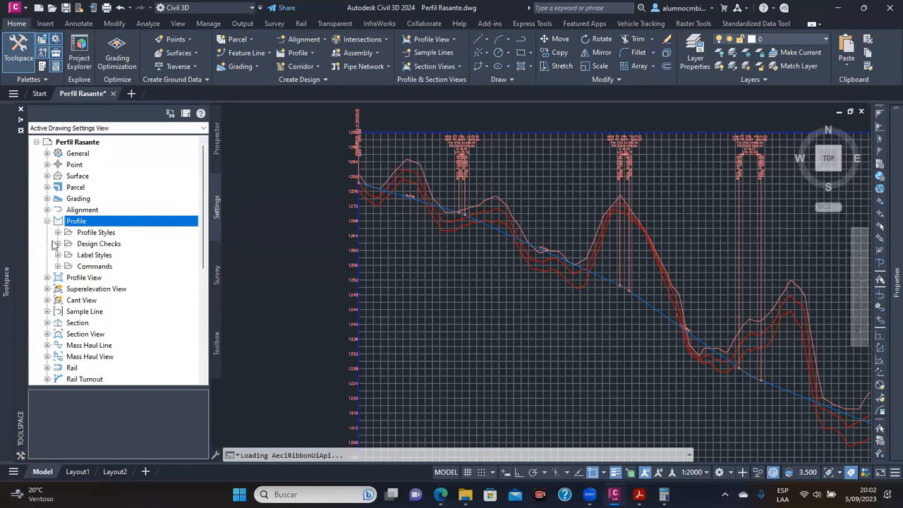
{"action": "left_click", "coordinate": [103, 244]}
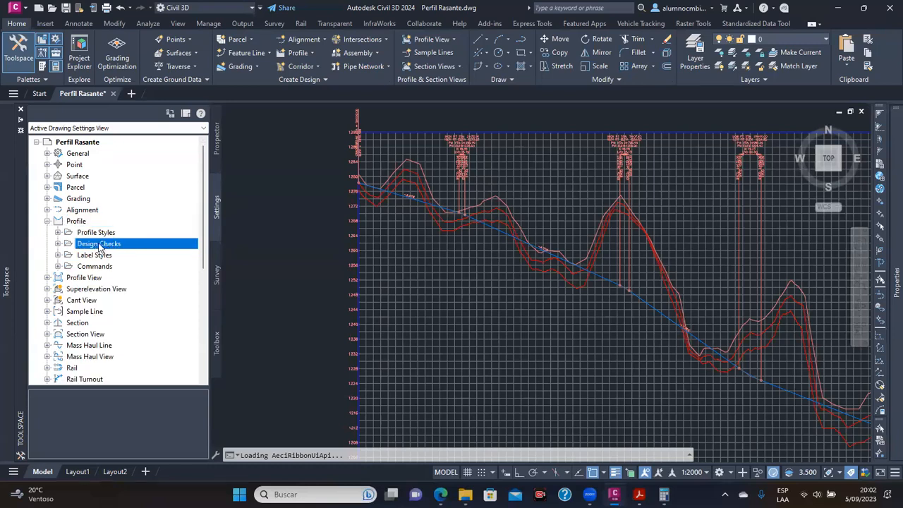
{"action": "left_click", "coordinate": [59, 244]}
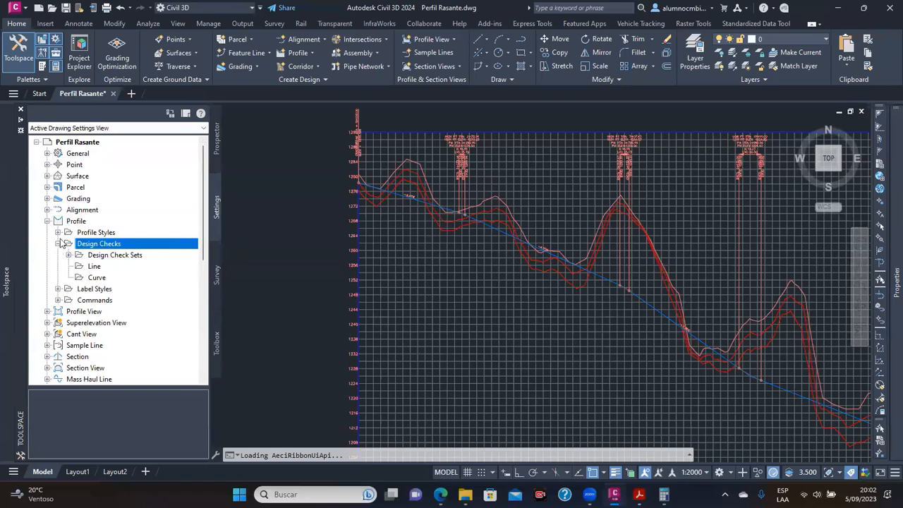
{"action": "left_click", "coordinate": [73, 257]}
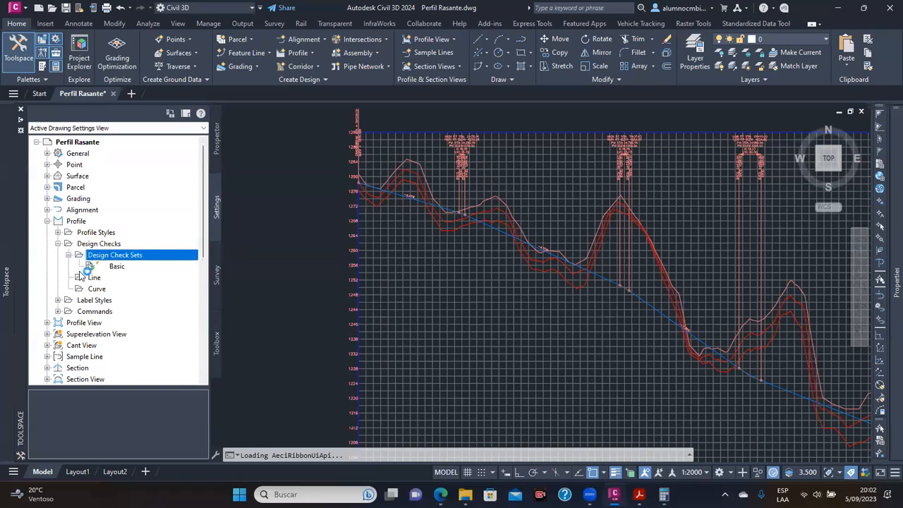
{"action": "left_click", "coordinate": [124, 266]}
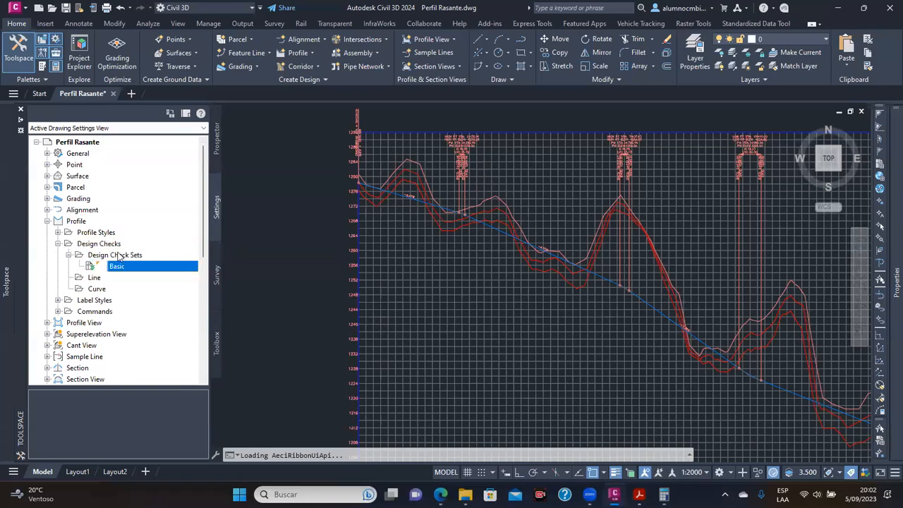
Create a new profile Line design check and name it "Pendiente minima y maxima"
{"action": "left_click", "coordinate": [95, 279]}
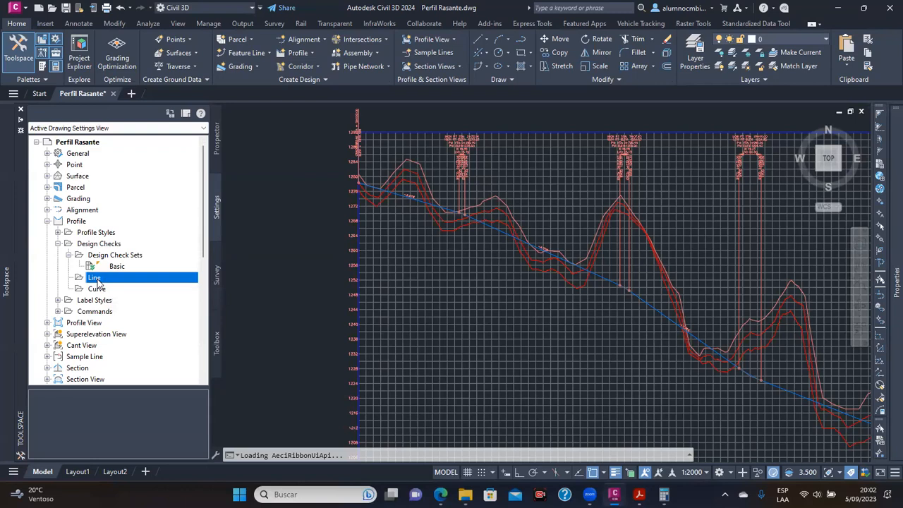
{"action": "left_click", "coordinate": [104, 290]}
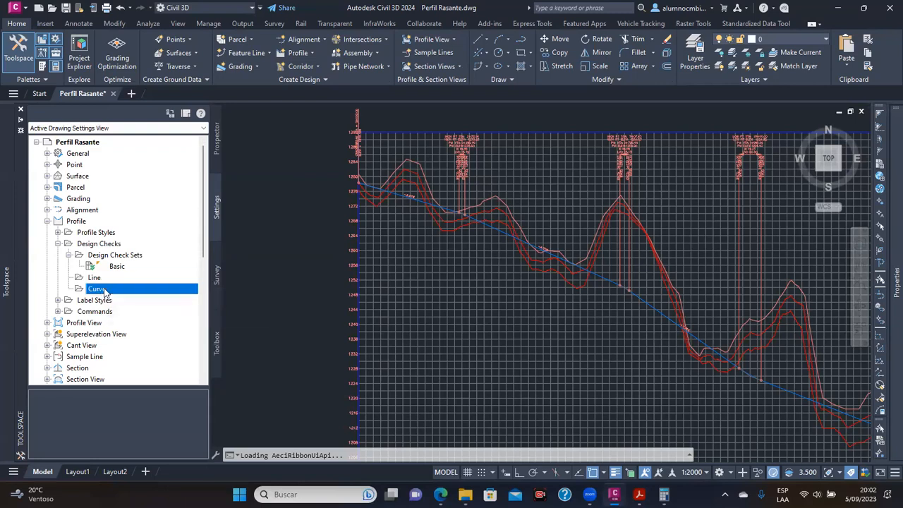
{"action": "mouse_move", "coordinate": [113, 280]}
{"action": "left_mouse_down"}
{"action": "mouse_move", "coordinate": [120, 216]}
{"action": "mouse_move", "coordinate": [113, 212]}
{"action": "mouse_move", "coordinate": [99, 278]}
{"action": "left_mouse_up"}
{"action": "right_click", "coordinate": [120, 279]}
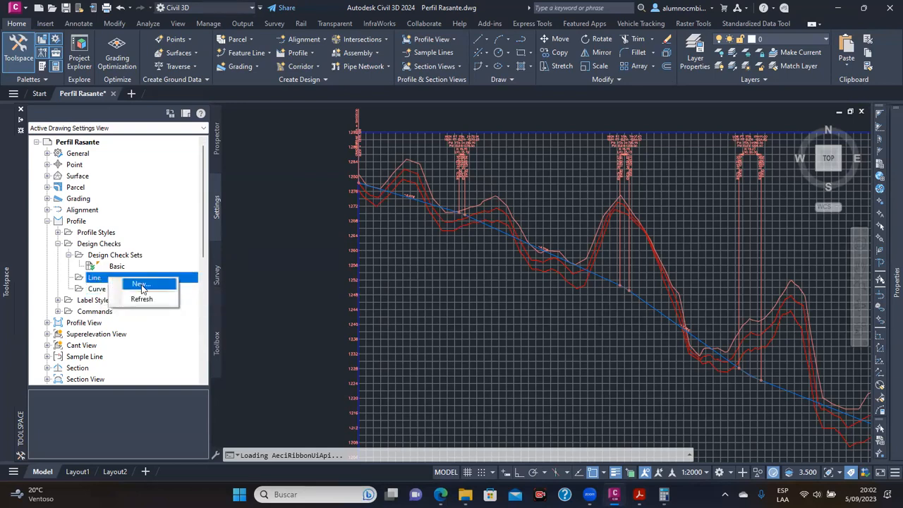
{"action": "left_click", "coordinate": [142, 285]}
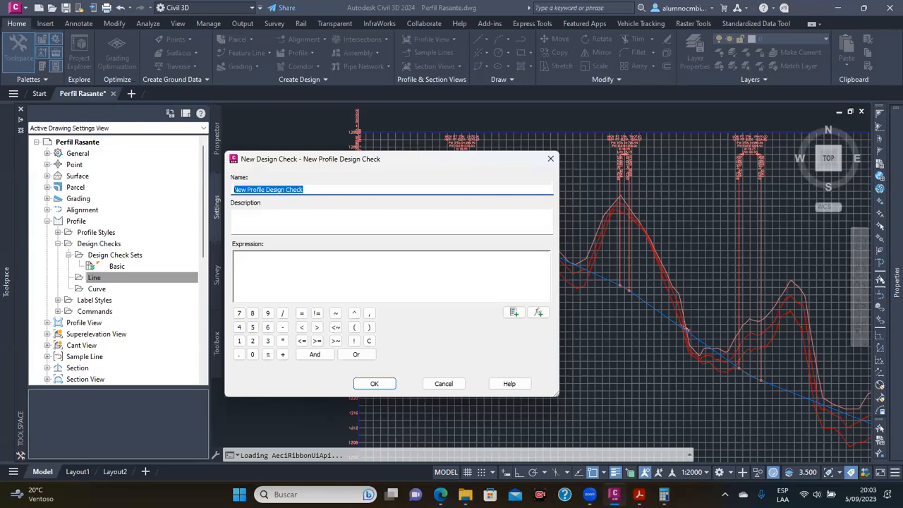
{"action": "type", "text": "Pendiente"}
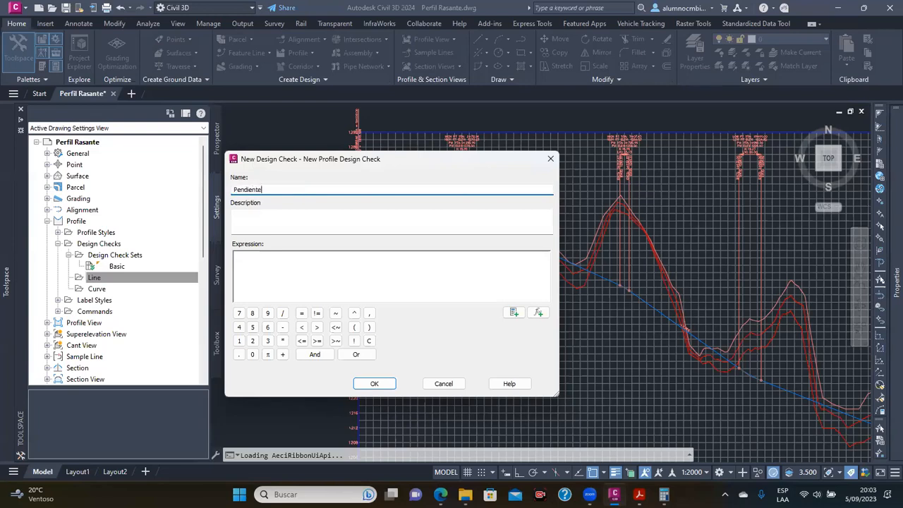
{"action": "type", "text": " minima y maxima"}
{"action": "left_click_drag", "start_coordinate": [344, 154], "coordinate": [344, 161]}
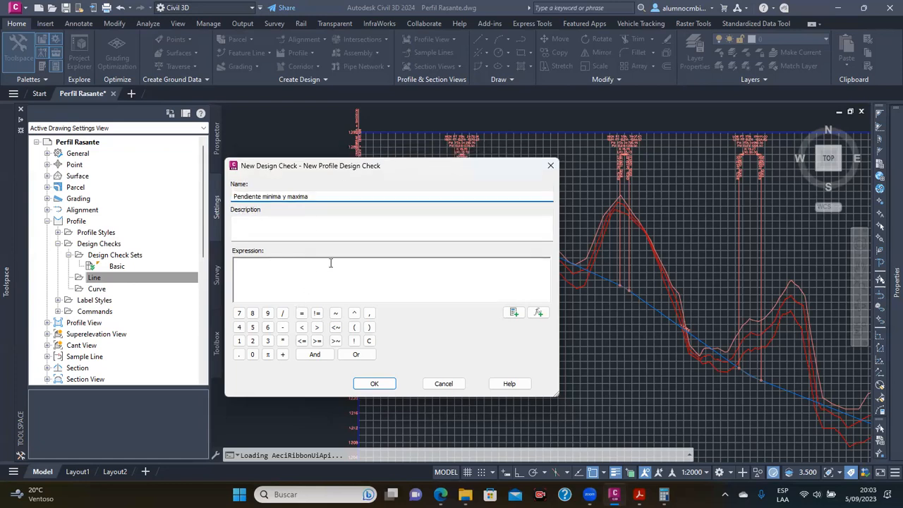
{"action": "left_click", "coordinate": [514, 311]}
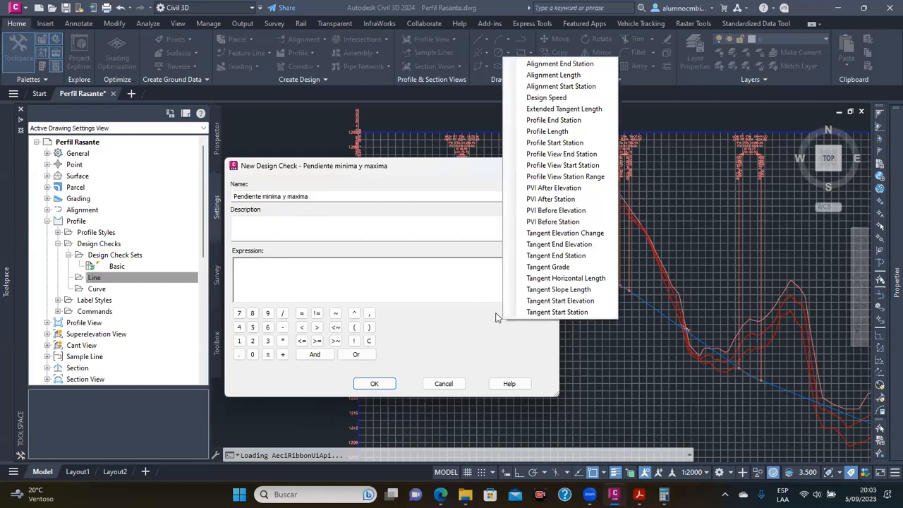
{"action": "left_click", "coordinate": [515, 314]}
{"action": "left_click", "coordinate": [514, 314]}
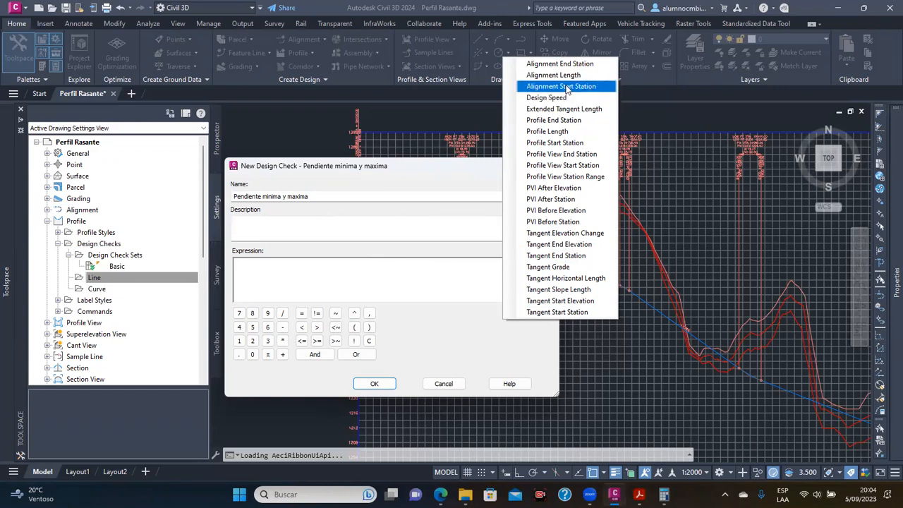
Rename the design check as "Pend min y max (Carr Seg Clase - Orog Tipo 2)"
{"action": "left_click", "coordinate": [325, 198]}
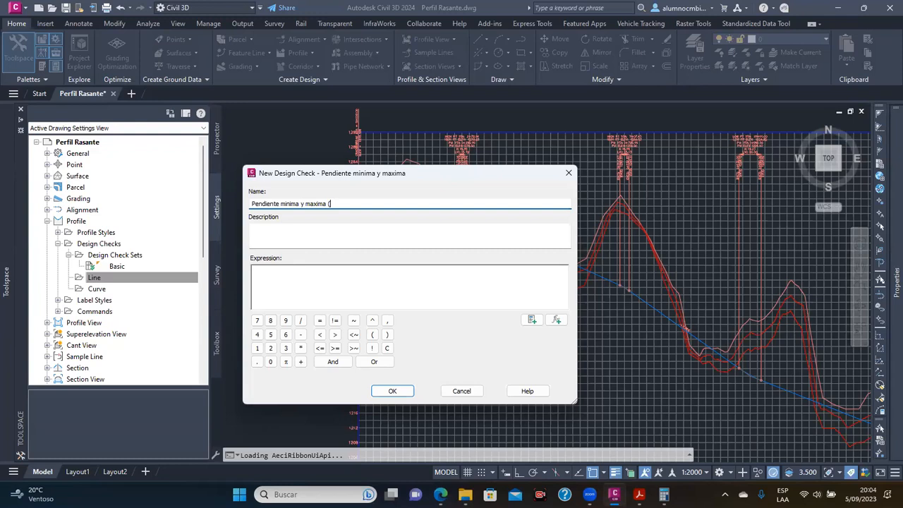
{"action": "type", "text": "Car"}
{"action": "type", "text": "retera "}
{"action": "type", "text": "Segunda Clas"}
{"action": "key", "text": "BackSpace"}
{"action": "key", "text": "BackSpace"}
{"action": "key", "text": "BackSpace"}
{"action": "key", "text": "BackSpace"}
{"action": "key", "text": "BackSpace"}
{"action": "key", "text": "BackSpace"}
{"action": "key", "text": "BackSpace"}
{"action": "key", "text": "BackSpace"}
{"action": "key", "text": "BackSpace"}
{"action": "key", "text": "BackSpace"}
{"action": "key", "text": "BackSpace"}
{"action": "key", "text": "BackSpace"}
{"action": "key", "text": "BackSpace"}
{"action": "key", "text": "BackSpace"}
{"action": "key", "text": "BackSpace"}
{"action": "key", "text": "BackSpace"}
{"action": "key", "text": "BackSpace"}
{"action": "key", "text": "BackSpace"}
{"action": "key", "text": "BackSpace"}
{"action": "type", "text": "r Se"}
{"action": "type", "text": "g c"}
{"action": "type", "text": "Clase"}
{"action": "type", "text": " - Orog"}
{"action": "type", "text": " Ondu"}
{"action": "key", "text": "BackSpace"}
{"action": "key", "text": "BackSpace"}
{"action": "key", "text": "BackSpace"}
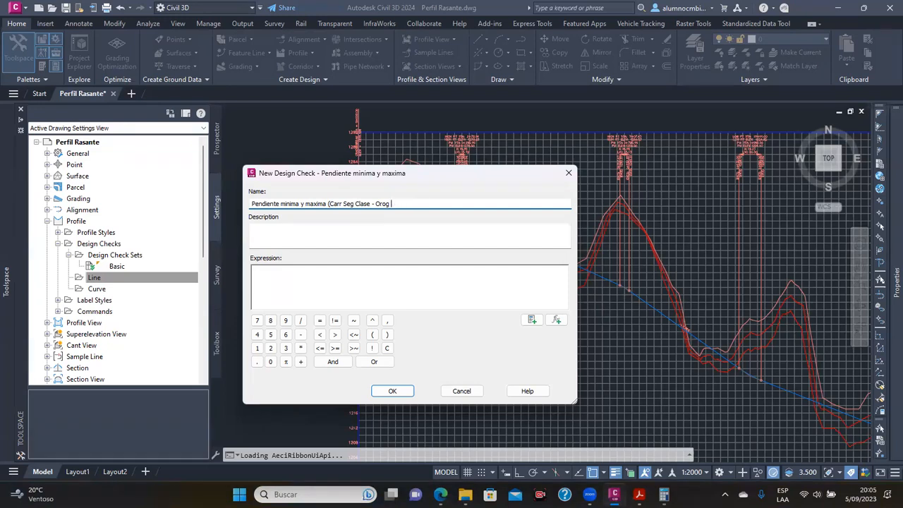
{"action": "type", "text": "Tipo 2"}
{"action": "left_click_drag", "start_coordinate": [265, 204], "coordinate": [329, 206]}
{"action": "type", "text": "min y max"}
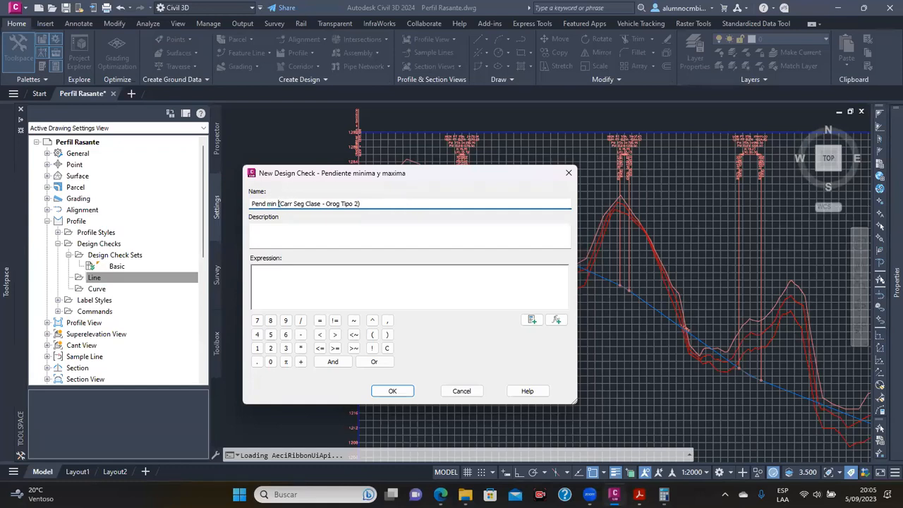
Enter the check's description as "Pendiente minima y maxima para carreteras de segunda clase y orografia ondulada"
{"action": "left_click", "coordinate": [334, 229]}
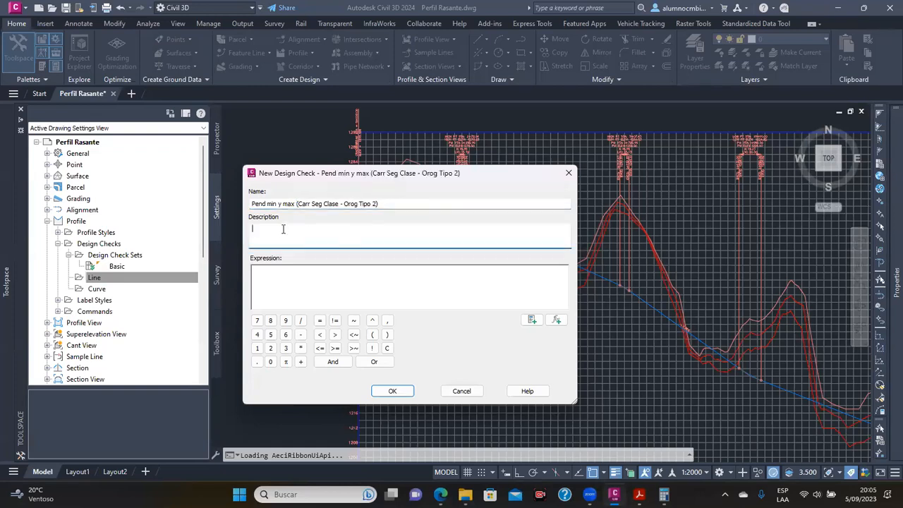
{"action": "type", "text": "Pendiente minima u ma"}
{"action": "key", "text": "BackSpace"}
{"action": "key", "text": "BackSpace"}
{"action": "key", "text": "BackSpace"}
{"action": "type", "text": "maxima para carreteras de segunda clase y orogr"}
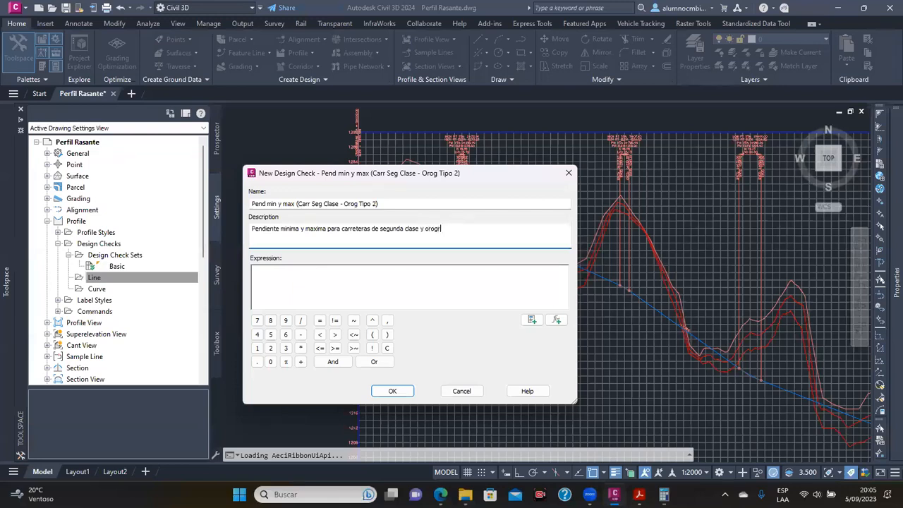
{"action": "type", "text": "afia ondulada"}
{"action": "left_click", "coordinate": [322, 273]}
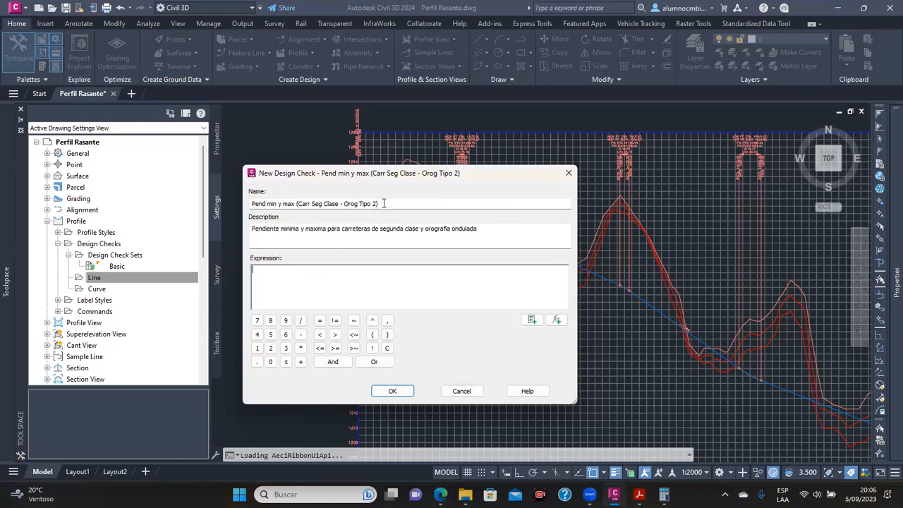
{"action": "left_click", "coordinate": [280, 273]}
{"action": "left_click_drag", "start_coordinate": [325, 174], "coordinate": [314, 167]}
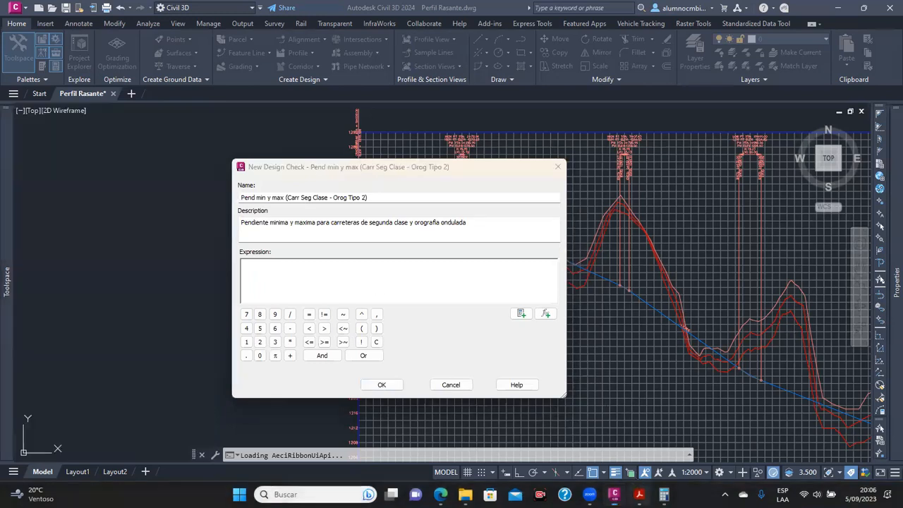
Switch to the DG-2018 PDF in Acrobat and locate Tabla 303.01 on maximum slopes
{"action": "left_click", "coordinate": [640, 494]}
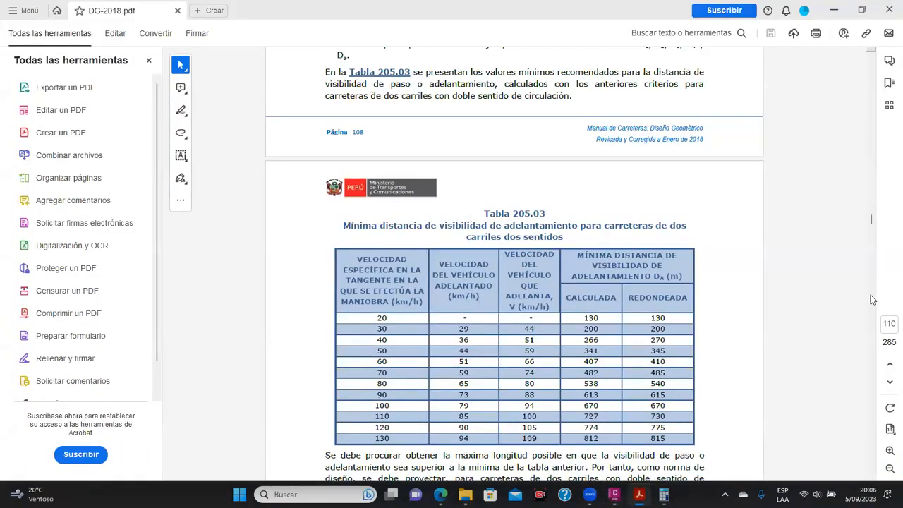
{"action": "left_click", "coordinate": [889, 323]}
{"action": "type", "text": "180"}
{"action": "key", "text": "Return"}
{"action": "scroll", "coordinate": [400, 327], "scroll_direction": "up", "scroll_amount": 3}
{"action": "scroll", "coordinate": [399, 327], "scroll_direction": "up", "scroll_amount": 20}
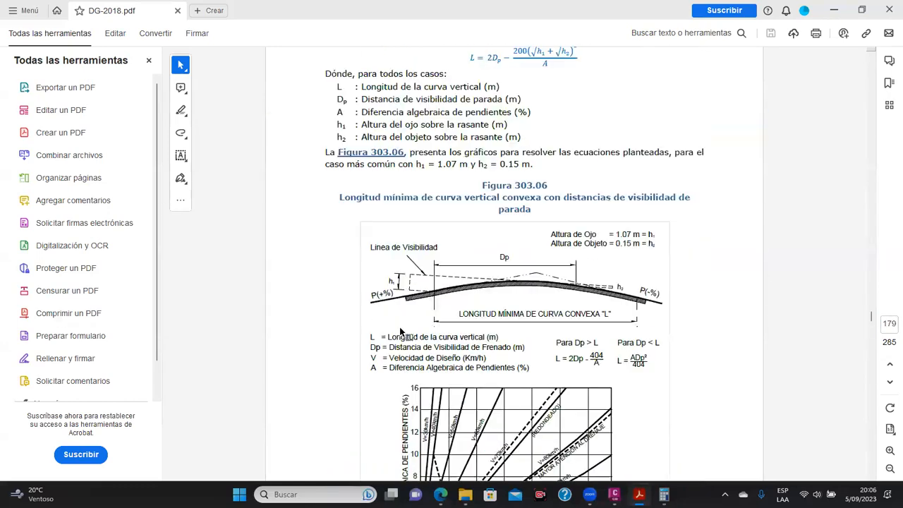
{"action": "scroll", "coordinate": [399, 328], "scroll_direction": "up", "scroll_amount": 15}
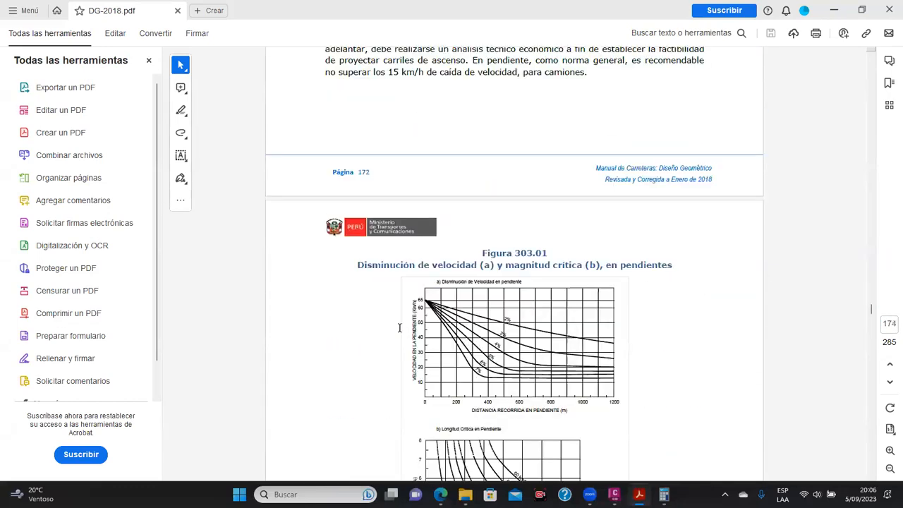
{"action": "scroll", "coordinate": [400, 328], "scroll_direction": "down", "scroll_amount": 5}
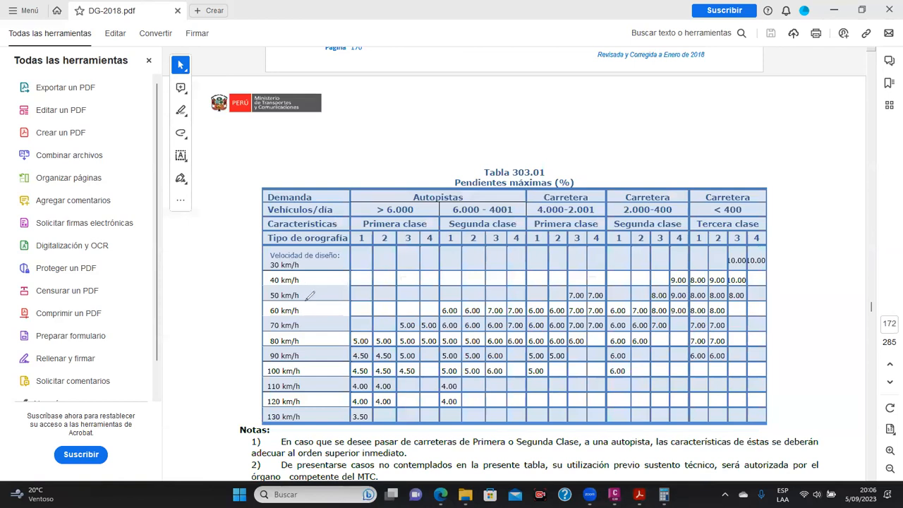
Trace the 60 and 70 km/h maximum slopes for second-class roads with type 2 orography in Tabla 303.01
{"action": "mouse_move", "coordinate": [307, 309]}
{"action": "left_mouse_down"}
{"action": "mouse_move", "coordinate": [634, 308]}
{"action": "mouse_move", "coordinate": [652, 296]}
{"action": "mouse_move", "coordinate": [634, 300]}
{"action": "left_mouse_up"}
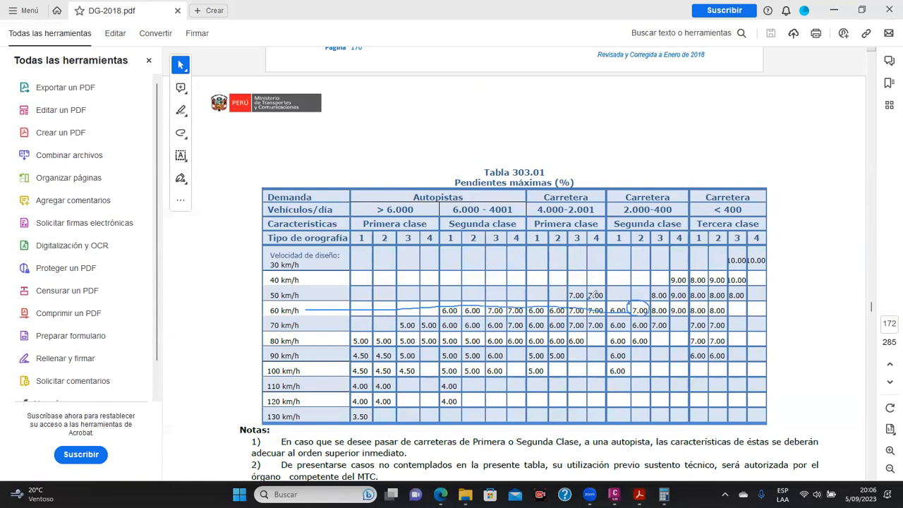
{"action": "left_click_drag", "start_coordinate": [644, 244], "coordinate": [640, 292]}
{"action": "key", "text": "Escape"}
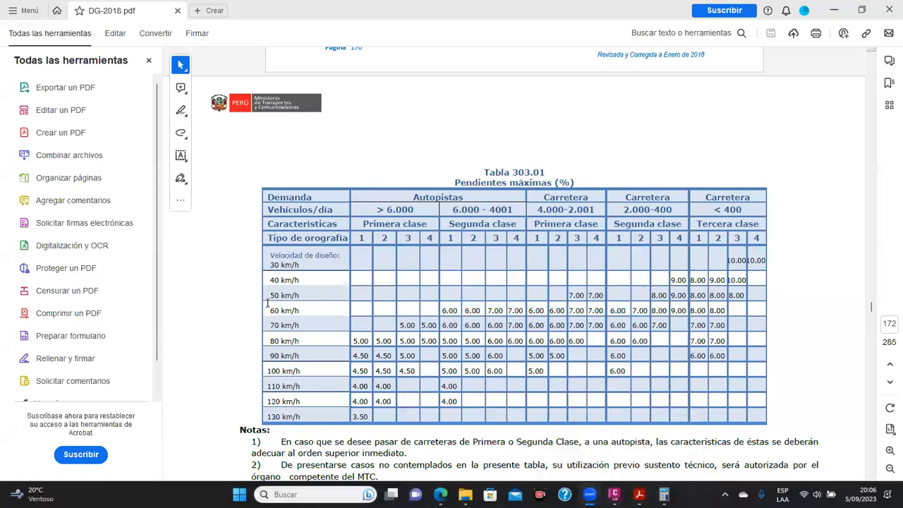
{"action": "left_click", "coordinate": [305, 310]}
{"action": "left_click_drag", "start_coordinate": [632, 310], "coordinate": [648, 326]}
Switch back to Civil 3D and start the check's expression with IF({Design Speed}=60,
{"action": "left_click", "coordinate": [615, 494]}
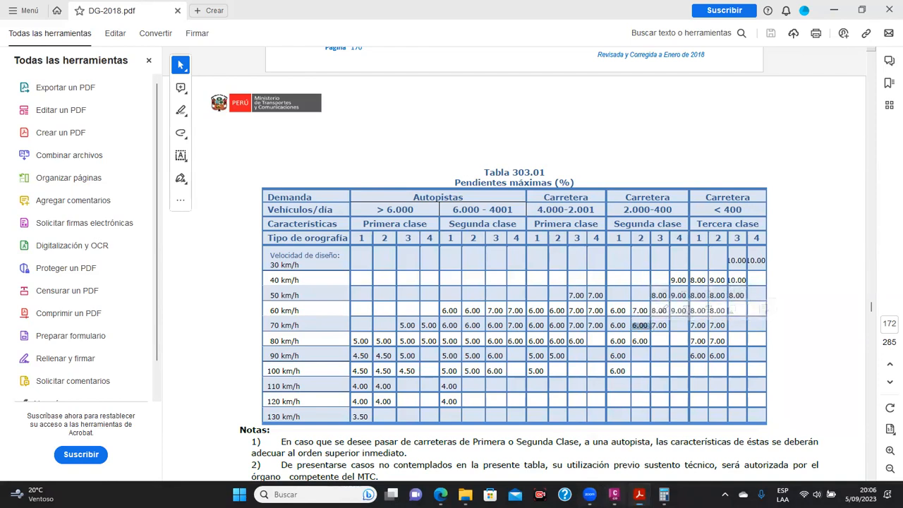
{"action": "left_click", "coordinate": [274, 262]}
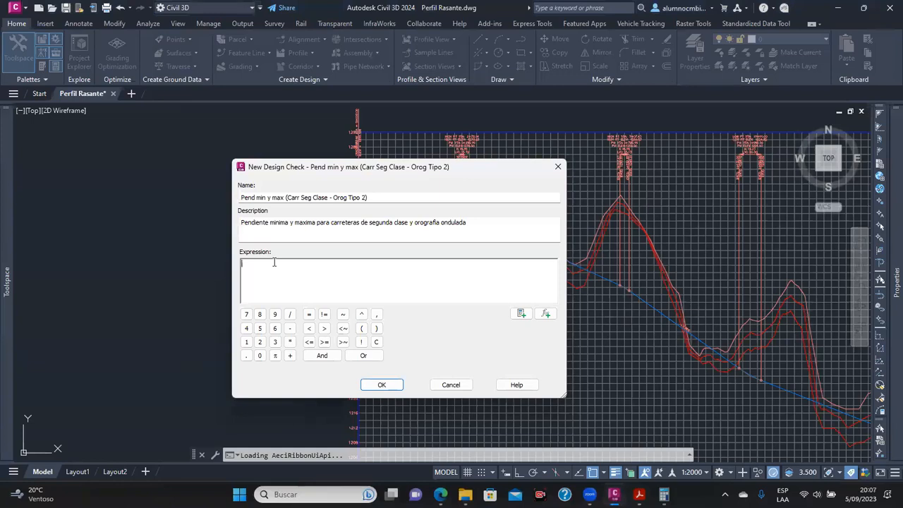
{"action": "left_click", "coordinate": [547, 314]}
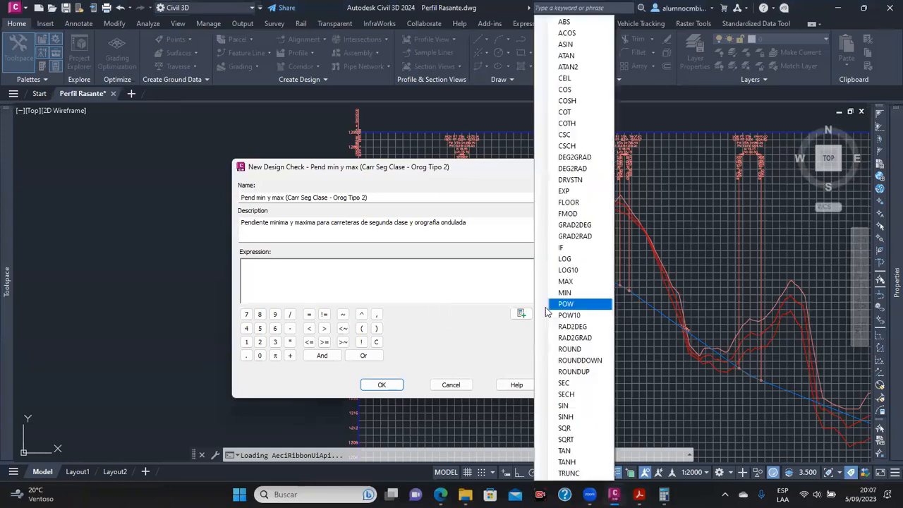
{"action": "left_click", "coordinate": [567, 248]}
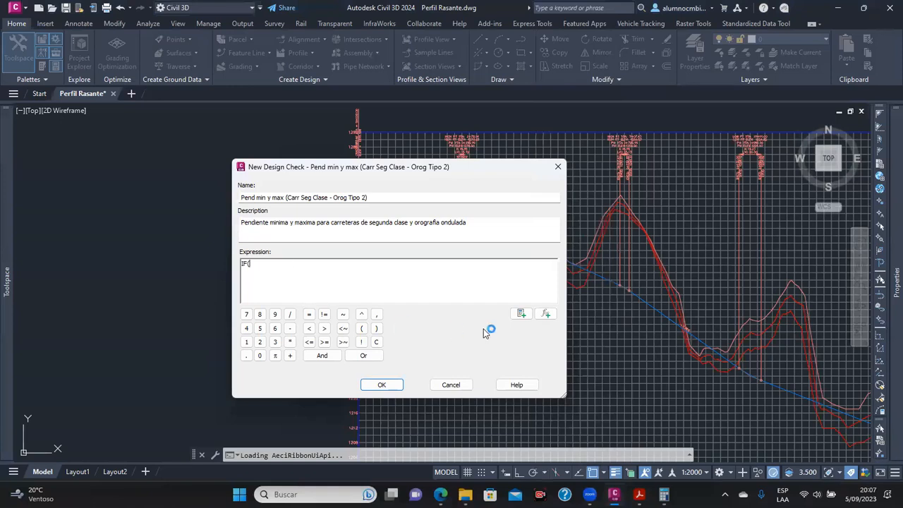
{"action": "left_click", "coordinate": [521, 313]}
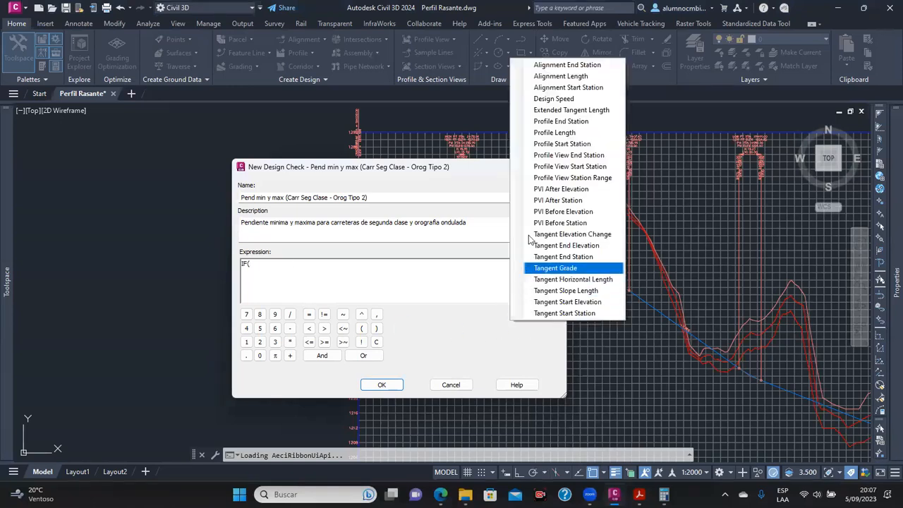
{"action": "left_click", "coordinate": [550, 99]}
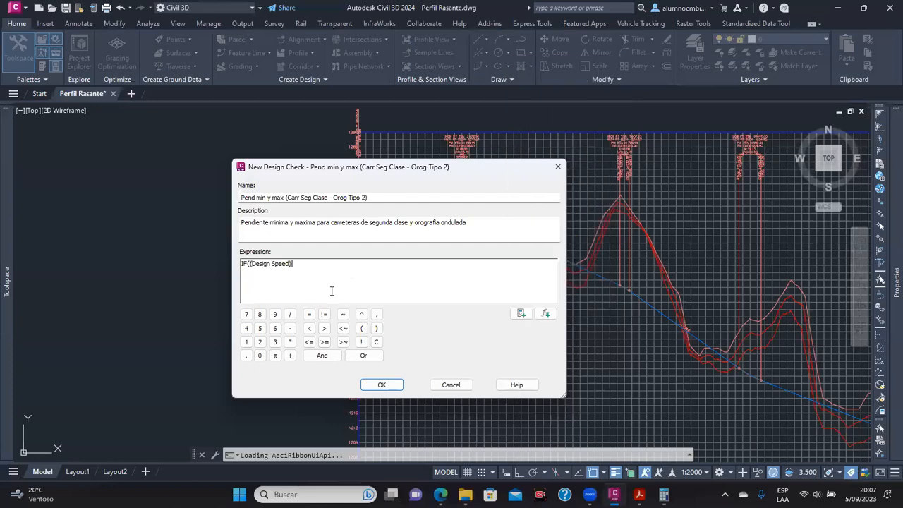
{"action": "left_click", "coordinate": [324, 314]}
{"action": "type", "text": "60,"}
Add the minimum slope condition {Tangent Grade}>=0.5/100 to the IF expression
{"action": "left_click", "coordinate": [522, 314]}
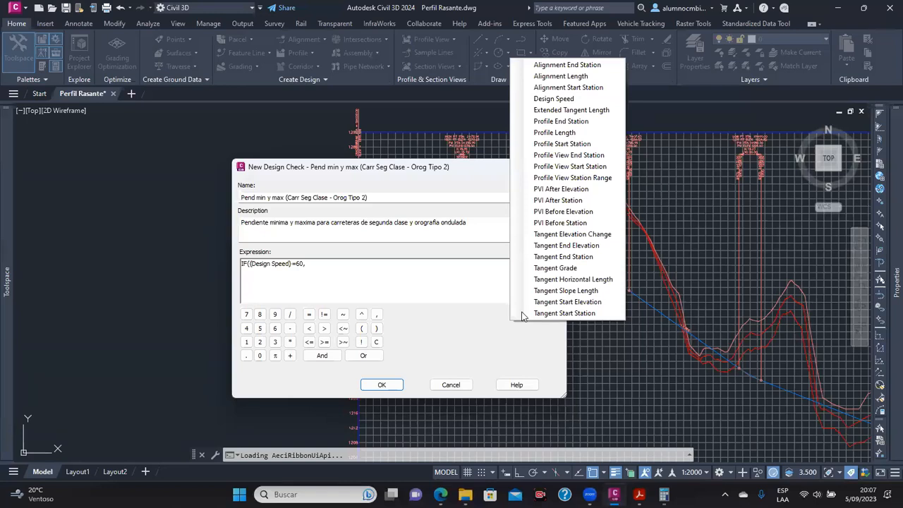
{"action": "left_click", "coordinate": [555, 269]}
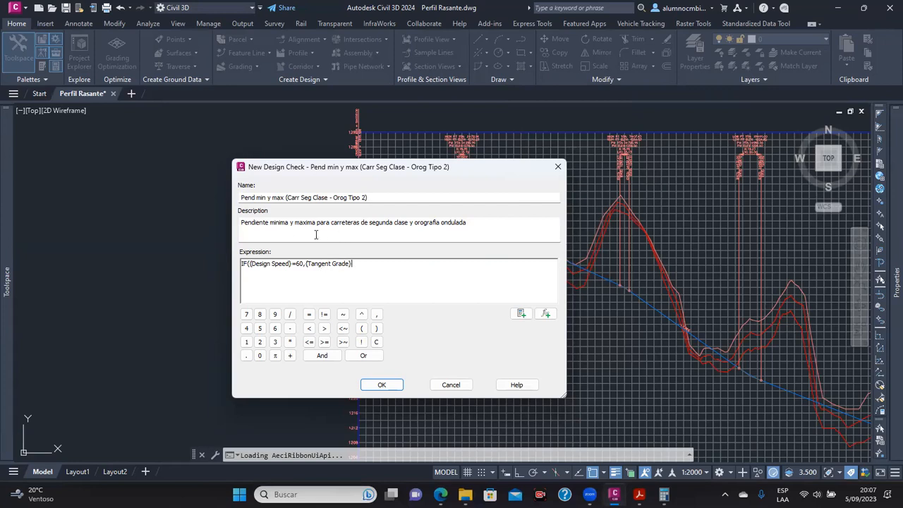
{"action": "left_click", "coordinate": [275, 222]}
{"action": "left_click_drag", "start_coordinate": [275, 222], "coordinate": [290, 223]}
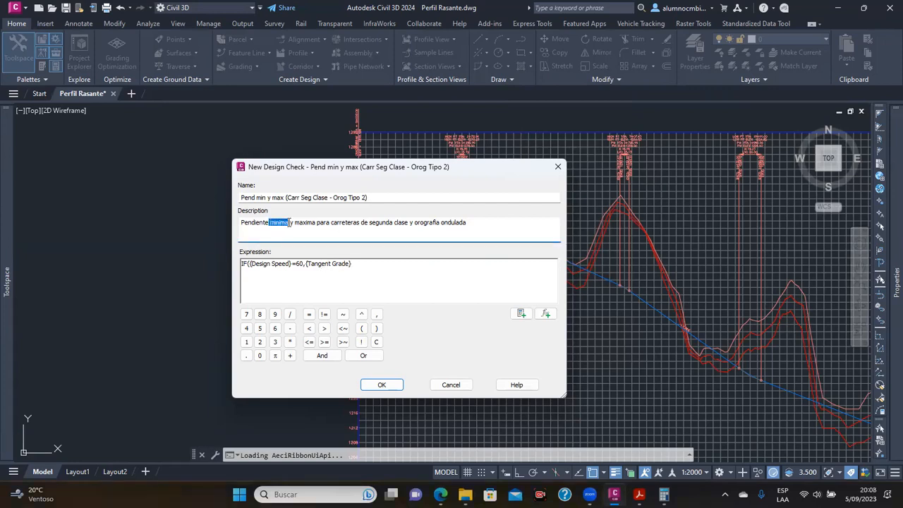
{"action": "left_click", "coordinate": [374, 263]}
{"action": "left_click", "coordinate": [325, 343]}
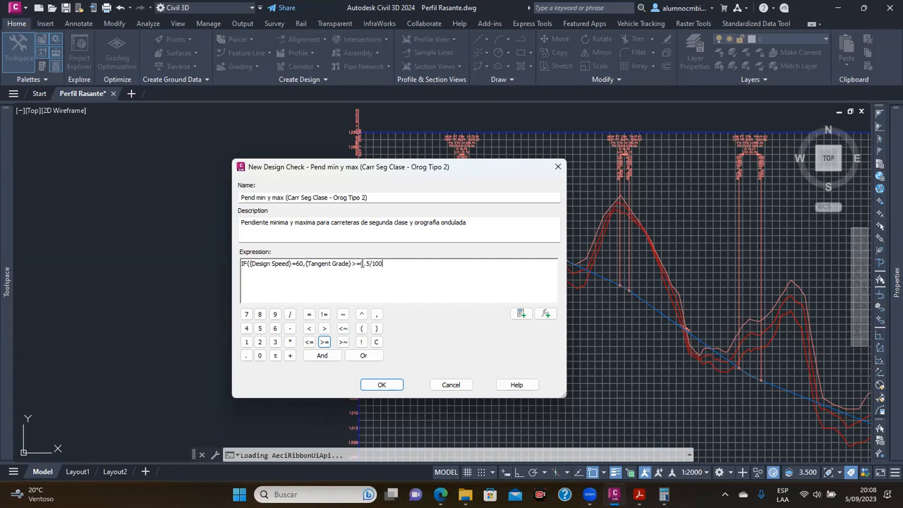
{"action": "left_click_drag", "start_coordinate": [362, 263], "coordinate": [386, 263]}
{"action": "left_click", "coordinate": [386, 265]}
{"action": "left_click_drag", "start_coordinate": [360, 263], "coordinate": [396, 265]}
{"action": "left_click", "coordinate": [398, 264]}
{"action": "left_click", "coordinate": [422, 271], "text": "shift"}
{"action": "left_click", "coordinate": [401, 265]}
Wrap {Tangent Grade} in the ABS function within the minimum slope condition
{"action": "left_click", "coordinate": [306, 263]}
{"action": "left_click", "coordinate": [545, 316]}
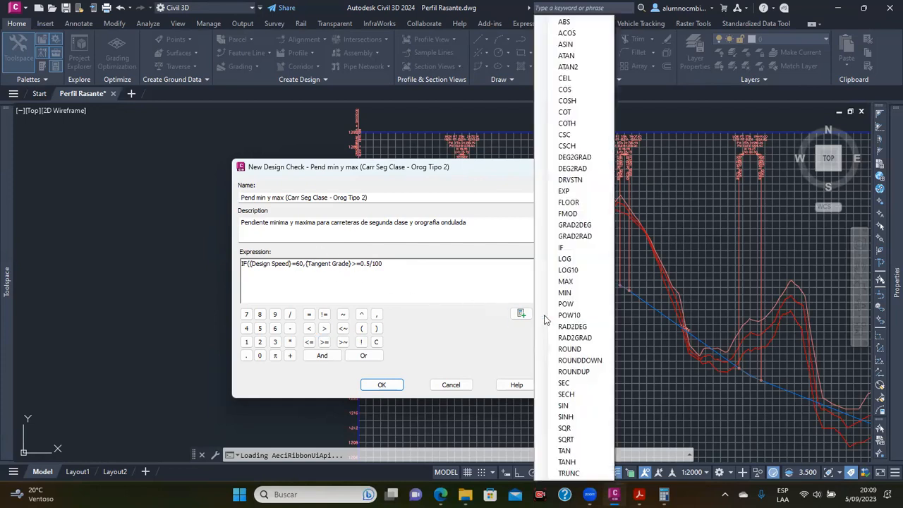
{"action": "left_click", "coordinate": [561, 22]}
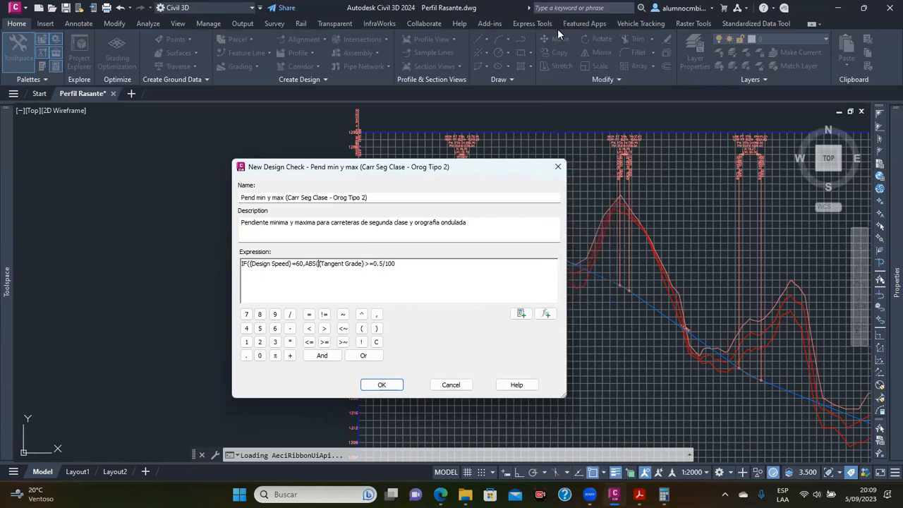
{"action": "left_click", "coordinate": [366, 263]}
{"action": "type", "text": ")"}
Enclose the minimum slope condition ABS({Tangent Grade})>=0.5/100 in its own parentheses
{"action": "key", "text": "super+plus"}
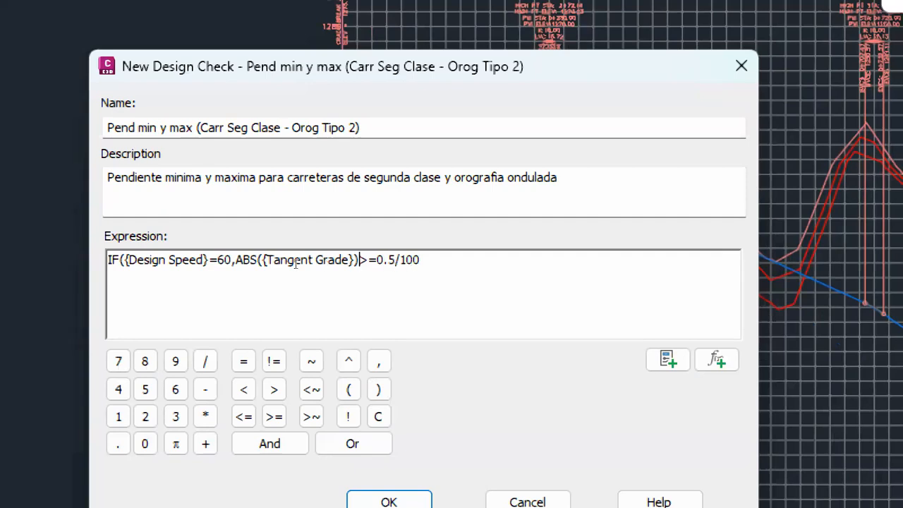
{"action": "left_click", "coordinate": [237, 261]}
{"action": "type", "text": ")"}
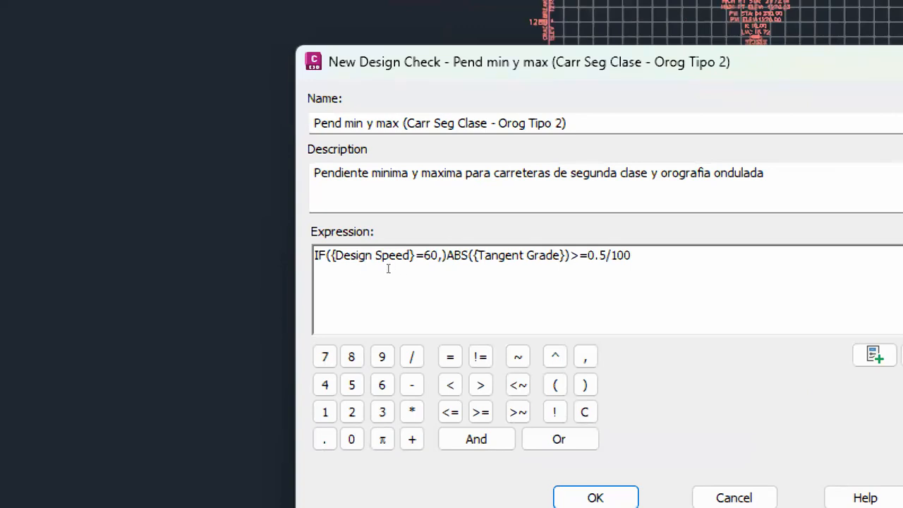
{"action": "key", "text": "BackSpace"}
{"action": "type", "text": "("}
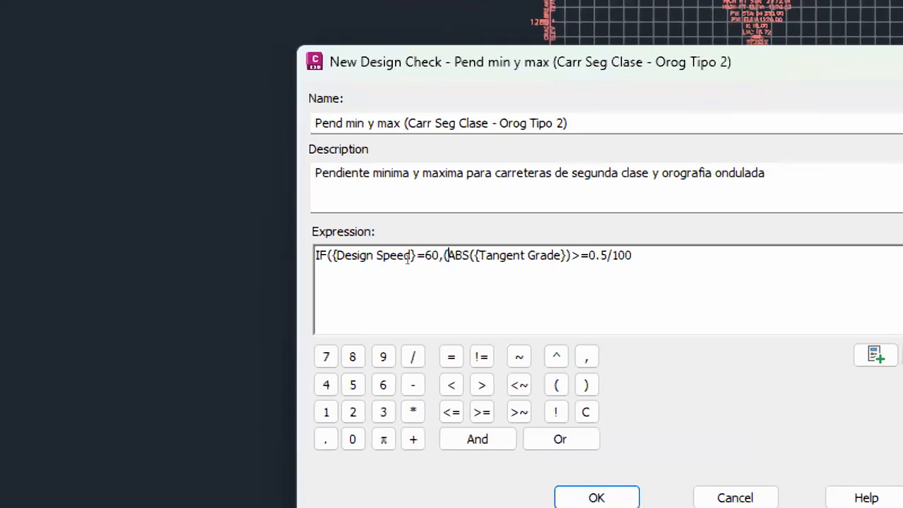
{"action": "key", "text": "End"}
{"action": "type", "text": ")"}
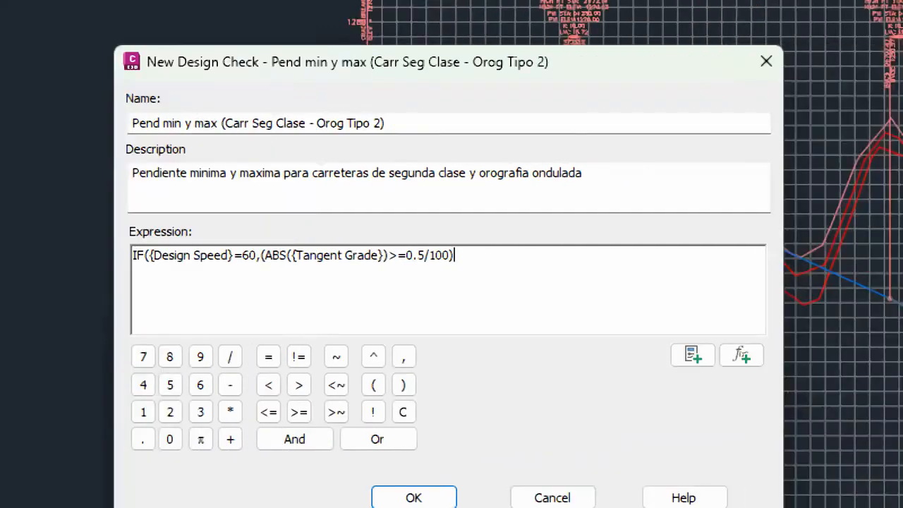
Open a second parenthesis after the minimum slope condition and insert a copy of ABS({Tangent Grade})>=0.5/100
{"action": "type", "text": "("}
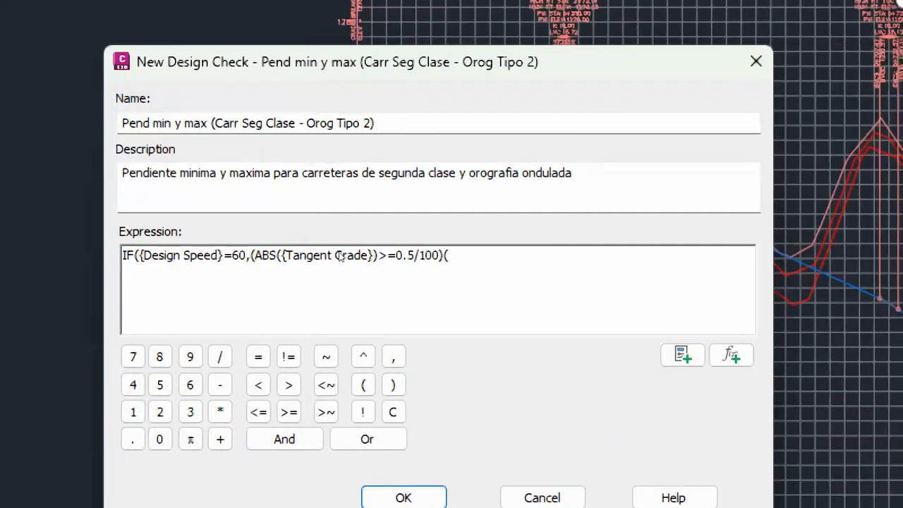
{"action": "left_click_drag", "start_coordinate": [253, 257], "coordinate": [401, 265]}
{"action": "key", "text": "shift+Right"}
{"action": "key", "text": "ctrl+c"}
{"action": "key", "text": "End"}
{"action": "key", "text": "ctrl+v"}
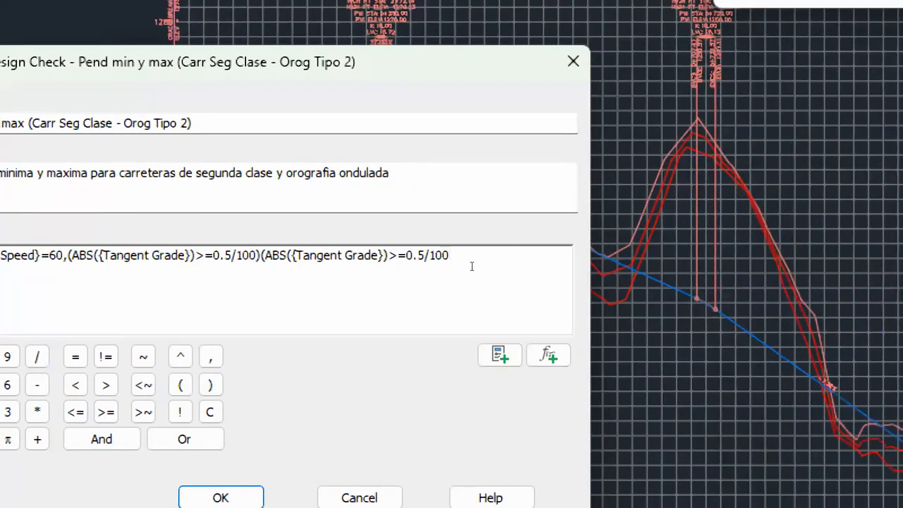
Turn the copied condition into a maximum slope limit of <=7/100 and close its parenthesis
{"action": "key", "text": "Left"}
{"action": "key", "text": "Left"}
{"action": "key", "text": "Left"}
{"action": "key", "text": "Left"}
{"action": "key", "text": "Left"}
{"action": "key", "text": "Left"}
{"action": "key", "text": "Left"}
{"action": "key", "text": "shift+Left"}
{"action": "key", "text": "shift+Left"}
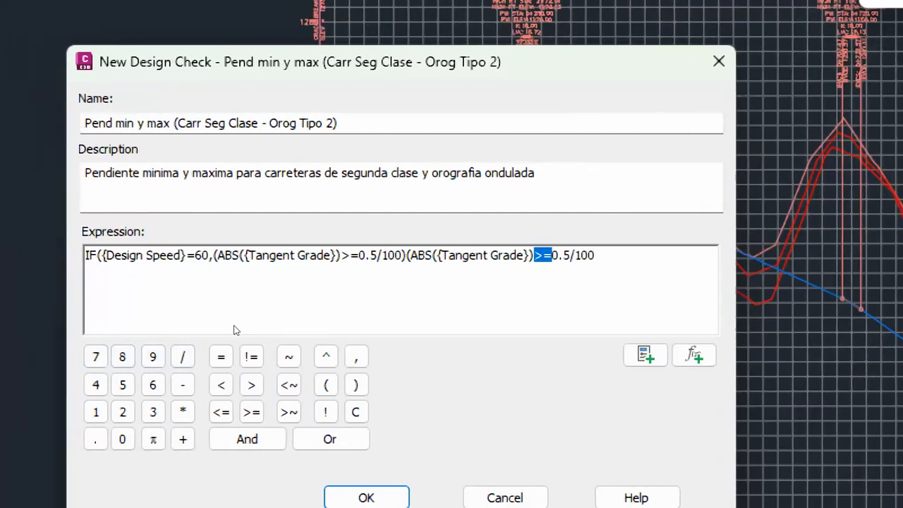
{"action": "type", "text": "<="}
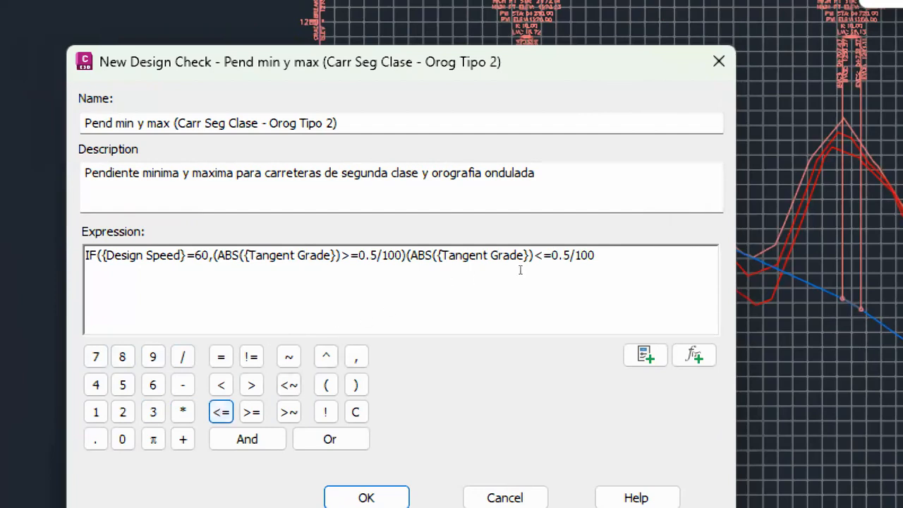
{"action": "key", "text": "shift+Right"}
{"action": "key", "text": "shift+Right"}
{"action": "key", "text": "shift+Right"}
{"action": "type", "text": "7"}
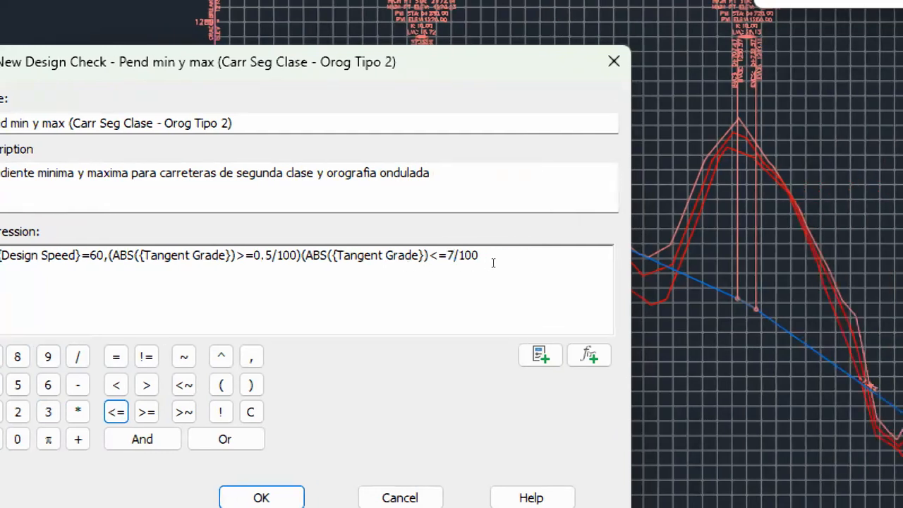
{"action": "left_click", "coordinate": [502, 262]}
{"action": "type", "text": ")"}
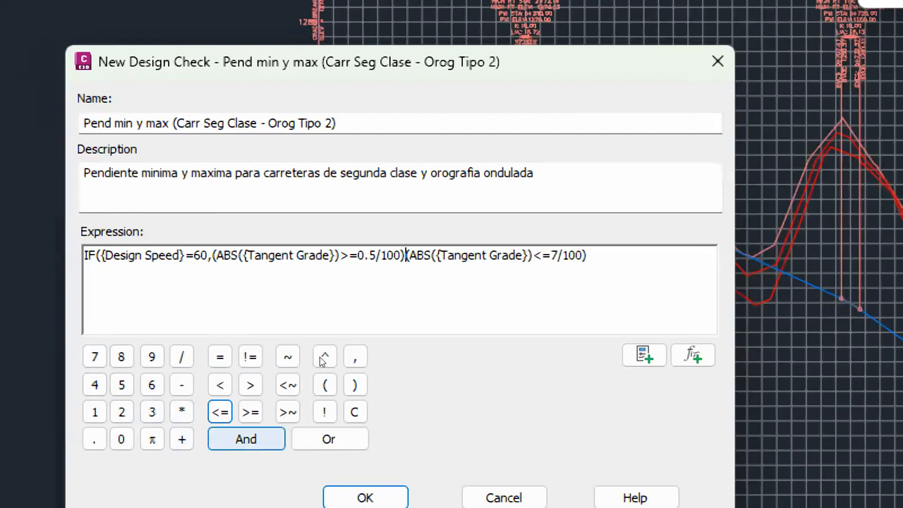
Join the minimum and maximum slope conditions with the And operator
{"action": "left_click", "coordinate": [246, 439]}
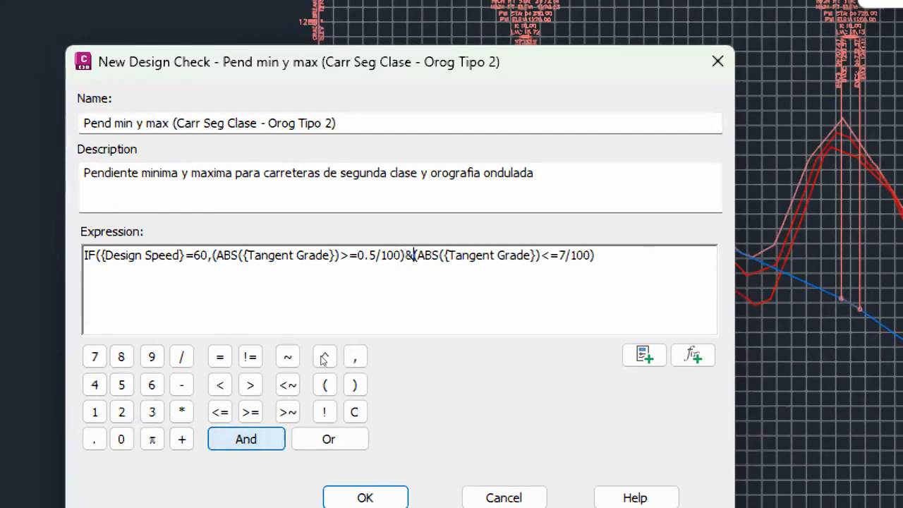
{"action": "double_click", "coordinate": [407, 264]}
{"action": "left_click", "coordinate": [412, 268]}
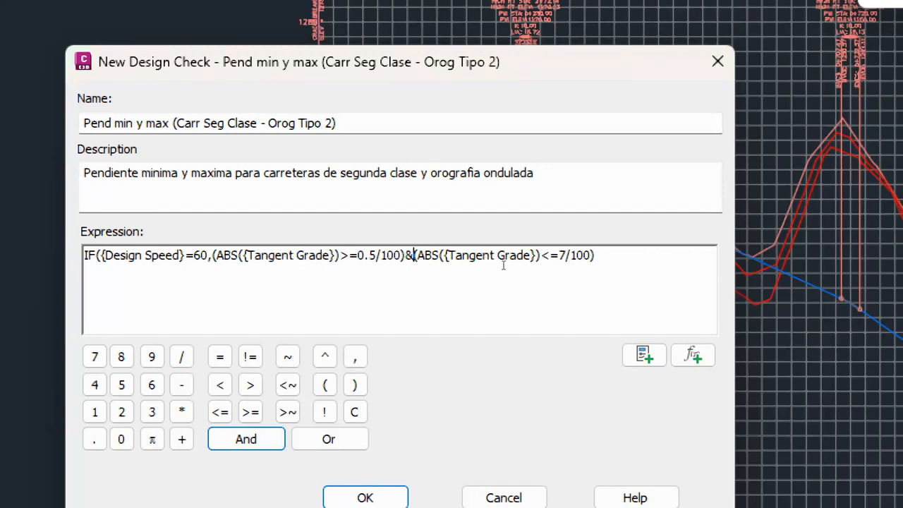
Add a comma after the maximum slope condition and append a copy of the whole 60 km/h IF clause
{"action": "key", "text": "End"}
{"action": "type", "text": ","}
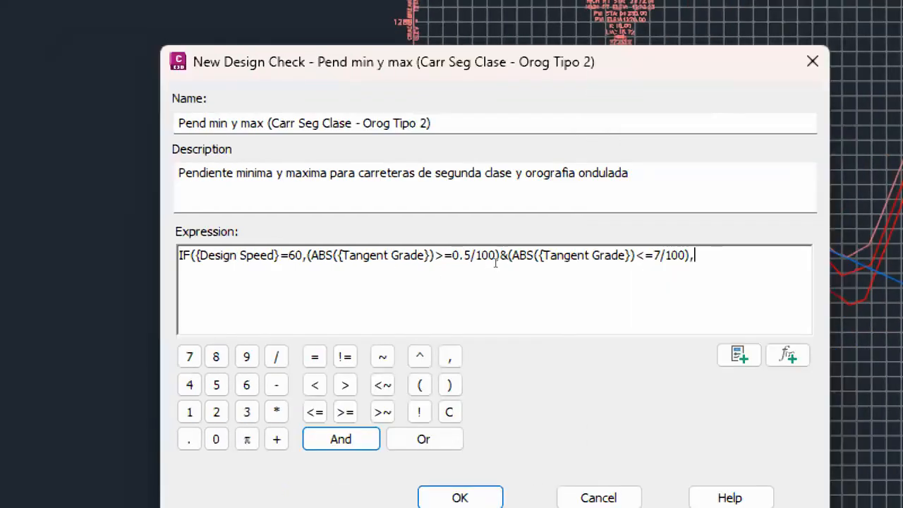
{"action": "key", "text": "Left"}
{"action": "key", "text": "Left"}
{"action": "left_click_drag", "start_coordinate": [498, 264], "coordinate": [243, 268]}
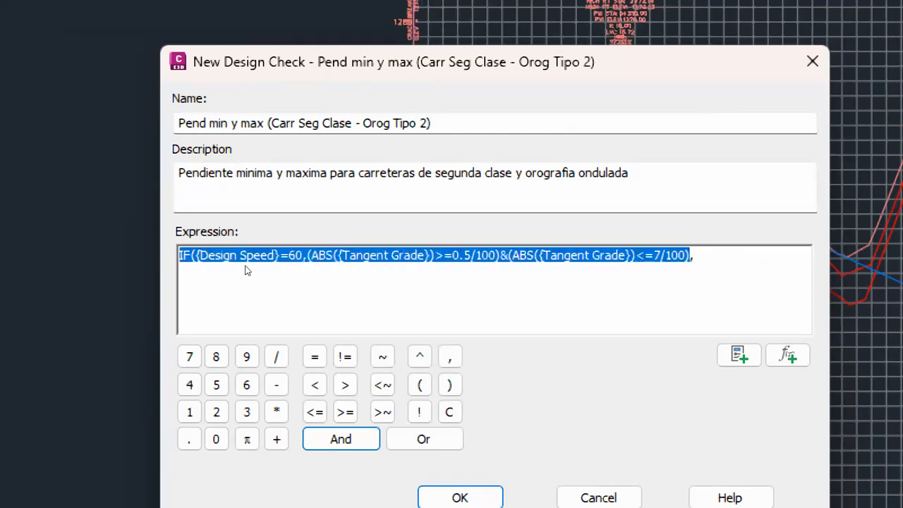
{"action": "key", "text": "ctrl+v"}
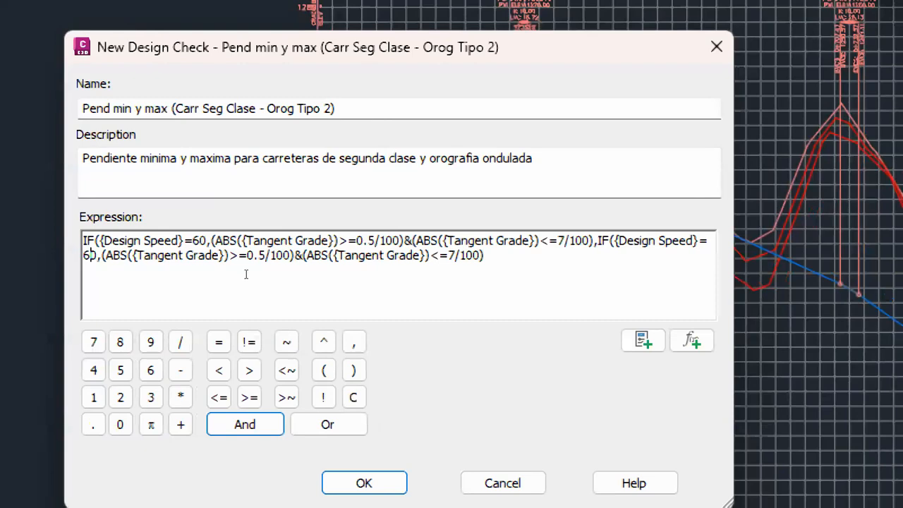
Set the second IF clause to {Design Speed}=70 with a maximum slope of 6/100
{"action": "key", "text": "BackSpace"}
{"action": "type", "text": "7"}
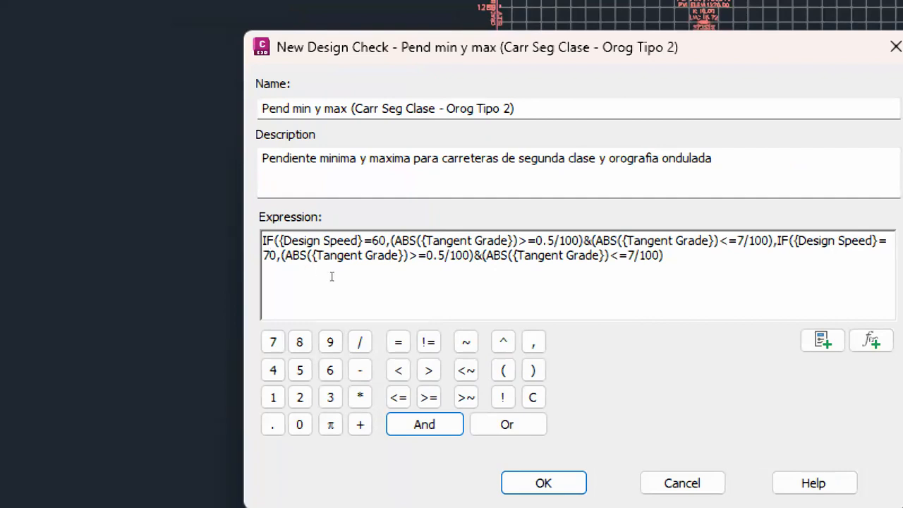
{"action": "left_click_drag", "start_coordinate": [636, 256], "coordinate": [627, 256]}
{"action": "type", "text": "6"}
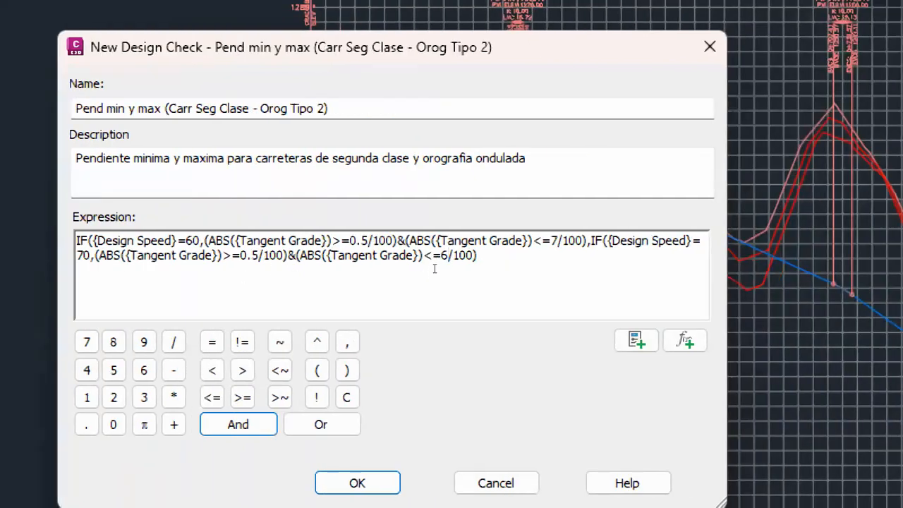
Try to close both IF functions right after the 70 km/h conditions and accept the design check
{"action": "key", "text": "End"}
{"action": "type", "text": "))"}
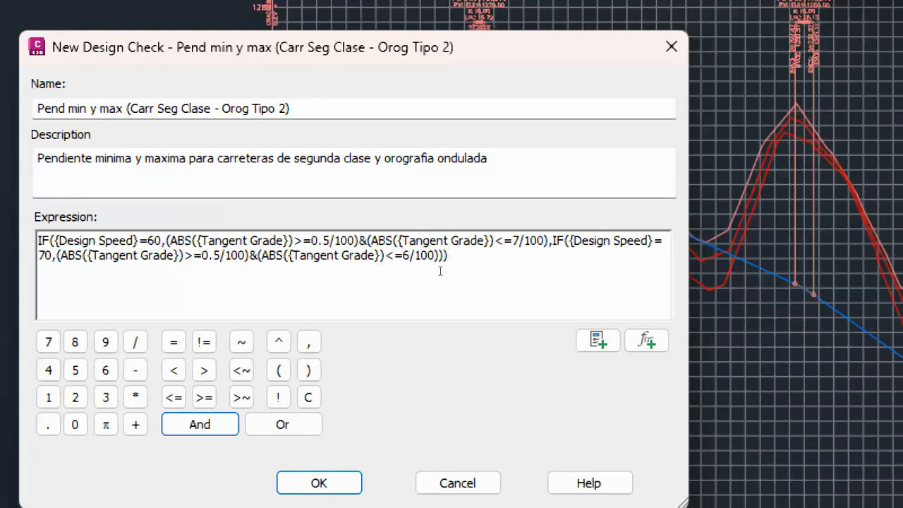
{"action": "left_click_drag", "start_coordinate": [442, 270], "coordinate": [439, 269]}
{"action": "left_click", "coordinate": [441, 259]}
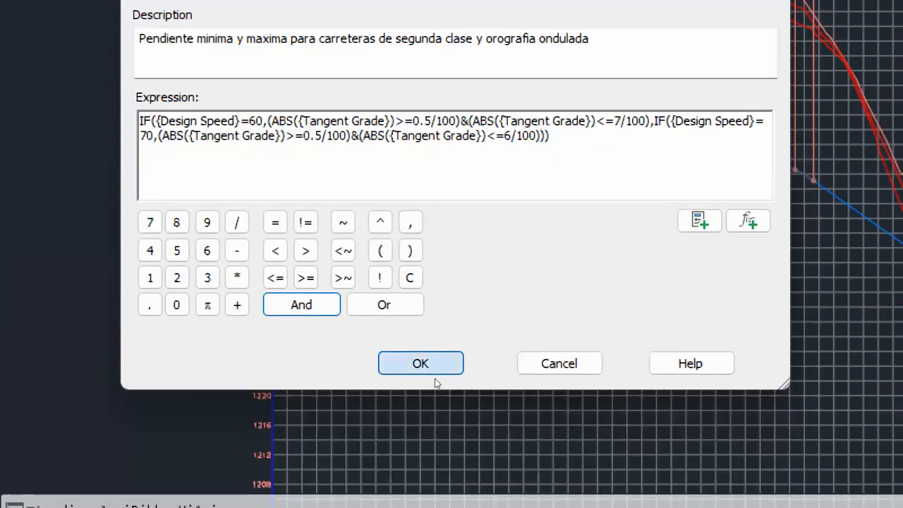
{"action": "left_click", "coordinate": [435, 492]}
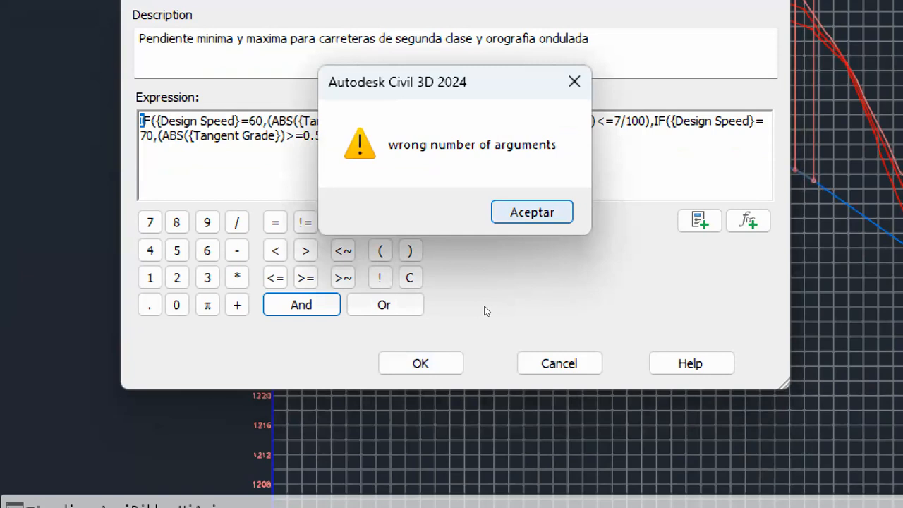
{"action": "key", "text": "Return"}
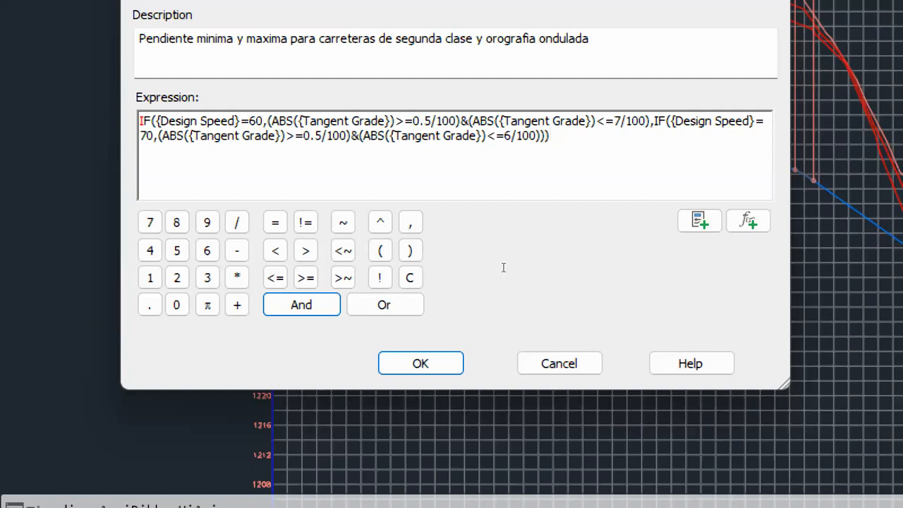
{"action": "key", "text": "BackSpace"}
{"action": "key", "text": "BackSpace"}
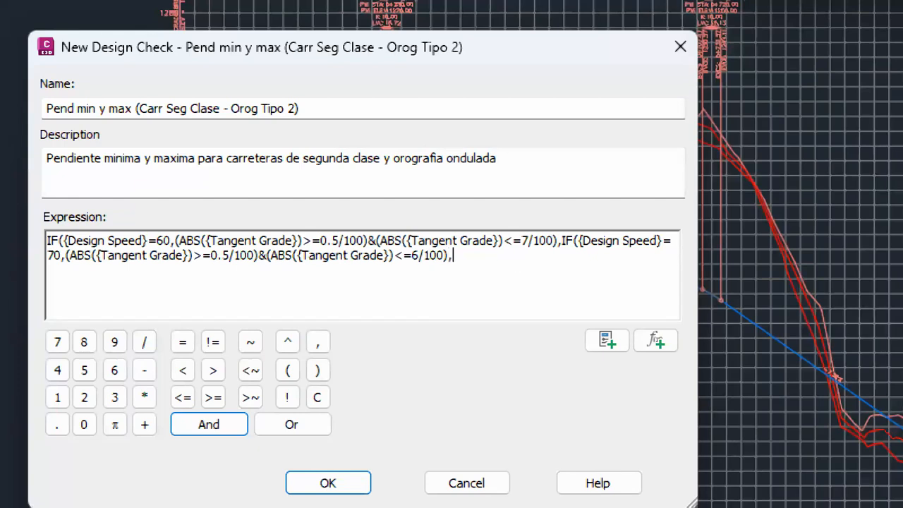
Add a false argument to the second IF by copying the 70 km/h minimum and maximum slope conditions after a comma
{"action": "type", "text": ","}
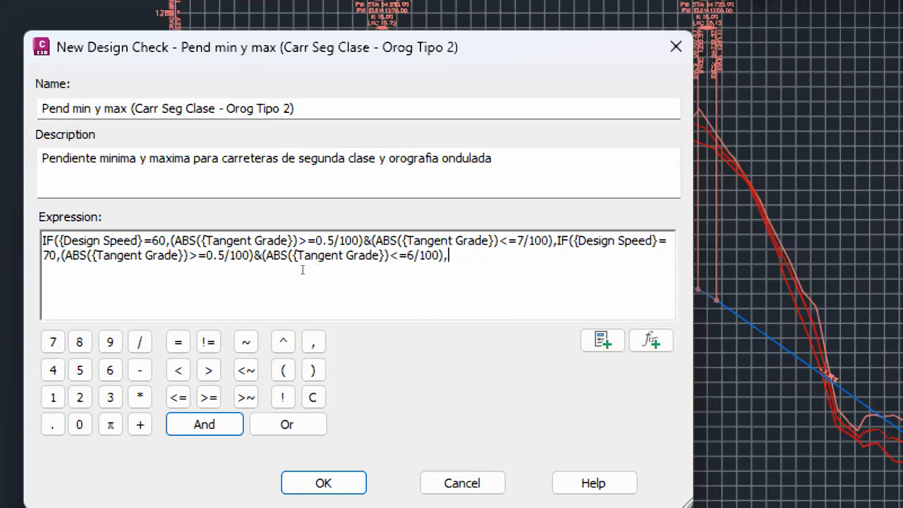
{"action": "left_click_drag", "start_coordinate": [301, 268], "coordinate": [495, 264]}
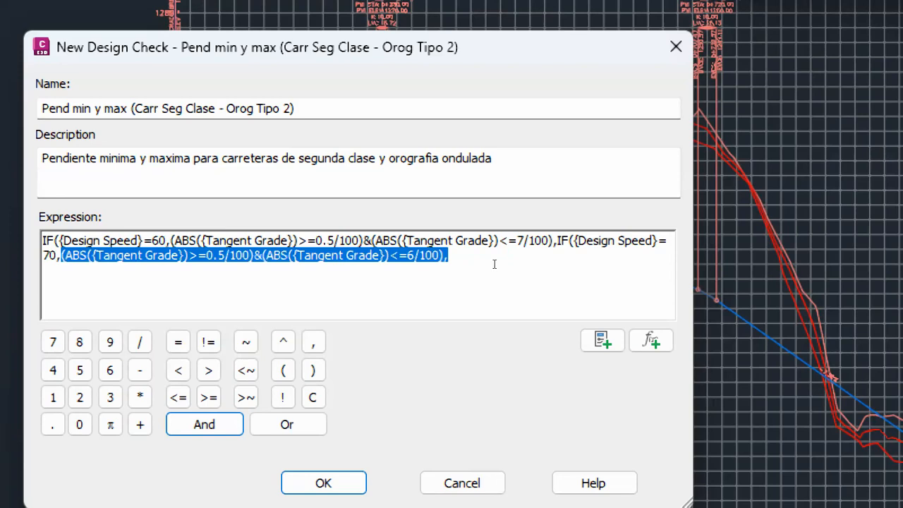
{"action": "key", "text": "shift+Left"}
{"action": "key", "text": "ctrl+c"}
{"action": "left_click", "coordinate": [503, 267]}
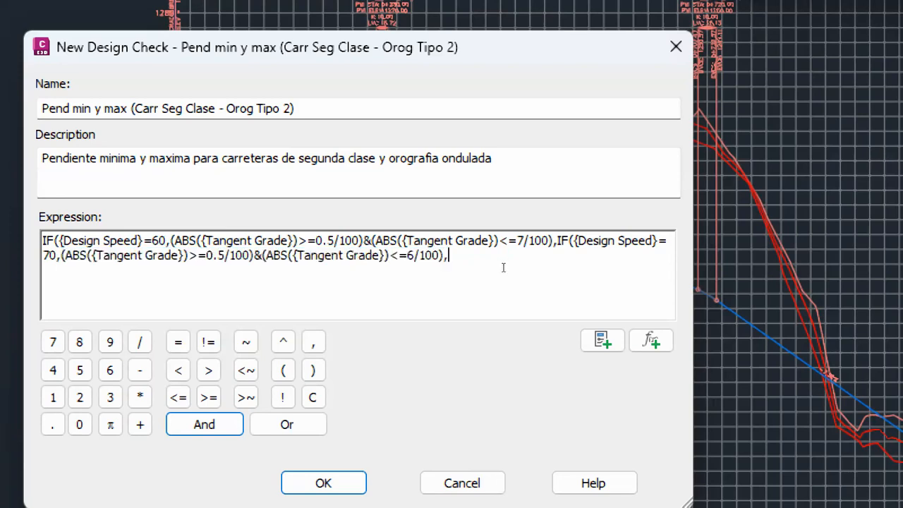
{"action": "key", "text": "ctrl+v"}
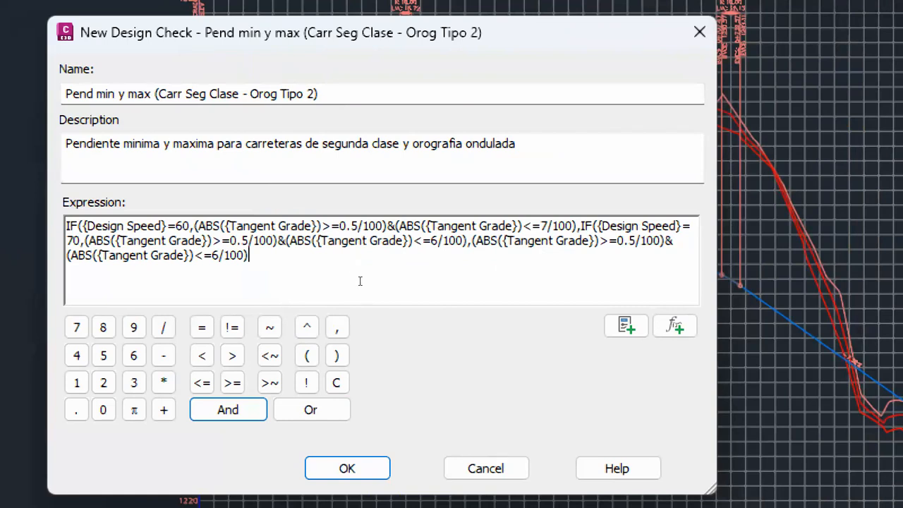
Set the maximum slope in the last pair of conditions to 5/100
{"action": "key", "text": "Left"}
{"action": "key", "text": "Left"}
{"action": "key", "text": "Left"}
{"action": "key", "text": "Left"}
{"action": "key", "text": "Left"}
{"action": "key", "text": "shift+Left"}
{"action": "key", "text": "shift+Left"}
{"action": "key", "text": "shift+Left"}
{"action": "key", "text": "Right"}
{"action": "key", "text": "shift+Left"}
{"action": "key", "text": "shift+Left"}
{"action": "key", "text": "shift+Left"}
{"action": "key", "text": "Right"}
{"action": "key", "text": "BackSpace"}
{"action": "type", "text": "5"}
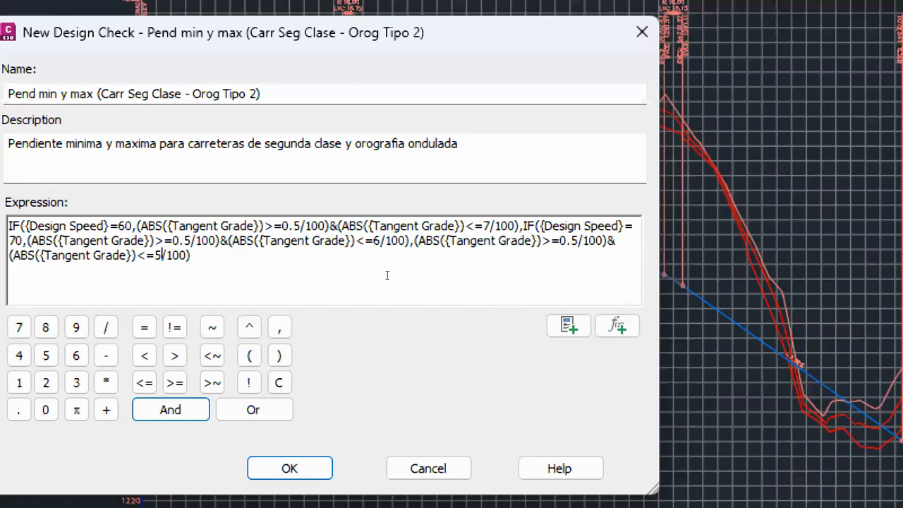
Close both IF functions with two parentheses and accept the new design check
{"action": "left_click", "coordinate": [675, 275]}
{"action": "type", "text": "))"}
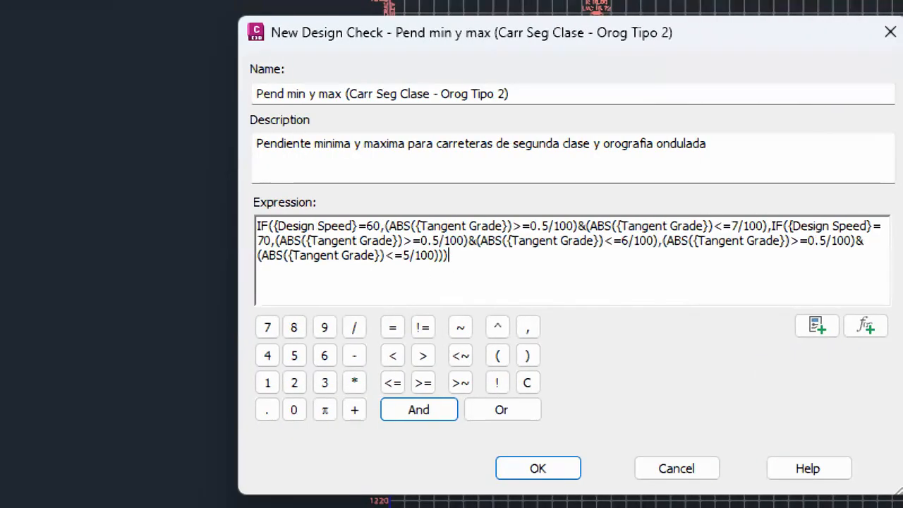
{"action": "key", "text": "Return"}
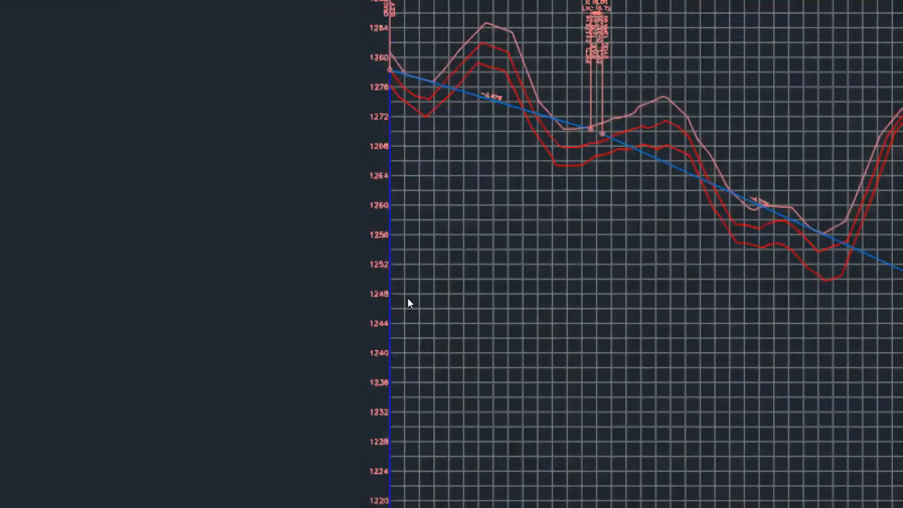
Open the Pend min y max (Carr Seg Clase - Orog Tipo 2) check under the profile's Line design checks for editing
{"action": "key", "text": "super+minus"}
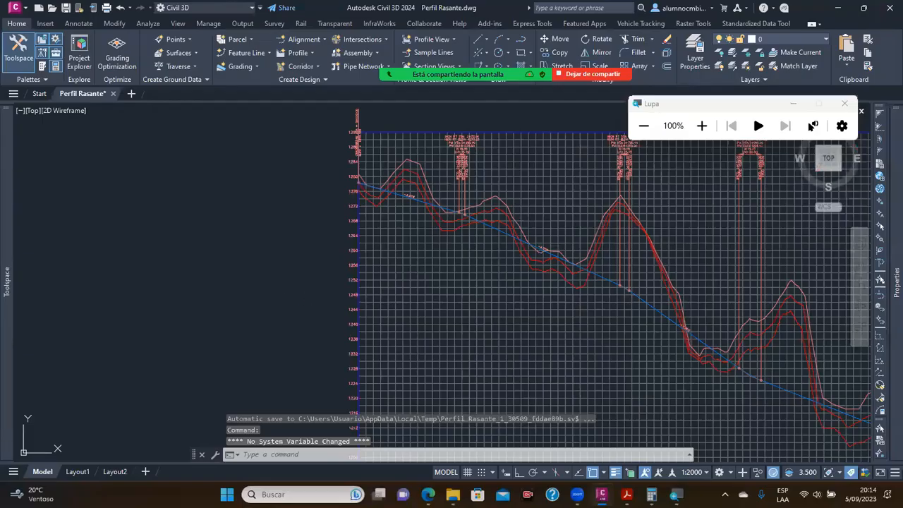
{"action": "mouse_move", "coordinate": [8, 244]}
{"action": "left_click", "coordinate": [92, 277]}
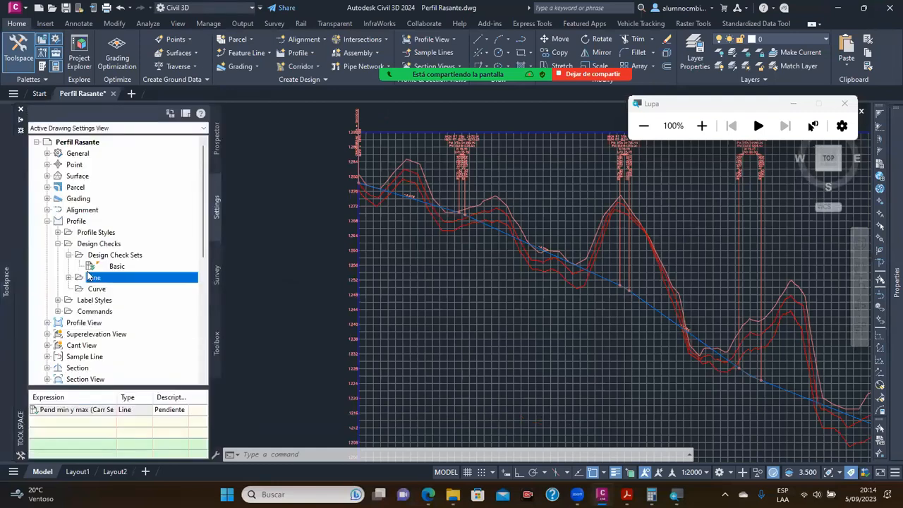
{"action": "left_click", "coordinate": [69, 277]}
{"action": "left_click", "coordinate": [106, 289]}
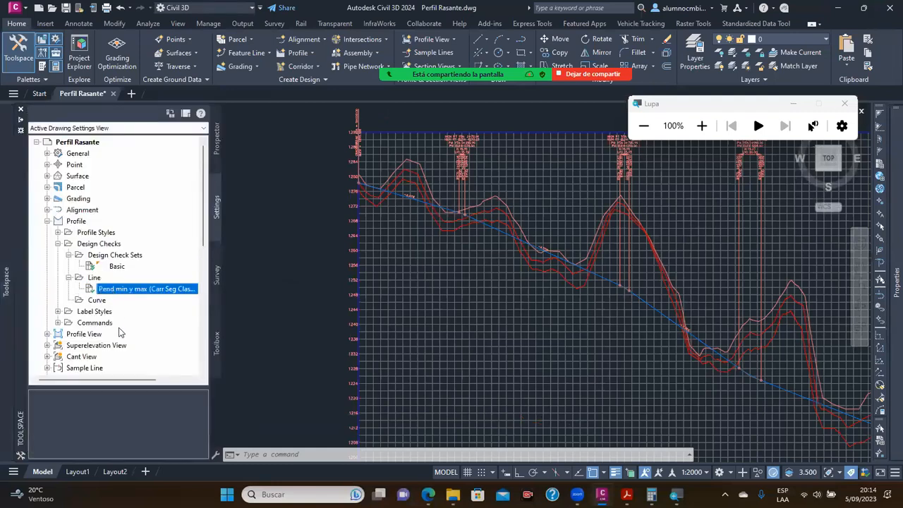
{"action": "left_click_drag", "start_coordinate": [96, 381], "coordinate": [123, 381]}
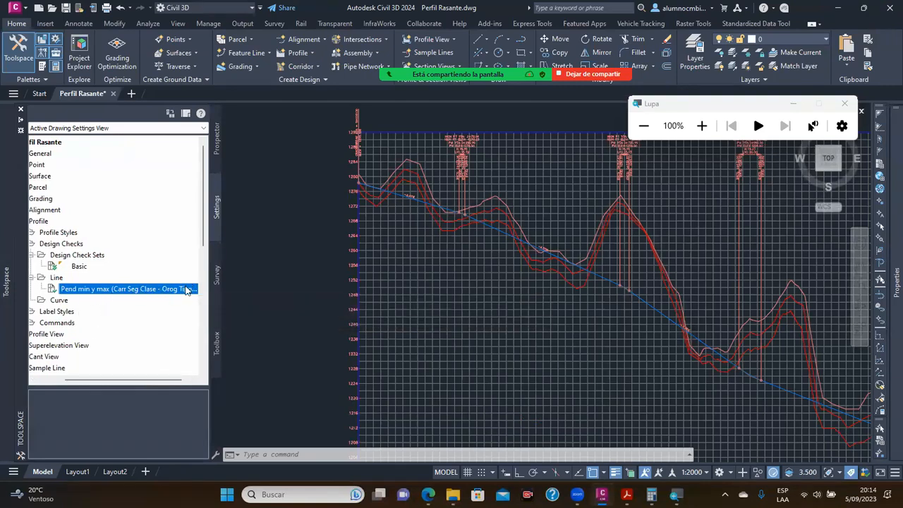
{"action": "right_click", "coordinate": [149, 289]}
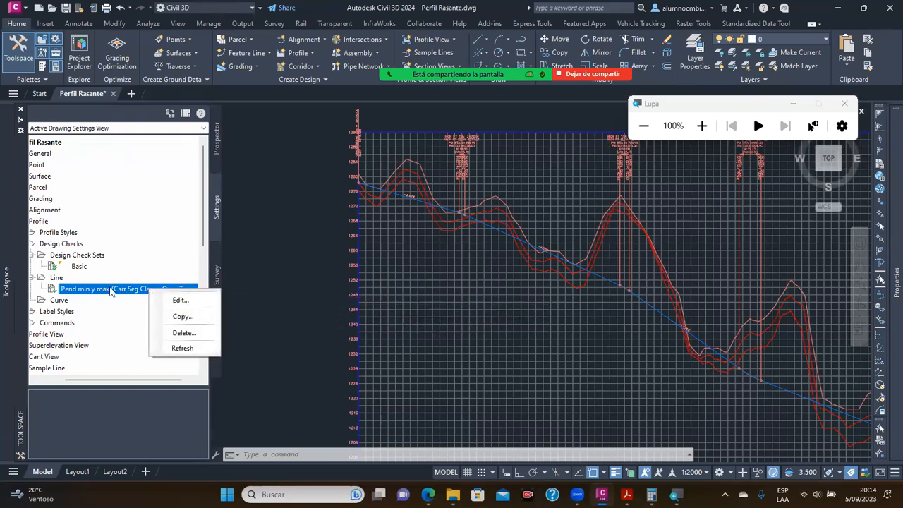
{"action": "left_click", "coordinate": [176, 302]}
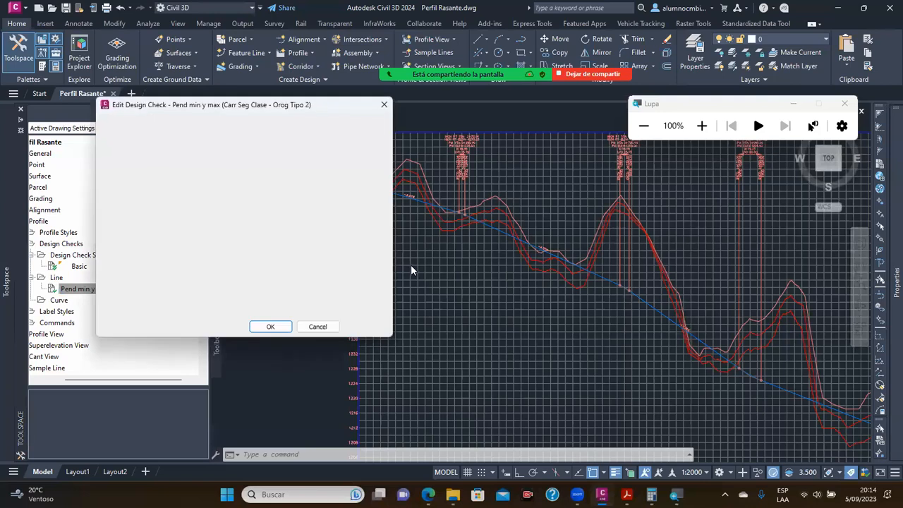
Enlarge the design check editor and examine the minimum and maximum slope conditions for the 60 and 70 km/h design speeds
{"action": "left_click_drag", "start_coordinate": [268, 99], "coordinate": [268, 118]}
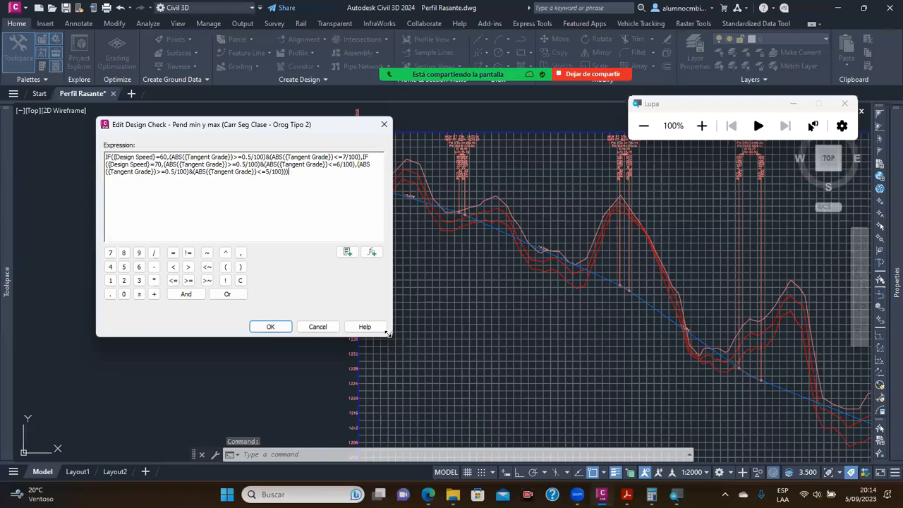
{"action": "left_click_drag", "start_coordinate": [388, 333], "coordinate": [635, 358]}
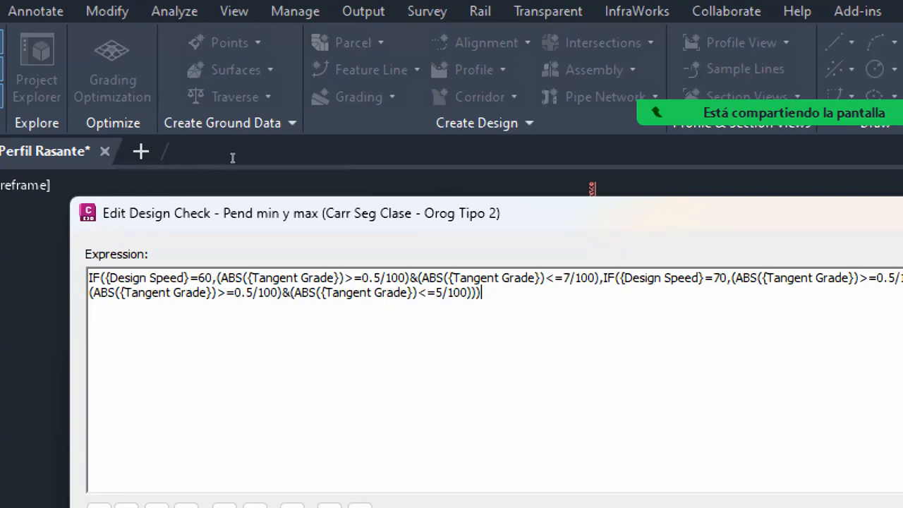
{"action": "left_click_drag", "start_coordinate": [362, 278], "coordinate": [386, 278]}
{"action": "left_click_drag", "start_coordinate": [419, 278], "coordinate": [410, 279]}
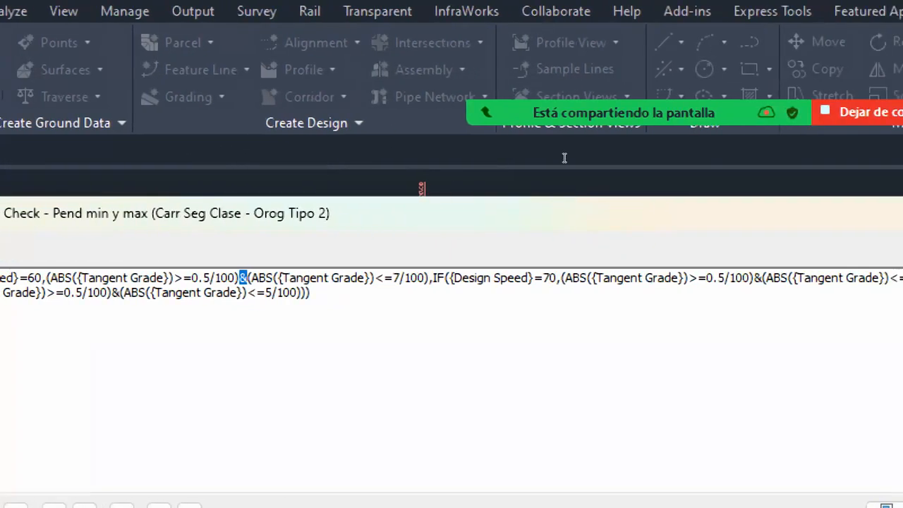
{"action": "left_click_drag", "start_coordinate": [428, 159], "coordinate": [483, 162]}
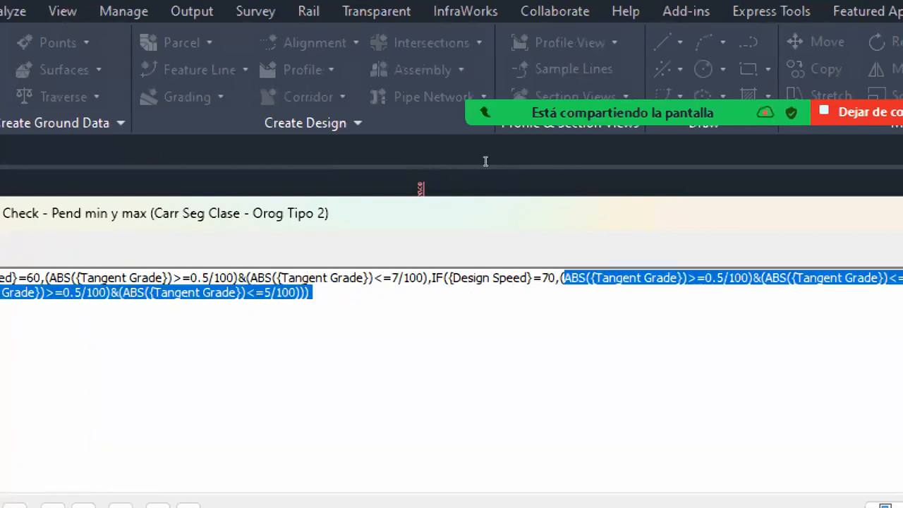
{"action": "left_click", "coordinate": [510, 159]}
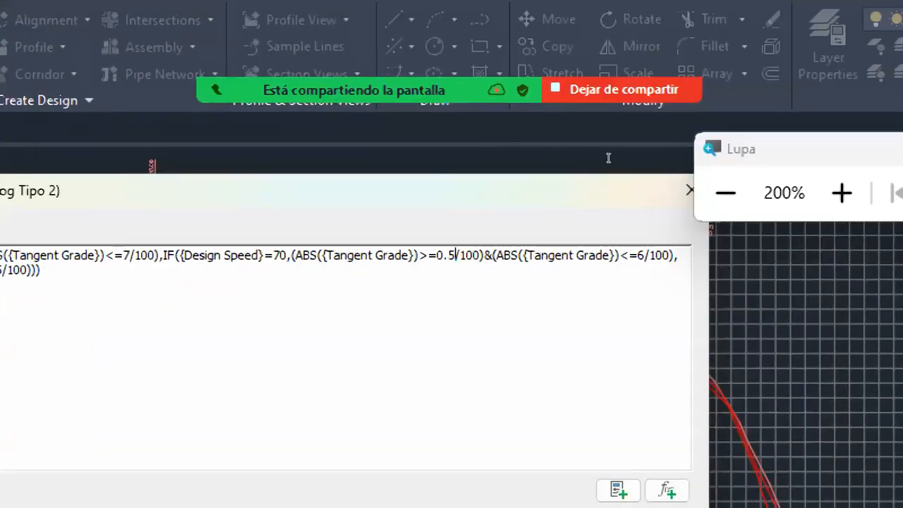
{"action": "left_click", "coordinate": [618, 159]}
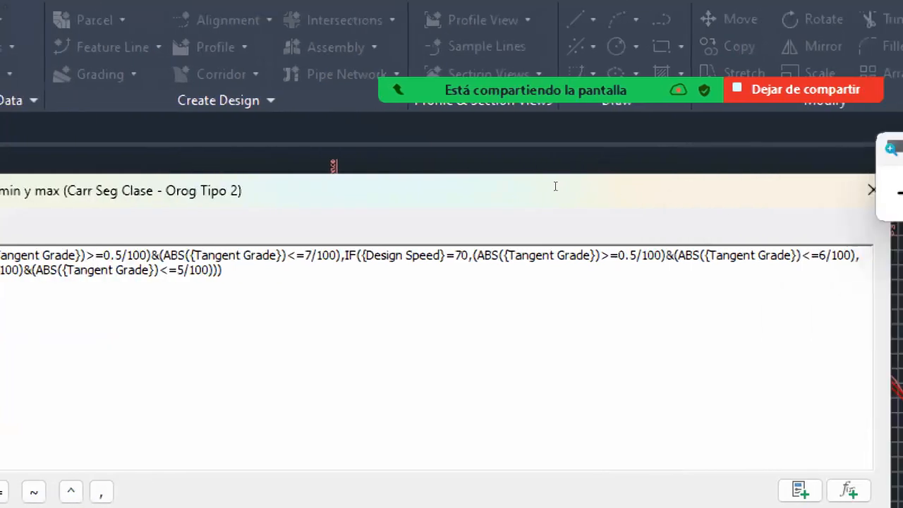
{"action": "key", "text": "Delete"}
{"action": "type", "text": "5"}
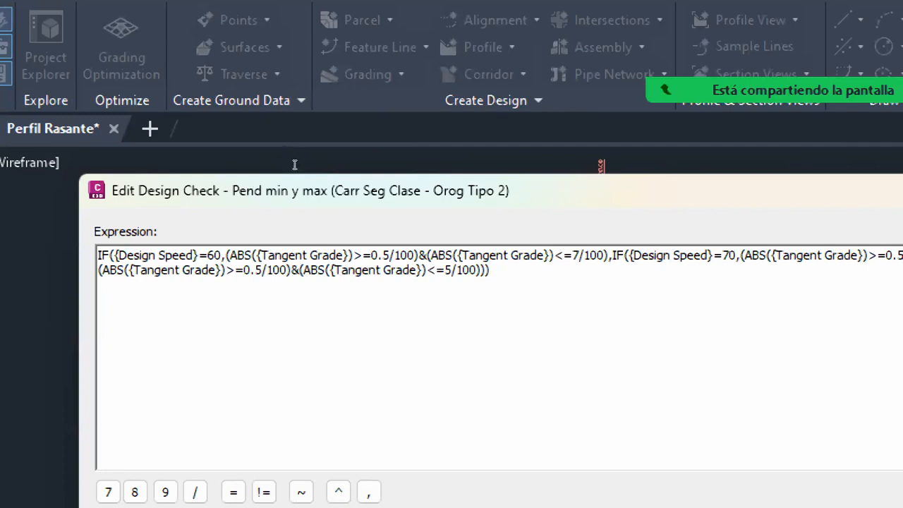
Examine the false argument of the inner IF in the slope expression and close the design check
{"action": "left_click_drag", "start_coordinate": [297, 165], "coordinate": [116, 167]}
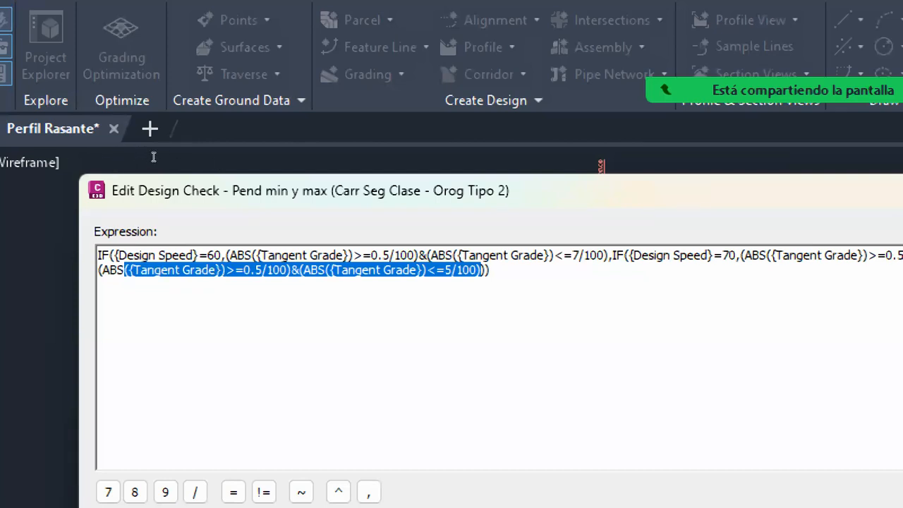
{"action": "left_click_drag", "start_coordinate": [163, 158], "coordinate": [167, 158]}
{"action": "left_click", "coordinate": [168, 166]}
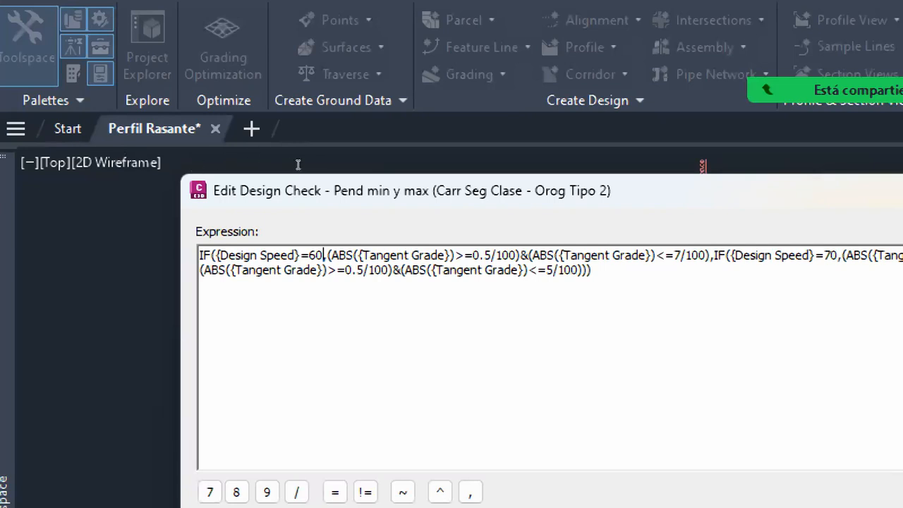
{"action": "left_click_drag", "start_coordinate": [579, 270], "coordinate": [328, 270]}
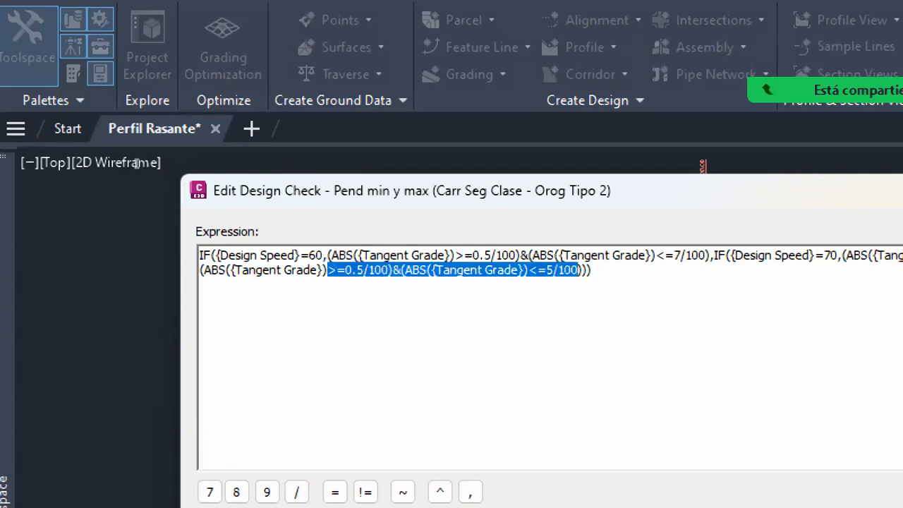
{"action": "key", "text": "End"}
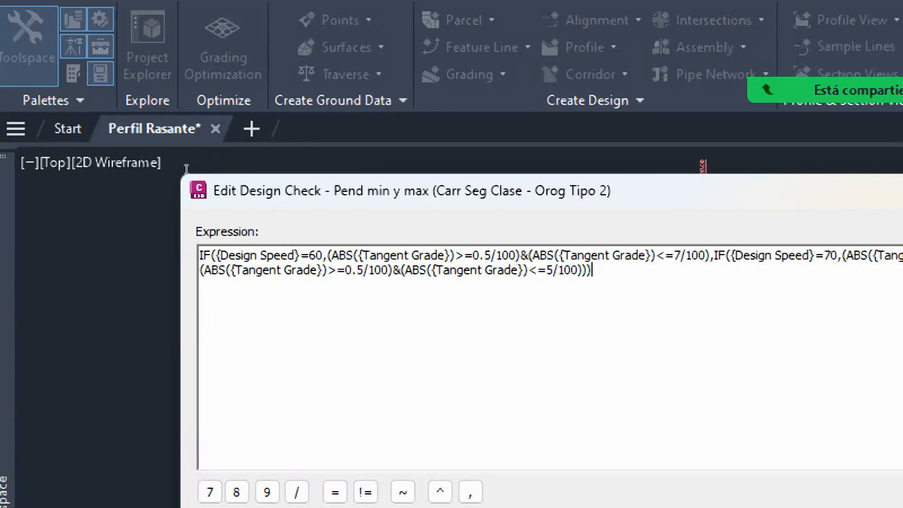
{"action": "key", "text": "Return"}
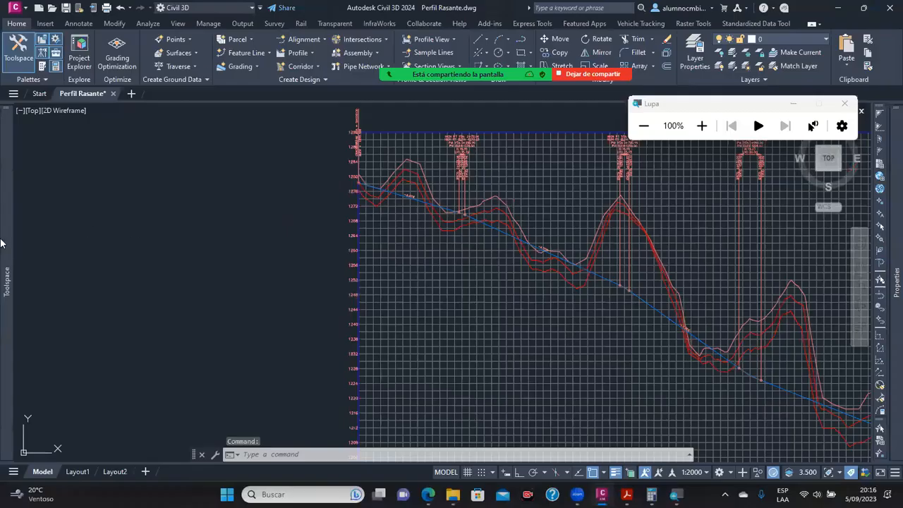
Start a new design check in the profile's Curve design checks
{"action": "mouse_move", "coordinate": [3, 244]}
{"action": "left_click", "coordinate": [108, 290]}
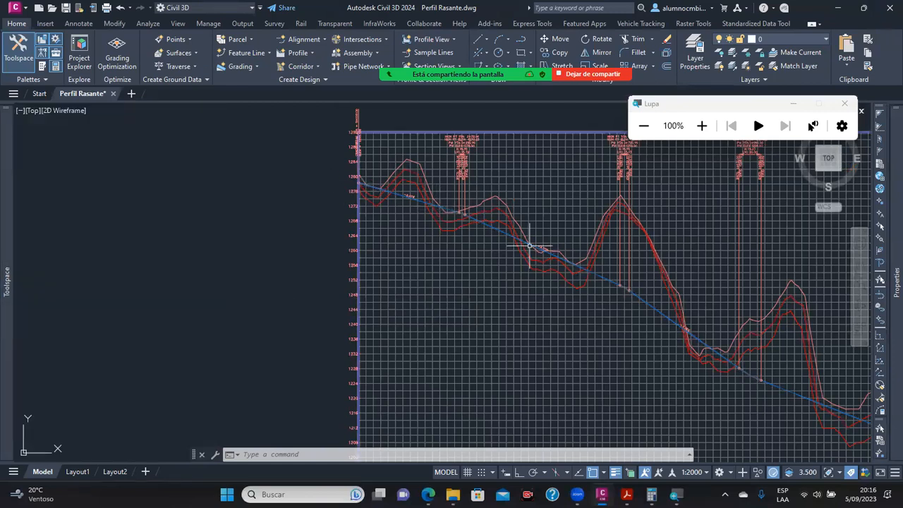
{"action": "mouse_move", "coordinate": [8, 275]}
{"action": "left_click", "coordinate": [120, 291]}
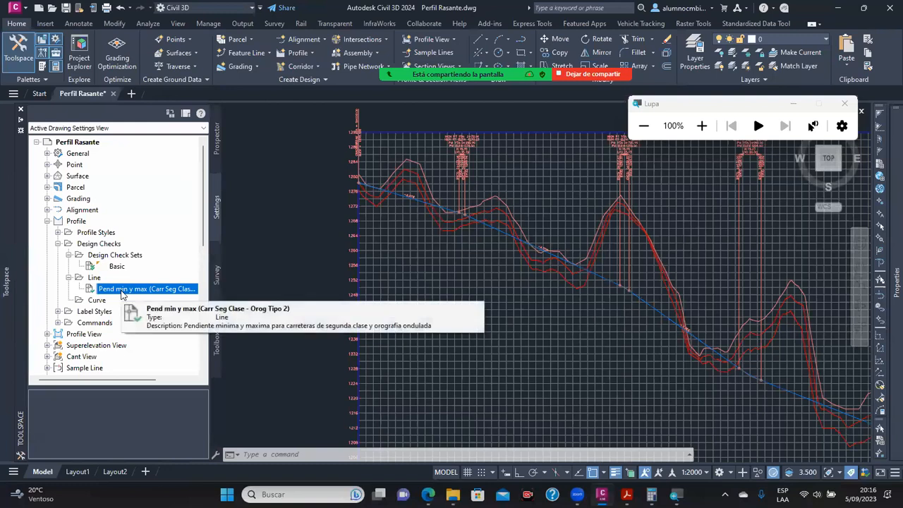
{"action": "right_click", "coordinate": [93, 301]}
{"action": "left_click", "coordinate": [94, 301]}
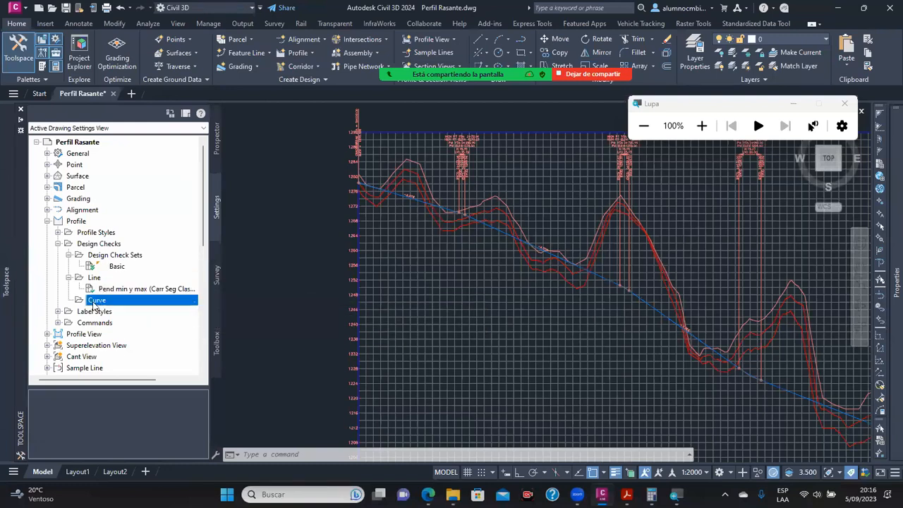
{"action": "right_click", "coordinate": [117, 301]}
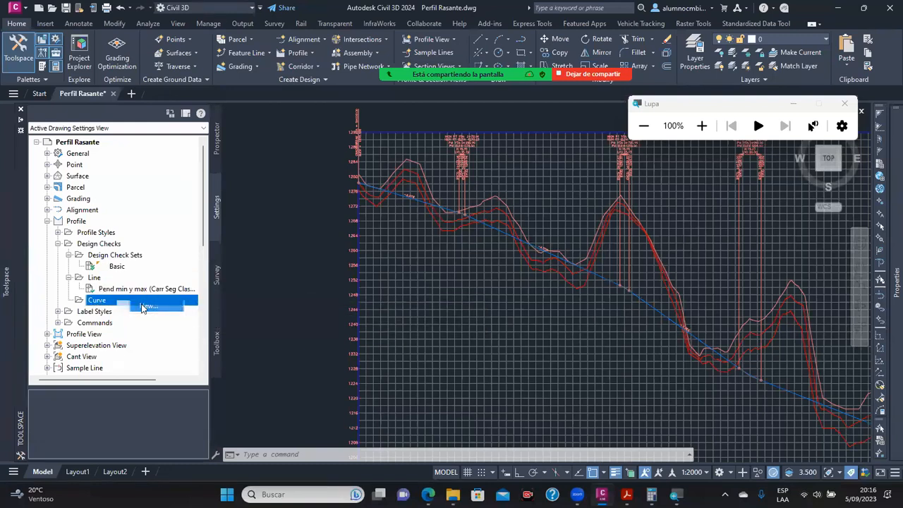
{"action": "left_click", "coordinate": [146, 305]}
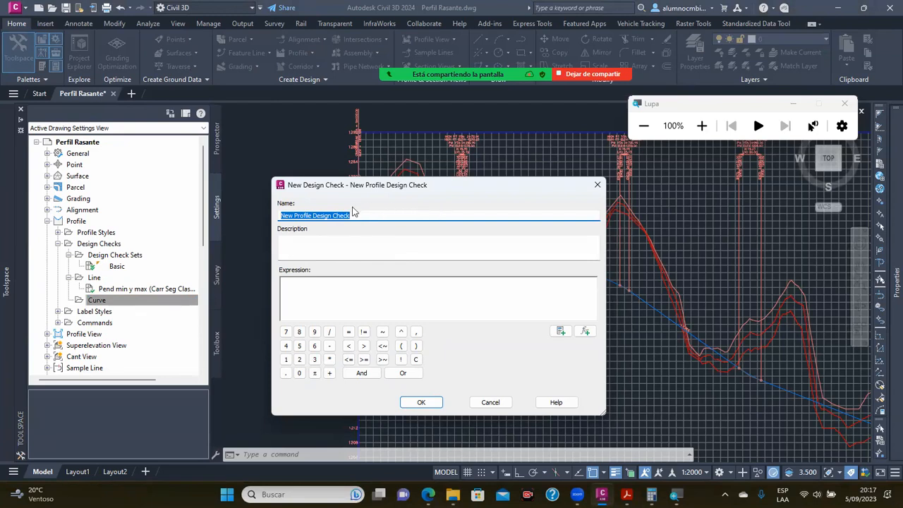
{"action": "left_click_drag", "start_coordinate": [393, 187], "coordinate": [424, 310]}
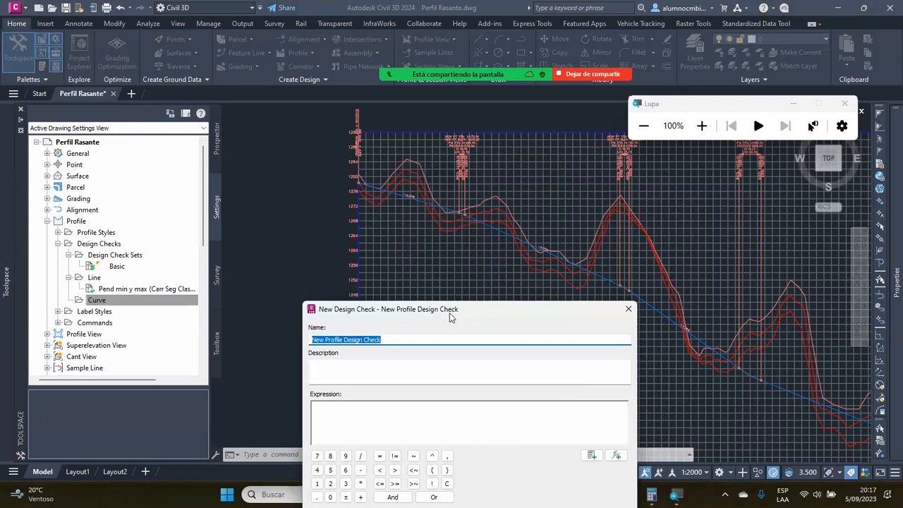
{"action": "left_click_drag", "start_coordinate": [455, 309], "coordinate": [445, 192]}
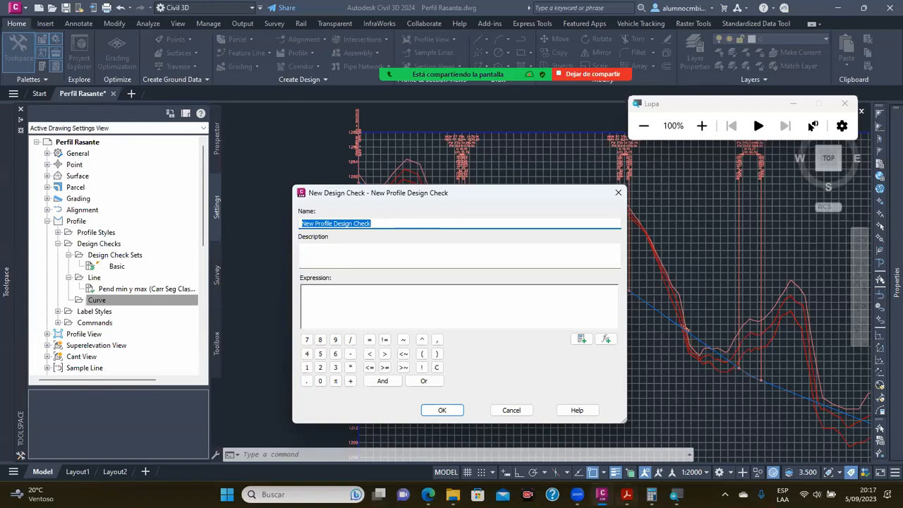
Look up the minimum concave vertical curve length formula for gravitational and centrifugal effects in DG-2018.pdf, then return to Civil 3D
{"action": "key", "text": "alt+Tab"}
{"action": "scroll", "coordinate": [565, 281], "scroll_direction": "down", "scroll_amount": 8}
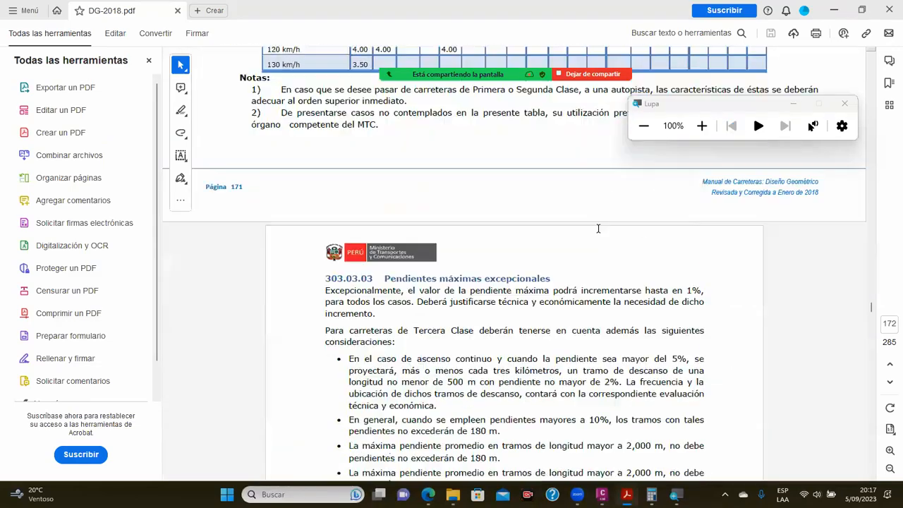
{"action": "scroll", "coordinate": [598, 230], "scroll_direction": "down", "scroll_amount": 20}
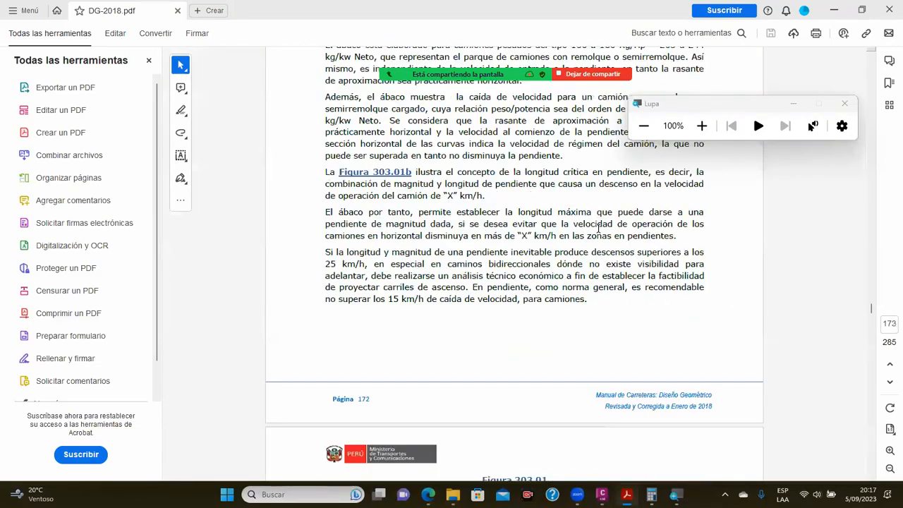
{"action": "scroll", "coordinate": [599, 233], "scroll_direction": "up", "scroll_amount": 5}
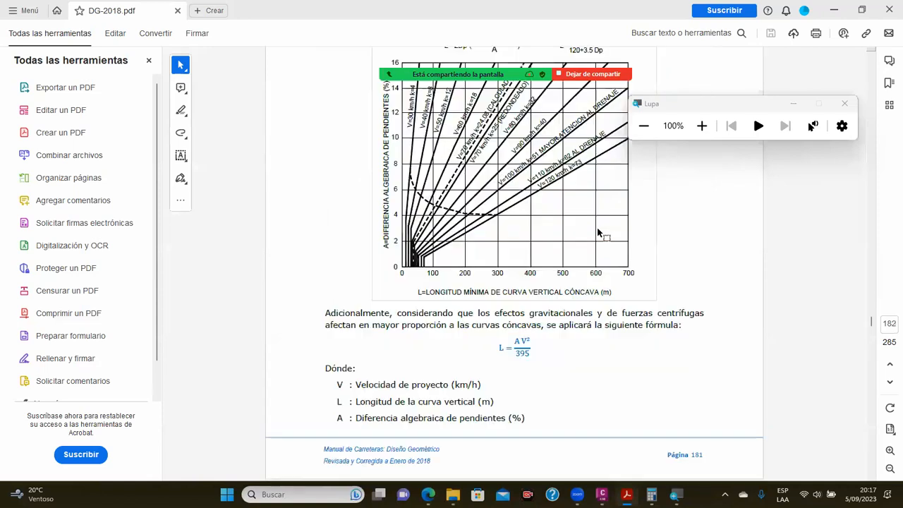
{"action": "left_click_drag", "start_coordinate": [499, 292], "coordinate": [530, 304]}
{"action": "left_click", "coordinate": [545, 307]}
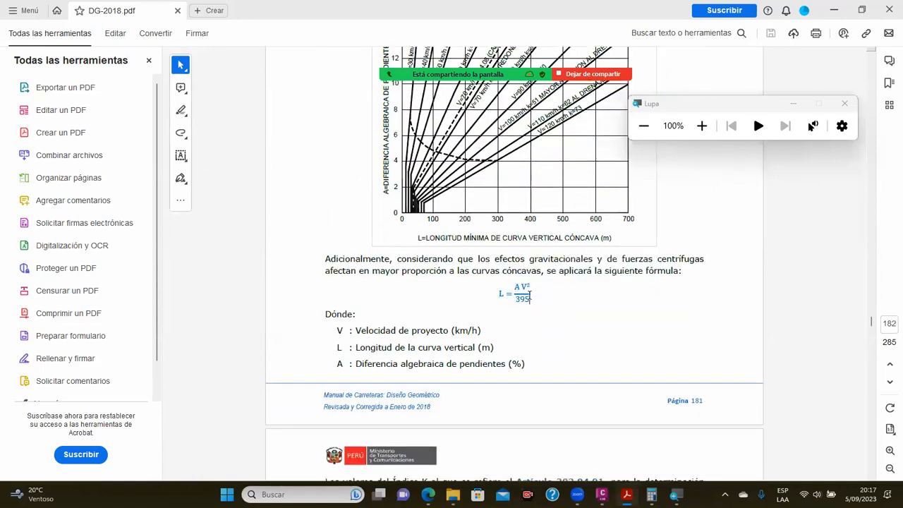
{"action": "left_click", "coordinate": [836, 10]}
Name the new curve design check LCV min (Grav y Centri)
{"action": "left_click_drag", "start_coordinate": [381, 221], "coordinate": [251, 228]}
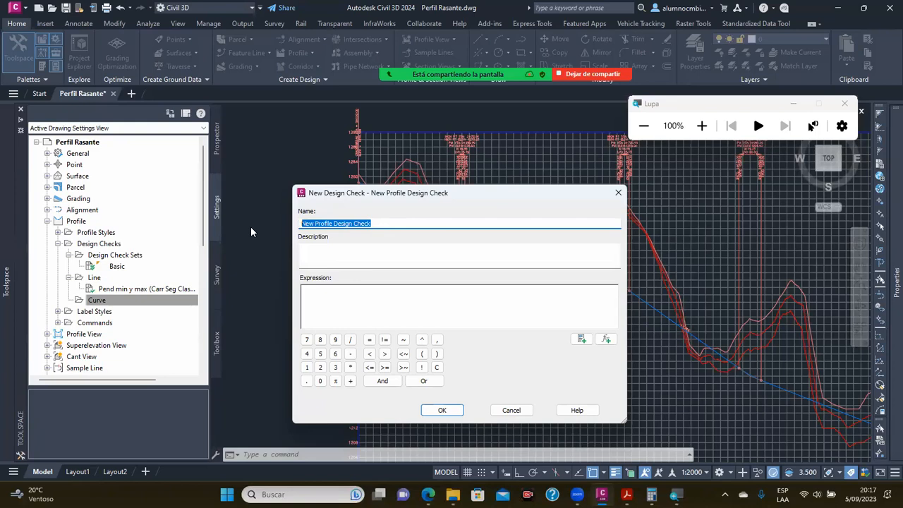
{"action": "type", "text": "LCV"}
{"action": "type", "text": "min"}
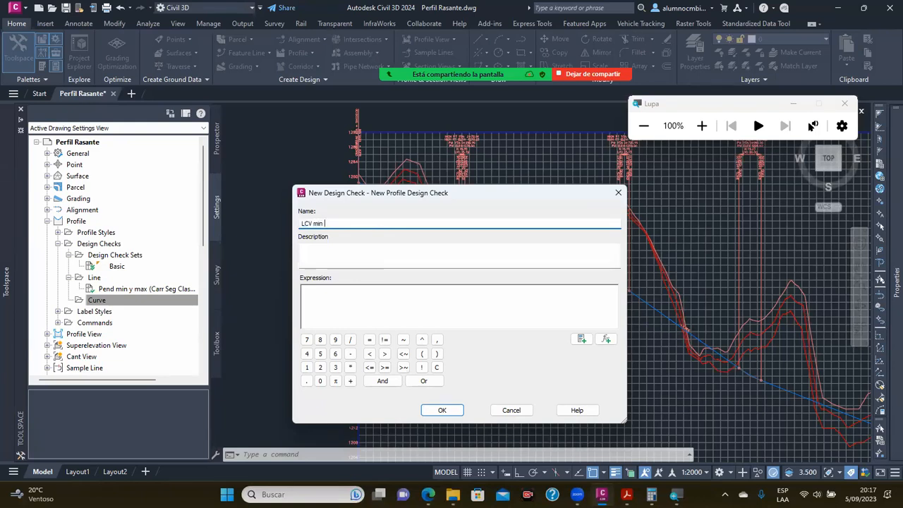
{"action": "type", "text": " (Grav y Cen"}
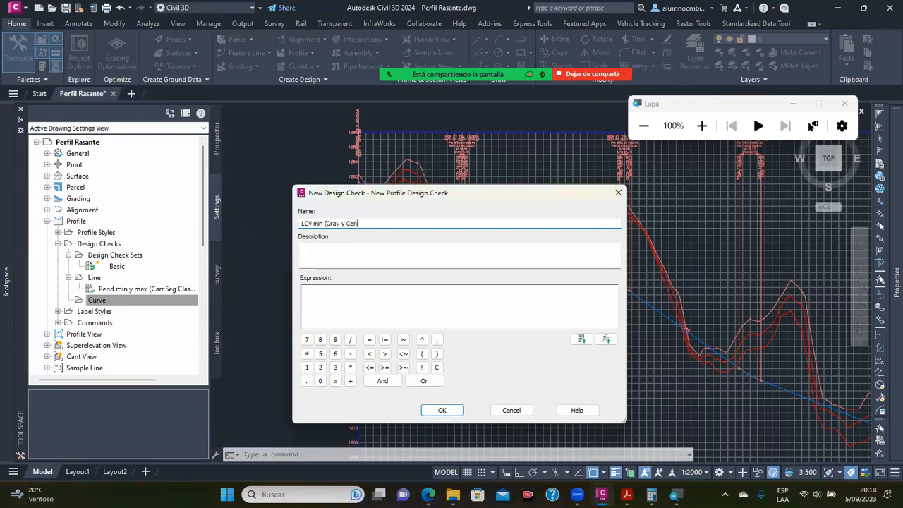
{"action": "type", "text": "tri"}
Describe the check as "Longitud de curva vertical concava minima para atenuar los efectos gravitacionales y centrifugales"
{"action": "left_click", "coordinate": [331, 250]}
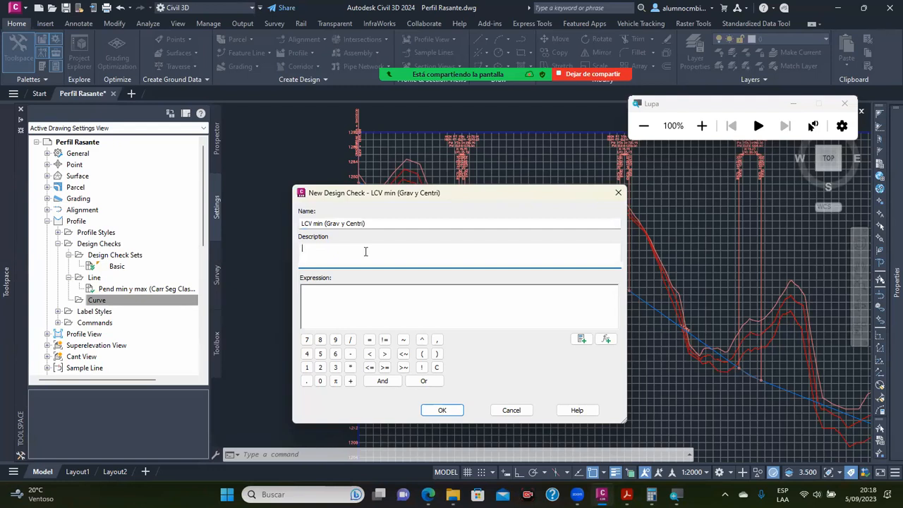
{"action": "type", "text": "Longitud de curva mi"}
{"action": "key", "text": "BackSpace"}
{"action": "key", "text": "BackSpace"}
{"action": "type", "text": "vertical minima"}
{"action": "key", "text": "Left"}
{"action": "key", "text": "Left"}
{"action": "key", "text": "Left"}
{"action": "key", "text": "Left"}
{"action": "type", "text": "concava"}
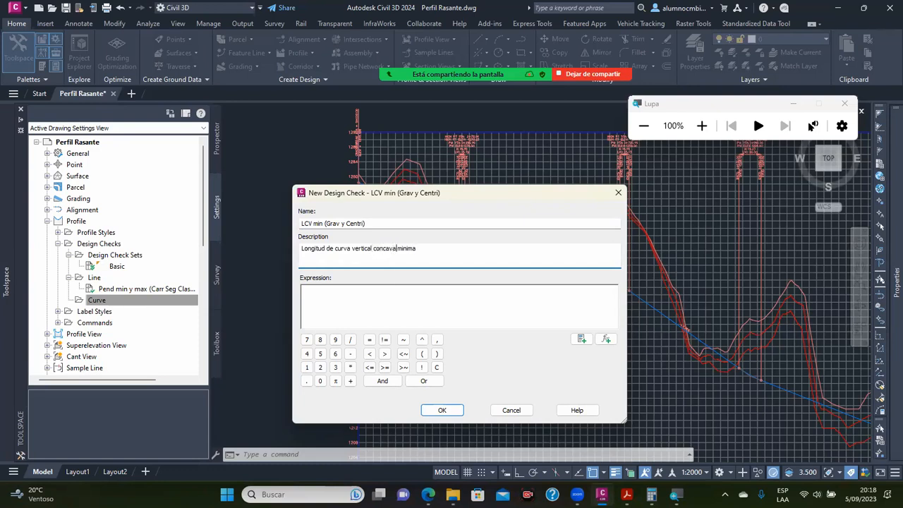
{"action": "left_click", "coordinate": [439, 248]}
{"action": "type", "text": "para atenuar los efectos gravitaciona"}
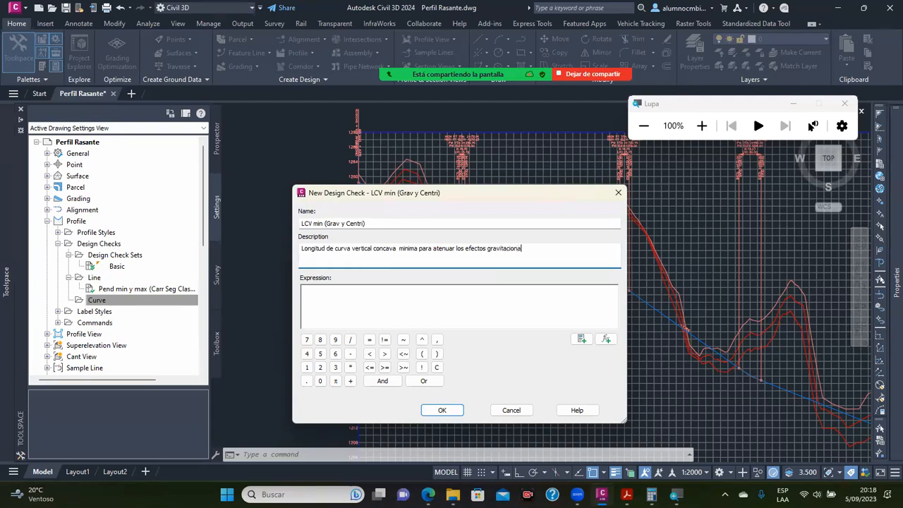
{"action": "type", "text": "les y "}
{"action": "type", "text": "centr"}
{"action": "type", "text": "ifugalke"}
{"action": "type", "text": "les"}
Begin the check's expression with the Profile Curve Length property followed by a greater-than-or-equal operator
{"action": "left_click", "coordinate": [383, 292]}
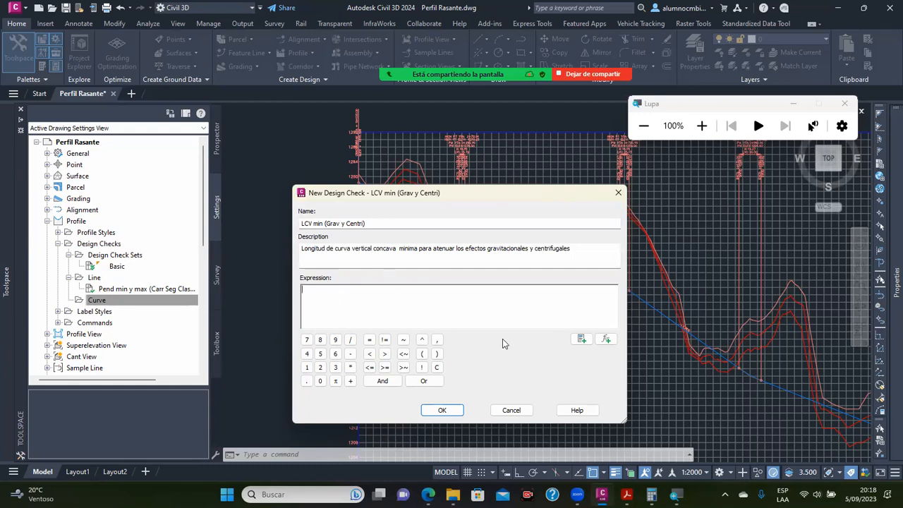
{"action": "left_click", "coordinate": [581, 340]}
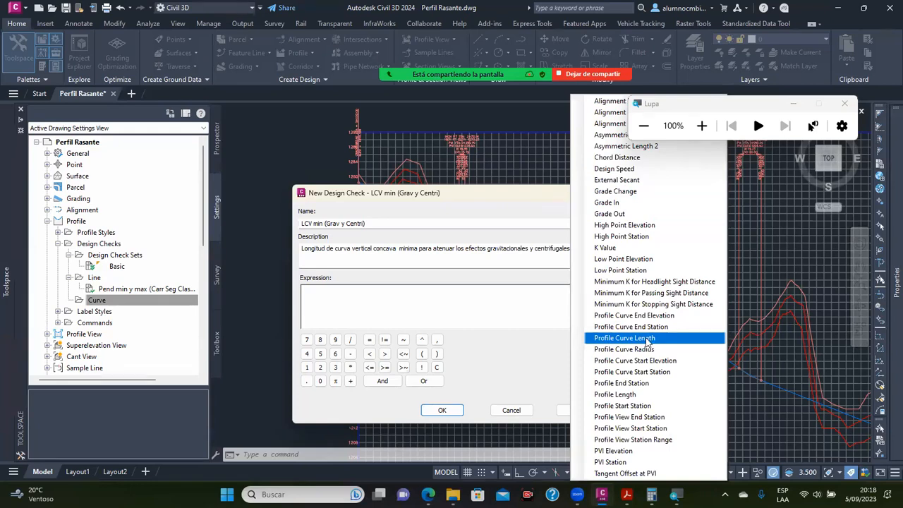
{"action": "left_click", "coordinate": [648, 339]}
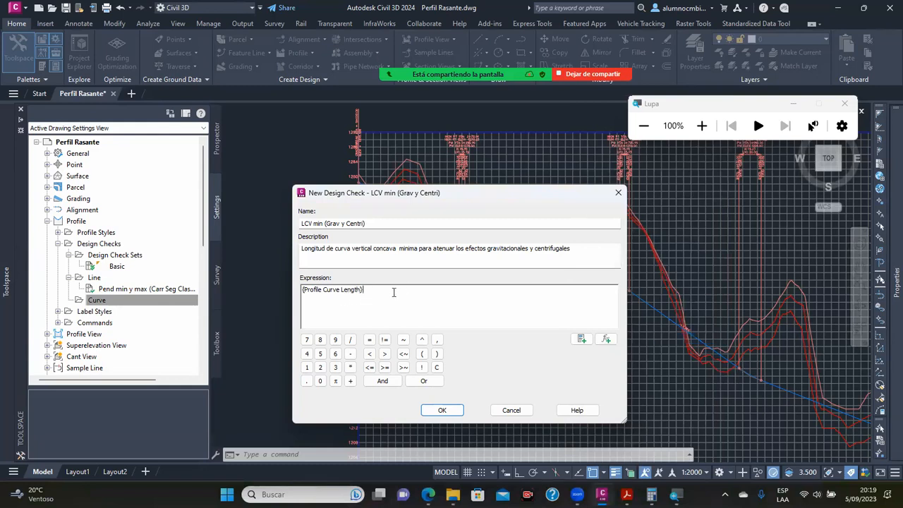
{"action": "left_click", "coordinate": [384, 367]}
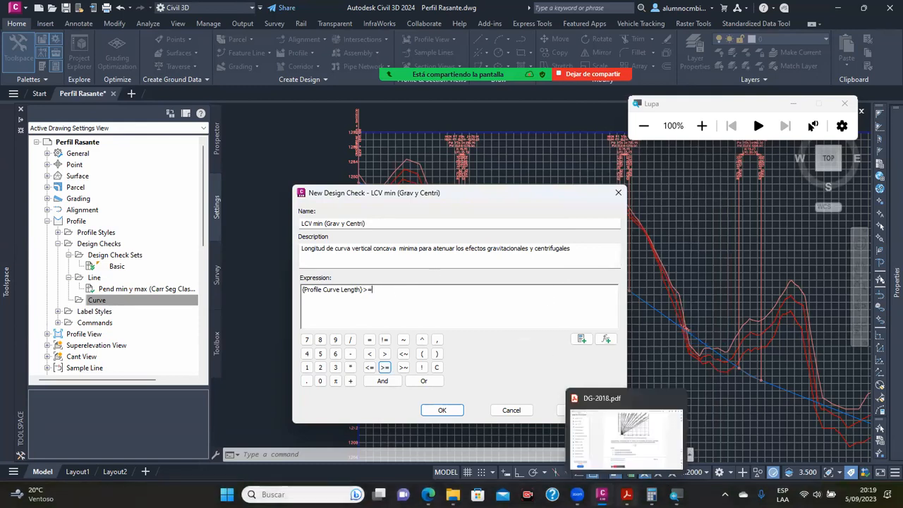
Examine the concave curve length formula in DG-2018.pdf, including its terms and the definition of A as algebraic slope difference
{"action": "left_click", "coordinate": [625, 495]}
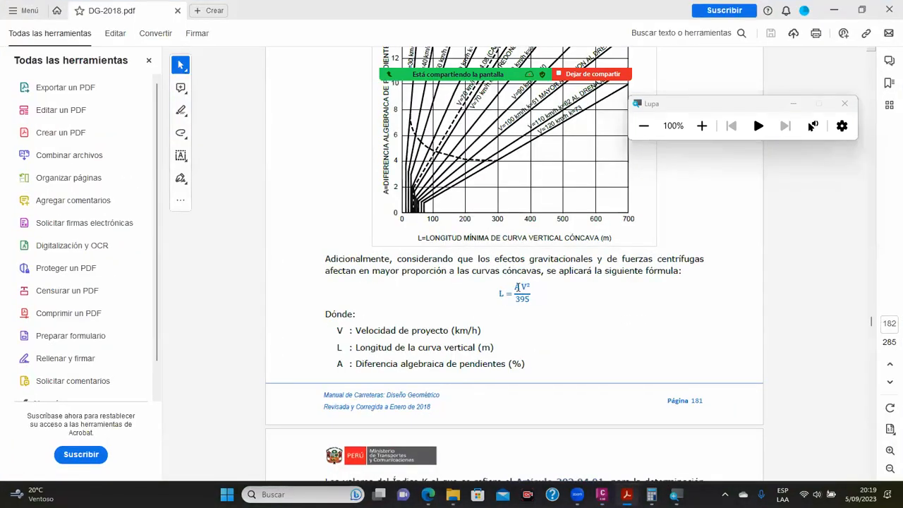
{"action": "scroll", "coordinate": [517, 287], "scroll_direction": "up", "scroll_amount": 5}
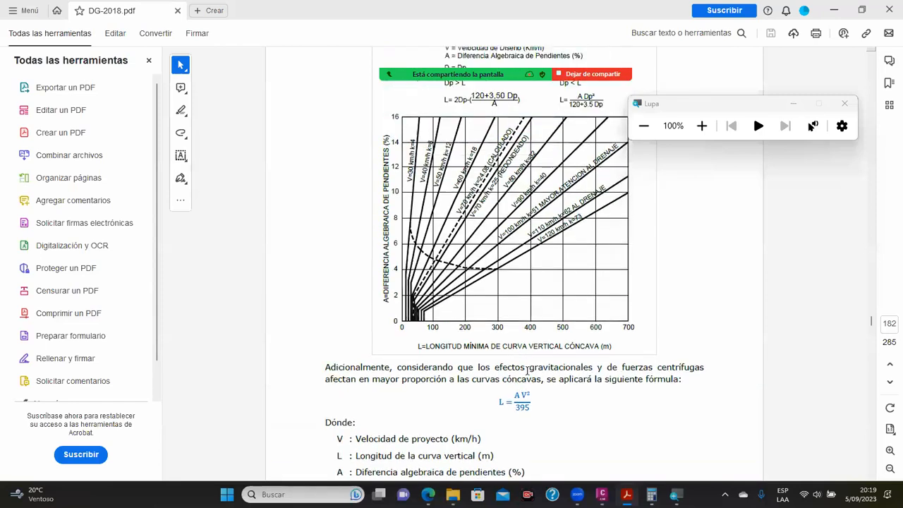
{"action": "key", "text": "super"}
{"action": "key", "text": "Escape"}
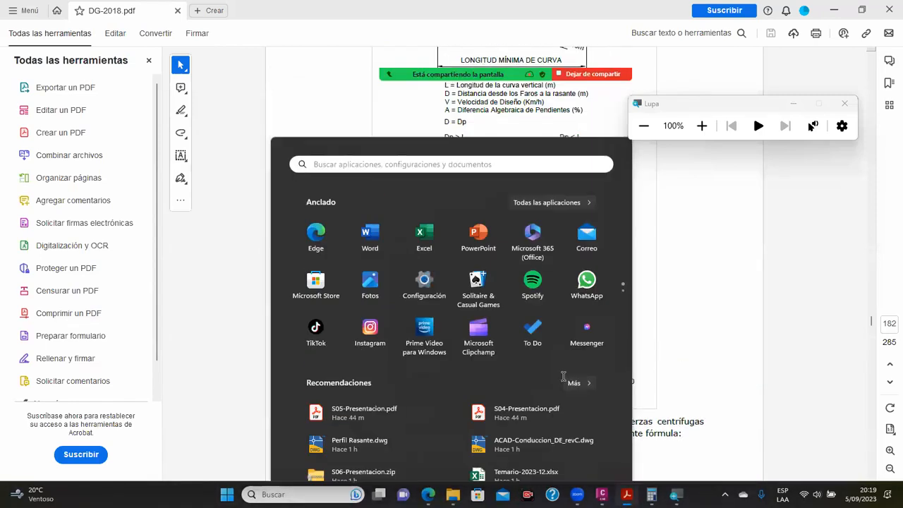
{"action": "scroll", "coordinate": [529, 390], "scroll_direction": "down", "scroll_amount": 3}
{"action": "scroll", "coordinate": [529, 390], "scroll_direction": "up", "scroll_amount": 5, "text": "ctrl"}
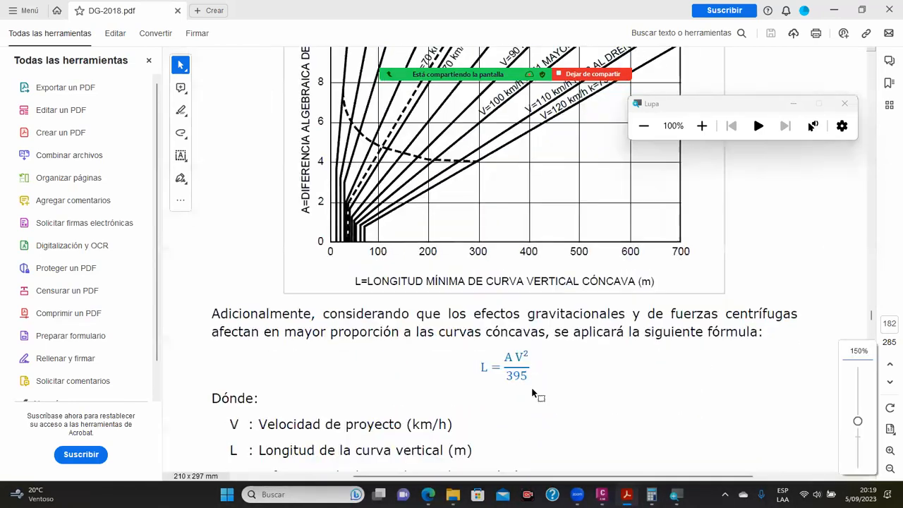
{"action": "left_click_drag", "start_coordinate": [494, 330], "coordinate": [268, 317]}
{"action": "scroll", "coordinate": [275, 321], "scroll_direction": "down", "scroll_amount": 3}
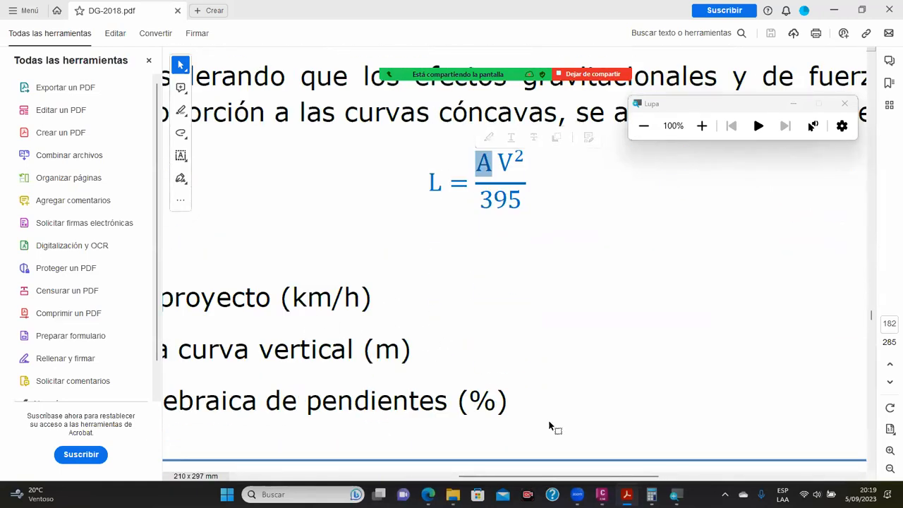
{"action": "left_click_drag", "start_coordinate": [593, 479], "coordinate": [529, 478]}
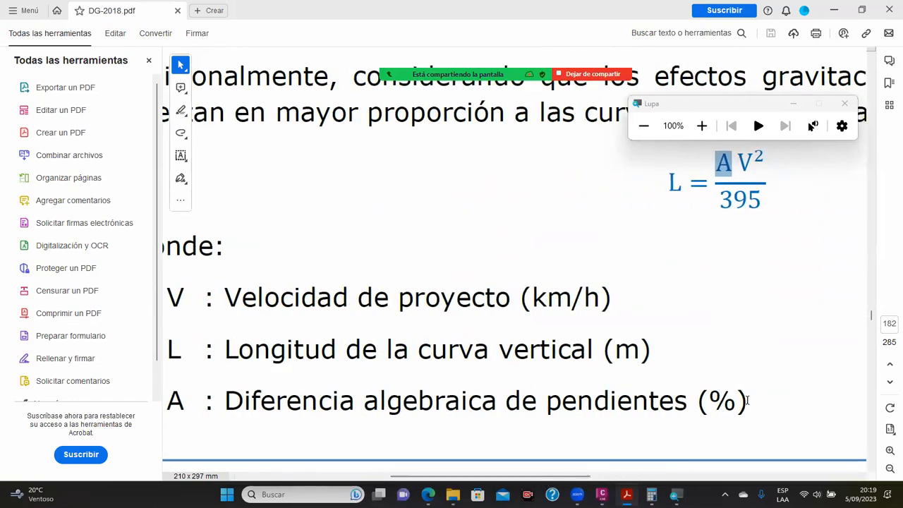
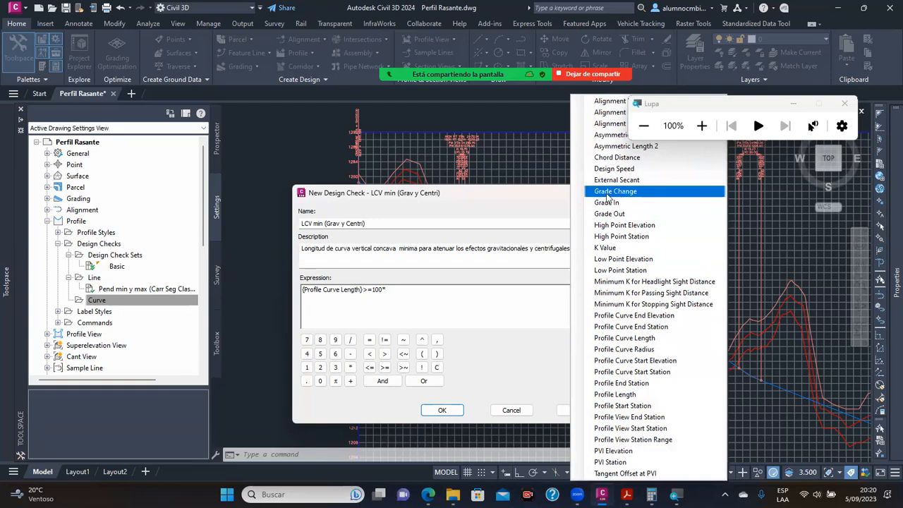
Complete the right side of the expression as 100*ABS({Grade Change})/395 and save the curve design check
{"action": "left_click", "coordinate": [605, 195]}
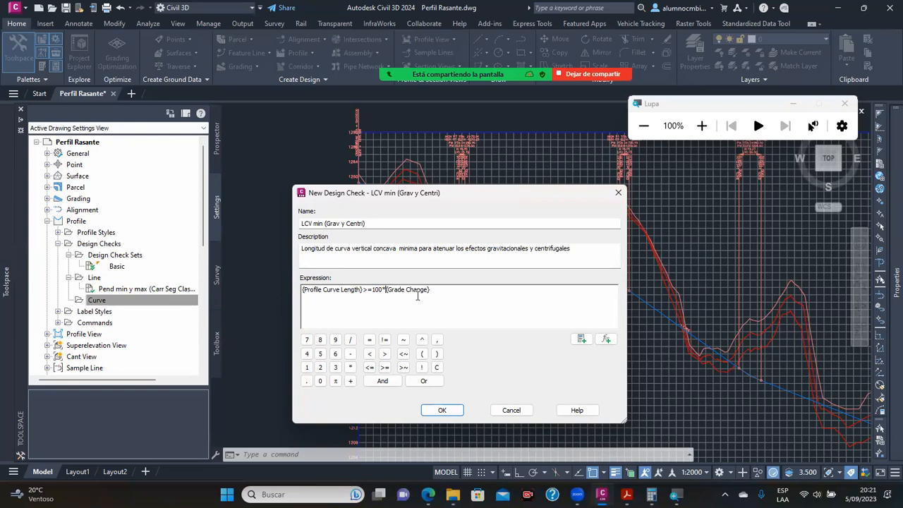
{"action": "left_click", "coordinate": [607, 340]}
{"action": "left_click", "coordinate": [625, 22]}
{"action": "type", "text": ")/395"}
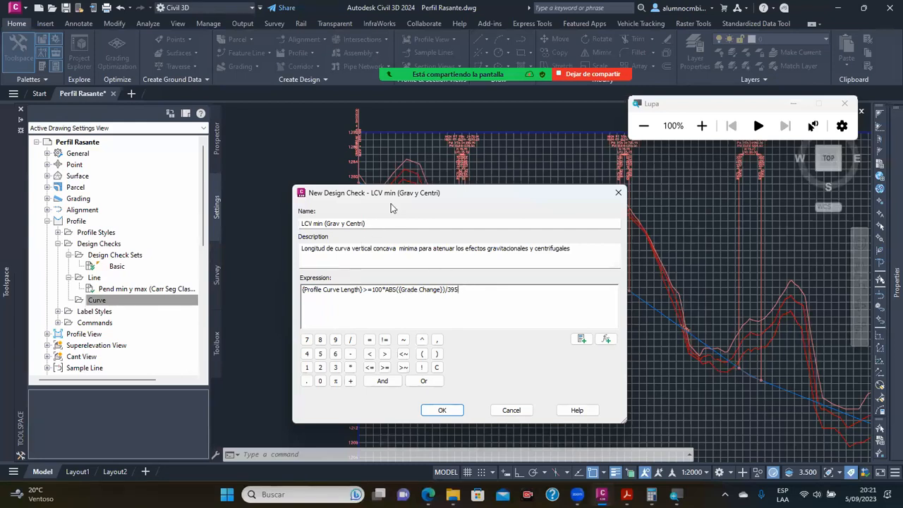
{"action": "left_click_drag", "start_coordinate": [403, 192], "coordinate": [395, 174]}
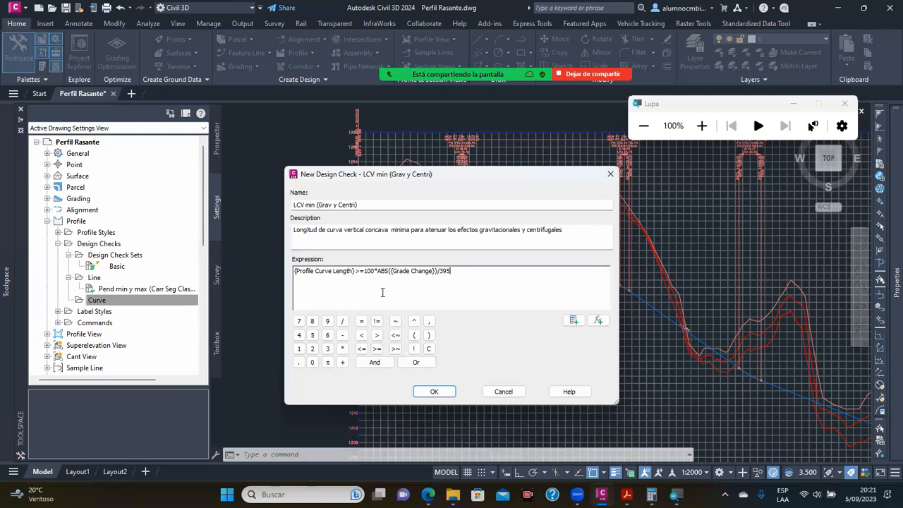
{"action": "left_click", "coordinate": [419, 394]}
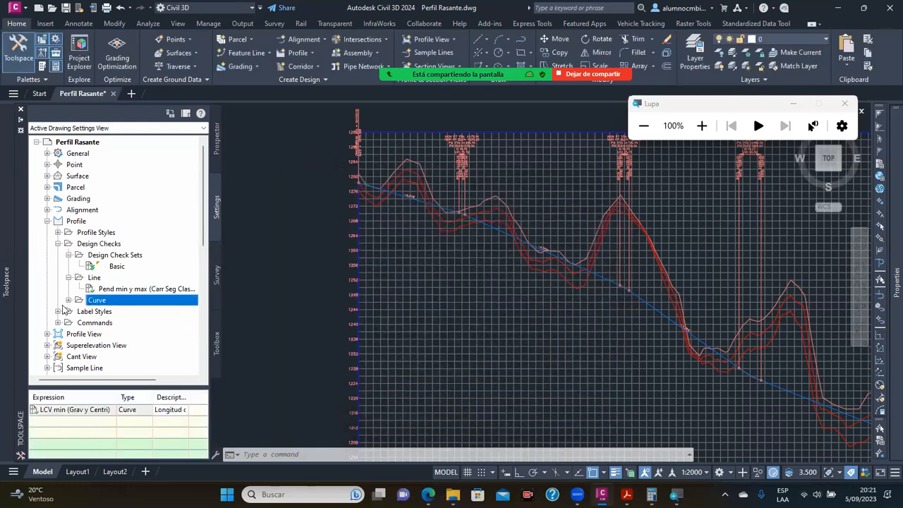
Review the LCV min (Grav y Centri) curve check and the minimum and maximum slope line check under the profile design checks
{"action": "left_click", "coordinate": [70, 301]}
{"action": "left_click", "coordinate": [130, 311]}
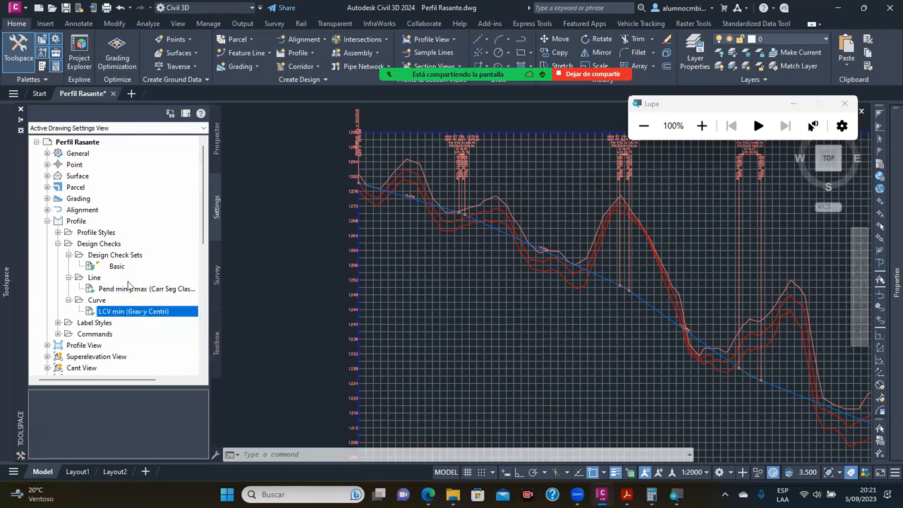
{"action": "left_click", "coordinate": [115, 290]}
{"action": "left_click", "coordinate": [111, 312]}
{"action": "left_click", "coordinate": [116, 289]}
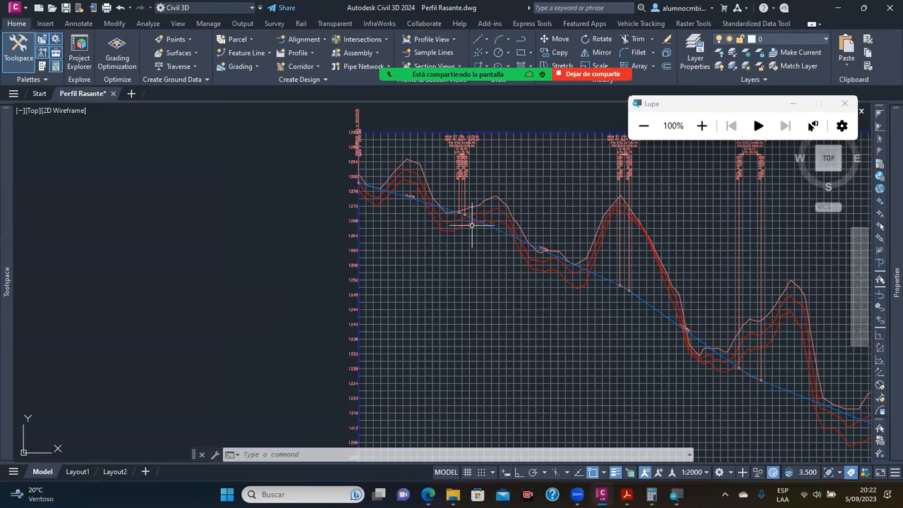
Create a new profile design check set named Normas Diseño Perfil
{"action": "mouse_move", "coordinate": [16, 274]}
{"action": "mouse_move", "coordinate": [6, 247]}
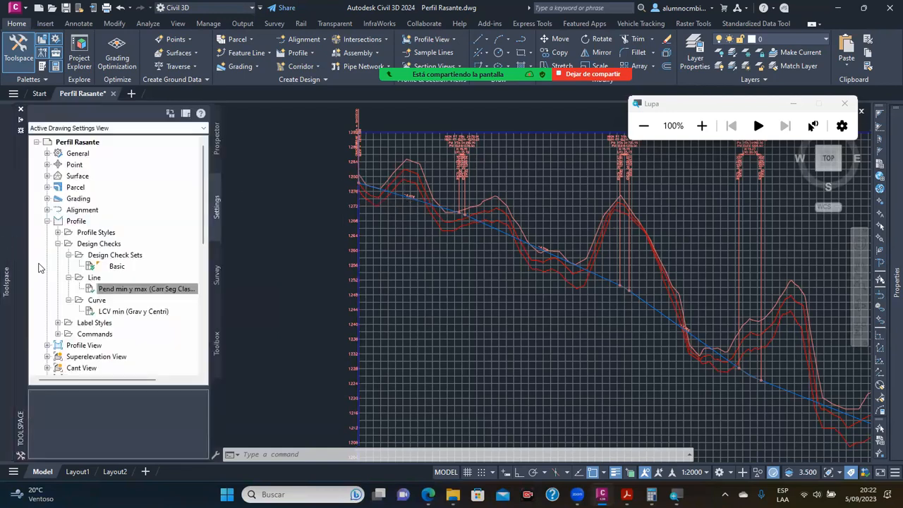
{"action": "left_click", "coordinate": [117, 256]}
{"action": "right_click", "coordinate": [144, 256]}
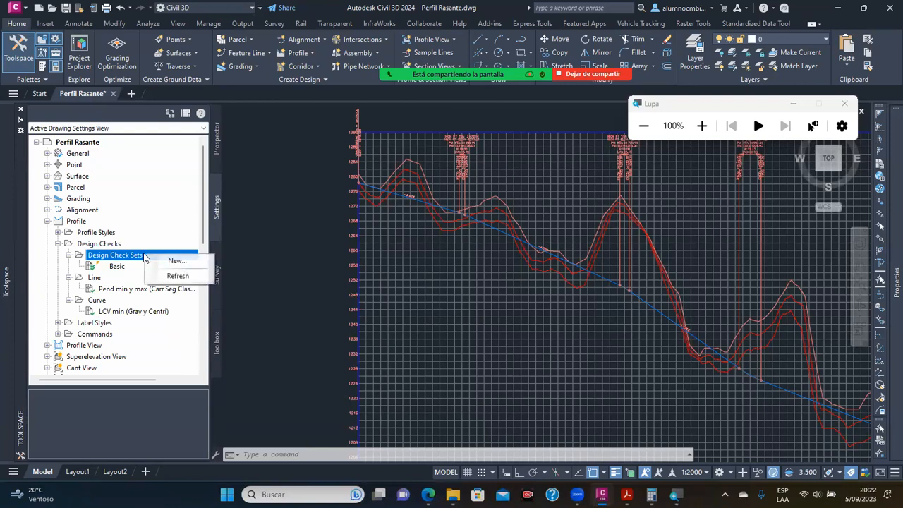
{"action": "left_click", "coordinate": [161, 259]}
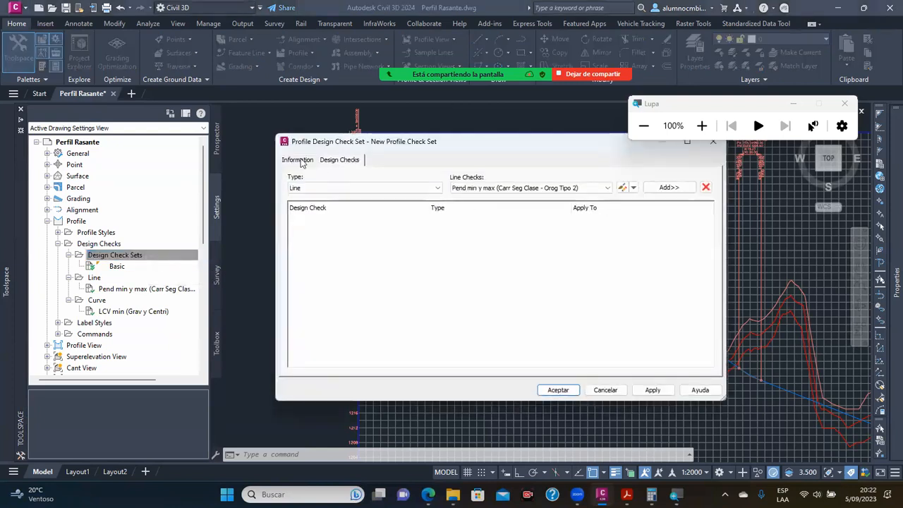
{"action": "left_click", "coordinate": [298, 159]}
{"action": "key", "text": "Tab"}
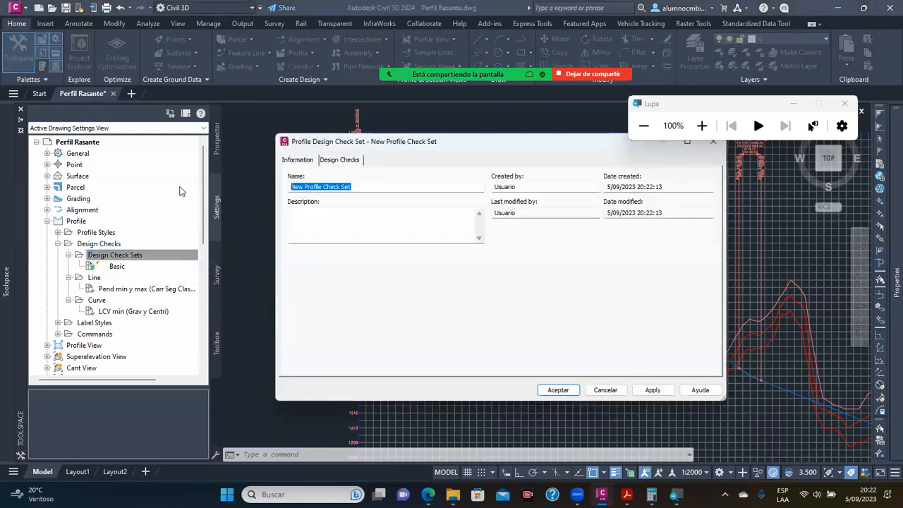
{"action": "type", "text": "No"}
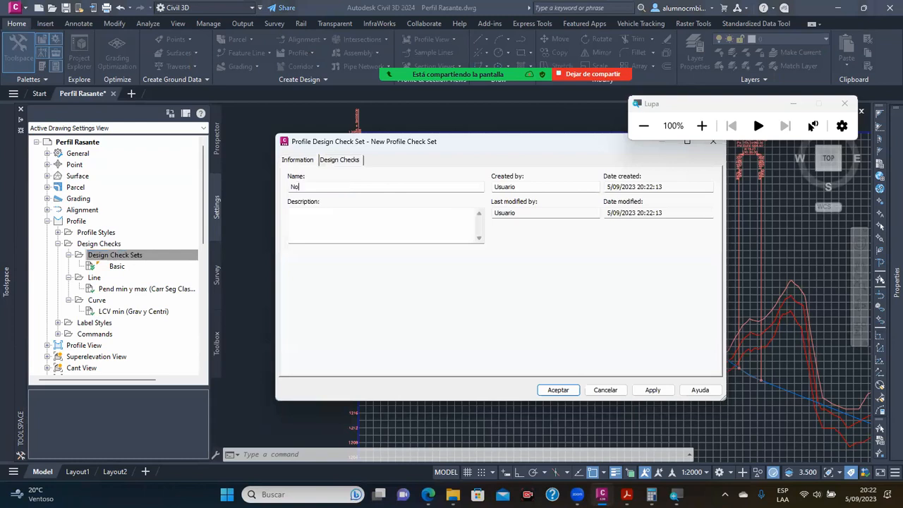
{"action": "type", "text": "rmas Diseño Perfil"}
Add the line check Pend min y max (Carr Seg Clase - Orog Tipo 2) to the check set
{"action": "left_click", "coordinate": [340, 160]}
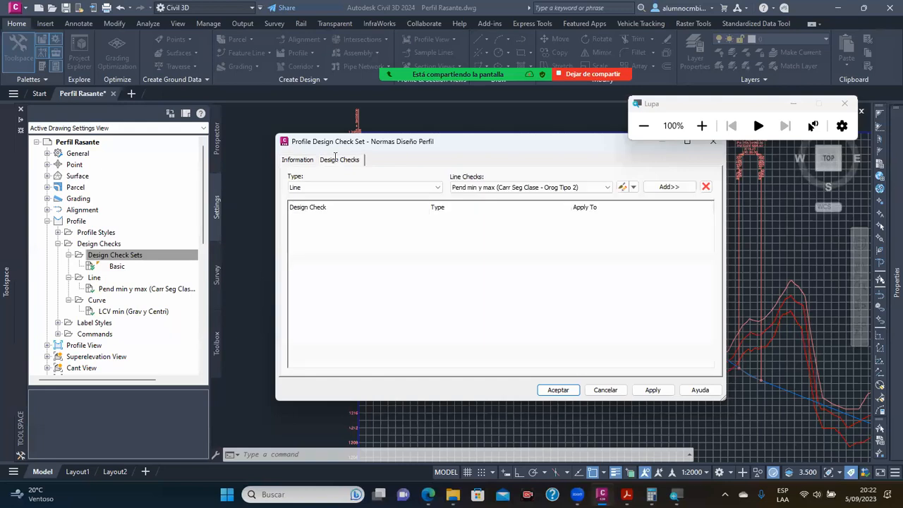
{"action": "left_click", "coordinate": [303, 188]}
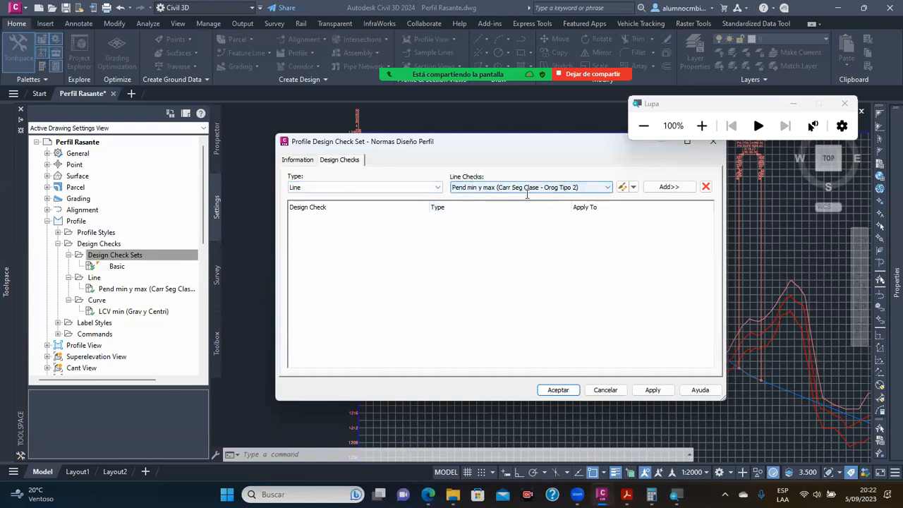
{"action": "left_click", "coordinate": [663, 187]}
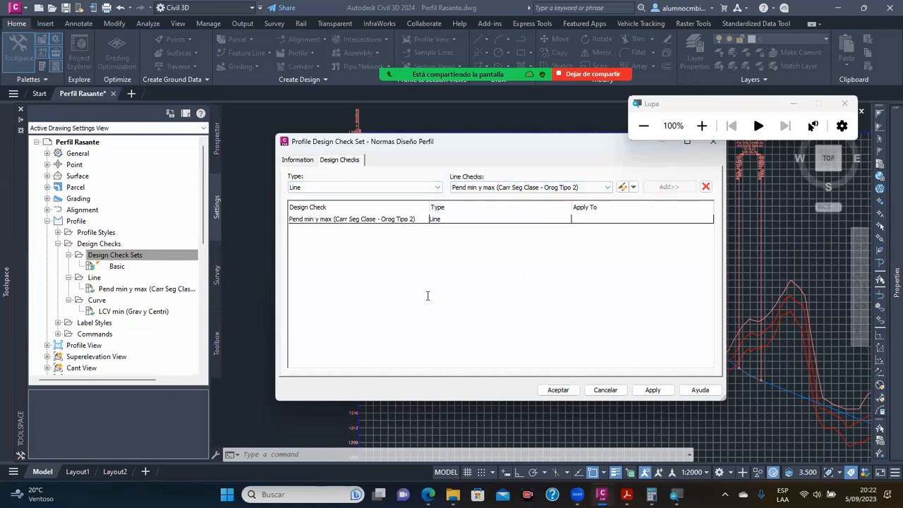
Add the curve check LCV min (Grav y Centri) to the check set
{"action": "left_click", "coordinate": [330, 188]}
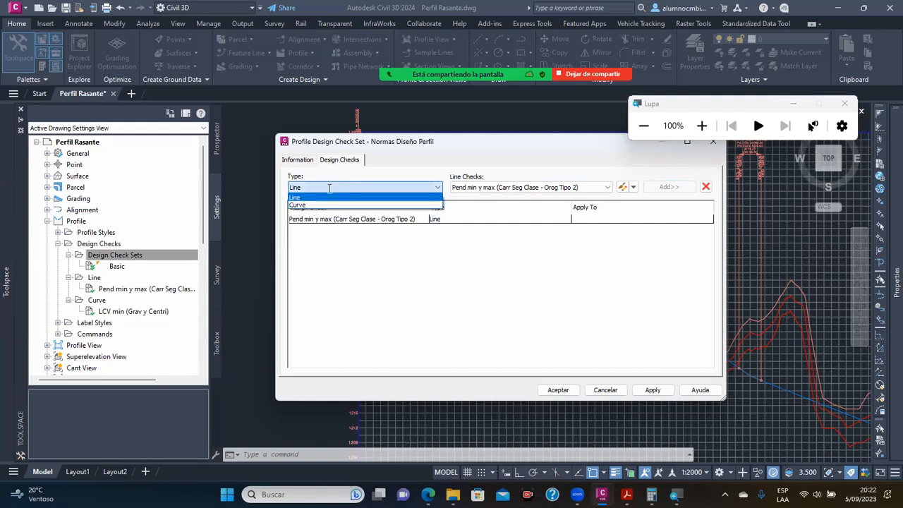
{"action": "left_click", "coordinate": [311, 206]}
{"action": "left_click", "coordinate": [525, 188]}
{"action": "left_click", "coordinate": [466, 198]}
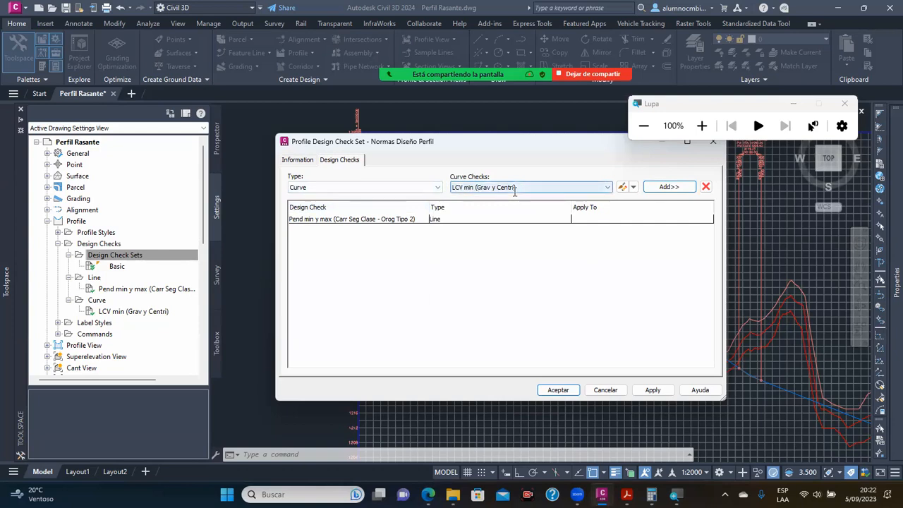
{"action": "left_click", "coordinate": [669, 187]}
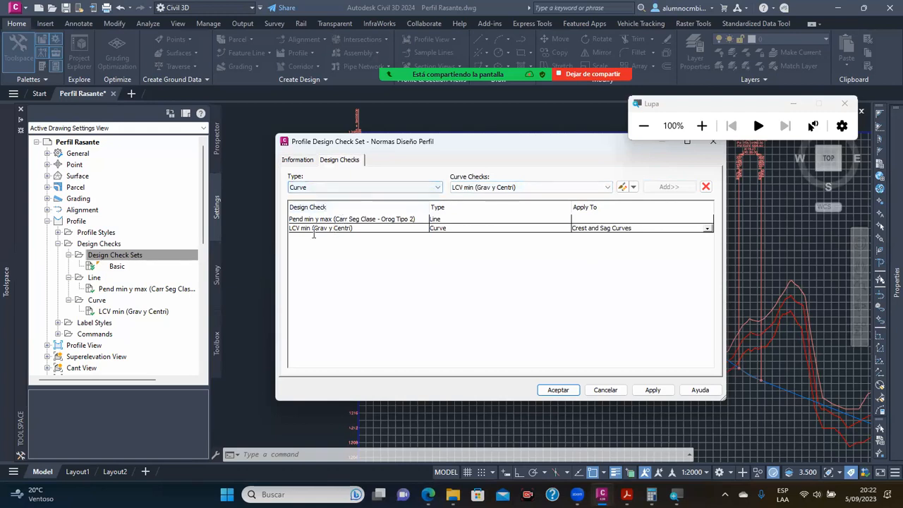
Apply the LCV min (Grav y Centri) check to Sag Curves Only and save the check set
{"action": "left_click", "coordinate": [708, 227]}
{"action": "left_click", "coordinate": [708, 229]}
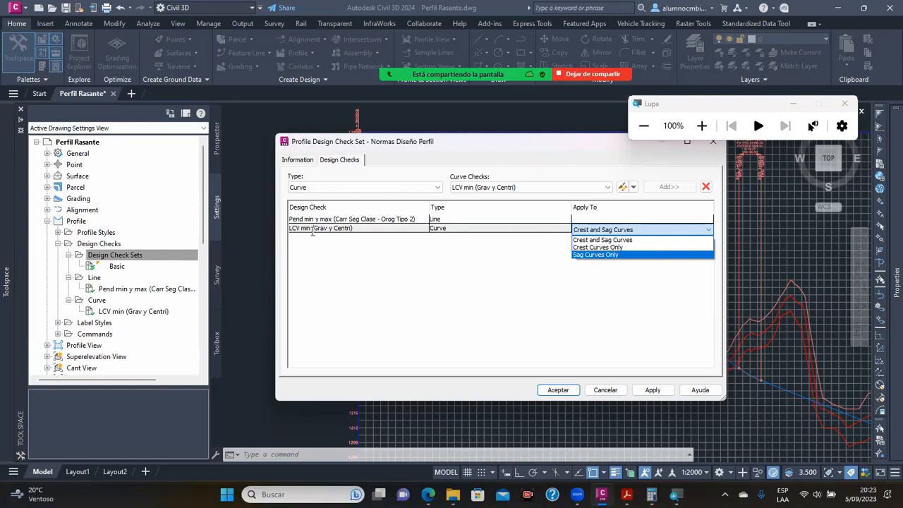
{"action": "left_click", "coordinate": [596, 254]}
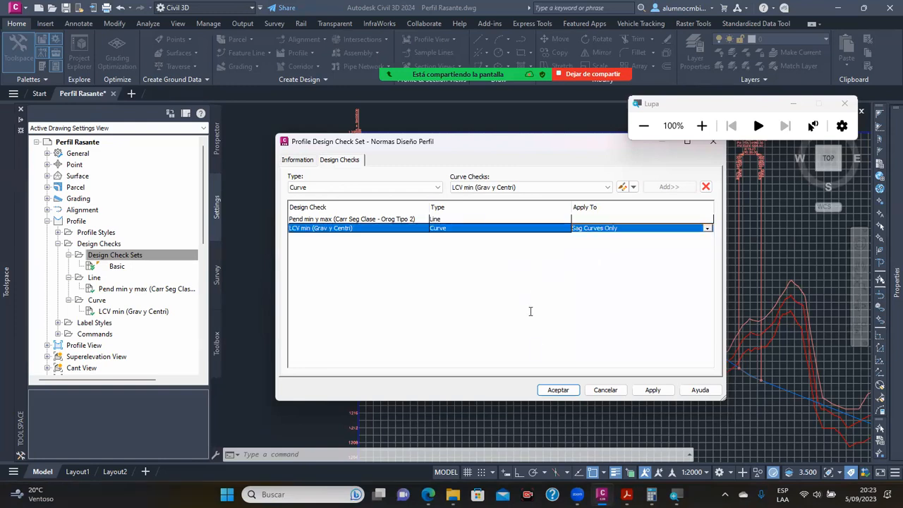
{"action": "left_click", "coordinate": [558, 390]}
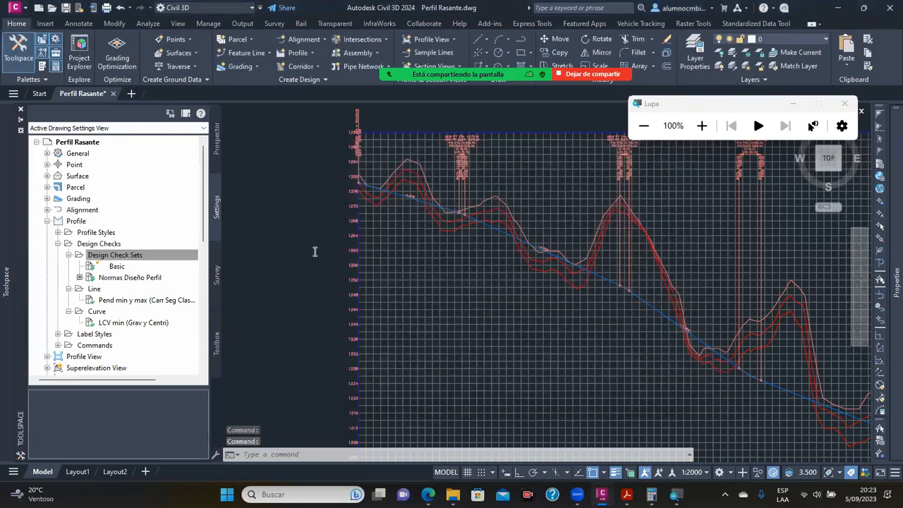
{"action": "left_click", "coordinate": [107, 278]}
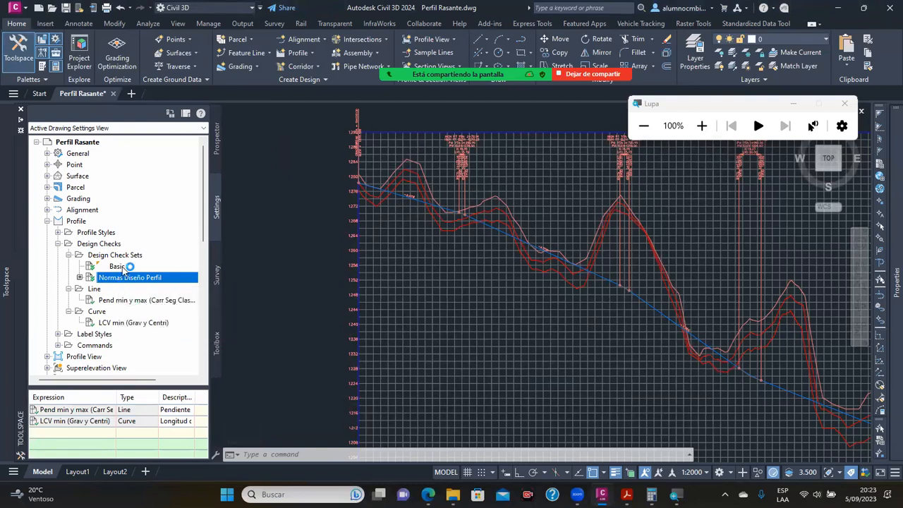
Open the profile properties of Perfil rasante - Trazo definitivo and enable criteria-based design
{"action": "left_click", "coordinate": [498, 223]}
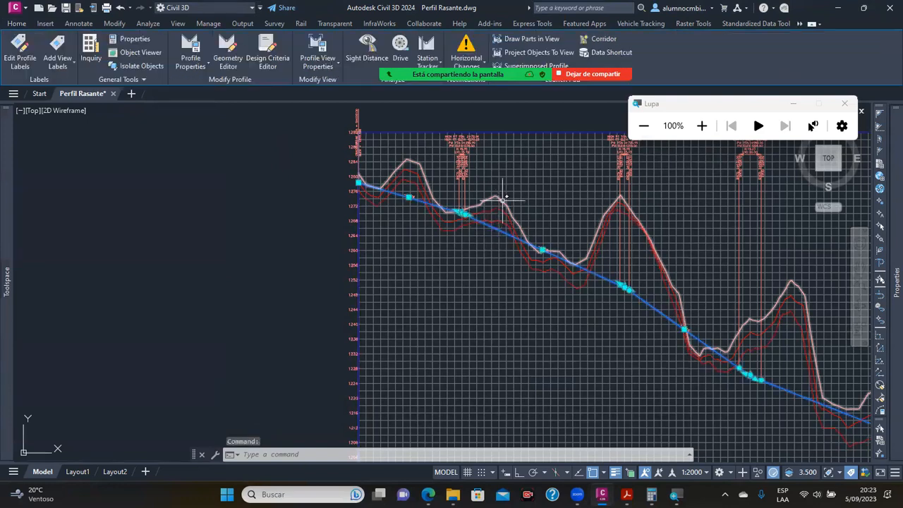
{"action": "right_click", "coordinate": [502, 200]}
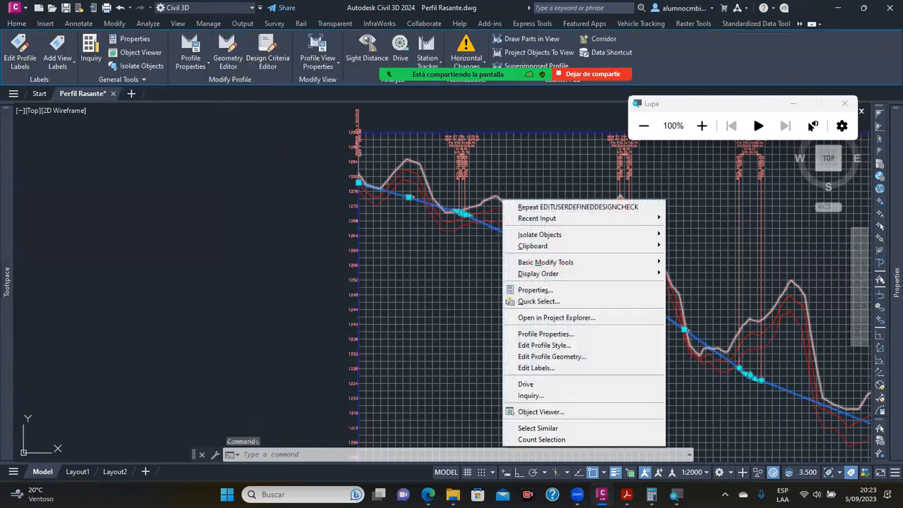
{"action": "left_click", "coordinate": [537, 334]}
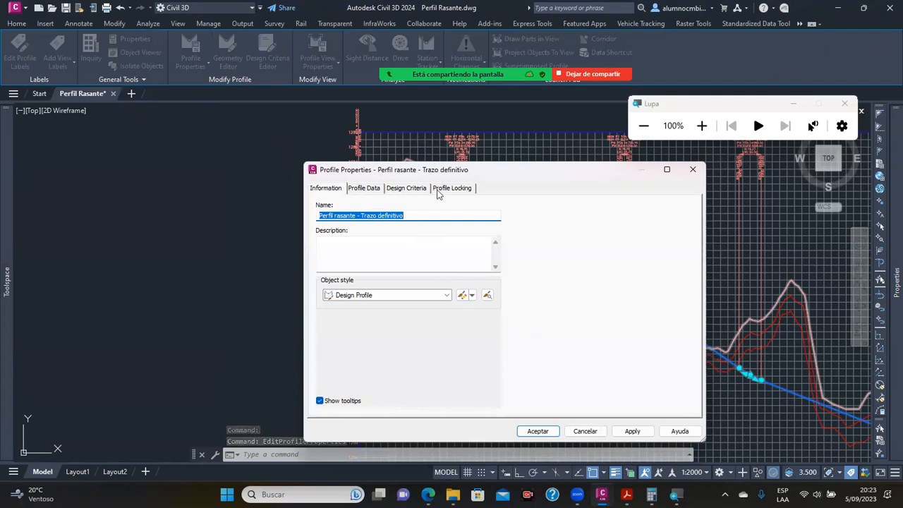
{"action": "left_click", "coordinate": [400, 190]}
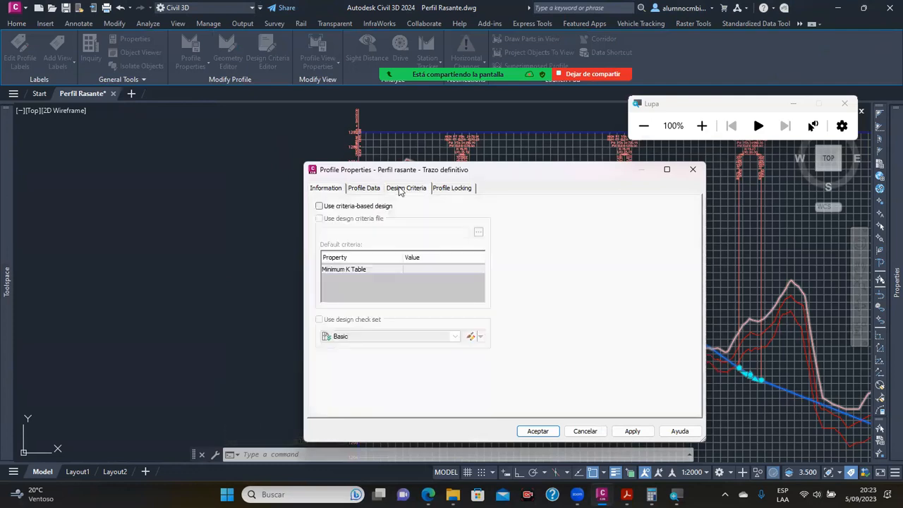
{"action": "left_click", "coordinate": [319, 206]}
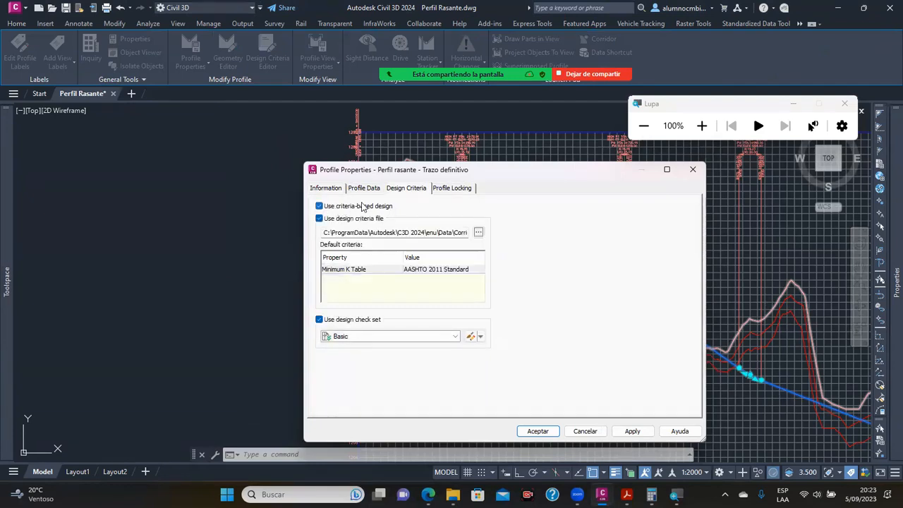
Turn off the design criteria file and choose Normas Diseño Perfil as the profile's design check set
{"action": "left_click", "coordinate": [328, 218]}
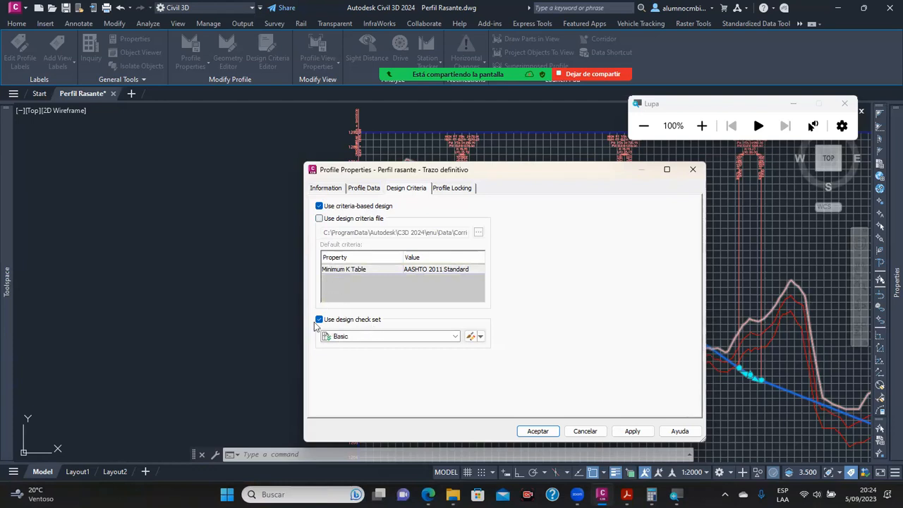
{"action": "left_click", "coordinate": [380, 339]}
{"action": "left_click", "coordinate": [370, 358]}
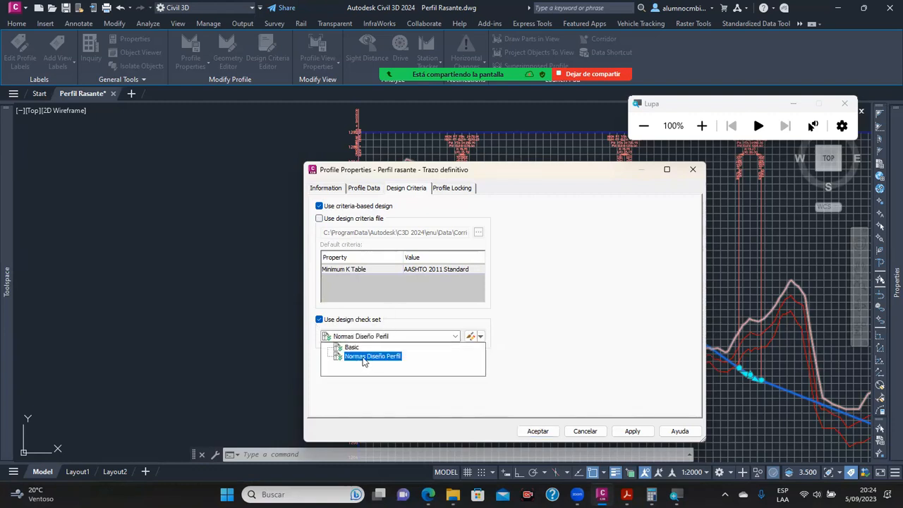
Confirm Normas Diseño Perfil as the design check set of the grade profile
{"action": "left_click", "coordinate": [360, 357]}
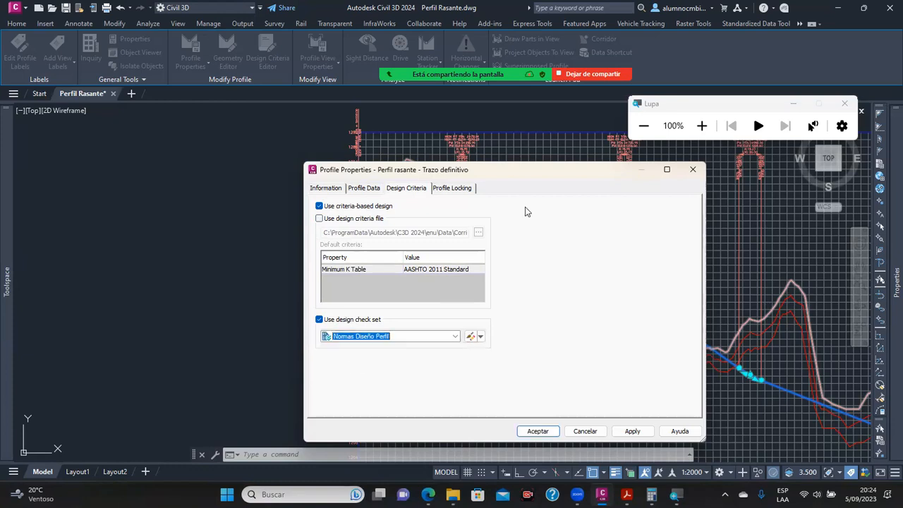
{"action": "left_click", "coordinate": [543, 93]}
{"action": "mouse_move", "coordinate": [340, 243]}
{"action": "left_mouse_down"}
{"action": "mouse_move", "coordinate": [478, 249]}
{"action": "mouse_move", "coordinate": [299, 255]}
{"action": "left_mouse_up"}
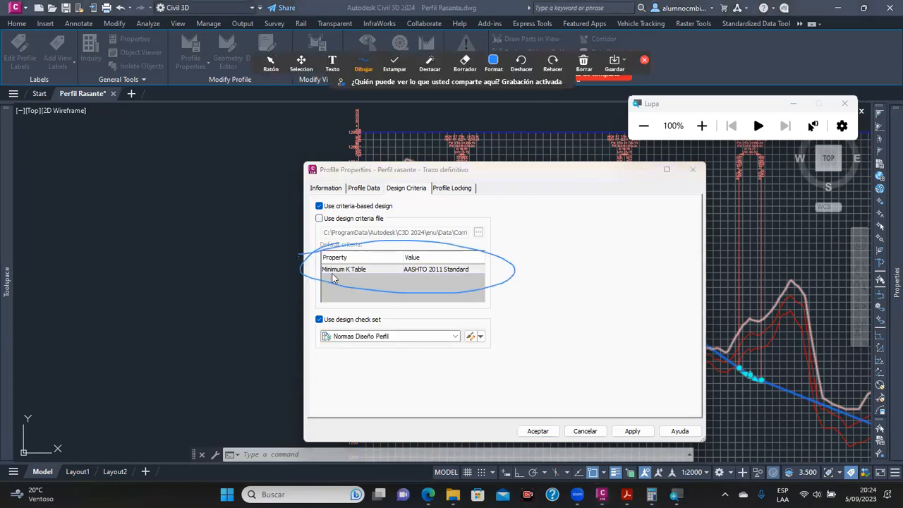
{"action": "mouse_move", "coordinate": [323, 277]}
{"action": "left_mouse_down"}
{"action": "mouse_move", "coordinate": [378, 271]}
{"action": "mouse_move", "coordinate": [316, 261]}
{"action": "mouse_move", "coordinate": [310, 278]}
{"action": "mouse_move", "coordinate": [382, 277]}
{"action": "left_mouse_up"}
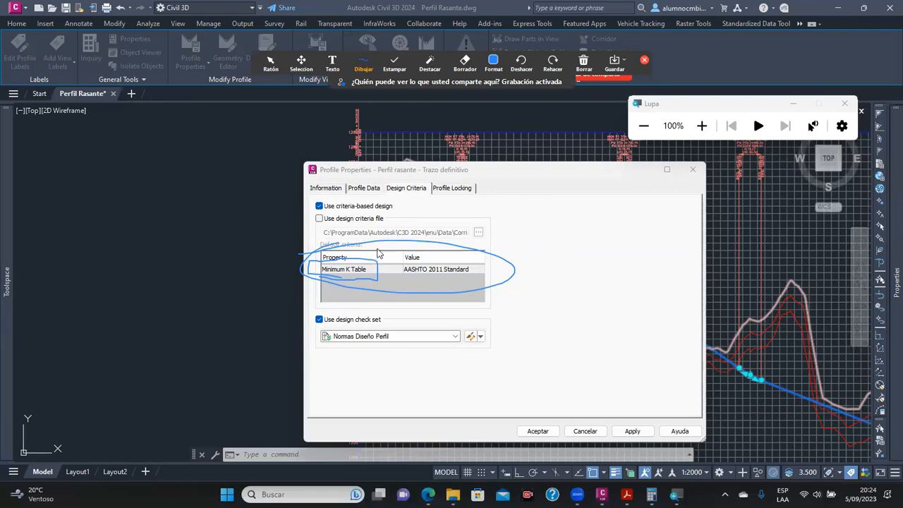
{"action": "left_click", "coordinate": [470, 112]}
{"action": "left_click_drag", "start_coordinate": [446, 288], "coordinate": [413, 222]}
{"action": "left_click_drag", "start_coordinate": [456, 235], "coordinate": [364, 312]}
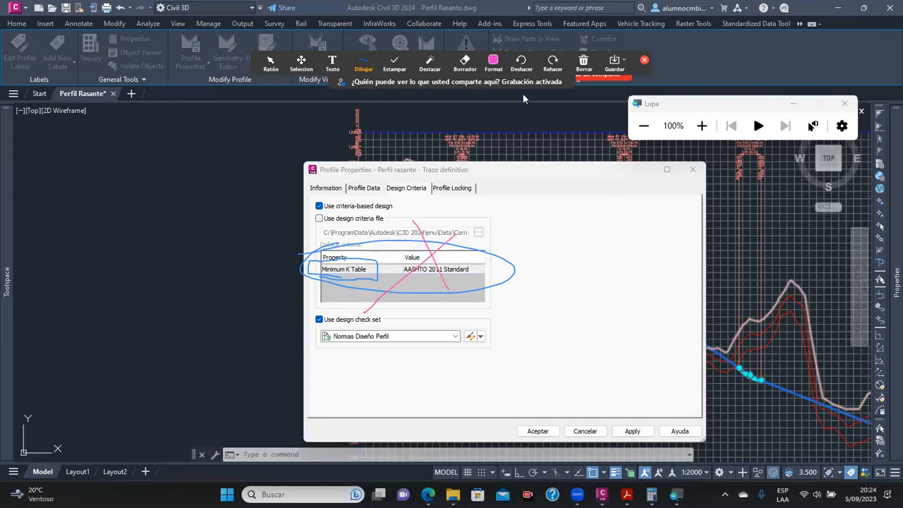
{"action": "left_click", "coordinate": [583, 63]}
{"action": "left_click", "coordinate": [613, 87]}
{"action": "left_click", "coordinate": [644, 60]}
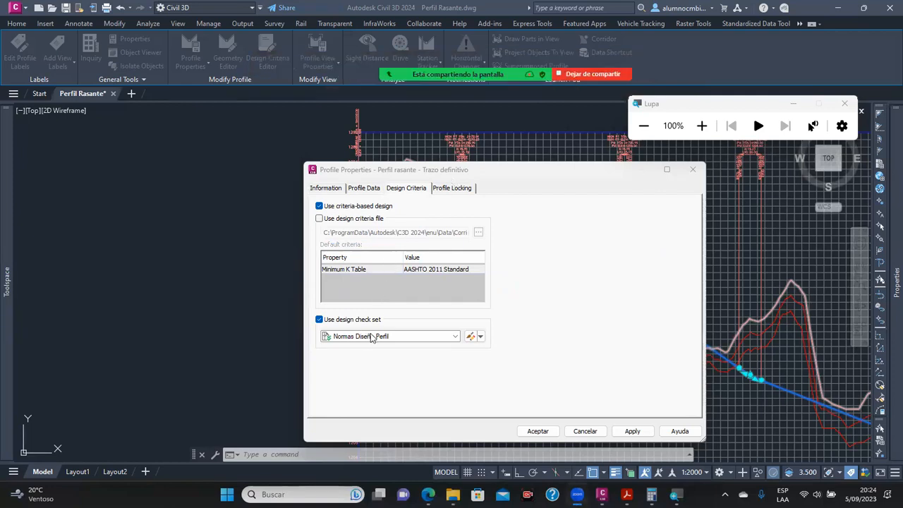
Examine the profile locking options and move the properties dialog clear of the profile view
{"action": "left_click", "coordinate": [452, 188]}
{"action": "left_click", "coordinate": [406, 187]}
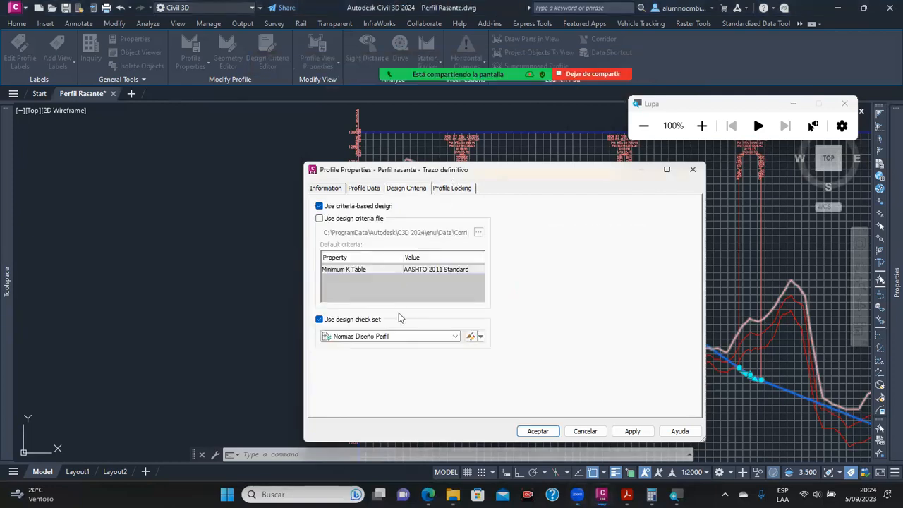
{"action": "left_click", "coordinate": [452, 188]}
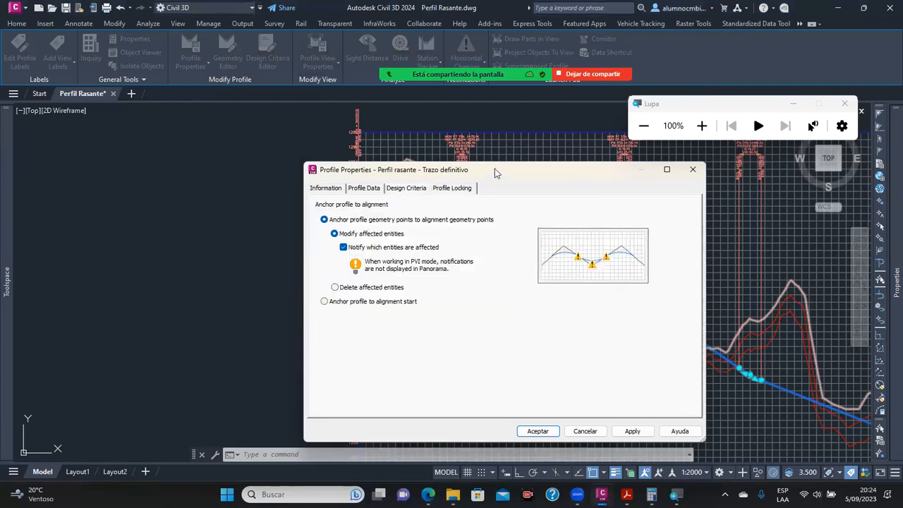
{"action": "left_click_drag", "start_coordinate": [495, 172], "coordinate": [226, 146]}
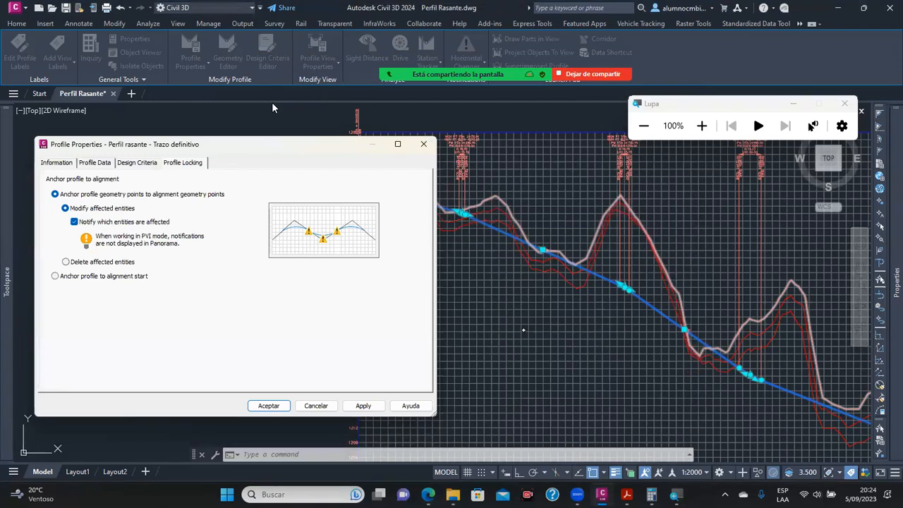
{"action": "mouse_move", "coordinate": [54, 173]}
{"action": "left_mouse_down"}
{"action": "mouse_move", "coordinate": [55, 232]}
{"action": "mouse_move", "coordinate": [130, 195]}
{"action": "mouse_move", "coordinate": [40, 169]}
{"action": "left_mouse_up"}
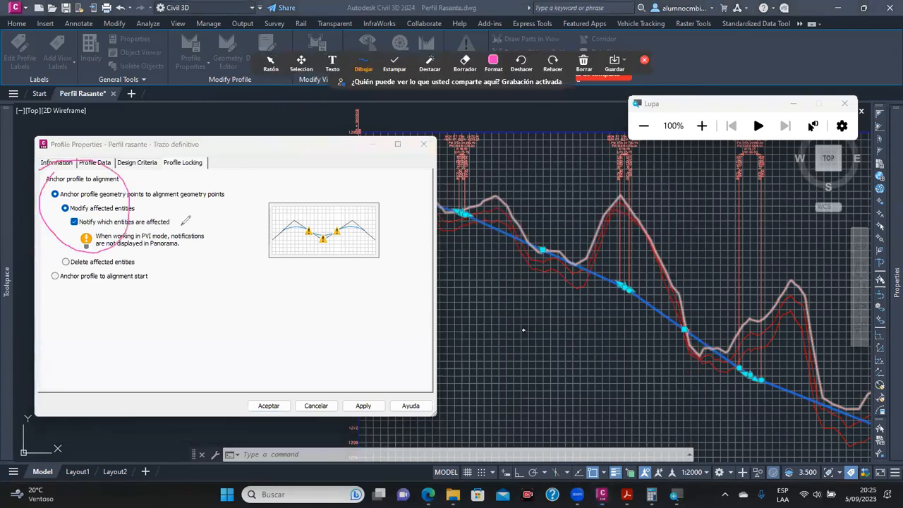
{"action": "mouse_move", "coordinate": [67, 336]}
{"action": "left_mouse_down"}
{"action": "mouse_move", "coordinate": [152, 400]}
{"action": "mouse_move", "coordinate": [291, 386]}
{"action": "left_mouse_up"}
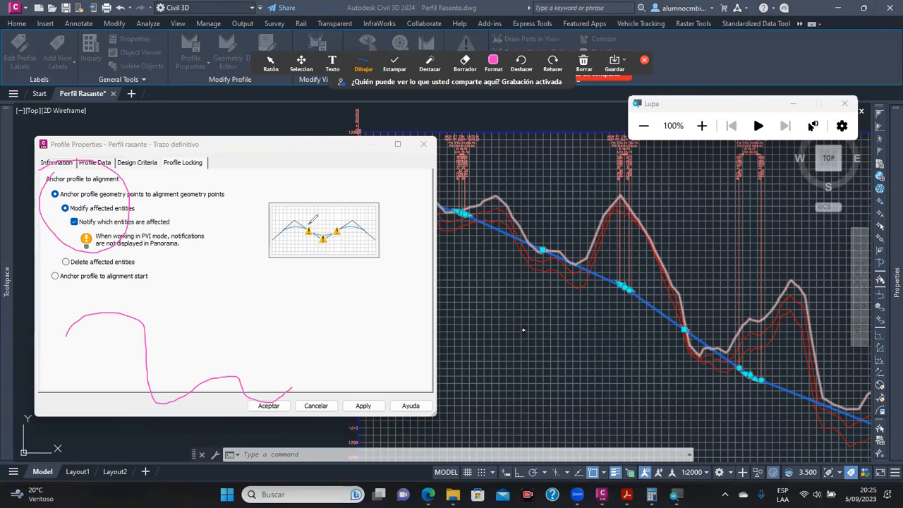
{"action": "mouse_move", "coordinate": [304, 221]}
{"action": "left_mouse_down"}
{"action": "mouse_move", "coordinate": [304, 246]}
{"action": "mouse_move", "coordinate": [333, 247]}
{"action": "mouse_move", "coordinate": [343, 231]}
{"action": "mouse_move", "coordinate": [304, 226]}
{"action": "left_mouse_up"}
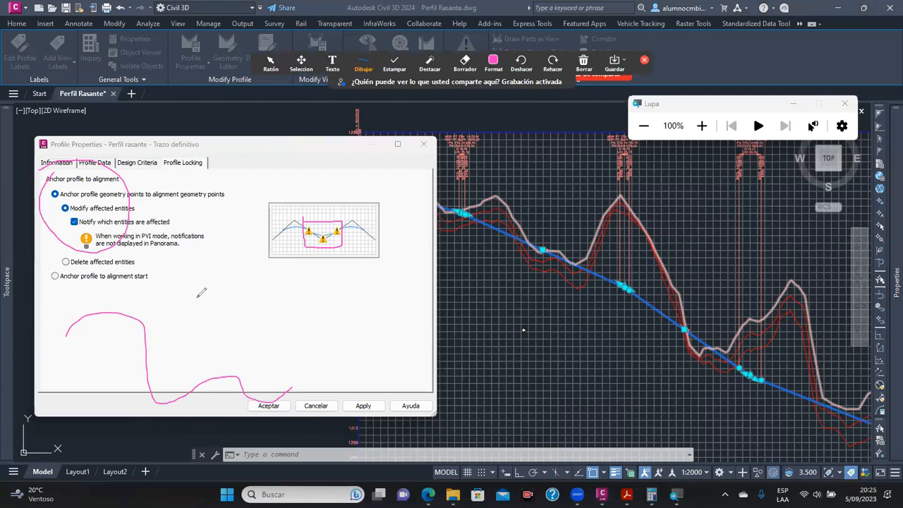
{"action": "left_click_drag", "start_coordinate": [115, 282], "coordinate": [114, 296]}
{"action": "mouse_move", "coordinate": [82, 317]}
{"action": "left_mouse_down"}
{"action": "mouse_move", "coordinate": [133, 292]}
{"action": "mouse_move", "coordinate": [146, 305]}
{"action": "mouse_move", "coordinate": [147, 329]}
{"action": "left_mouse_up"}
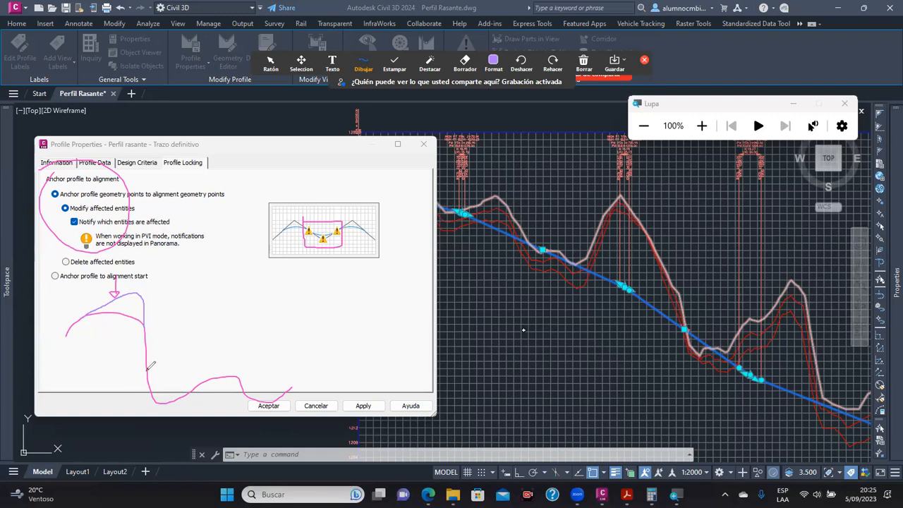
{"action": "mouse_move", "coordinate": [152, 385]}
{"action": "left_mouse_down"}
{"action": "mouse_move", "coordinate": [178, 402]}
{"action": "mouse_move", "coordinate": [251, 402]}
{"action": "mouse_move", "coordinate": [282, 395]}
{"action": "mouse_move", "coordinate": [295, 376]}
{"action": "left_mouse_up"}
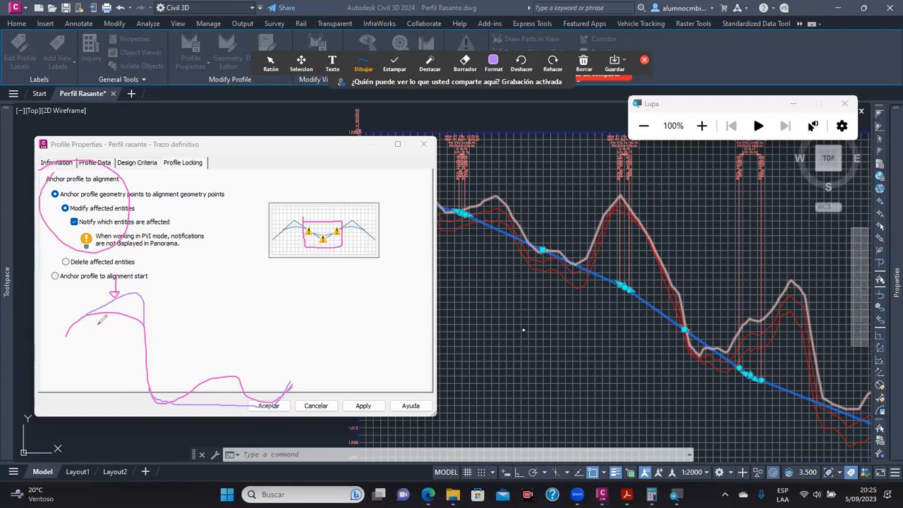
{"action": "mouse_move", "coordinate": [74, 308]}
{"action": "left_mouse_down"}
{"action": "mouse_move", "coordinate": [81, 327]}
{"action": "mouse_move", "coordinate": [80, 317]}
{"action": "left_mouse_up"}
{"action": "left_click_drag", "start_coordinate": [282, 382], "coordinate": [283, 382]}
{"action": "left_click_drag", "start_coordinate": [307, 190], "coordinate": [319, 219]}
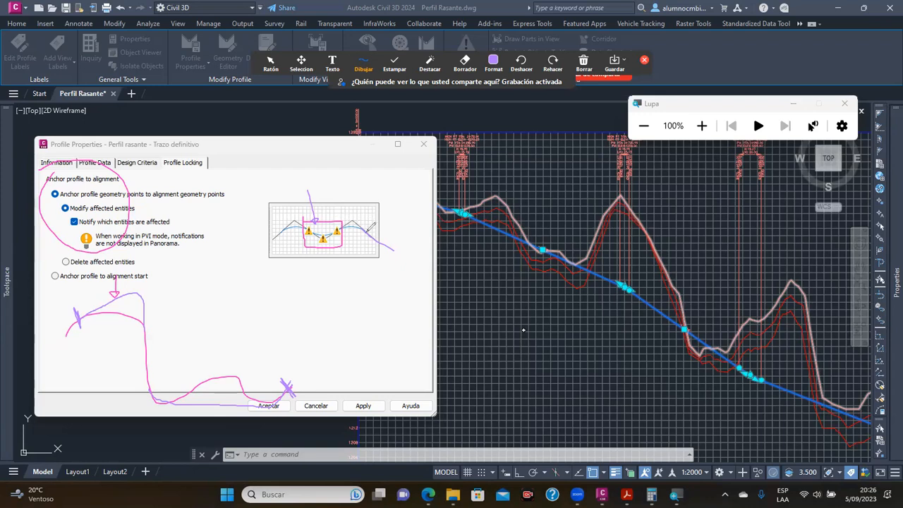
{"action": "left_click_drag", "start_coordinate": [378, 217], "coordinate": [378, 272]}
{"action": "mouse_move", "coordinate": [88, 118]}
{"action": "left_mouse_down"}
{"action": "mouse_move", "coordinate": [90, 151]}
{"action": "mouse_move", "coordinate": [93, 137]}
{"action": "left_mouse_up"}
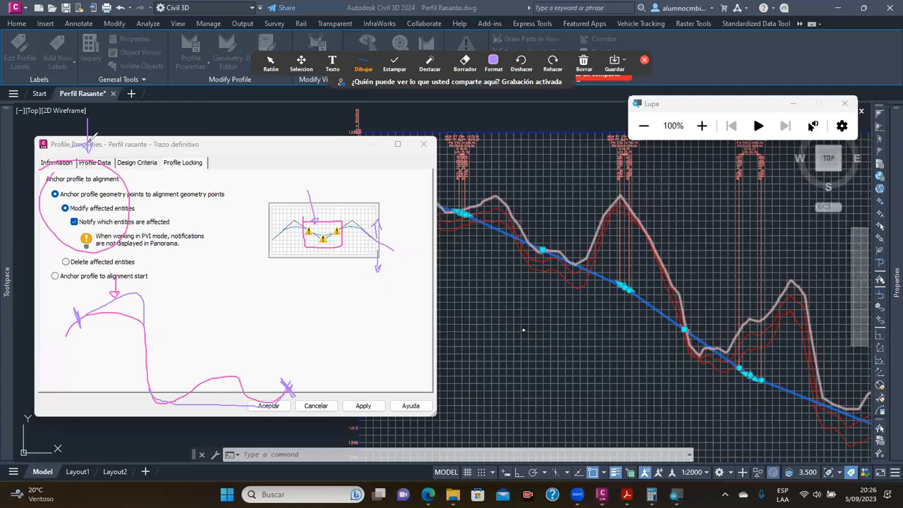
{"action": "left_click", "coordinate": [584, 63]}
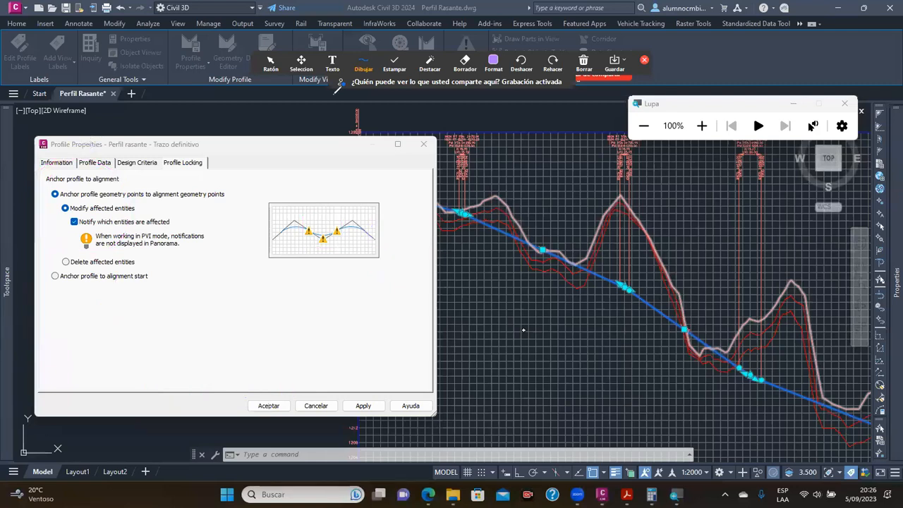
Review the design criteria and general information of the profile, and apply and accept its properties
{"action": "left_click", "coordinate": [94, 163]}
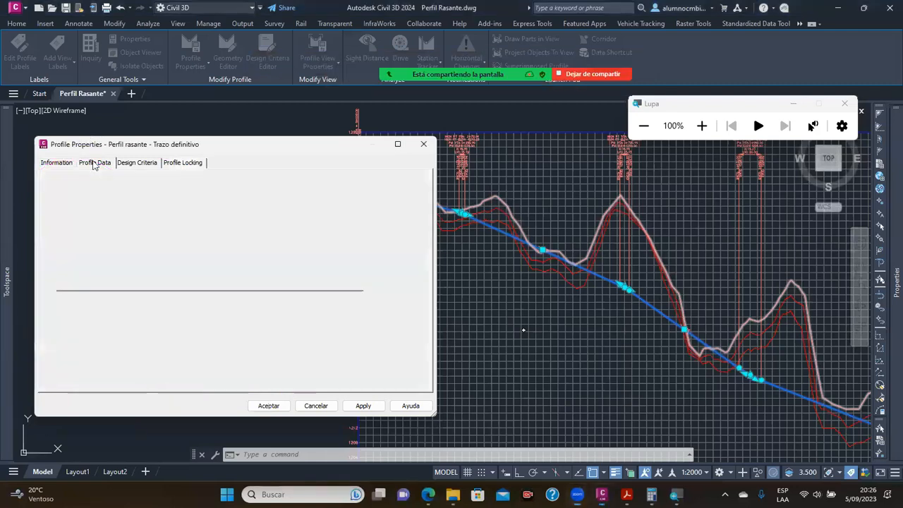
{"action": "left_click", "coordinate": [137, 165]}
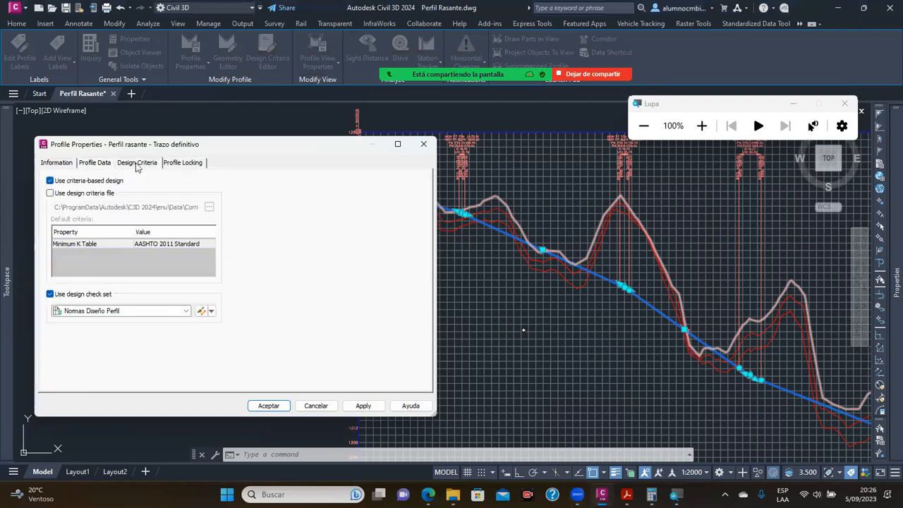
{"action": "left_click", "coordinate": [60, 165]}
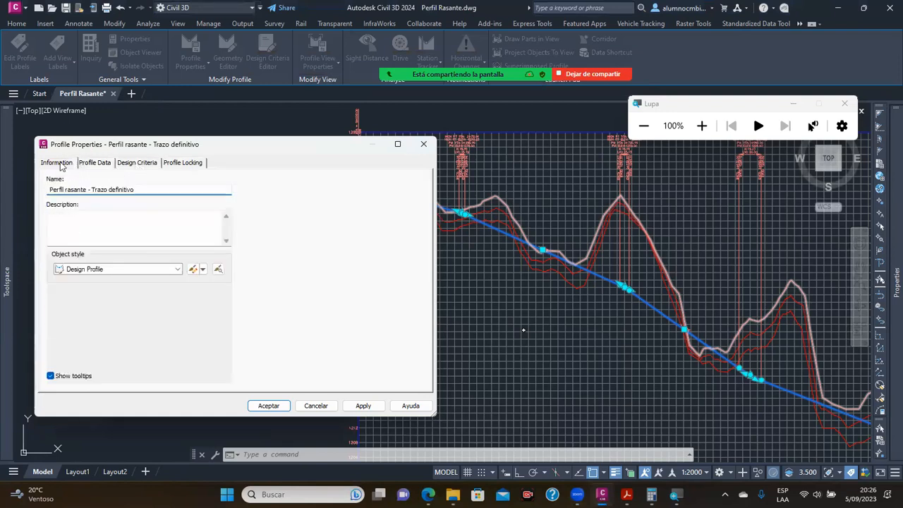
{"action": "left_click", "coordinate": [364, 408]}
{"action": "left_click", "coordinate": [268, 406]}
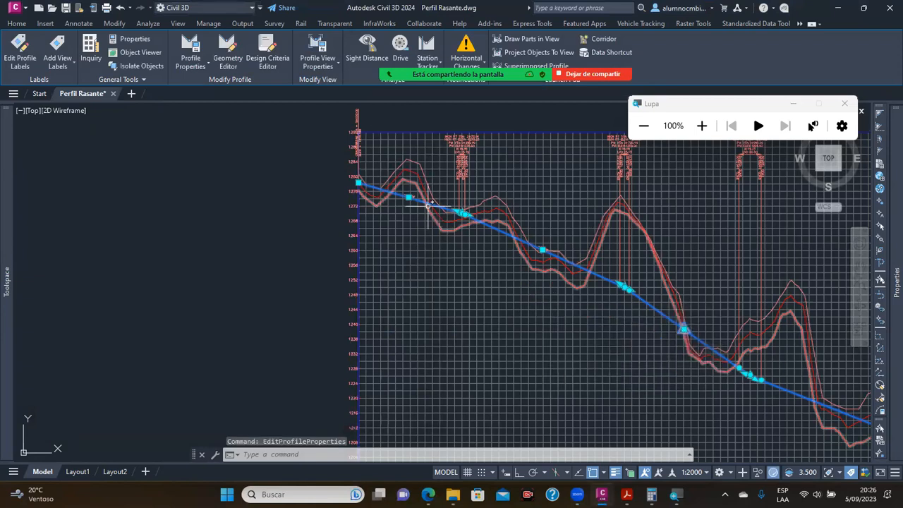
Examine the vertical curves and tangents along the whole grade profile for design check warning symbols
{"action": "scroll", "coordinate": [405, 185], "scroll_direction": "up", "scroll_amount": 4}
{"action": "scroll", "coordinate": [503, 218], "scroll_direction": "up", "scroll_amount": 8}
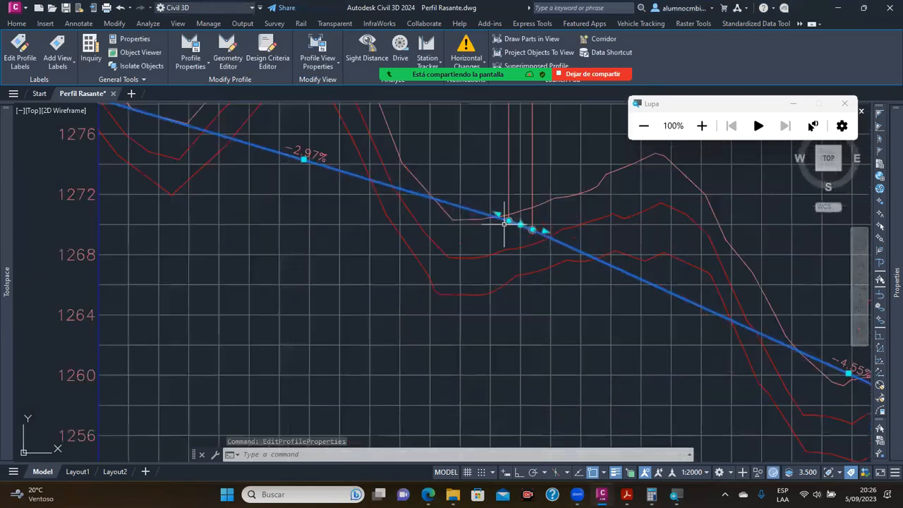
{"action": "scroll", "coordinate": [504, 226], "scroll_direction": "down", "scroll_amount": 4}
{"action": "scroll", "coordinate": [466, 226], "scroll_direction": "down", "scroll_amount": 6}
{"action": "scroll", "coordinate": [468, 228], "scroll_direction": "up", "scroll_amount": 4}
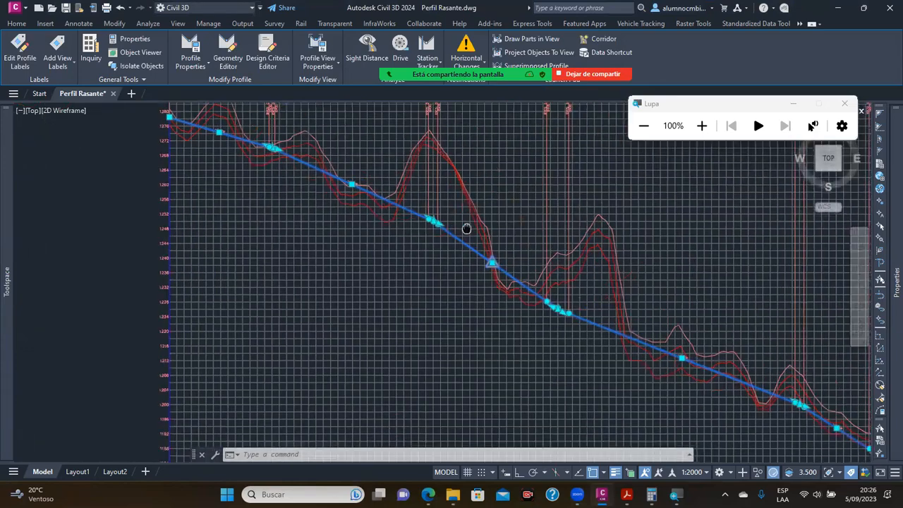
{"action": "scroll", "coordinate": [504, 288], "scroll_direction": "up", "scroll_amount": 8}
{"action": "scroll", "coordinate": [515, 282], "scroll_direction": "down", "scroll_amount": 8}
{"action": "scroll", "coordinate": [482, 228], "scroll_direction": "down", "scroll_amount": 5}
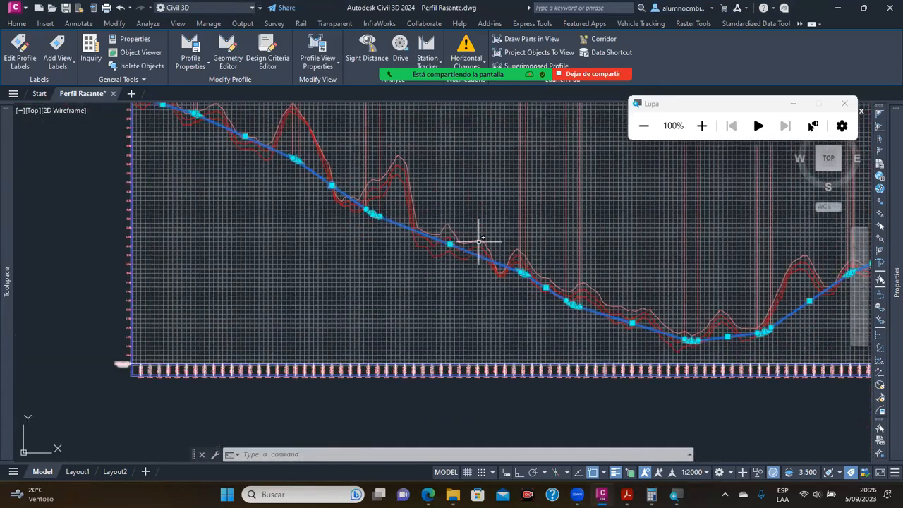
{"action": "scroll", "coordinate": [480, 242], "scroll_direction": "up", "scroll_amount": 5}
{"action": "scroll", "coordinate": [337, 219], "scroll_direction": "up", "scroll_amount": 3}
{"action": "scroll", "coordinate": [262, 188], "scroll_direction": "down", "scroll_amount": 6}
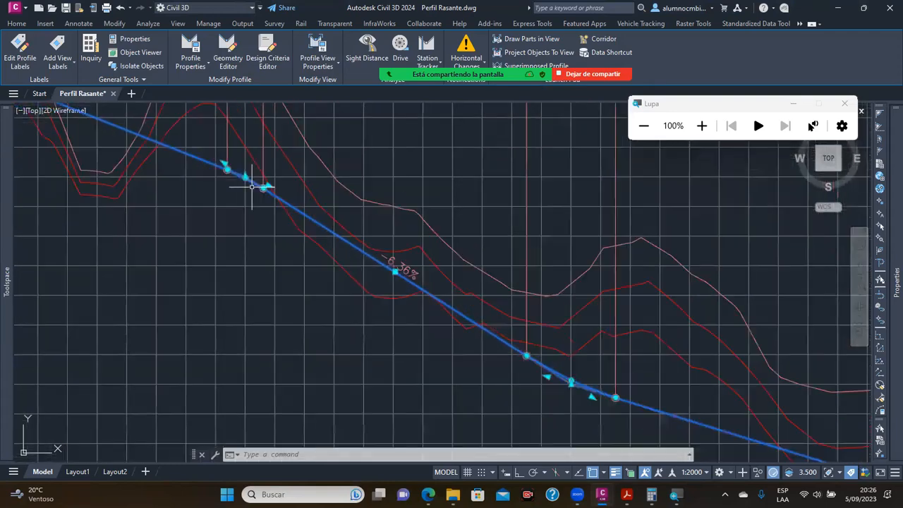
{"action": "scroll", "coordinate": [299, 230], "scroll_direction": "up", "scroll_amount": 6}
{"action": "scroll", "coordinate": [299, 230], "scroll_direction": "down", "scroll_amount": 6}
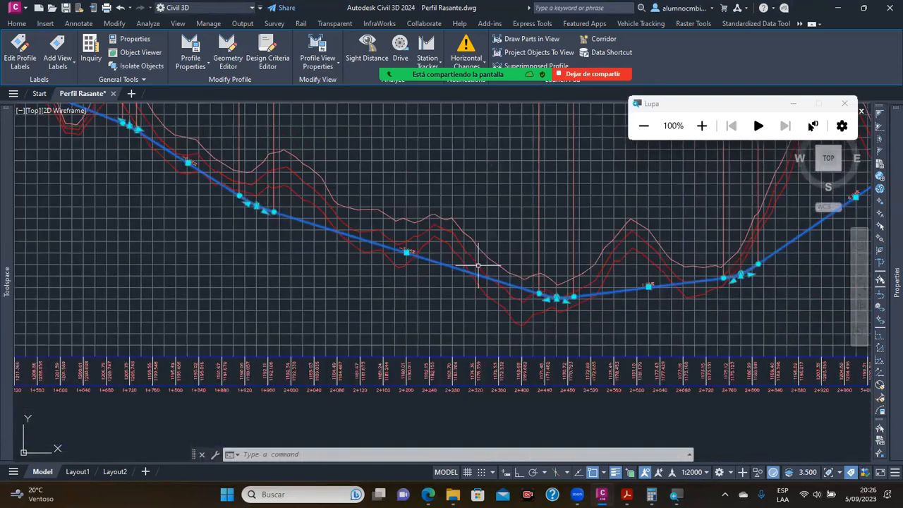
{"action": "scroll", "coordinate": [329, 324], "scroll_direction": "up", "scroll_amount": 7}
{"action": "scroll", "coordinate": [348, 300], "scroll_direction": "down", "scroll_amount": 2}
{"action": "middle_click_drag", "start_coordinate": [589, 292], "coordinate": [371, 315]}
{"action": "scroll", "coordinate": [654, 255], "scroll_direction": "up", "scroll_amount": 4}
{"action": "scroll", "coordinate": [459, 307], "scroll_direction": "down", "scroll_amount": 4}
{"action": "scroll", "coordinate": [393, 313], "scroll_direction": "down", "scroll_amount": 3}
{"action": "scroll", "coordinate": [448, 282], "scroll_direction": "up", "scroll_amount": 5}
{"action": "scroll", "coordinate": [452, 282], "scroll_direction": "down", "scroll_amount": 5}
{"action": "scroll", "coordinate": [485, 267], "scroll_direction": "up", "scroll_amount": 3}
{"action": "scroll", "coordinate": [486, 266], "scroll_direction": "down", "scroll_amount": 6}
{"action": "middle_click_drag", "start_coordinate": [325, 316], "coordinate": [685, 248]}
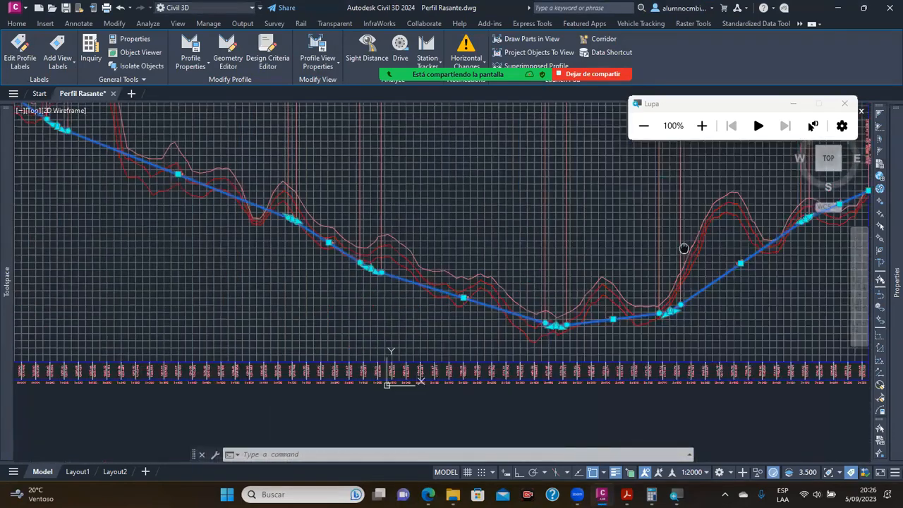
Inspect the warning symbol and slope label on the flagged tangent near station 0+888
{"action": "middle_click_drag", "start_coordinate": [238, 190], "coordinate": [371, 244]}
{"action": "scroll", "coordinate": [134, 169], "scroll_direction": "up", "scroll_amount": 2}
{"action": "middle_click_drag", "start_coordinate": [149, 191], "coordinate": [245, 240]}
{"action": "scroll", "coordinate": [232, 206], "scroll_direction": "up", "scroll_amount": 6}
{"action": "scroll", "coordinate": [214, 178], "scroll_direction": "up", "scroll_amount": 4}
{"action": "middle_click_drag", "start_coordinate": [215, 179], "coordinate": [338, 252]}
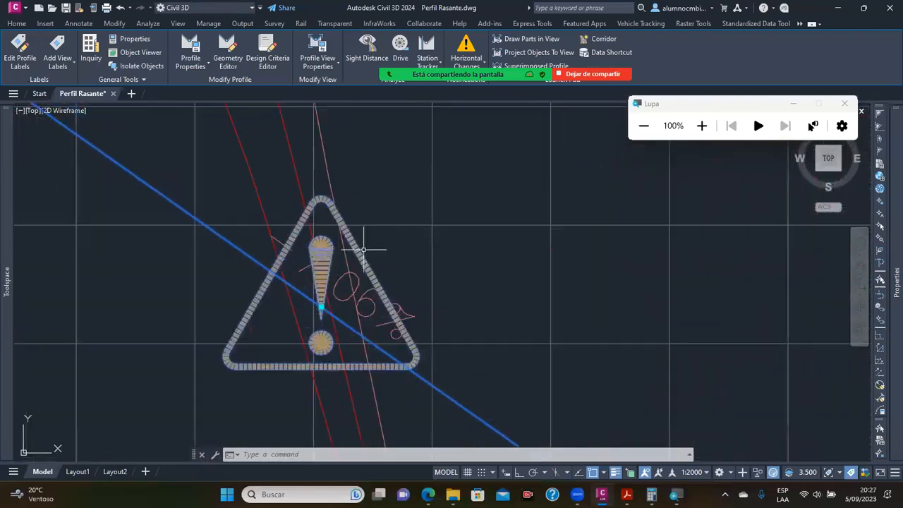
{"action": "mouse_move", "coordinate": [362, 250]}
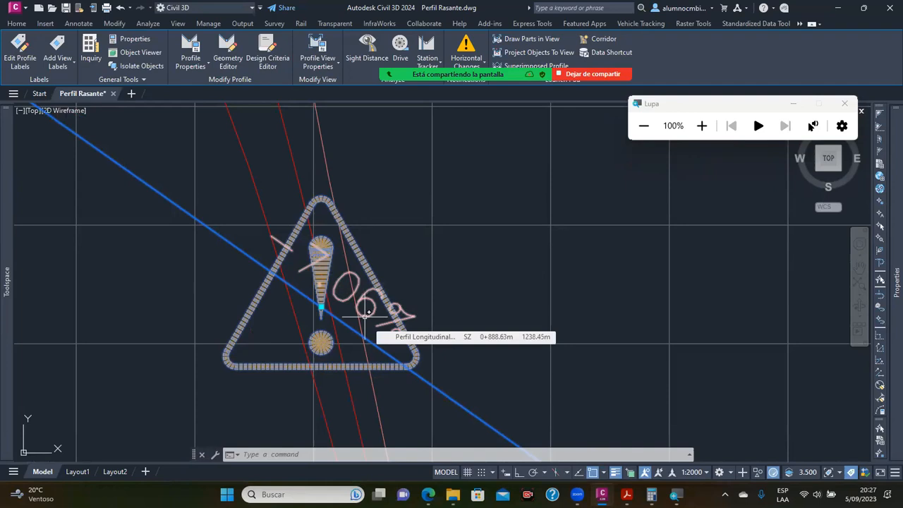
{"action": "scroll", "coordinate": [366, 312], "scroll_direction": "down", "scroll_amount": 10}
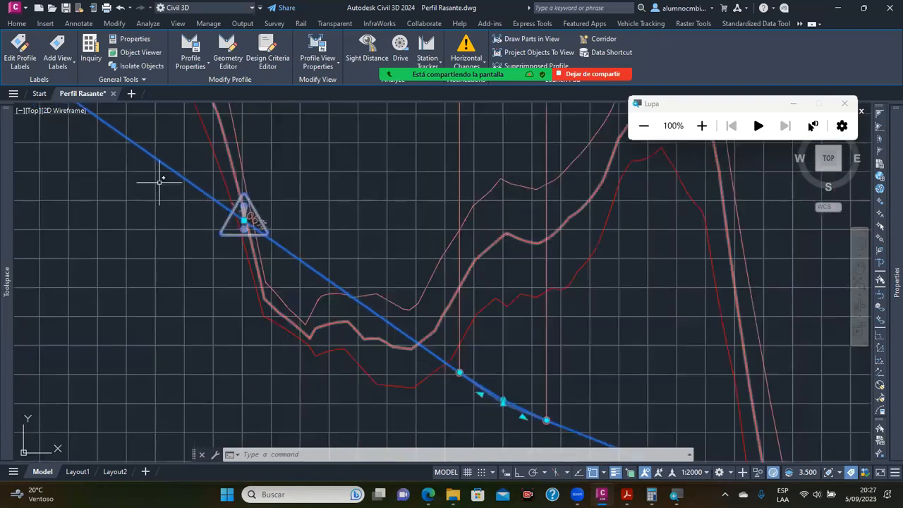
{"action": "scroll", "coordinate": [377, 302], "scroll_direction": "up", "scroll_amount": 6}
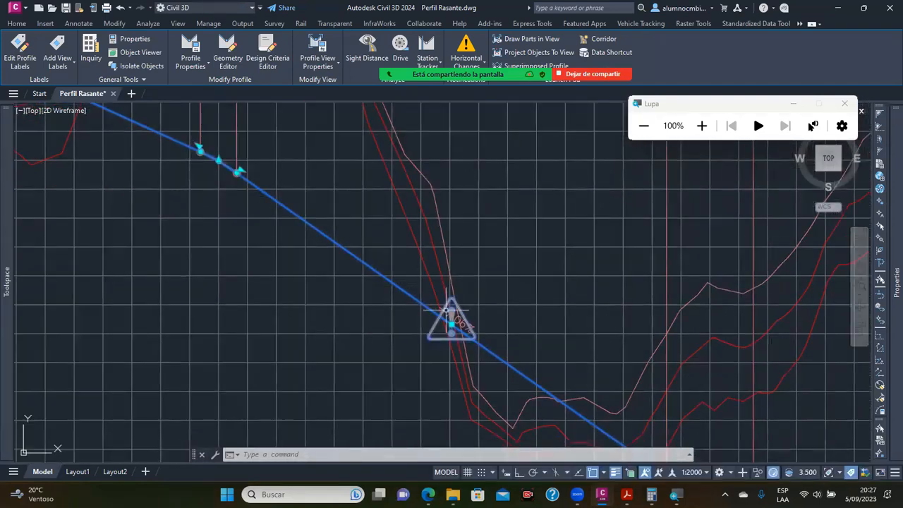
Close the screen magnifier and, with object snap off, lower the PVI before the flagged tangent to give that tangent a slope of about -6.60%
{"action": "left_click", "coordinate": [845, 105]}
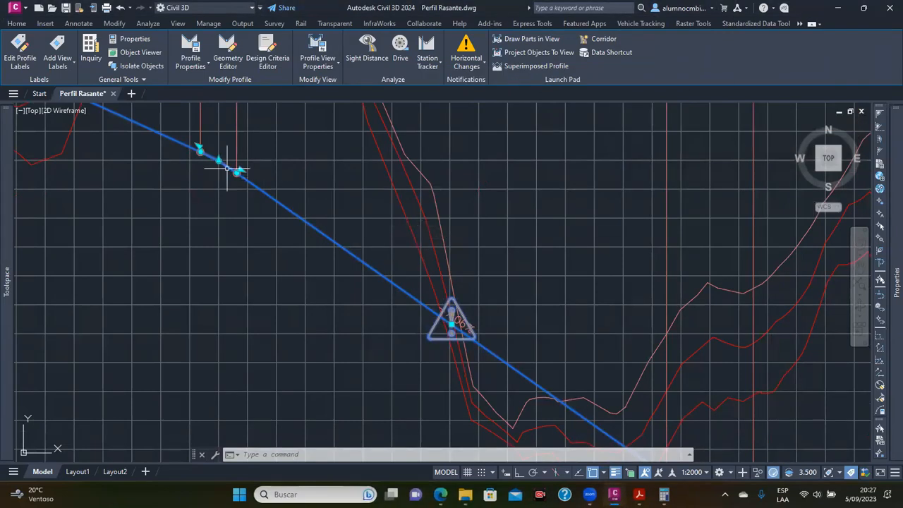
{"action": "scroll", "coordinate": [226, 169], "scroll_direction": "up", "scroll_amount": 4}
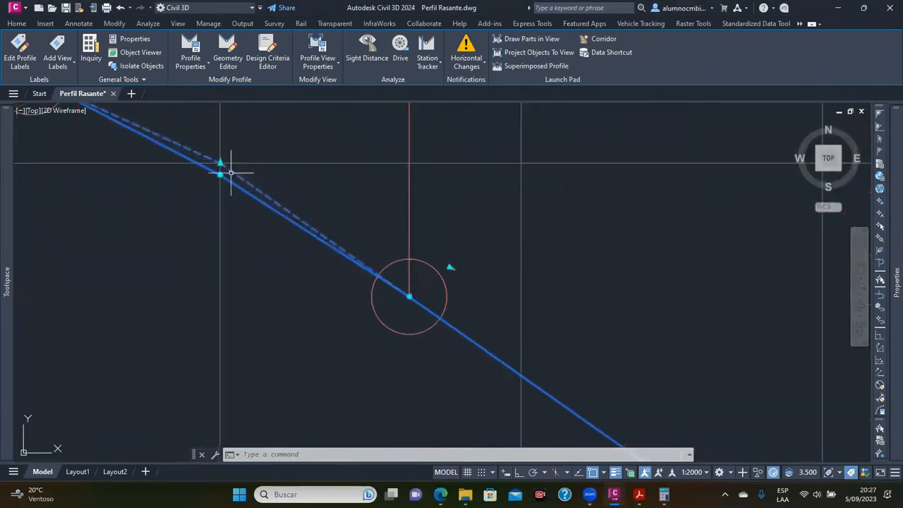
{"action": "scroll", "coordinate": [240, 190], "scroll_direction": "up", "scroll_amount": 2}
{"action": "scroll", "coordinate": [286, 238], "scroll_direction": "up", "scroll_amount": 2}
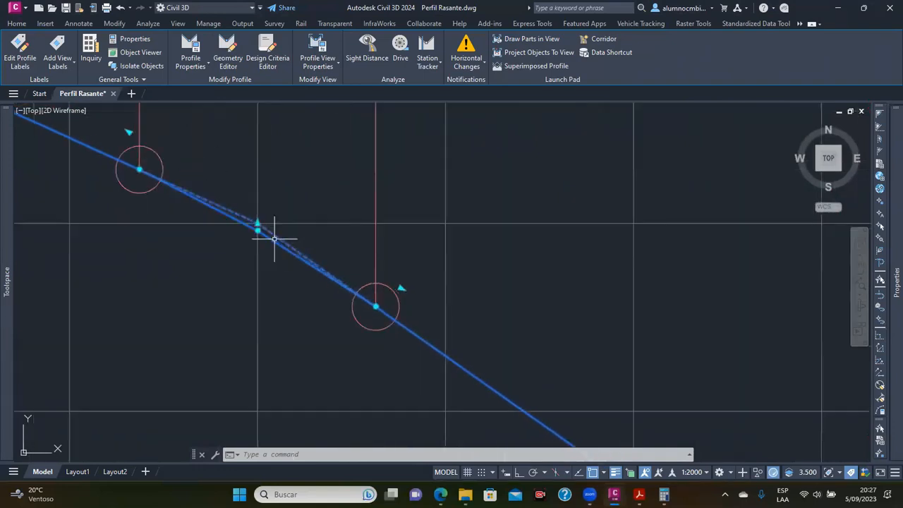
{"action": "left_click", "coordinate": [259, 224]}
{"action": "scroll", "coordinate": [256, 225], "scroll_direction": "down", "scroll_amount": 3}
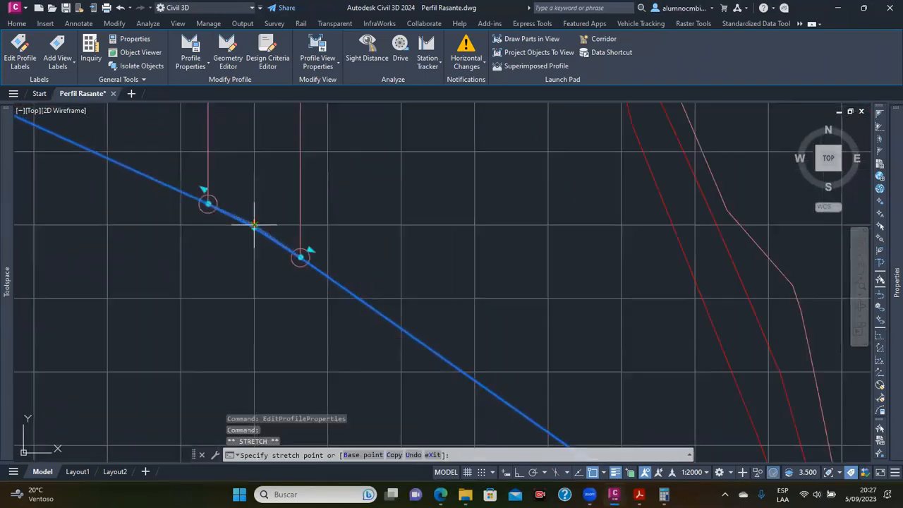
{"action": "scroll", "coordinate": [254, 221], "scroll_direction": "up", "scroll_amount": 4}
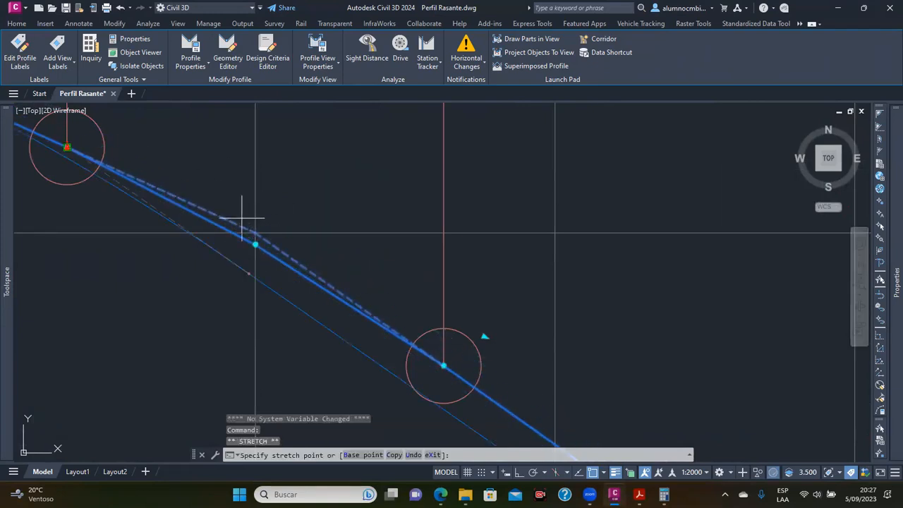
{"action": "key", "text": "F3"}
{"action": "scroll", "coordinate": [248, 216], "scroll_direction": "down", "scroll_amount": 8}
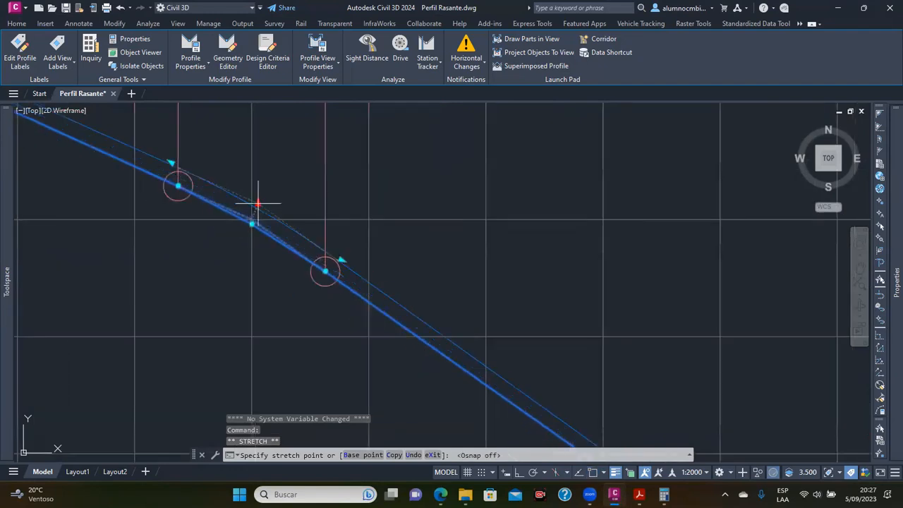
{"action": "scroll", "coordinate": [258, 220], "scroll_direction": "down", "scroll_amount": 3}
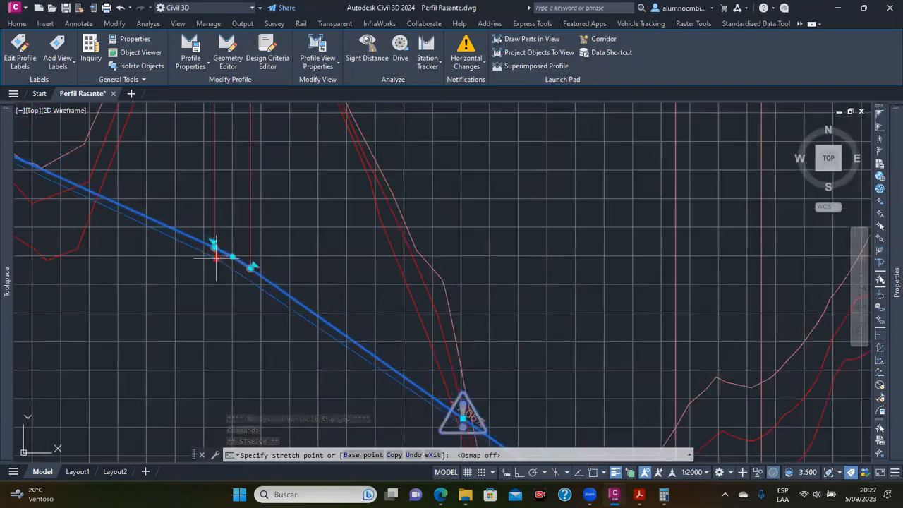
{"action": "left_click", "coordinate": [213, 264]}
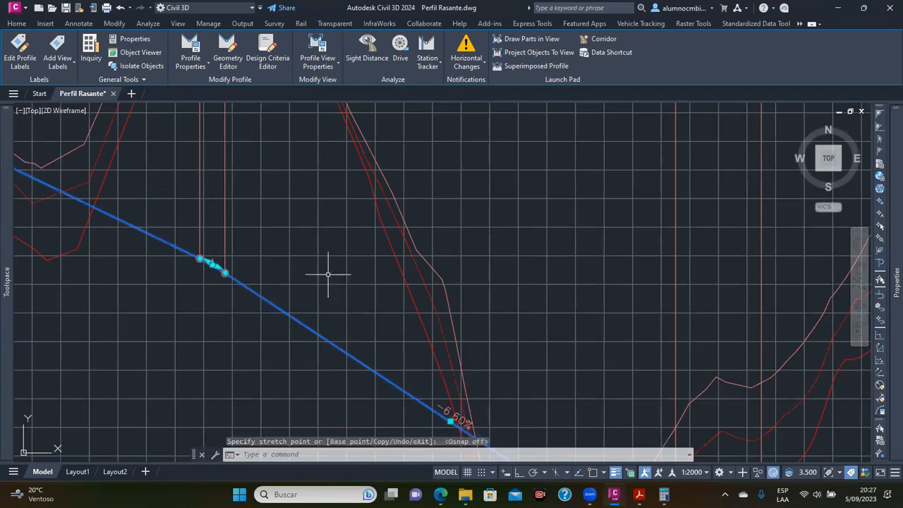
{"action": "scroll", "coordinate": [329, 272], "scroll_direction": "up", "scroll_amount": 4}
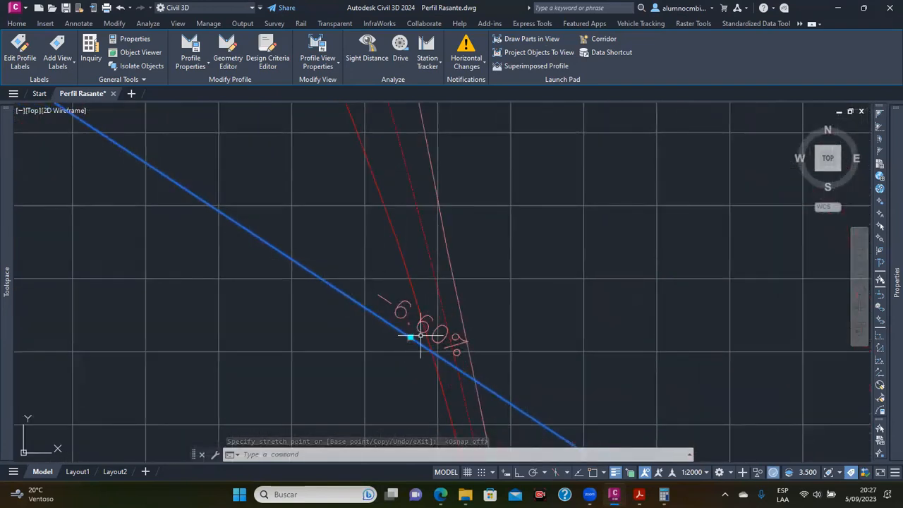
{"action": "scroll", "coordinate": [415, 304], "scroll_direction": "up", "scroll_amount": 2}
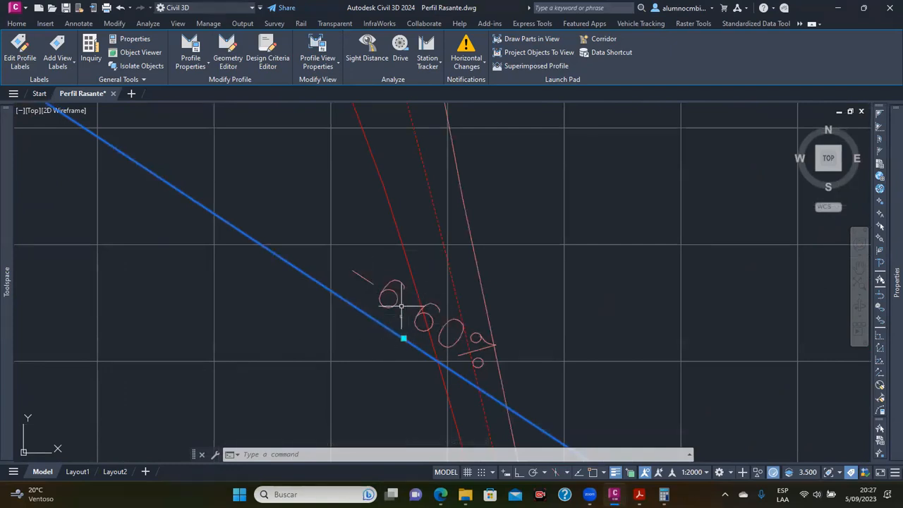
{"action": "scroll", "coordinate": [404, 305], "scroll_direction": "down", "scroll_amount": 5}
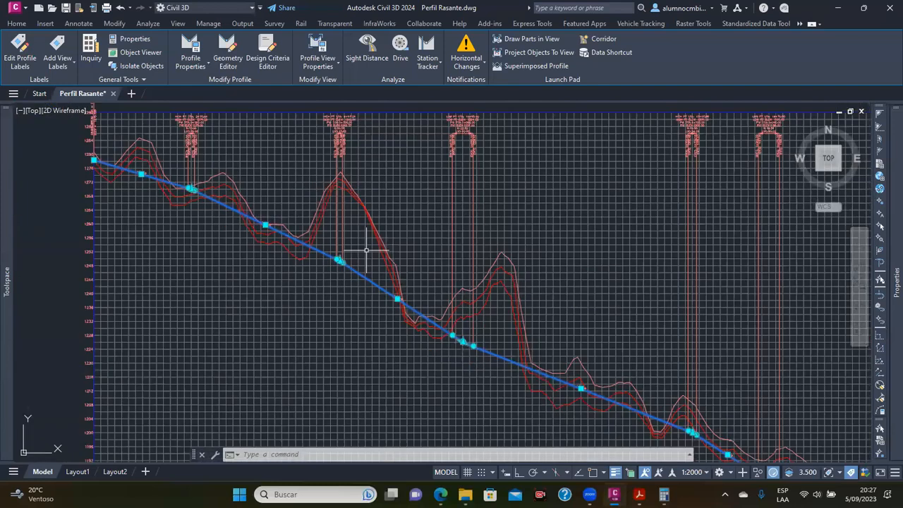
Raise the same PVI freehand so the tangent before it slopes about -3.39% and the tangent after it is much steeper
{"action": "scroll", "coordinate": [356, 275], "scroll_direction": "up", "scroll_amount": 6}
{"action": "scroll", "coordinate": [356, 266], "scroll_direction": "up", "scroll_amount": 2}
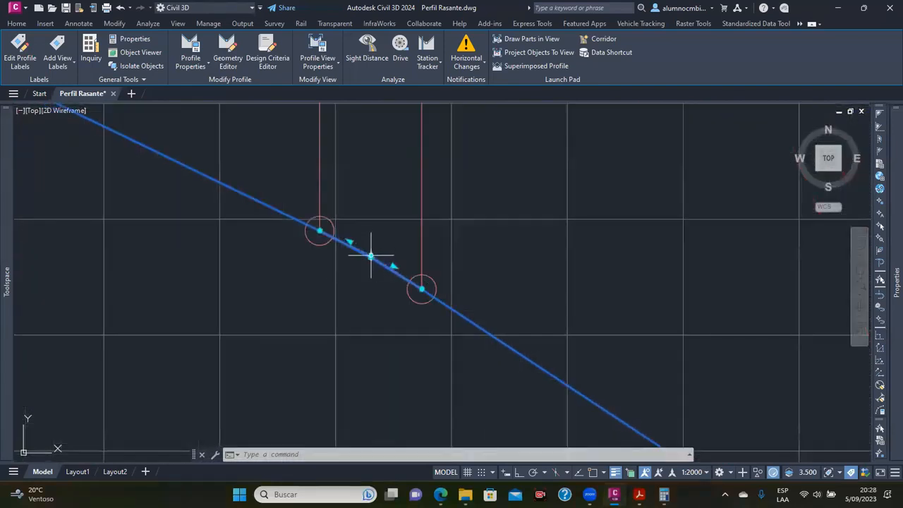
{"action": "left_click", "coordinate": [371, 256]}
{"action": "scroll", "coordinate": [385, 224], "scroll_direction": "down", "scroll_amount": 4}
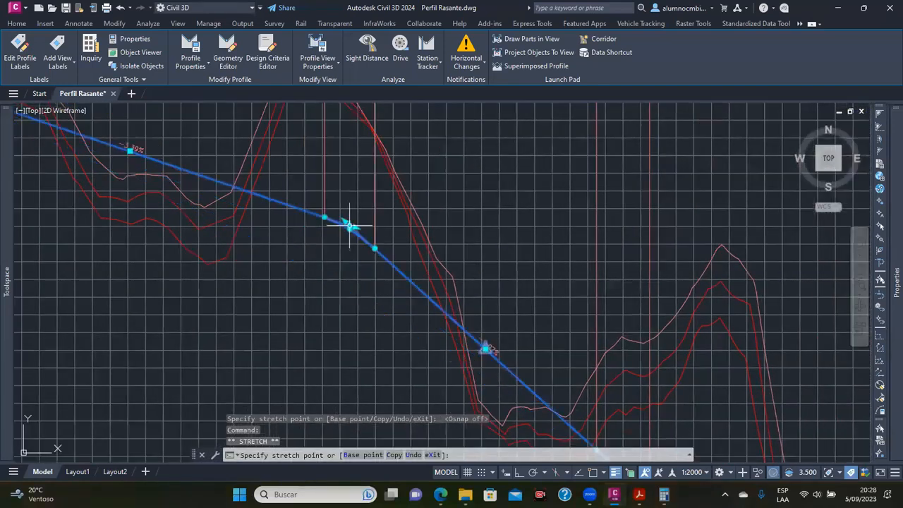
{"action": "left_click", "coordinate": [349, 226]}
{"action": "scroll", "coordinate": [474, 356], "scroll_direction": "up", "scroll_amount": 8}
{"action": "scroll", "coordinate": [400, 281], "scroll_direction": "down", "scroll_amount": 4}
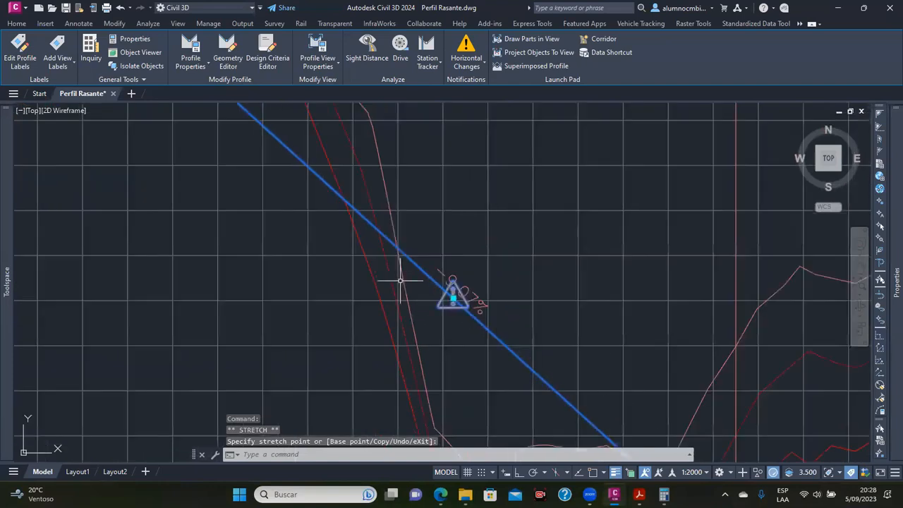
{"action": "scroll", "coordinate": [400, 281], "scroll_direction": "down", "scroll_amount": 3}
Lower the PVI near station 0+306 to about elevation 1256 m, flattening the following tangent to about -0.44%
{"action": "scroll", "coordinate": [435, 296], "scroll_direction": "up", "scroll_amount": 5}
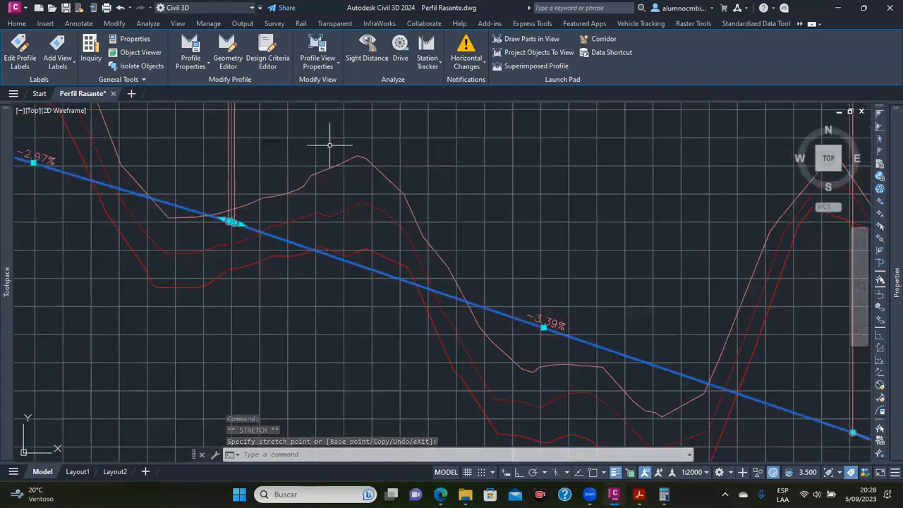
{"action": "scroll", "coordinate": [212, 240], "scroll_direction": "up", "scroll_amount": 6}
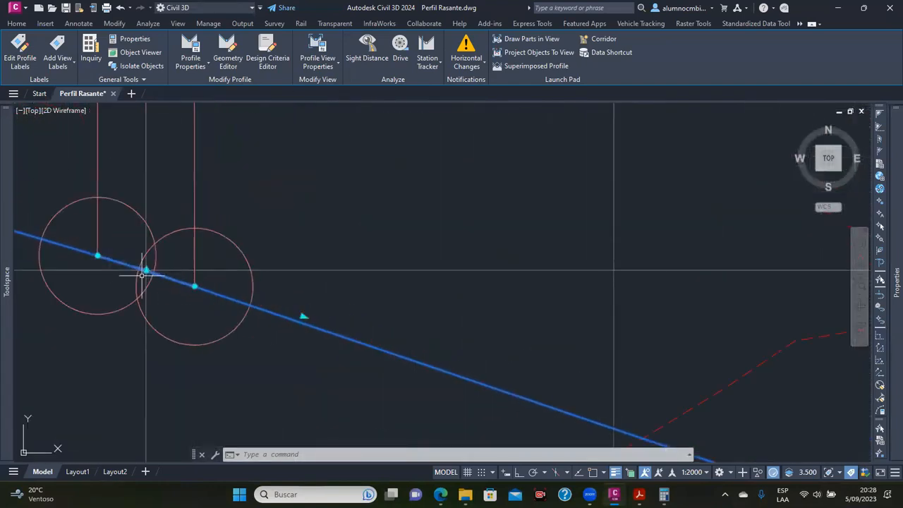
{"action": "scroll", "coordinate": [171, 238], "scroll_direction": "up", "scroll_amount": 2}
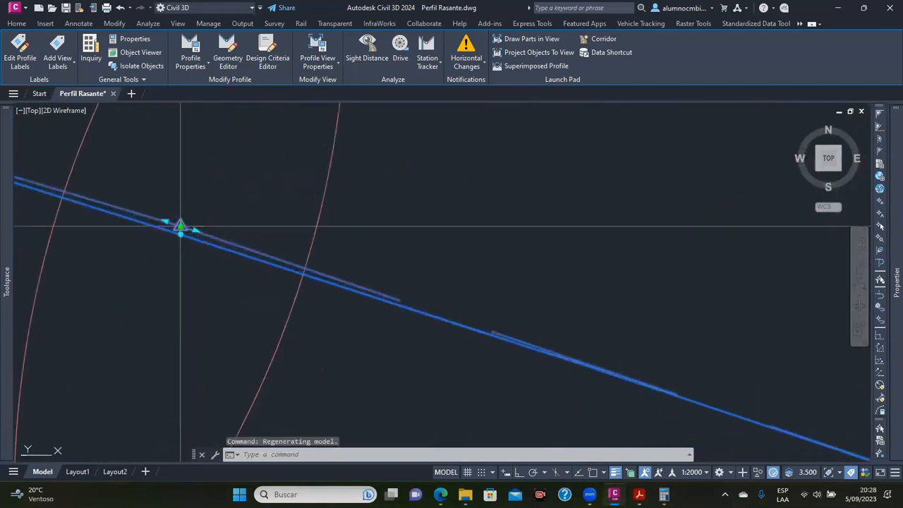
{"action": "left_click", "coordinate": [180, 227]}
{"action": "scroll", "coordinate": [188, 202], "scroll_direction": "down", "scroll_amount": 6}
{"action": "scroll", "coordinate": [196, 199], "scroll_direction": "down", "scroll_amount": 12}
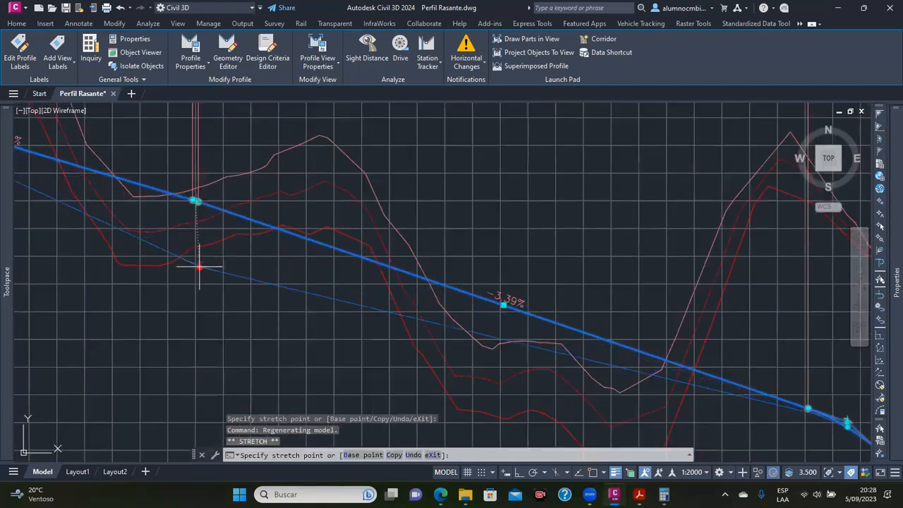
{"action": "middle_click_drag", "start_coordinate": [199, 283], "coordinate": [196, 230]}
{"action": "scroll", "coordinate": [196, 229], "scroll_direction": "down", "scroll_amount": 5}
{"action": "left_click", "coordinate": [209, 262]}
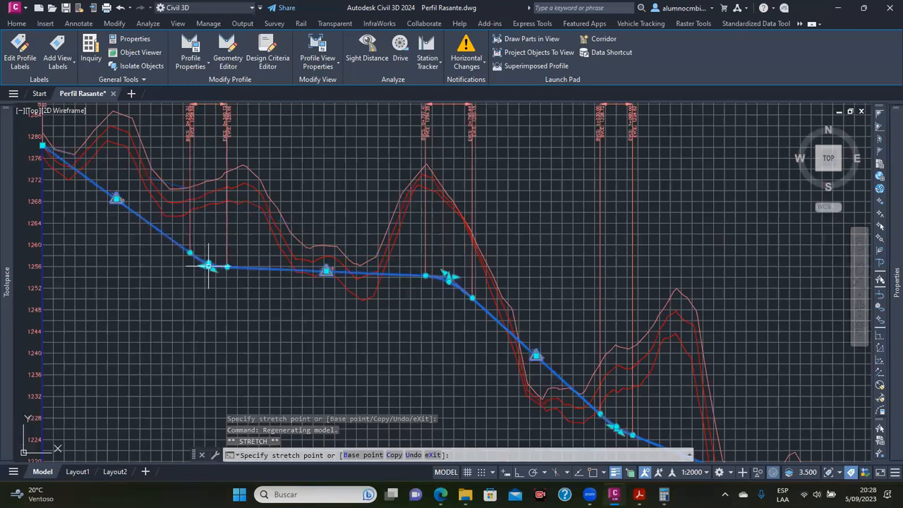
Clear the selection and examine the warning symbol and slope label on the nearly flat tangent for the violated design check
{"action": "scroll", "coordinate": [310, 274], "scroll_direction": "up", "scroll_amount": 10}
{"action": "key", "text": "Escape"}
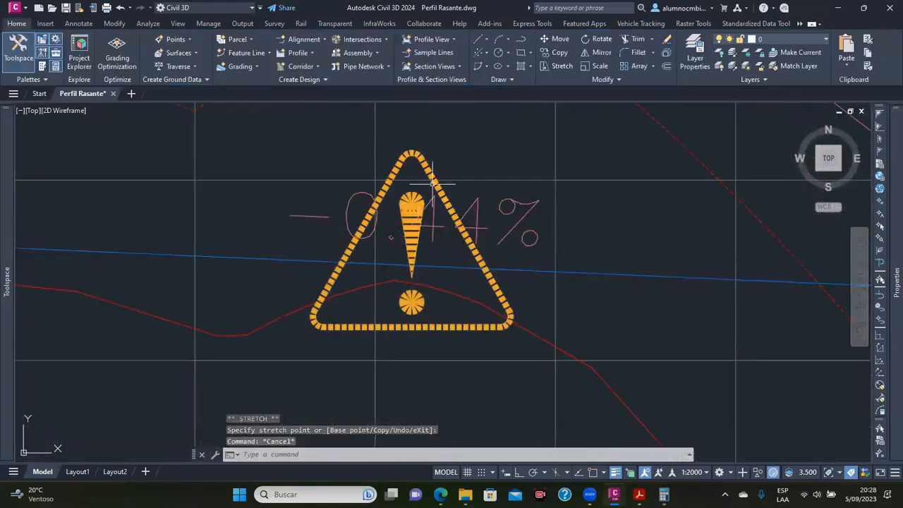
{"action": "mouse_move", "coordinate": [380, 211]}
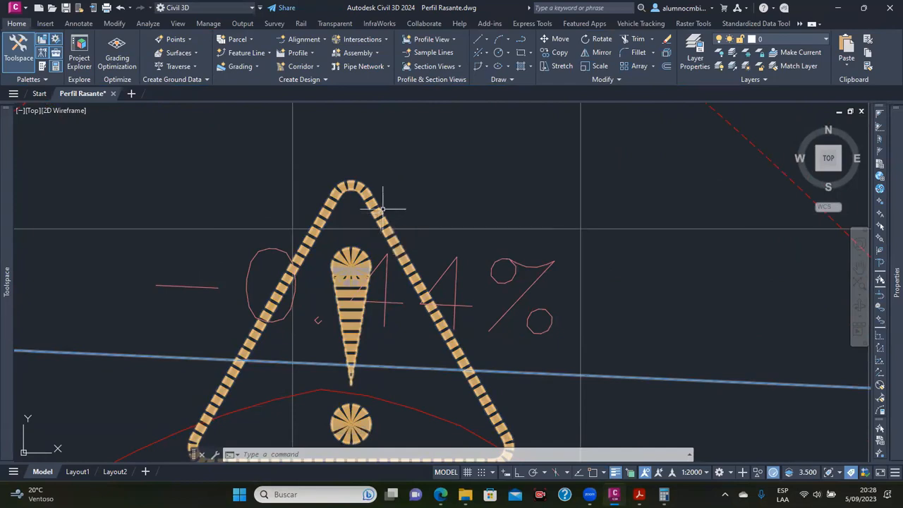
{"action": "middle_click_drag", "start_coordinate": [392, 253], "coordinate": [342, 210]}
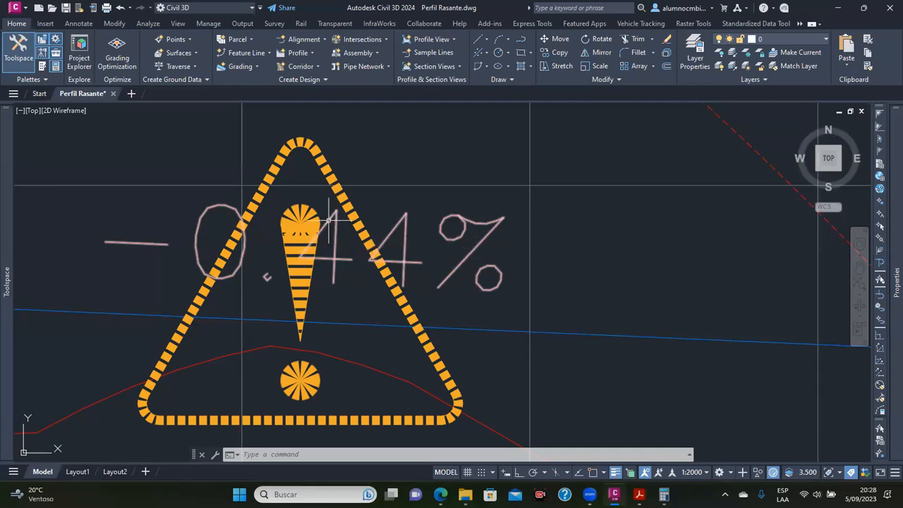
{"action": "scroll", "coordinate": [182, 208], "scroll_direction": "down", "scroll_amount": 2}
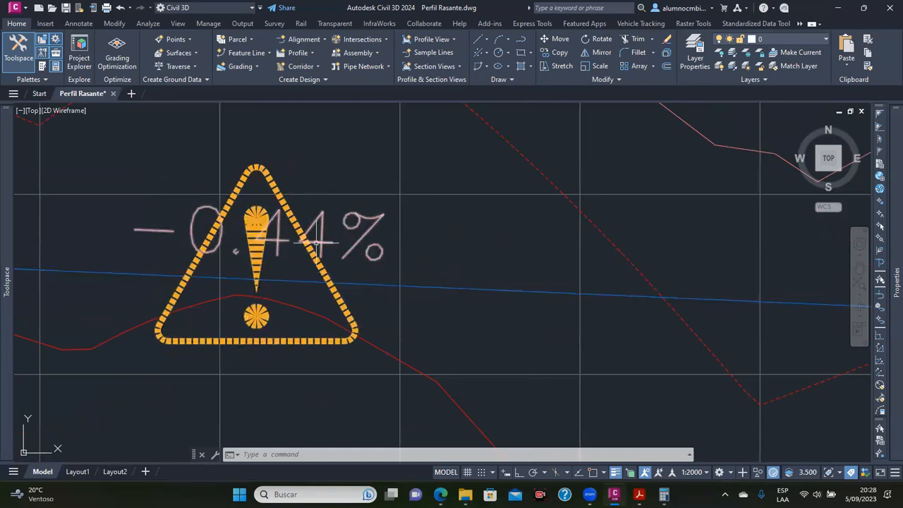
{"action": "scroll", "coordinate": [348, 236], "scroll_direction": "up", "scroll_amount": 2}
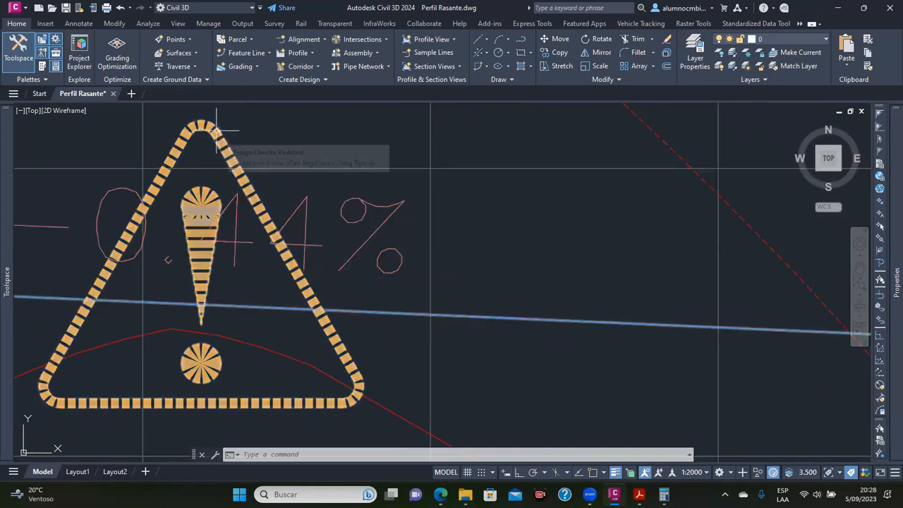
{"action": "scroll", "coordinate": [216, 129], "scroll_direction": "down", "scroll_amount": 4}
{"action": "scroll", "coordinate": [216, 130], "scroll_direction": "down", "scroll_amount": 3}
{"action": "middle_click_drag", "start_coordinate": [216, 129], "coordinate": [322, 207]}
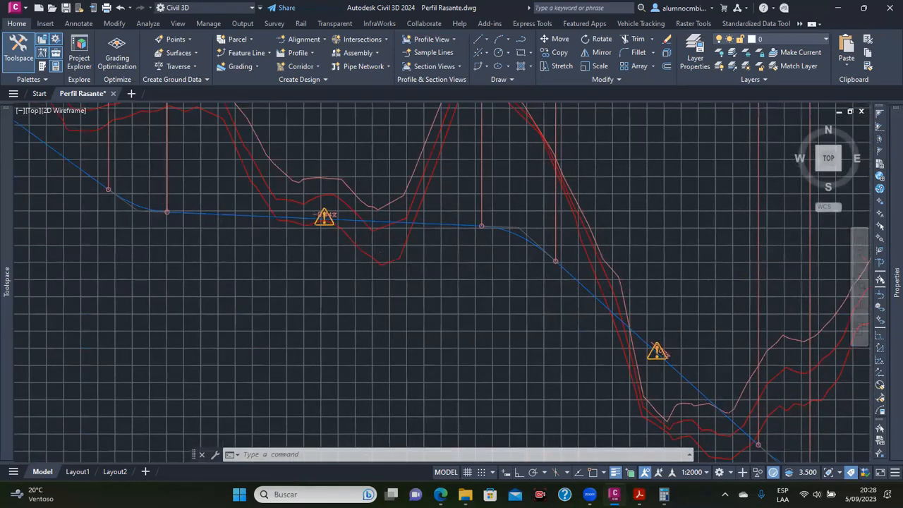
{"action": "scroll", "coordinate": [346, 215], "scroll_direction": "up", "scroll_amount": 5}
{"action": "scroll", "coordinate": [351, 214], "scroll_direction": "down", "scroll_amount": 3}
Open the geometry editor for the grade profile and move its layout tools clear of the profile lines
{"action": "scroll", "coordinate": [335, 215], "scroll_direction": "down", "scroll_amount": 2}
{"action": "middle_click_drag", "start_coordinate": [310, 220], "coordinate": [419, 273]}
{"action": "middle_click_drag", "start_coordinate": [296, 258], "coordinate": [375, 299]}
{"action": "scroll", "coordinate": [298, 262], "scroll_direction": "down", "scroll_amount": 2}
{"action": "scroll", "coordinate": [343, 282], "scroll_direction": "up", "scroll_amount": 3}
{"action": "left_click", "coordinate": [349, 279]}
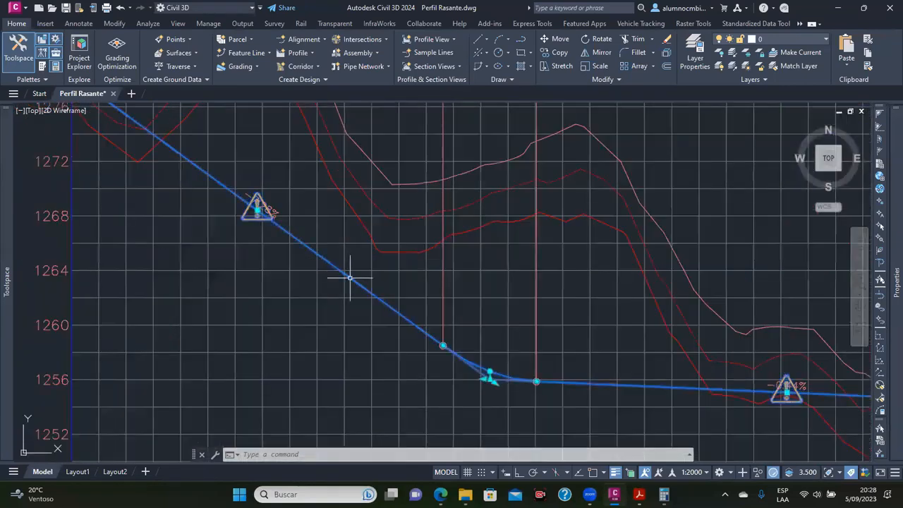
{"action": "scroll", "coordinate": [349, 279], "scroll_direction": "down", "scroll_amount": 2}
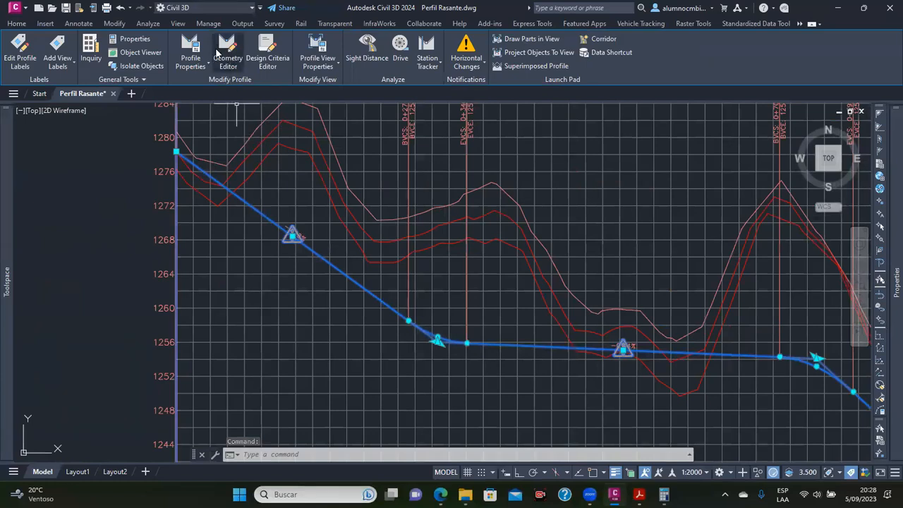
{"action": "left_click", "coordinate": [232, 56]}
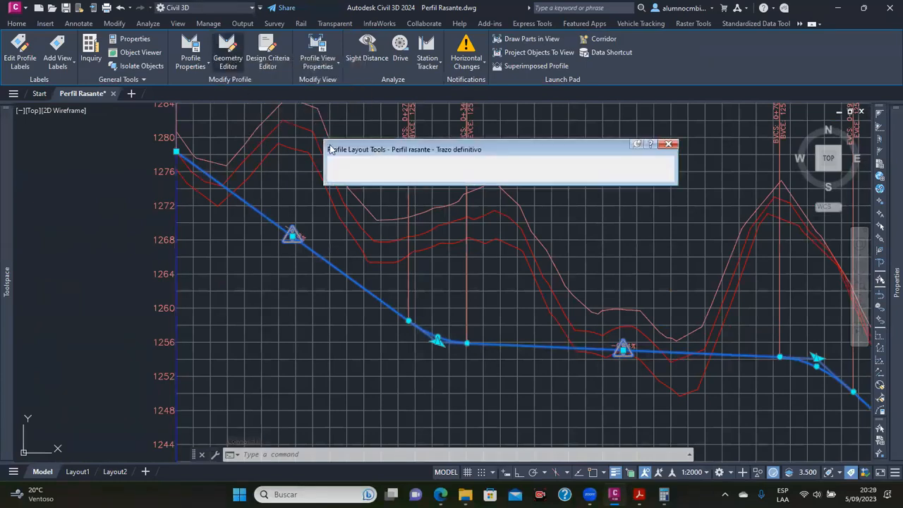
{"action": "middle_click_drag", "start_coordinate": [405, 222], "coordinate": [473, 275]}
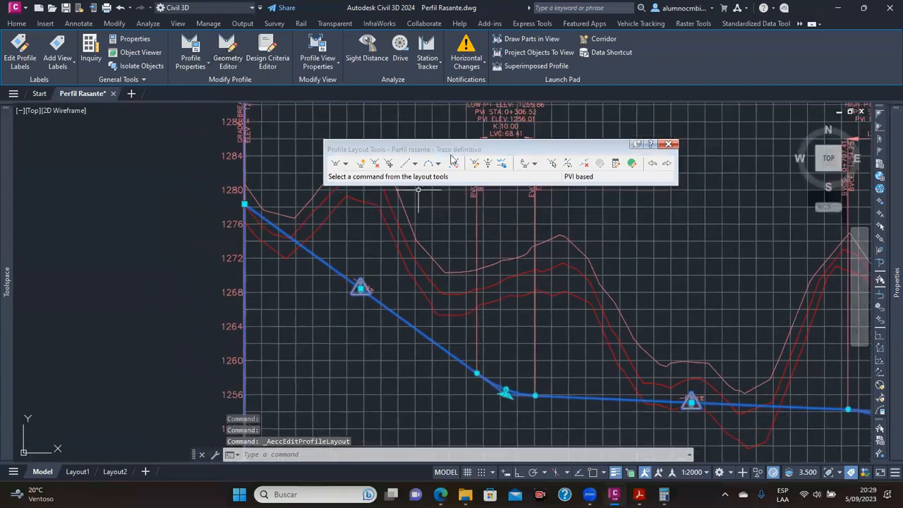
{"action": "left_click_drag", "start_coordinate": [465, 149], "coordinate": [469, 127]}
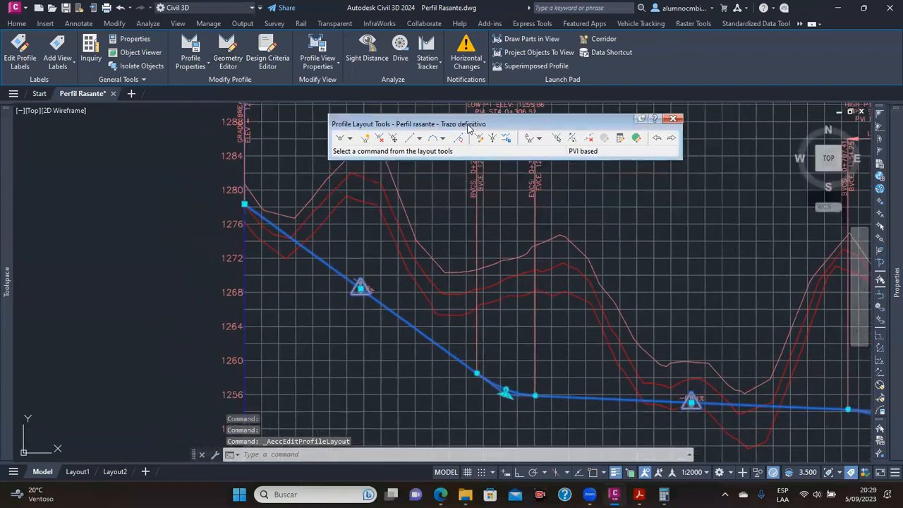
Show the profile layout parameters beside the start of the profile and select the PVI at station 0+000 for editing
{"action": "left_click", "coordinate": [620, 139]}
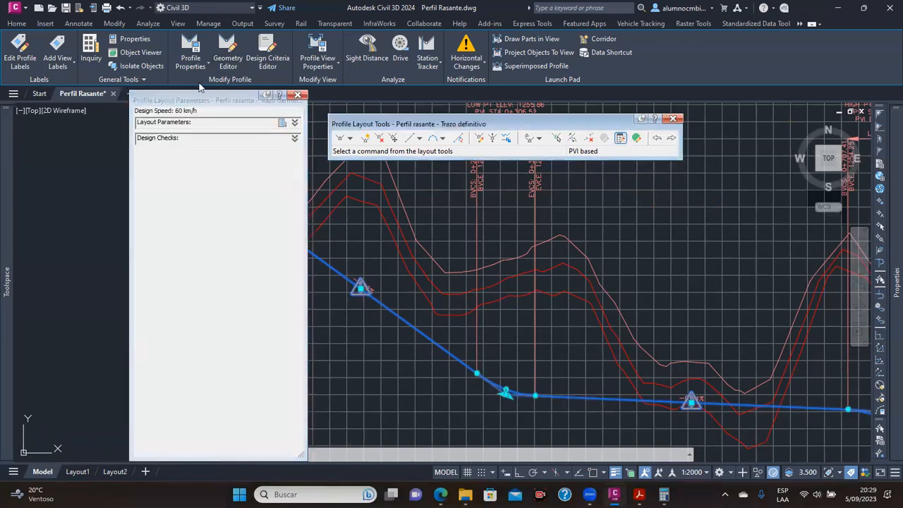
{"action": "left_click_drag", "start_coordinate": [150, 94], "coordinate": [74, 83]}
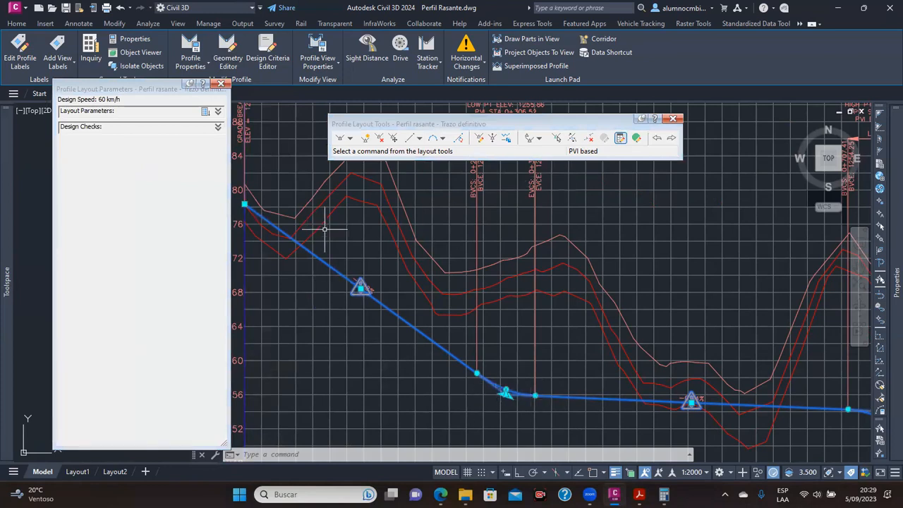
{"action": "left_click", "coordinate": [556, 139]}
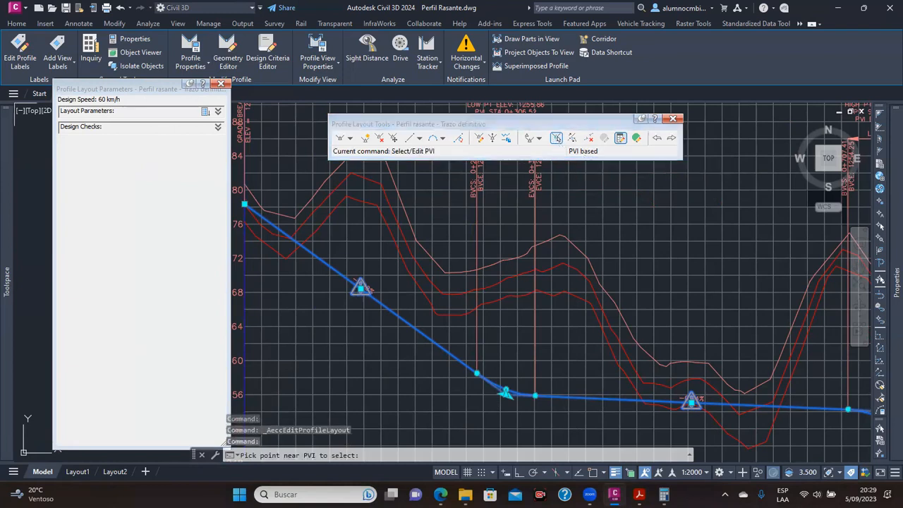
{"action": "middle_click_drag", "start_coordinate": [284, 218], "coordinate": [332, 231]}
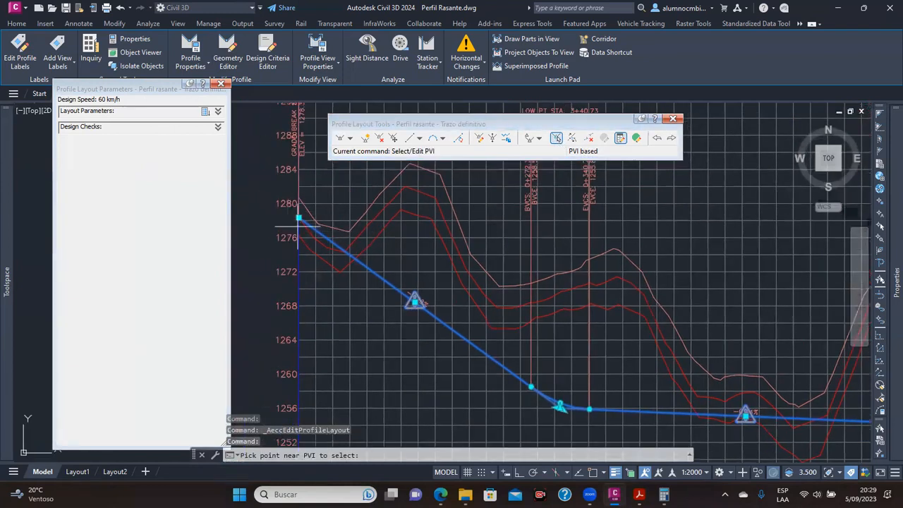
{"action": "left_click", "coordinate": [304, 220]}
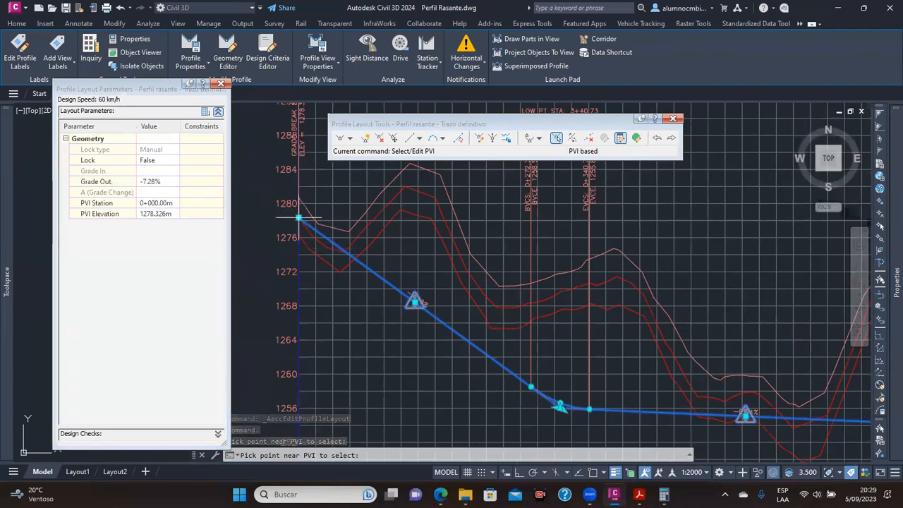
Set the grade out of the profile's starting PVI at station 0+000 to -6.5%
{"action": "middle_click_drag", "start_coordinate": [298, 218], "coordinate": [333, 210]}
{"action": "middle_click_drag", "start_coordinate": [376, 241], "coordinate": [467, 259]}
{"action": "scroll", "coordinate": [450, 236], "scroll_direction": "down", "scroll_amount": 4}
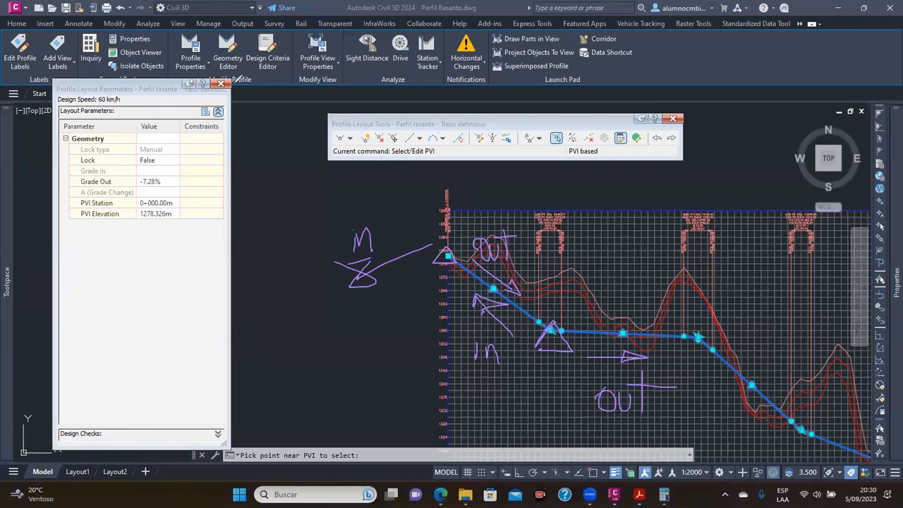
{"action": "left_click", "coordinate": [236, 81]}
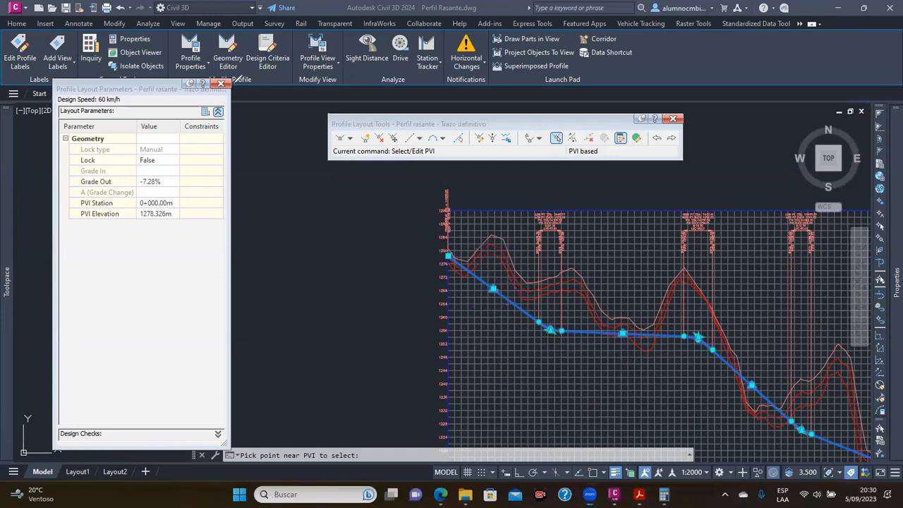
{"action": "scroll", "coordinate": [481, 261], "scroll_direction": "up", "scroll_amount": 4}
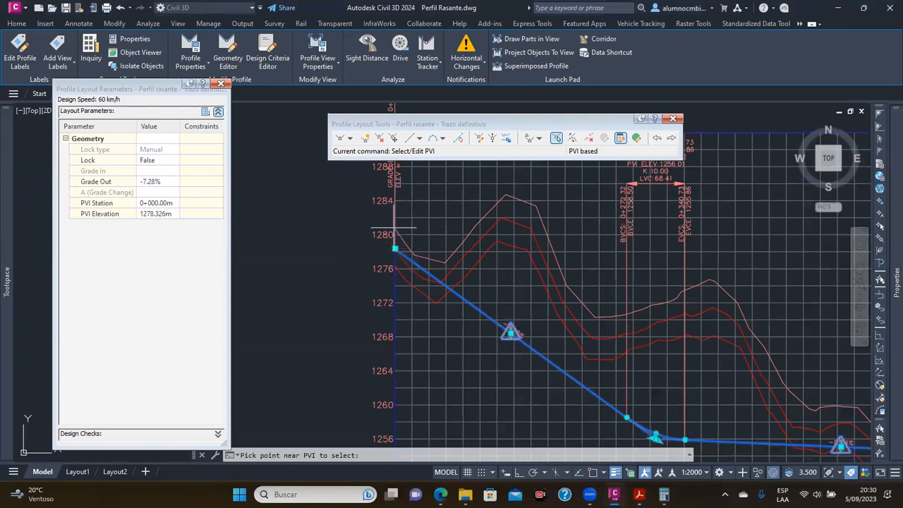
{"action": "left_click", "coordinate": [396, 231]}
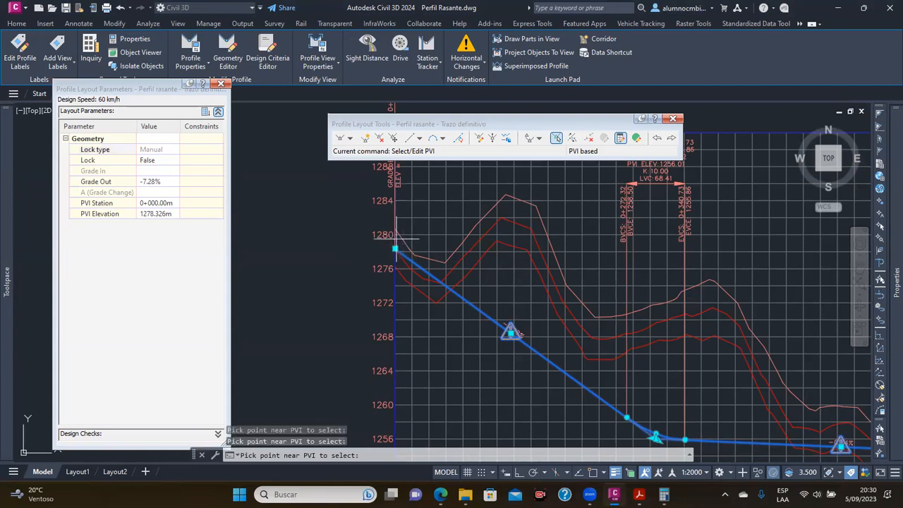
{"action": "left_click", "coordinate": [163, 181]}
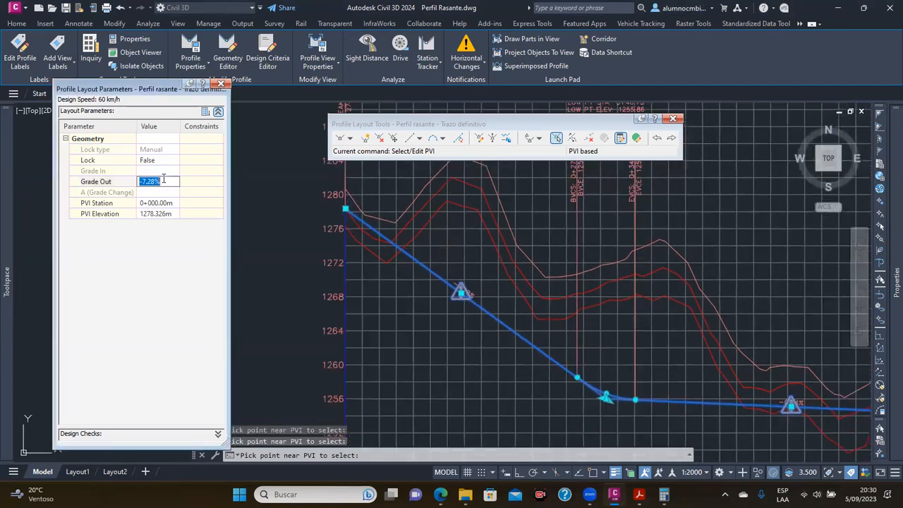
{"action": "type", "text": "-6.5"}
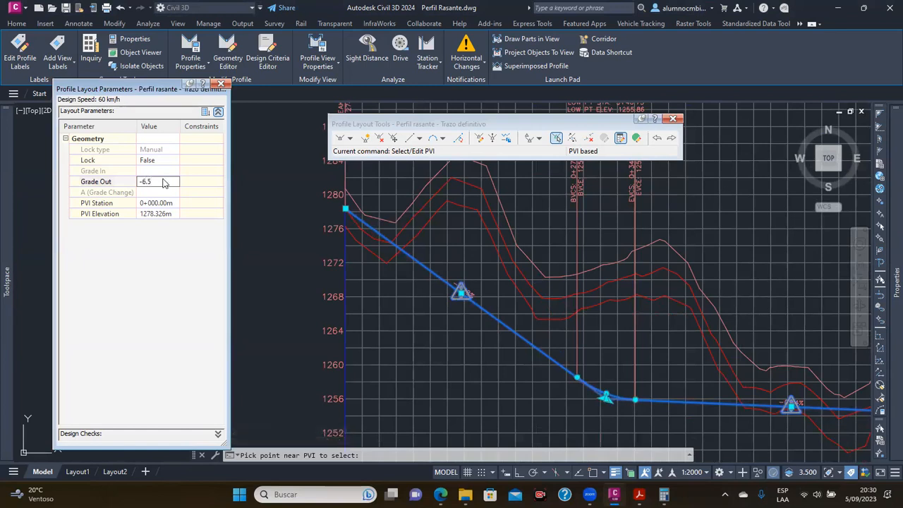
{"action": "key", "text": "Return"}
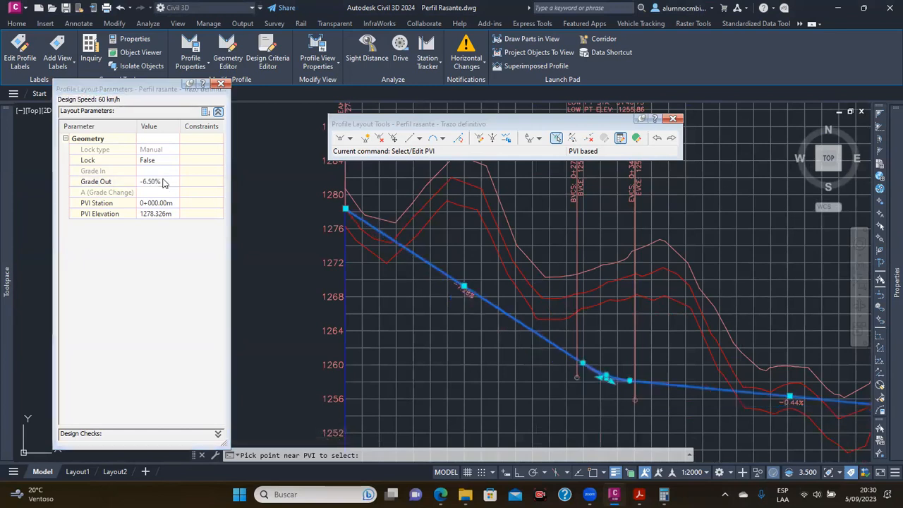
Set the grade out of the starting PVI at station 0+000 to -5%
{"action": "scroll", "coordinate": [469, 298], "scroll_direction": "up", "scroll_amount": 3}
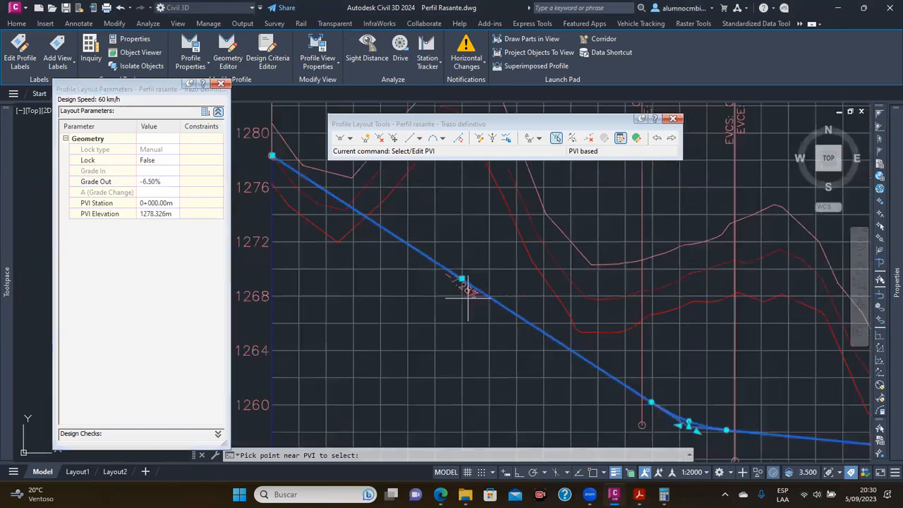
{"action": "scroll", "coordinate": [424, 236], "scroll_direction": "down", "scroll_amount": 3}
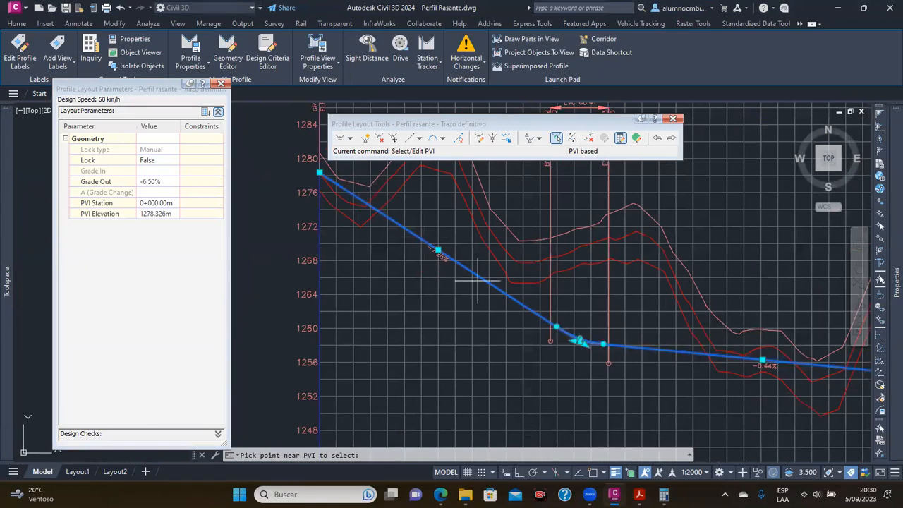
{"action": "scroll", "coordinate": [430, 254], "scroll_direction": "up", "scroll_amount": 3}
{"action": "scroll", "coordinate": [422, 226], "scroll_direction": "down", "scroll_amount": 4}
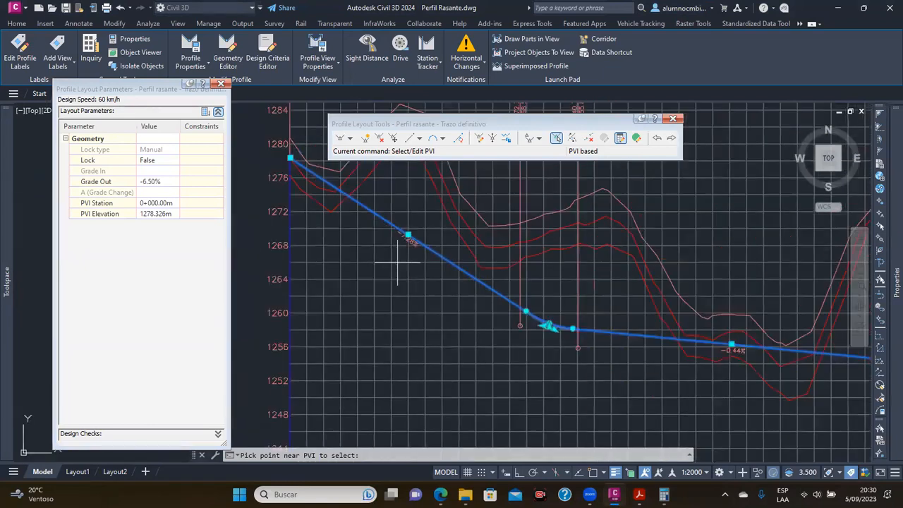
{"action": "scroll", "coordinate": [471, 379], "scroll_direction": "down", "scroll_amount": 2}
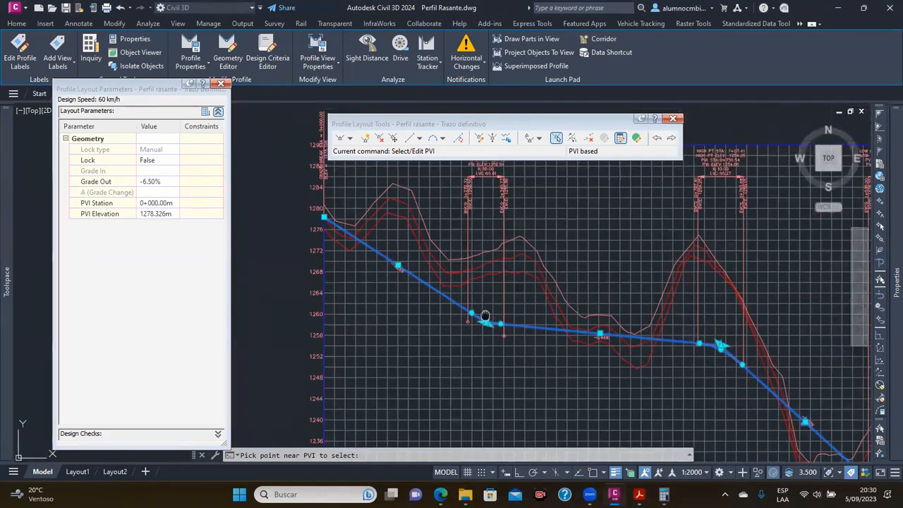
{"action": "left_click", "coordinate": [168, 181]}
{"action": "type", "text": "-5"}
{"action": "key", "text": "Return"}
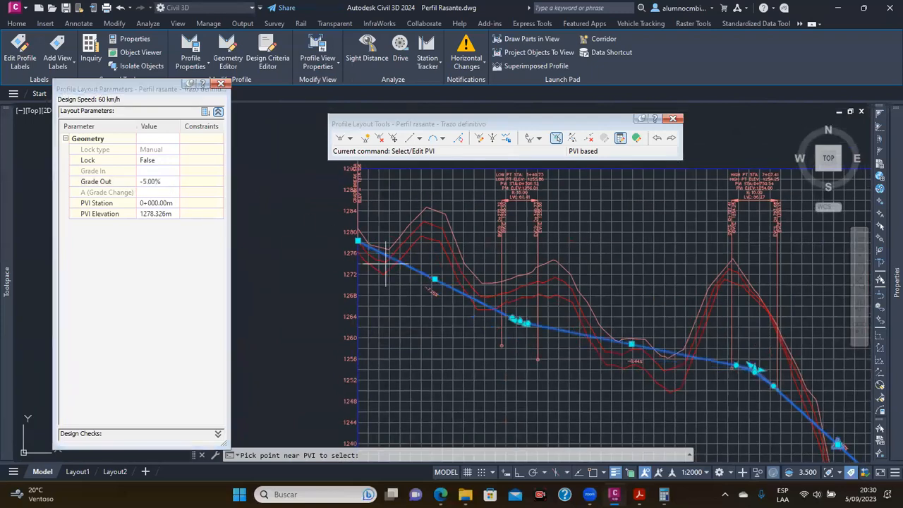
Set the grade out of the starting PVI at station 0+000 to -4%
{"action": "left_click", "coordinate": [159, 182]}
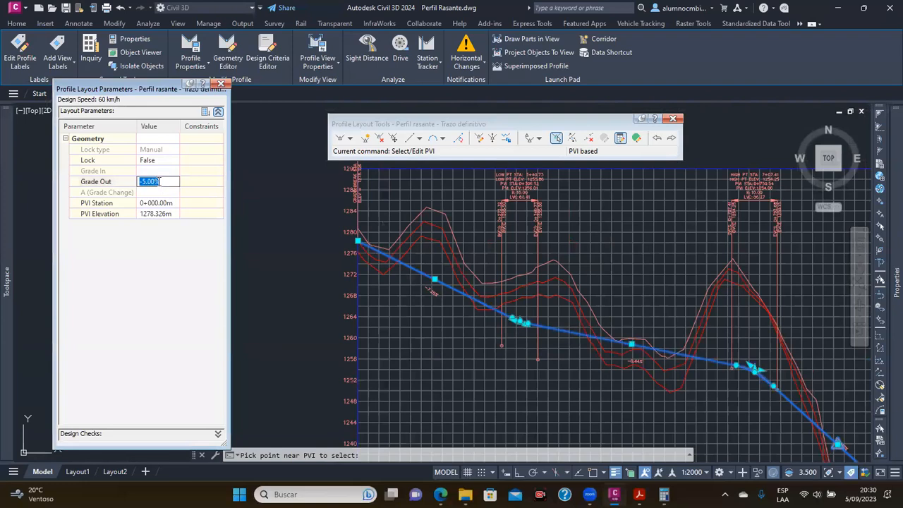
{"action": "type", "text": "-4"}
{"action": "key", "text": "Return"}
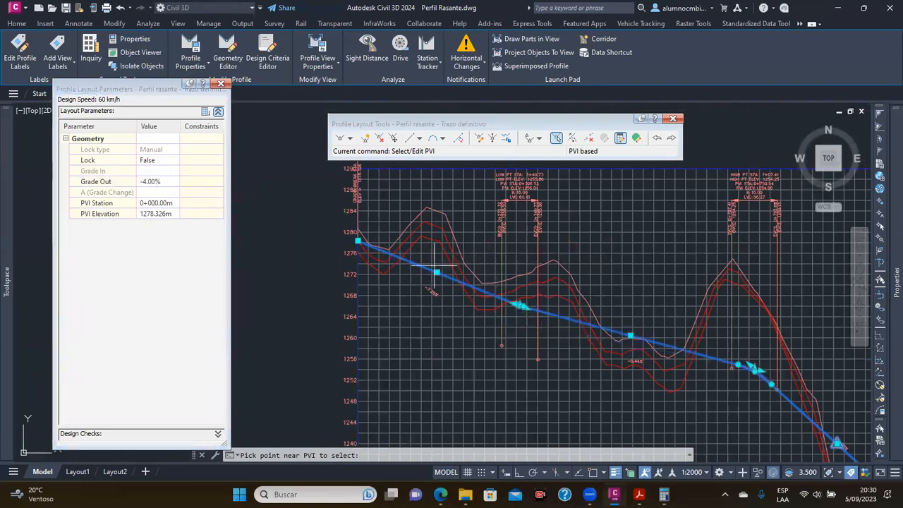
Examine the warning symbol, the slope label and both end PVIs of the steep tangent between stations 0+750 and 1+060
{"action": "middle_click_drag", "start_coordinate": [600, 339], "coordinate": [573, 326]}
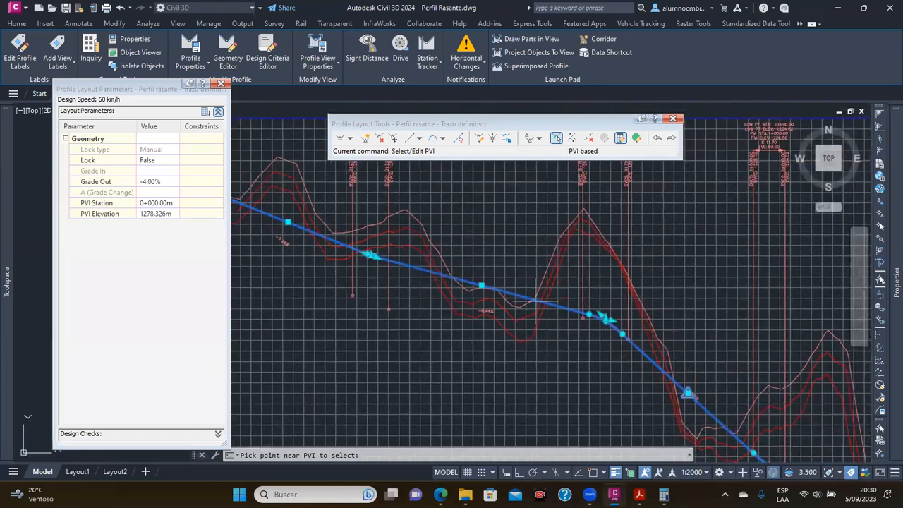
{"action": "scroll", "coordinate": [561, 340], "scroll_direction": "up", "scroll_amount": 5}
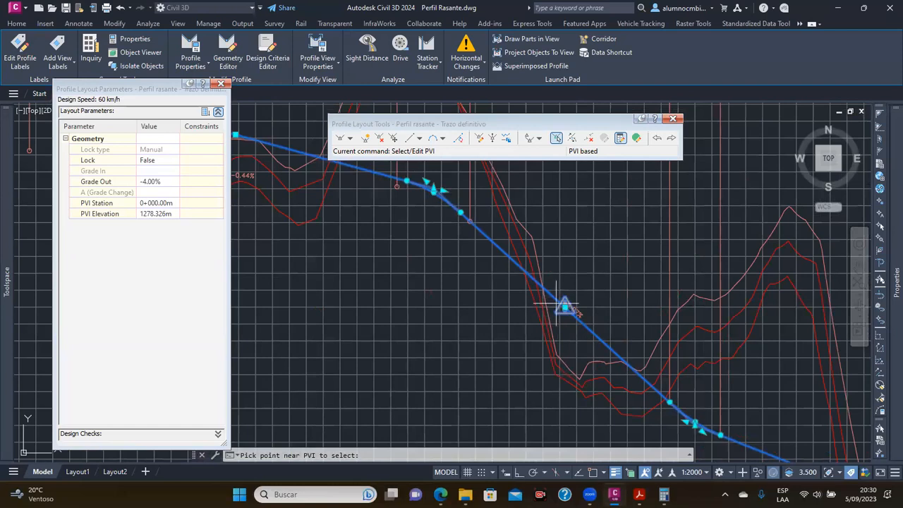
{"action": "scroll", "coordinate": [555, 303], "scroll_direction": "up", "scroll_amount": 2}
{"action": "scroll", "coordinate": [553, 289], "scroll_direction": "up", "scroll_amount": 5}
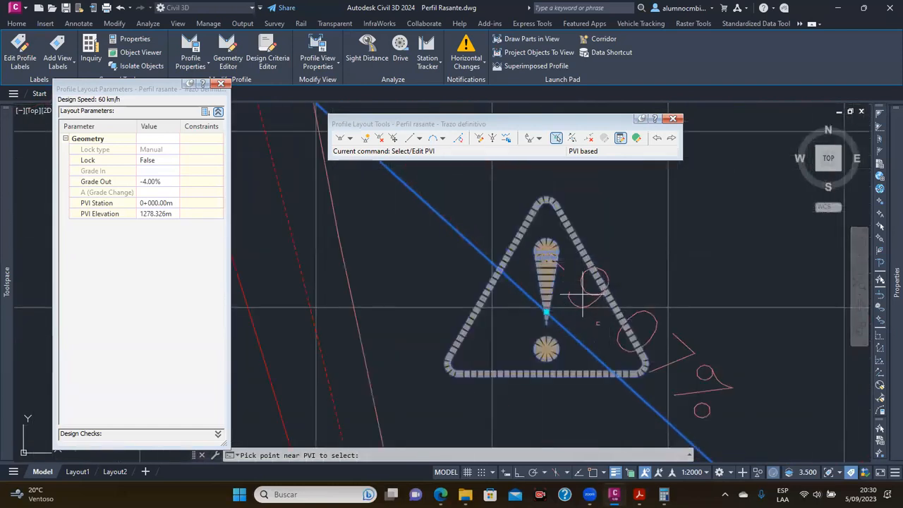
{"action": "scroll", "coordinate": [584, 291], "scroll_direction": "down", "scroll_amount": 8}
{"action": "scroll", "coordinate": [427, 187], "scroll_direction": "up", "scroll_amount": 2}
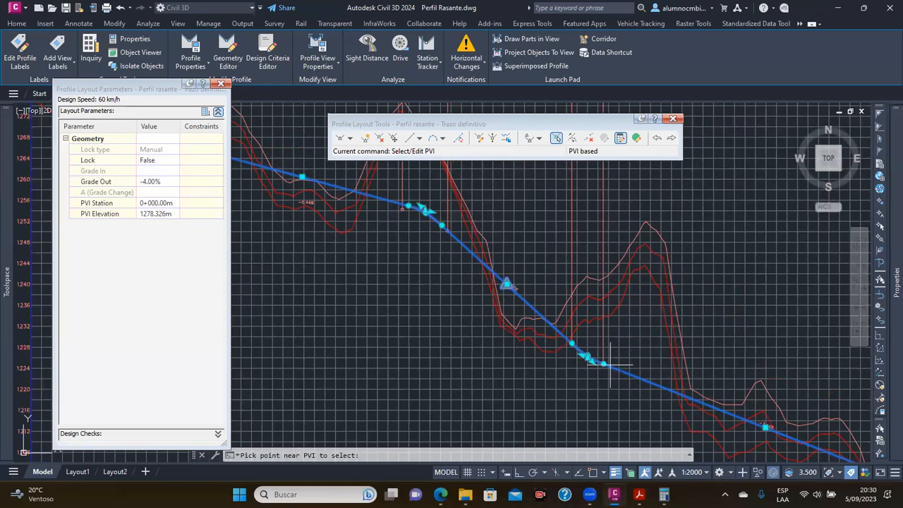
{"action": "middle_click_drag", "start_coordinate": [619, 376], "coordinate": [541, 356]}
{"action": "middle_click_drag", "start_coordinate": [357, 192], "coordinate": [372, 242]}
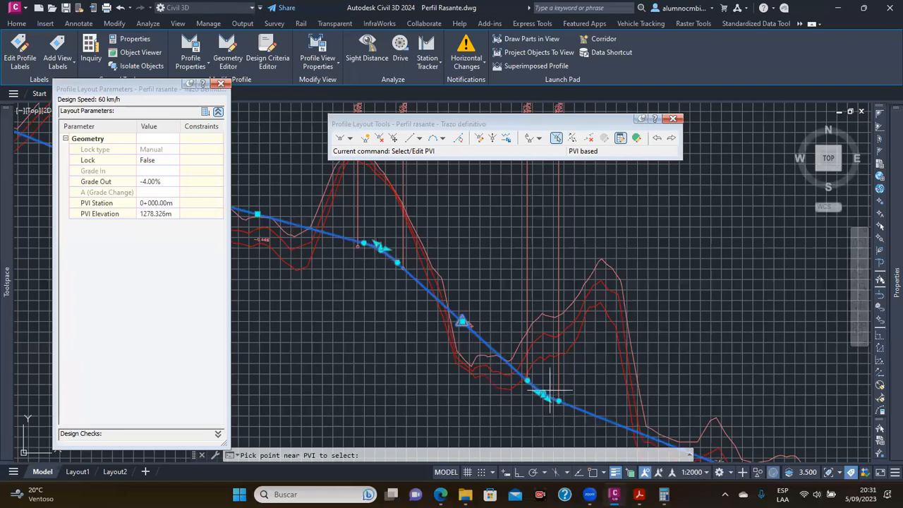
{"action": "scroll", "coordinate": [550, 391], "scroll_direction": "up", "scroll_amount": 4}
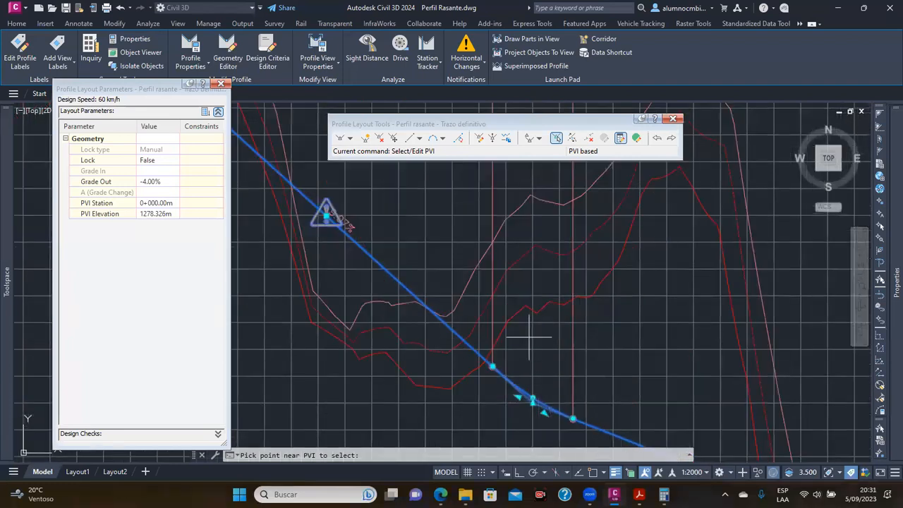
{"action": "scroll", "coordinate": [529, 338], "scroll_direction": "down", "scroll_amount": 2}
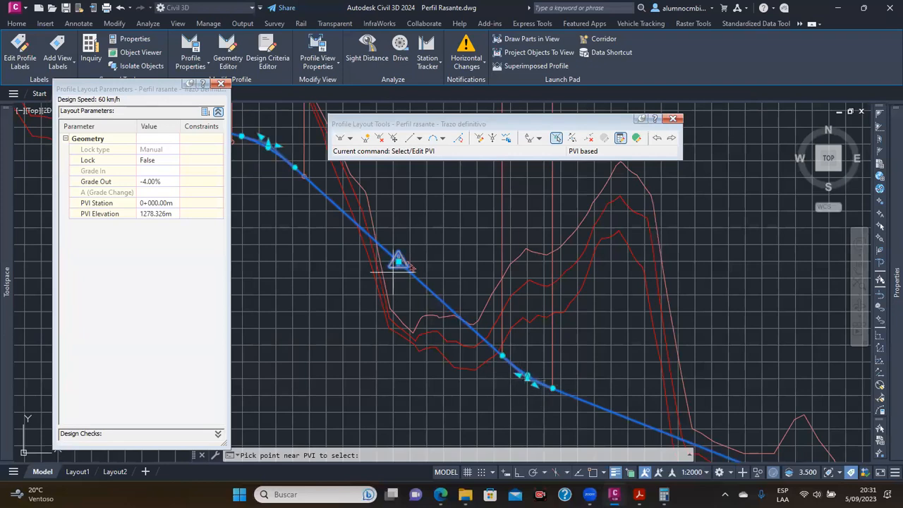
{"action": "middle_click_drag", "start_coordinate": [395, 269], "coordinate": [552, 357]}
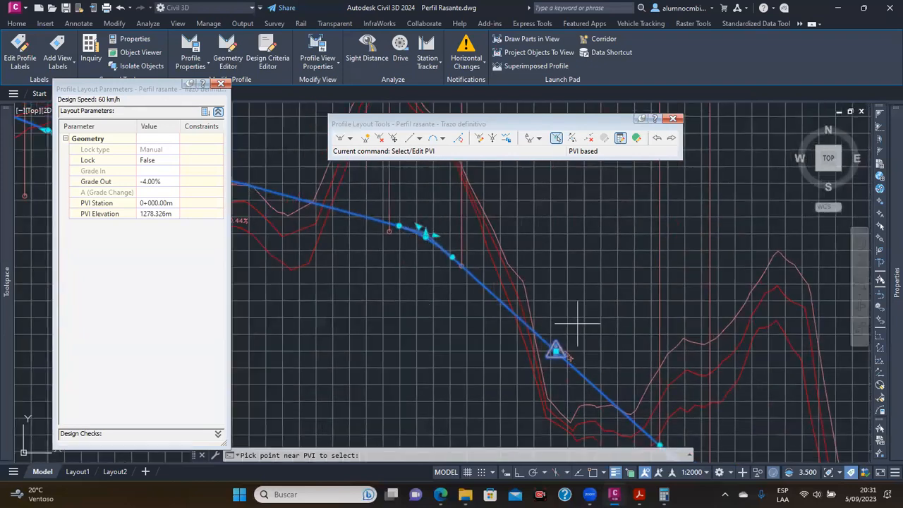
{"action": "scroll", "coordinate": [446, 279], "scroll_direction": "down", "scroll_amount": 2}
{"action": "mouse_move", "coordinate": [531, 334]}
{"action": "middle_mouse_down"}
{"action": "mouse_move", "coordinate": [408, 275]}
{"action": "mouse_move", "coordinate": [621, 346]}
{"action": "mouse_move", "coordinate": [441, 263]}
{"action": "middle_mouse_up"}
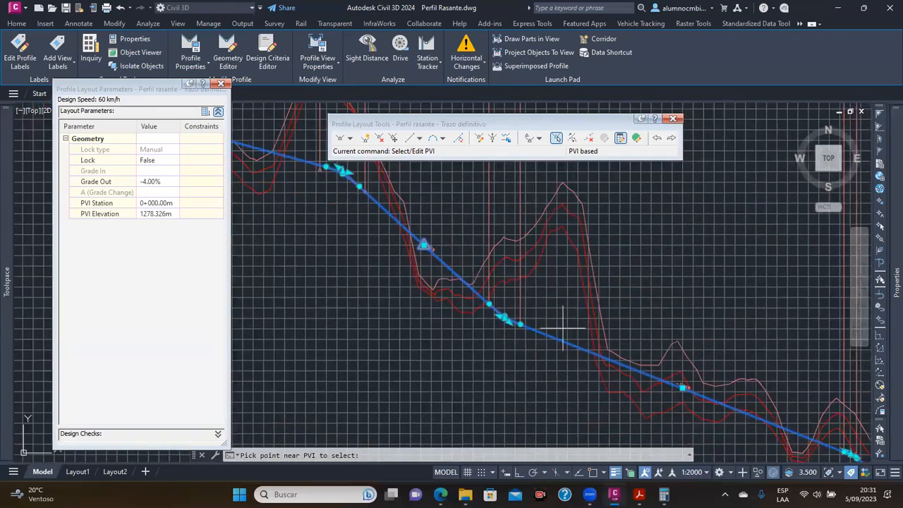
Select the sag PVI at station 1+060 and set its grade in to -6%
{"action": "left_click", "coordinate": [503, 318]}
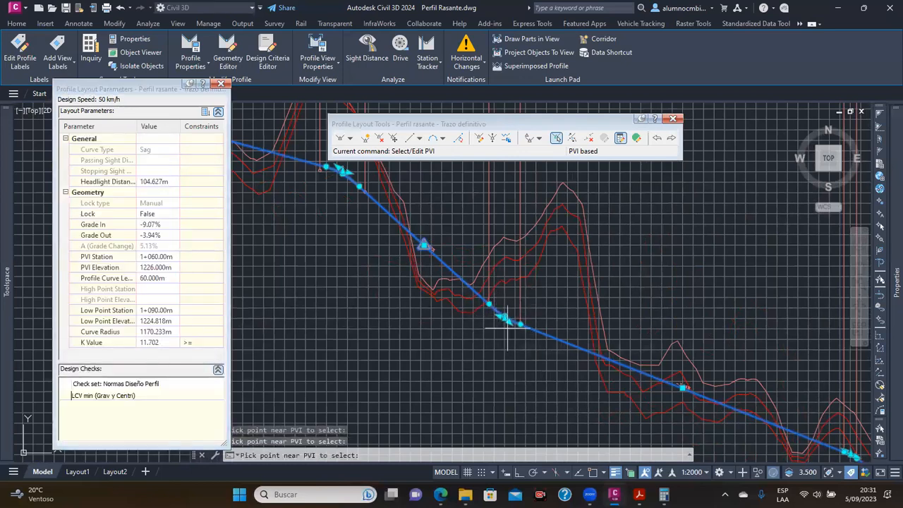
{"action": "scroll", "coordinate": [433, 234], "scroll_direction": "up", "scroll_amount": 4}
{"action": "scroll", "coordinate": [432, 240], "scroll_direction": "down", "scroll_amount": 2}
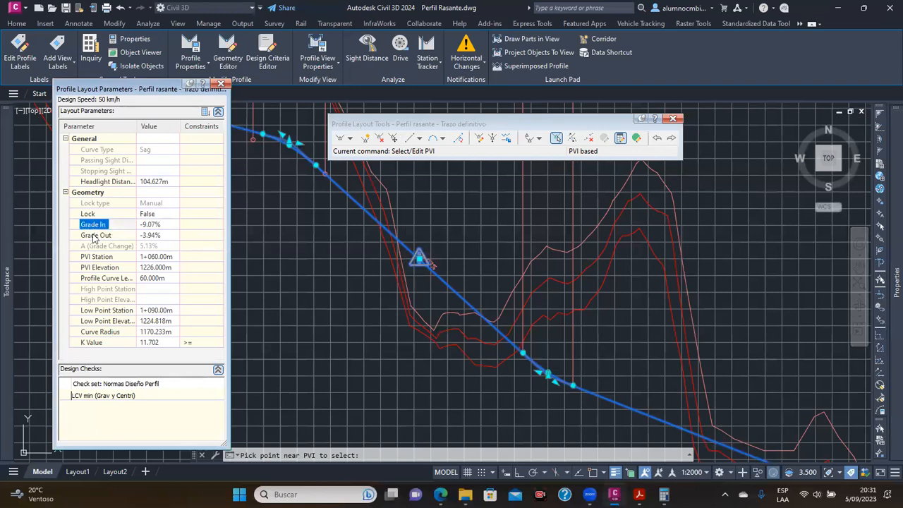
{"action": "left_click", "coordinate": [156, 225]}
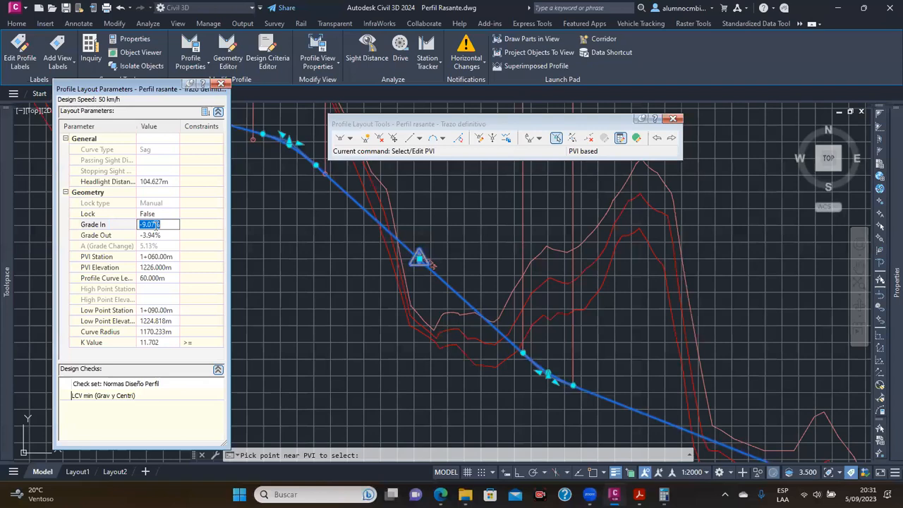
{"action": "type", "text": "-6"}
{"action": "key", "text": "Return"}
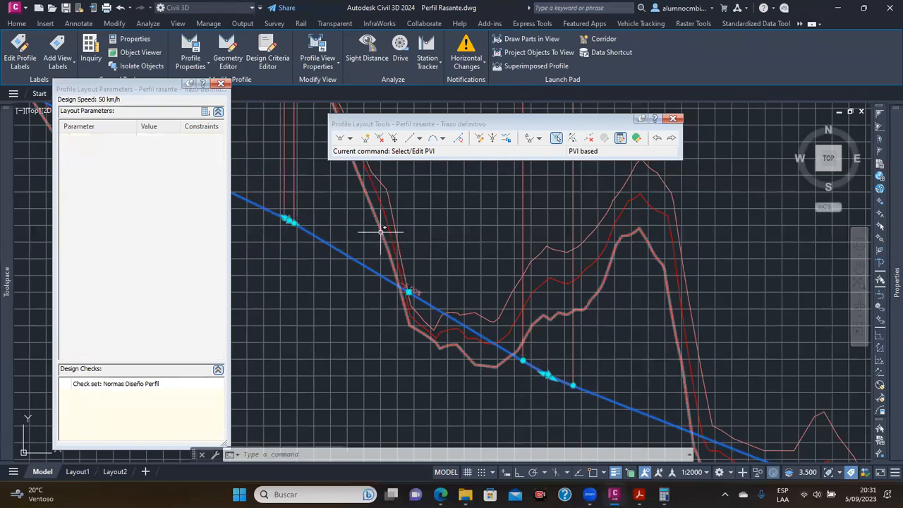
Open the profile entities table, shorten it to uncover the profile, and keep it from collapsing
{"action": "scroll", "coordinate": [374, 237], "scroll_direction": "down", "scroll_amount": 4}
{"action": "scroll", "coordinate": [463, 279], "scroll_direction": "up", "scroll_amount": 3}
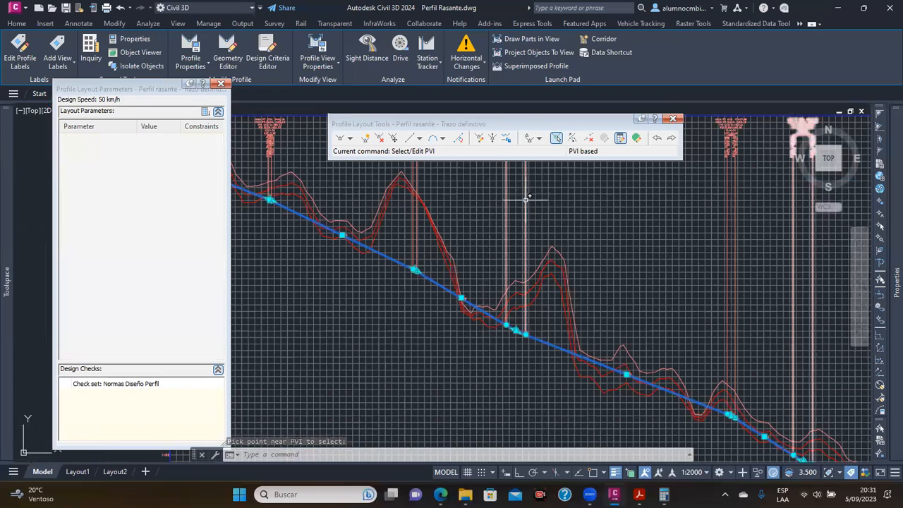
{"action": "left_click", "coordinate": [637, 139]}
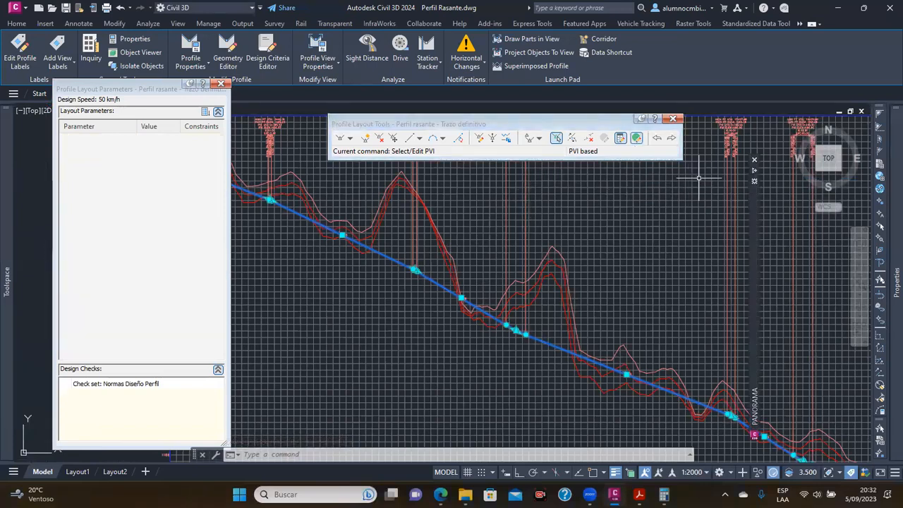
{"action": "mouse_move", "coordinate": [755, 175]}
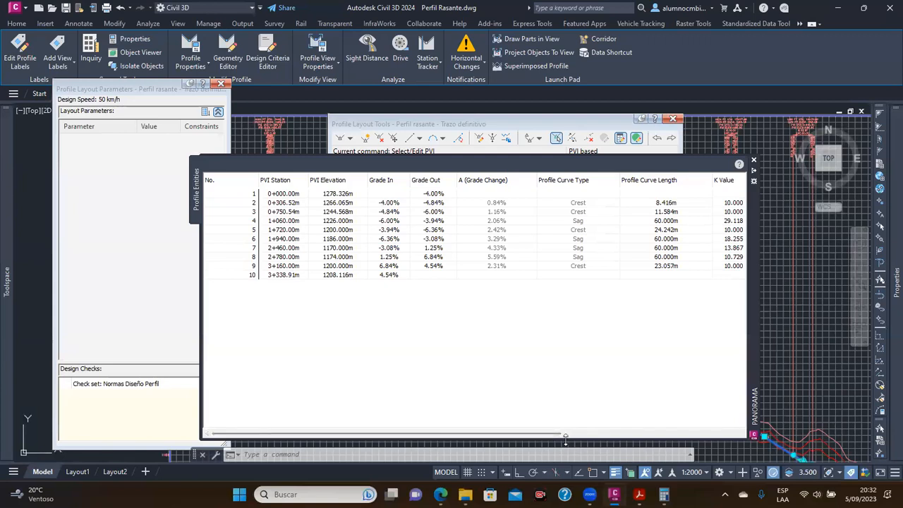
{"action": "left_click_drag", "start_coordinate": [566, 439], "coordinate": [590, 302]}
{"action": "mouse_move", "coordinate": [444, 345]}
{"action": "middle_mouse_down"}
{"action": "mouse_move", "coordinate": [449, 416]}
{"action": "mouse_move", "coordinate": [413, 400]}
{"action": "middle_mouse_up"}
{"action": "scroll", "coordinate": [448, 415], "scroll_direction": "down", "scroll_amount": 4}
{"action": "left_click", "coordinate": [754, 170]}
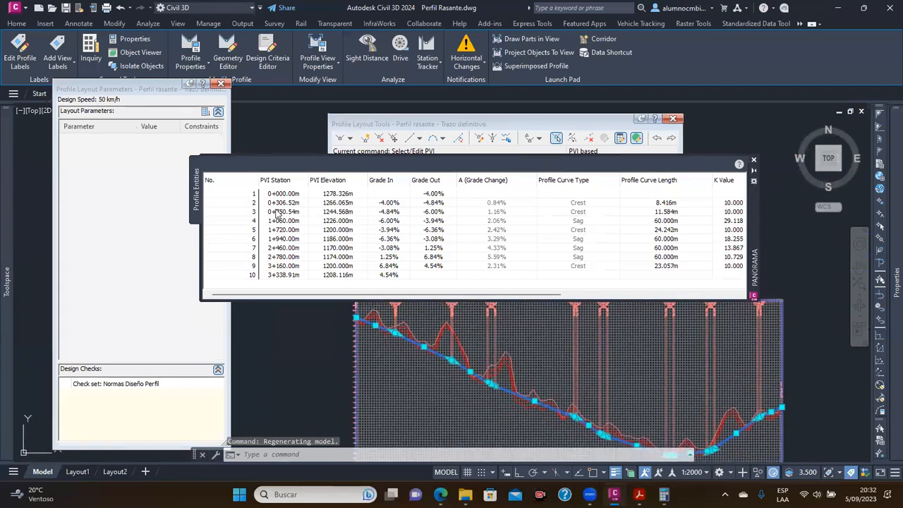
Highlight the PVI at station 0+750.54 in the entities table and locate its marker on the profile
{"action": "left_click", "coordinate": [279, 216]}
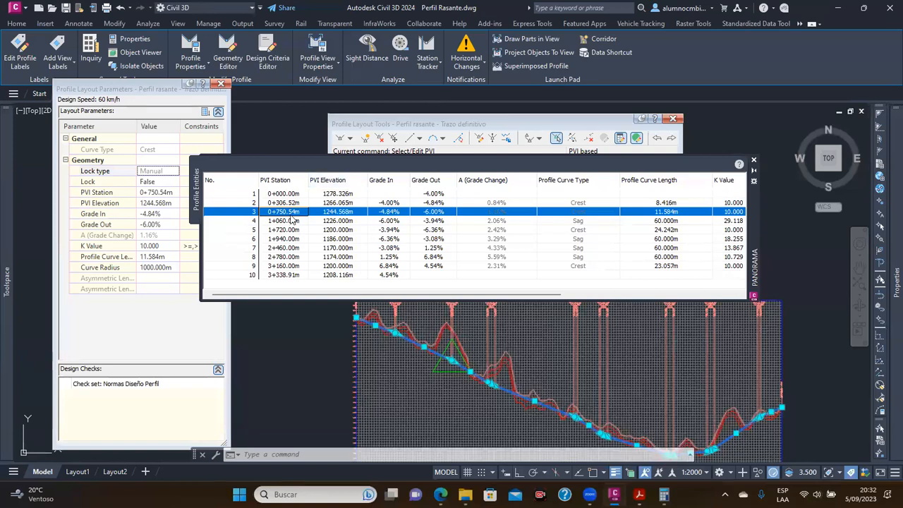
{"action": "scroll", "coordinate": [463, 363], "scroll_direction": "up", "scroll_amount": 5}
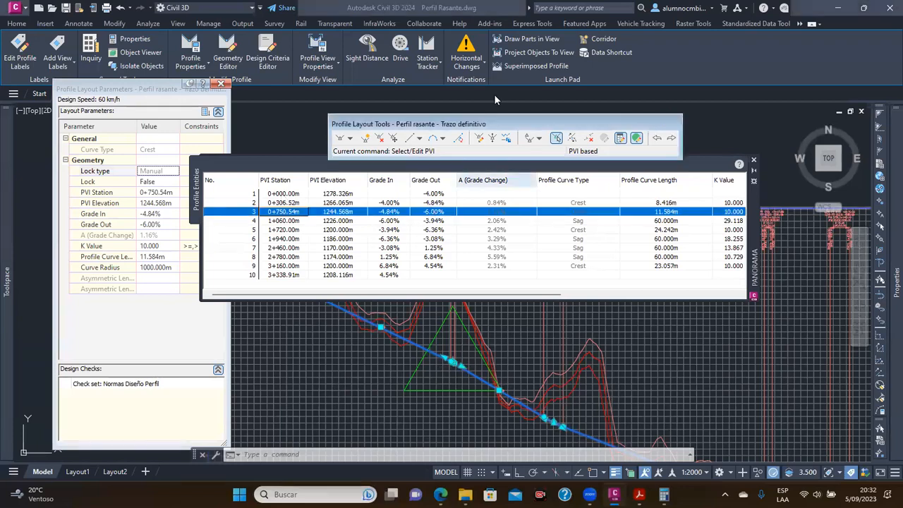
{"action": "left_click", "coordinate": [504, 390]}
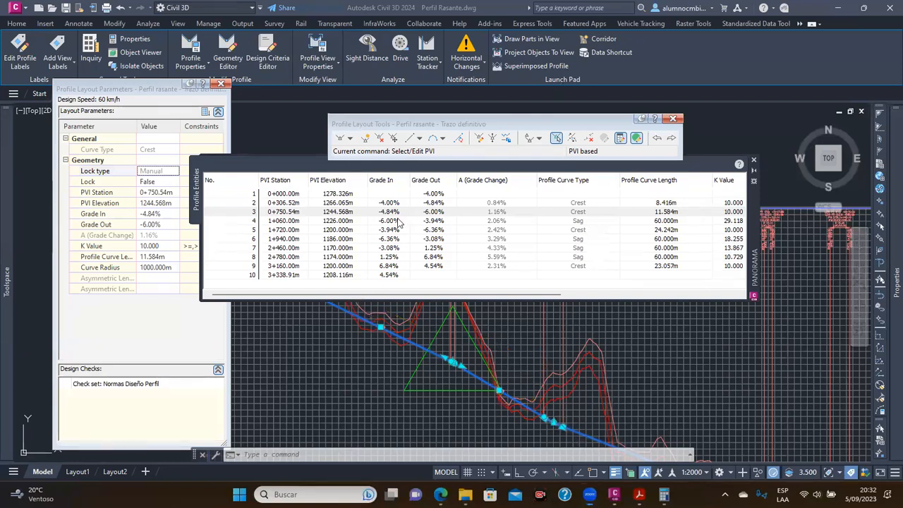
Set the grade out of the PVI at station 0+750.54 to -7.5% in the entities table
{"action": "left_click", "coordinate": [445, 212]}
{"action": "left_click", "coordinate": [448, 212]}
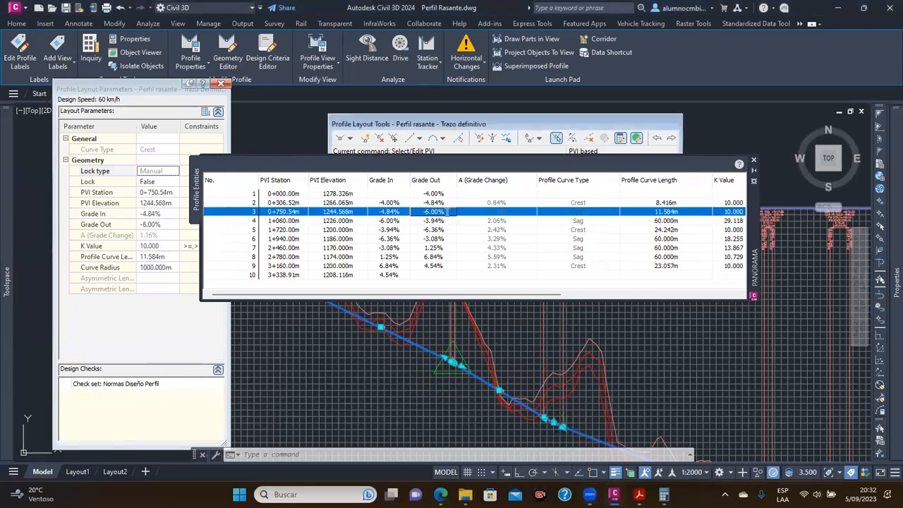
{"action": "type", "text": "-"}
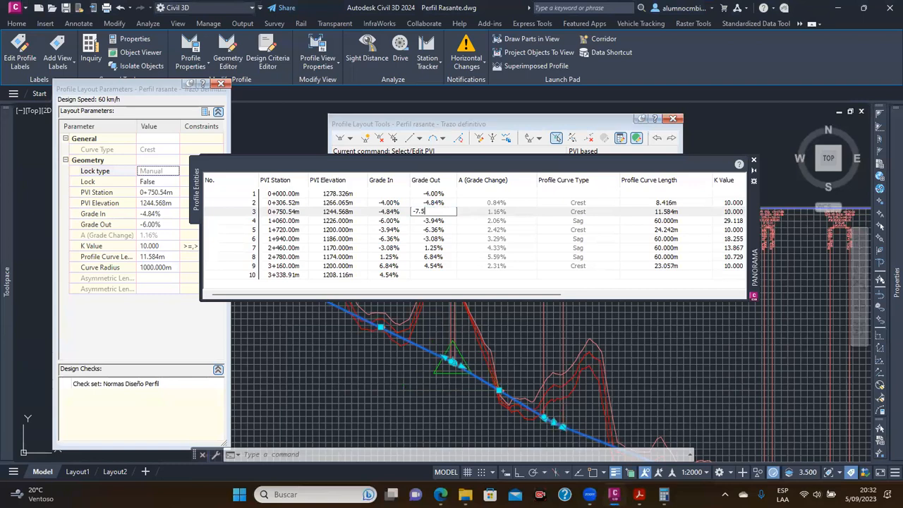
{"action": "type", "text": "7.5"}
{"action": "key", "text": "Return"}
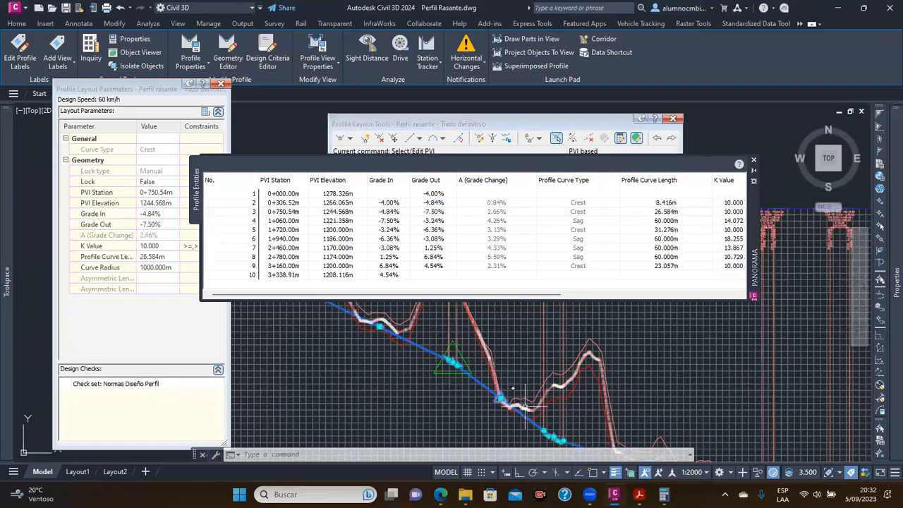
{"action": "middle_click_drag", "start_coordinate": [536, 407], "coordinate": [512, 370]}
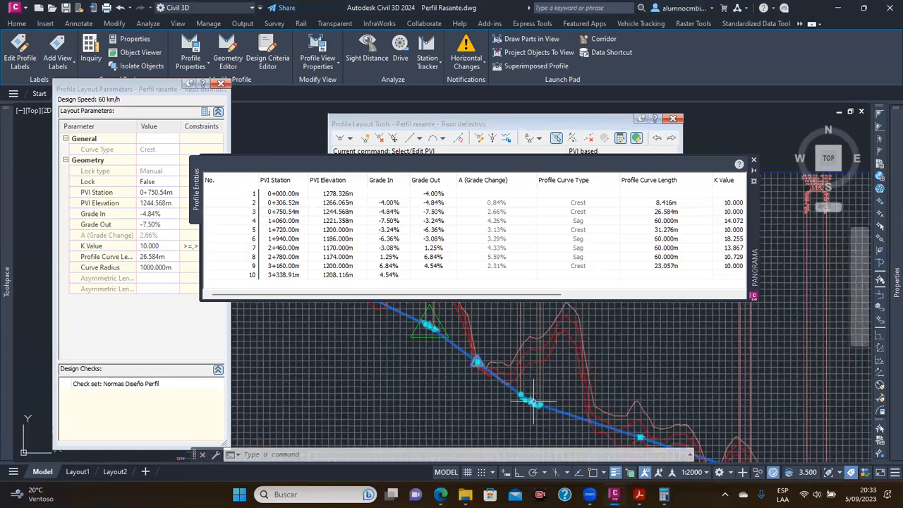
Set the incoming grade of the PVI at station 1+940.00 to -7.5% in the profile entities table
{"action": "mouse_move", "coordinate": [568, 301]}
{"action": "left_mouse_down"}
{"action": "mouse_move", "coordinate": [662, 299]}
{"action": "mouse_move", "coordinate": [490, 299]}
{"action": "left_mouse_up"}
{"action": "middle_click_drag", "start_coordinate": [456, 362], "coordinate": [515, 407]}
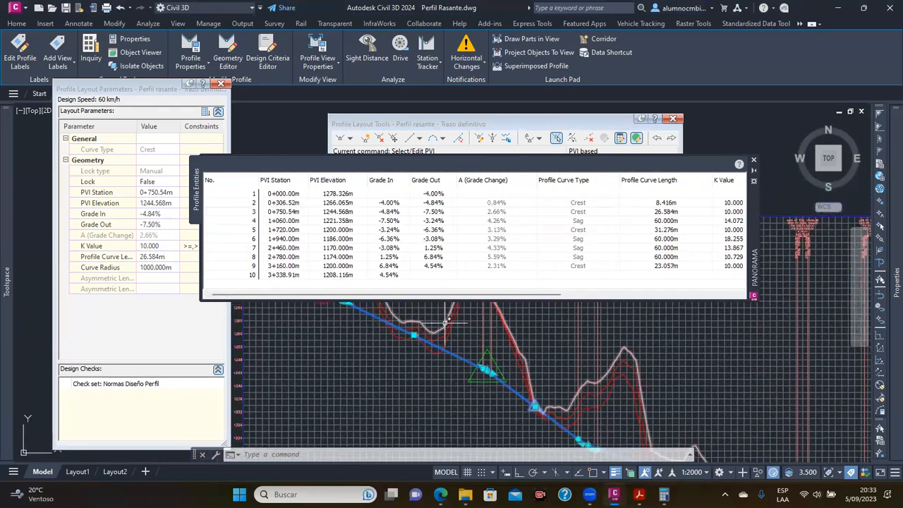
{"action": "scroll", "coordinate": [494, 367], "scroll_direction": "down", "scroll_amount": 5}
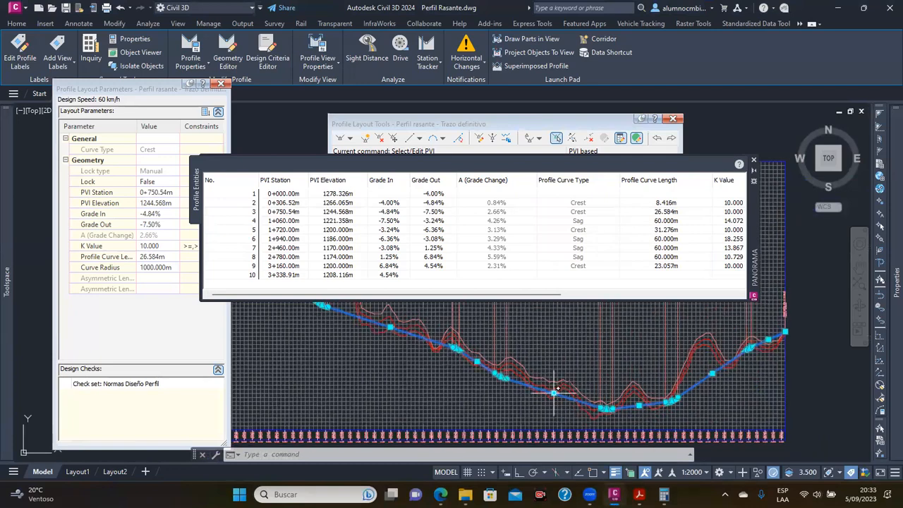
{"action": "scroll", "coordinate": [468, 364], "scroll_direction": "up", "scroll_amount": 3}
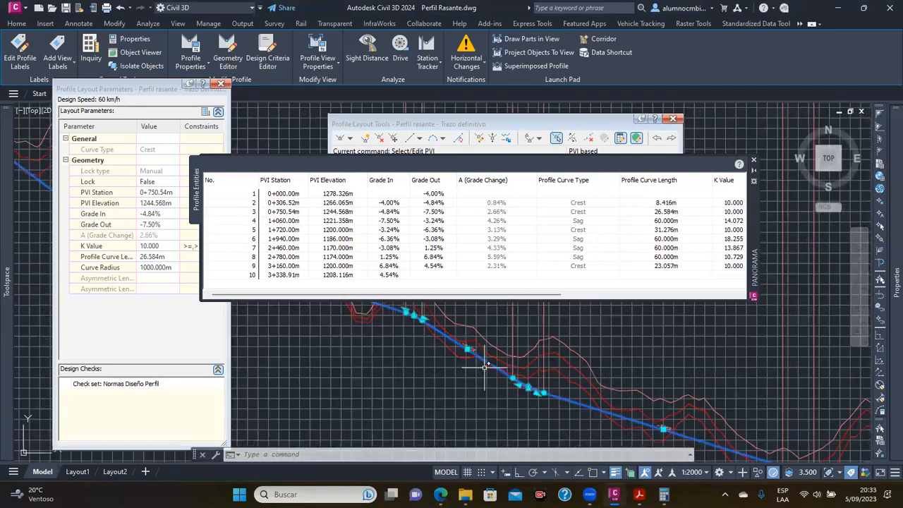
{"action": "scroll", "coordinate": [565, 399], "scroll_direction": "down", "scroll_amount": 2}
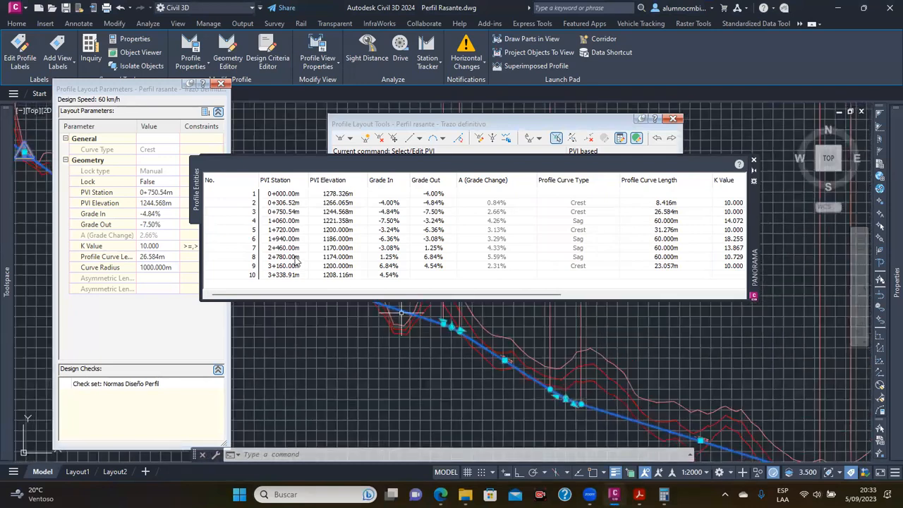
{"action": "left_click", "coordinate": [280, 237]}
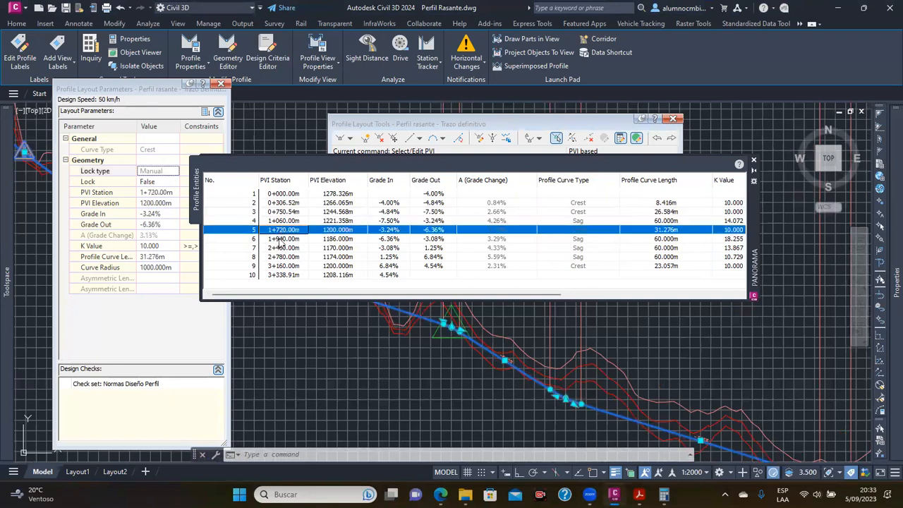
{"action": "left_click", "coordinate": [282, 242]}
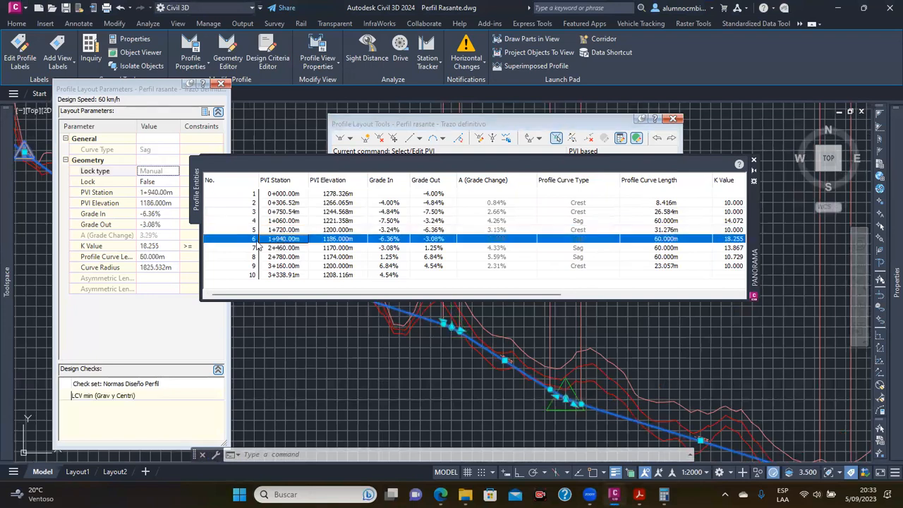
{"action": "left_click", "coordinate": [296, 241]}
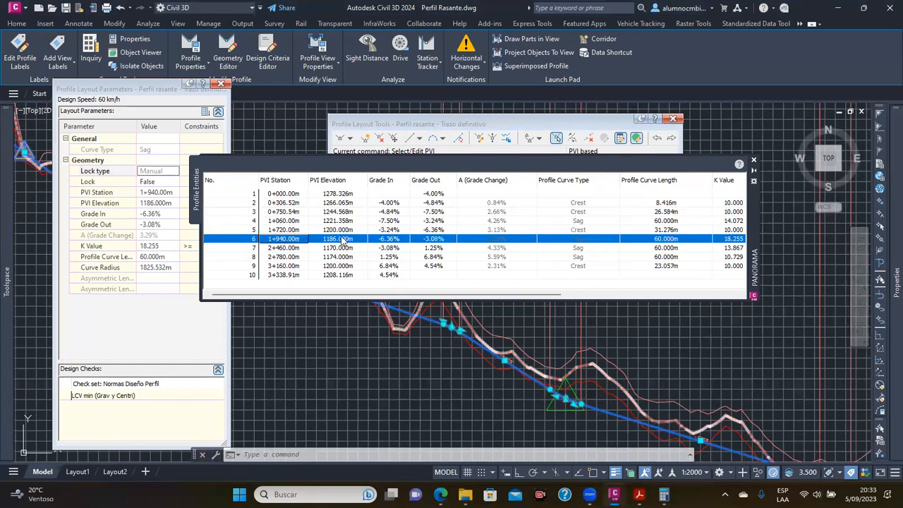
{"action": "left_click", "coordinate": [399, 240]}
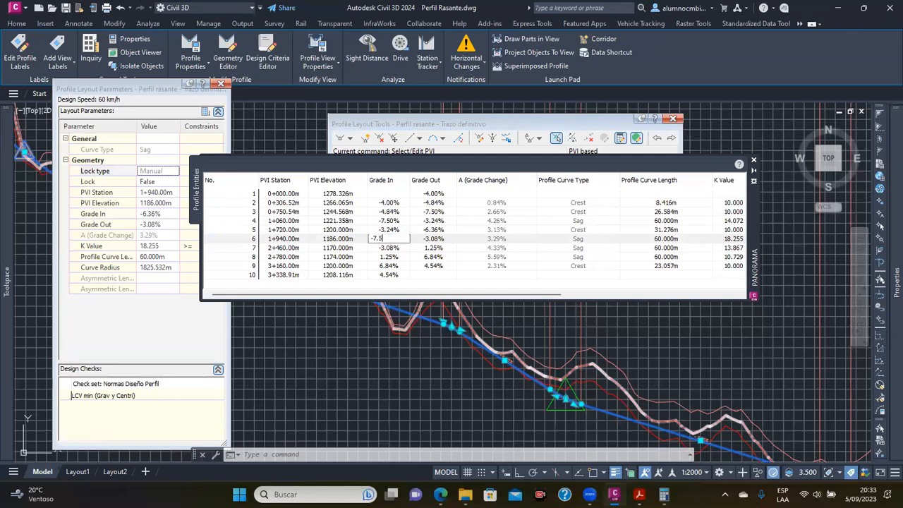
{"action": "type", "text": "-7.5"}
{"action": "key", "text": "Return"}
Inspect the revised grade line between the PVIs at 1+720 and 1+940, and deselect the profile
{"action": "mouse_move", "coordinate": [486, 343]}
{"action": "middle_mouse_down"}
{"action": "mouse_move", "coordinate": [559, 383]}
{"action": "mouse_move", "coordinate": [563, 345]}
{"action": "middle_mouse_up"}
{"action": "middle_click_drag", "start_coordinate": [601, 382], "coordinate": [622, 404]}
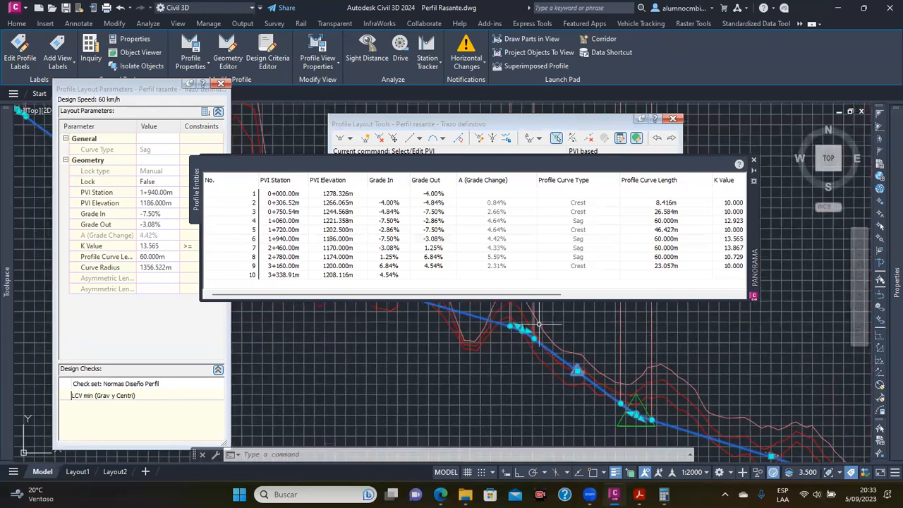
{"action": "scroll", "coordinate": [537, 324], "scroll_direction": "up", "scroll_amount": 2}
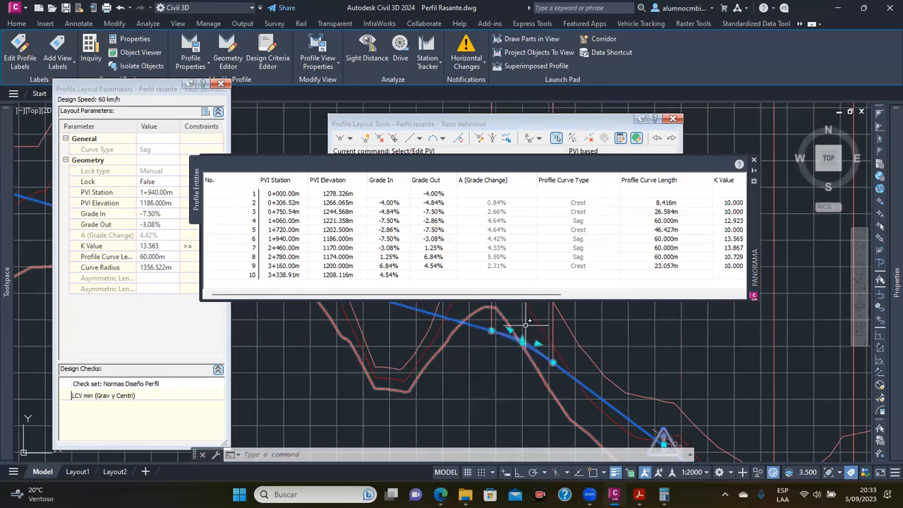
{"action": "scroll", "coordinate": [524, 314], "scroll_direction": "down", "scroll_amount": 3}
{"action": "middle_click_drag", "start_coordinate": [568, 349], "coordinate": [533, 370]}
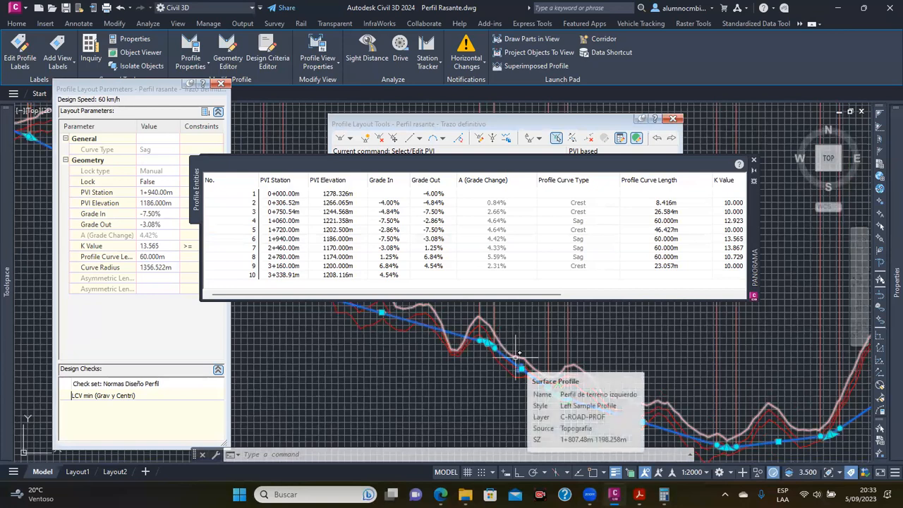
{"action": "key", "text": "Escape"}
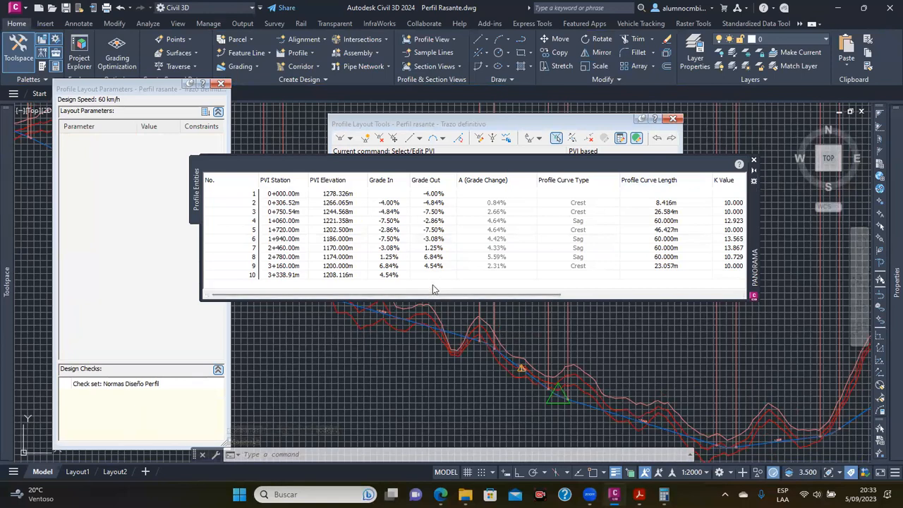
Review the vertical curve types, lengths, K values and radii in the profile entities table, and close the table
{"action": "left_click_drag", "start_coordinate": [434, 295], "coordinate": [503, 296]}
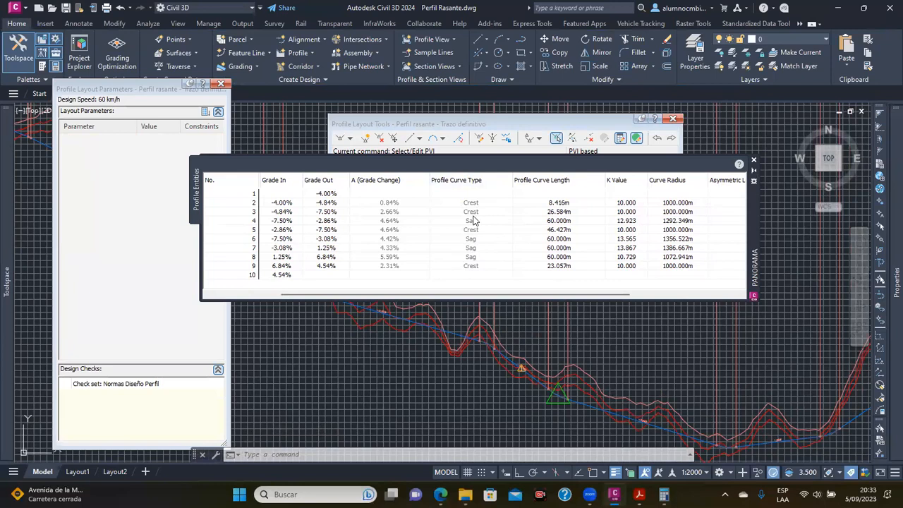
{"action": "left_click_drag", "start_coordinate": [521, 296], "coordinate": [585, 297]}
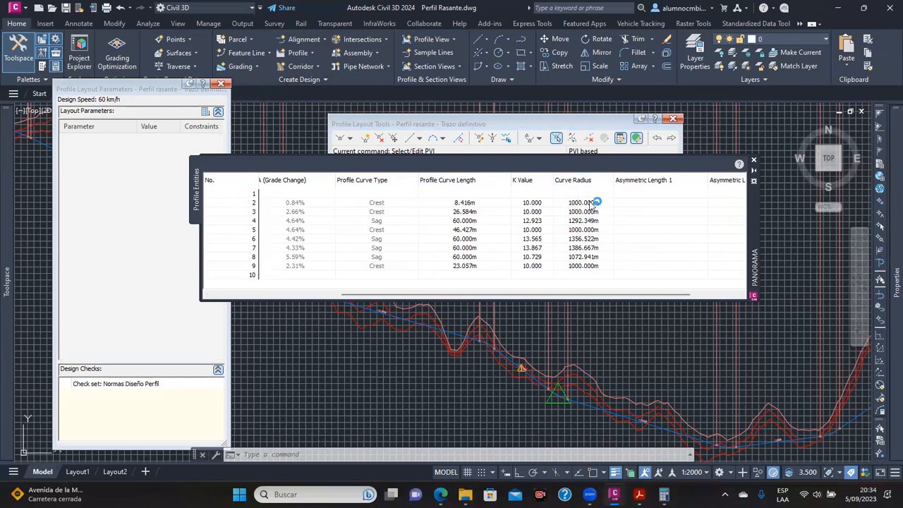
{"action": "left_click_drag", "start_coordinate": [576, 298], "coordinate": [655, 295]}
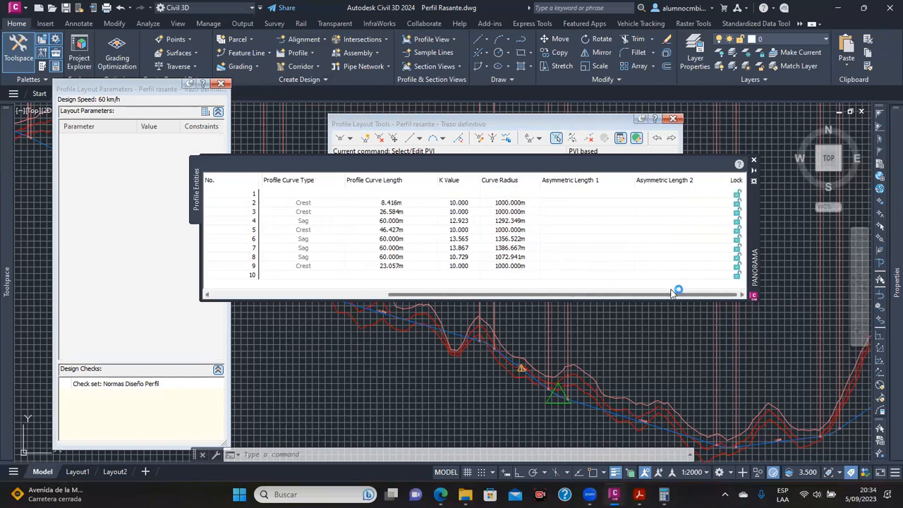
{"action": "mouse_move", "coordinate": [595, 295]}
{"action": "left_mouse_down"}
{"action": "mouse_move", "coordinate": [540, 295]}
{"action": "mouse_move", "coordinate": [596, 295]}
{"action": "left_mouse_up"}
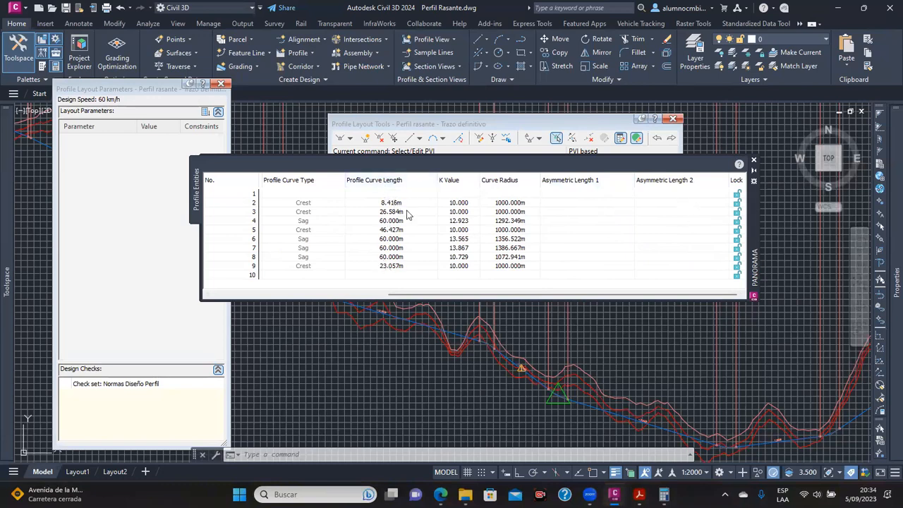
{"action": "left_click_drag", "start_coordinate": [494, 295], "coordinate": [298, 283]}
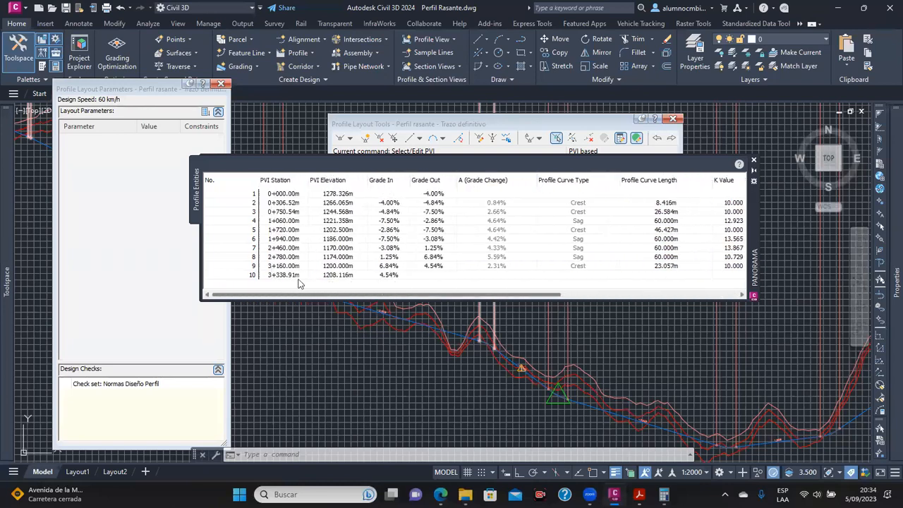
{"action": "left_click", "coordinate": [754, 164]}
Examine the design grade line against the terrain profiles from the start of the alignment to the PVI near 0+750
{"action": "scroll", "coordinate": [439, 268], "scroll_direction": "down", "scroll_amount": 3}
{"action": "middle_click_drag", "start_coordinate": [441, 296], "coordinate": [540, 309]}
{"action": "scroll", "coordinate": [539, 309], "scroll_direction": "down", "scroll_amount": 1}
{"action": "scroll", "coordinate": [397, 255], "scroll_direction": "up", "scroll_amount": 4}
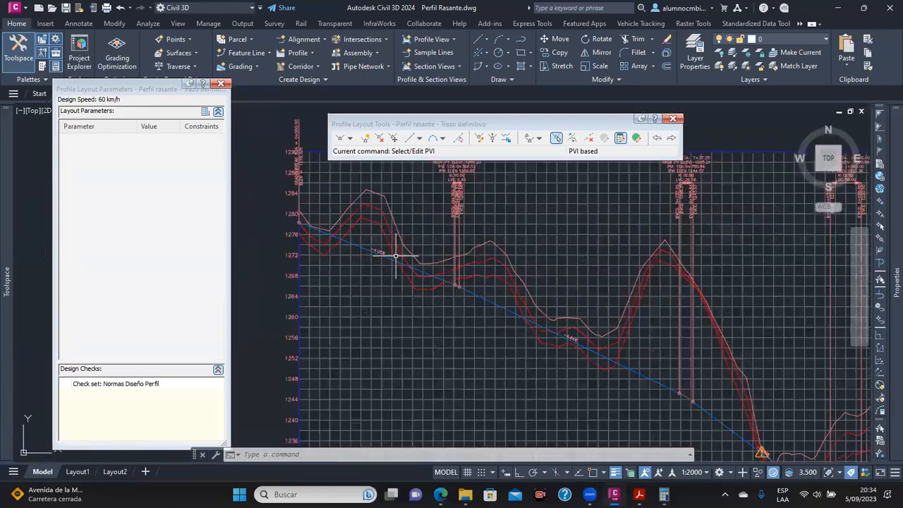
{"action": "middle_click_drag", "start_coordinate": [283, 228], "coordinate": [334, 225]}
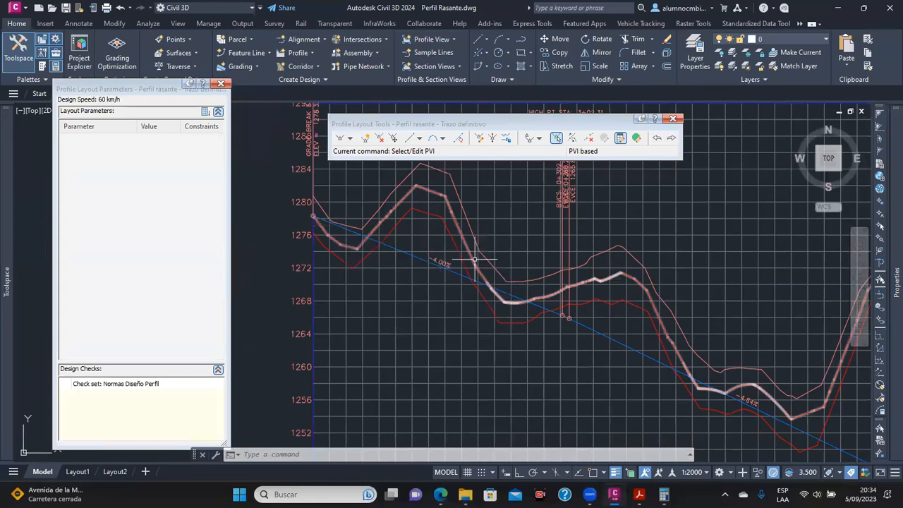
{"action": "middle_click_drag", "start_coordinate": [599, 328], "coordinate": [456, 257]}
{"action": "scroll", "coordinate": [459, 262], "scroll_direction": "down", "scroll_amount": 2}
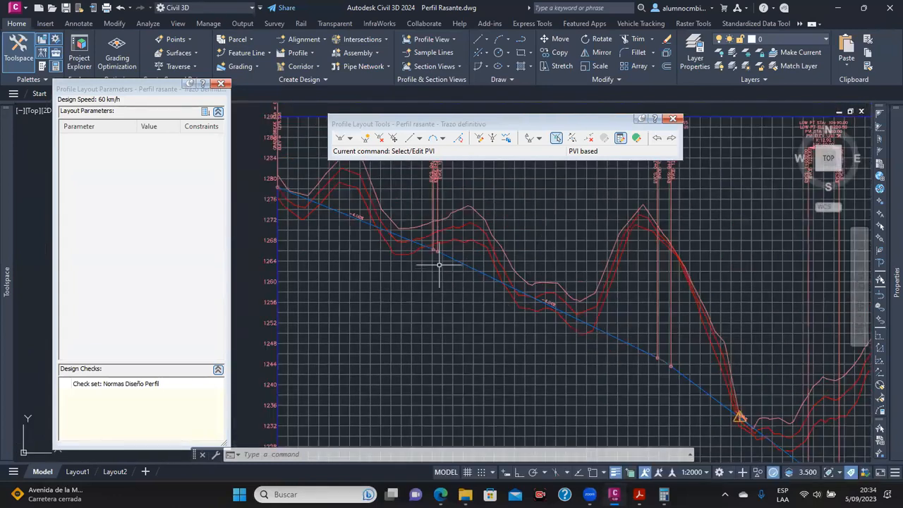
{"action": "scroll", "coordinate": [428, 242], "scroll_direction": "up", "scroll_amount": 1}
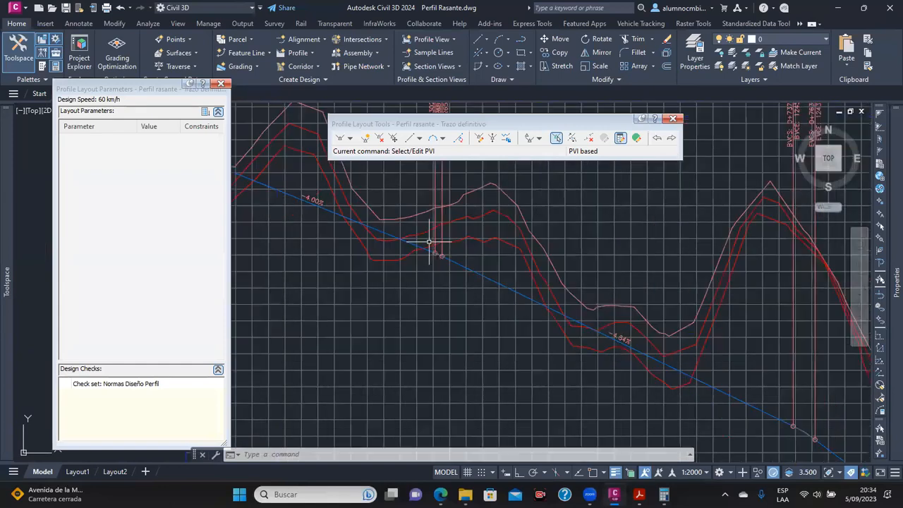
{"action": "scroll", "coordinate": [439, 250], "scroll_direction": "up", "scroll_amount": 1}
{"action": "scroll", "coordinate": [430, 248], "scroll_direction": "down", "scroll_amount": 3}
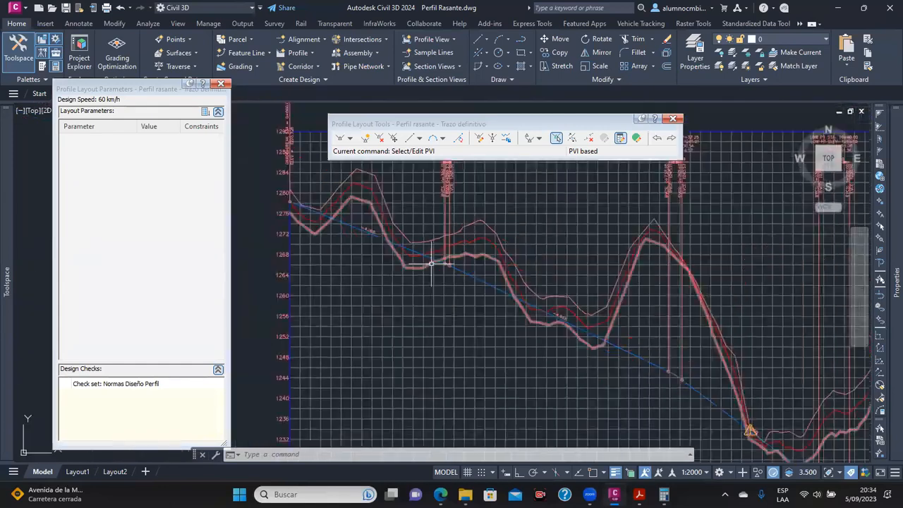
{"action": "scroll", "coordinate": [424, 246], "scroll_direction": "up", "scroll_amount": 2}
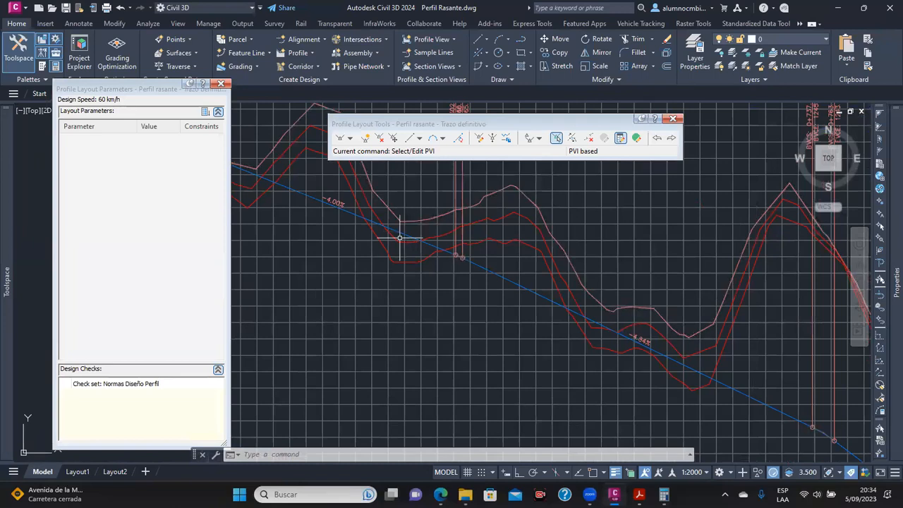
{"action": "middle_click_drag", "start_coordinate": [414, 241], "coordinate": [384, 245]}
{"action": "scroll", "coordinate": [385, 244], "scroll_direction": "down", "scroll_amount": 3}
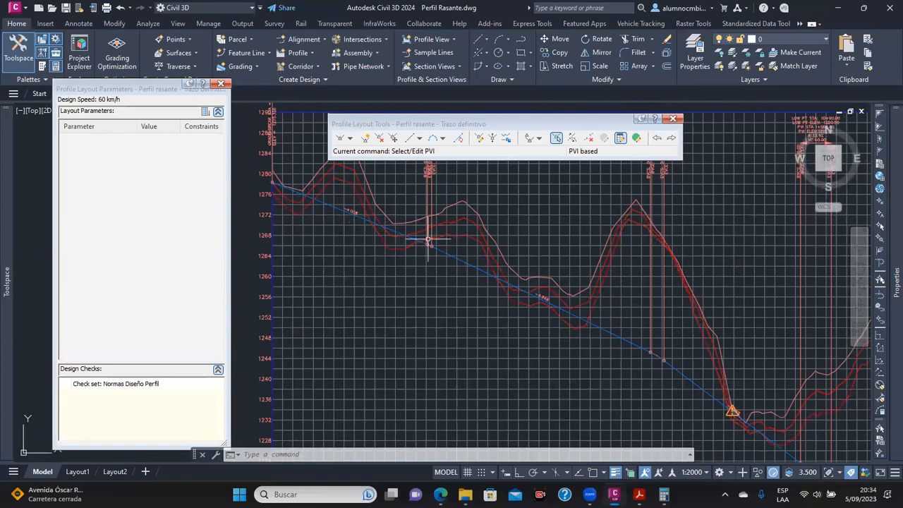
{"action": "mouse_move", "coordinate": [558, 284]}
{"action": "mouse_move", "coordinate": [586, 300]}
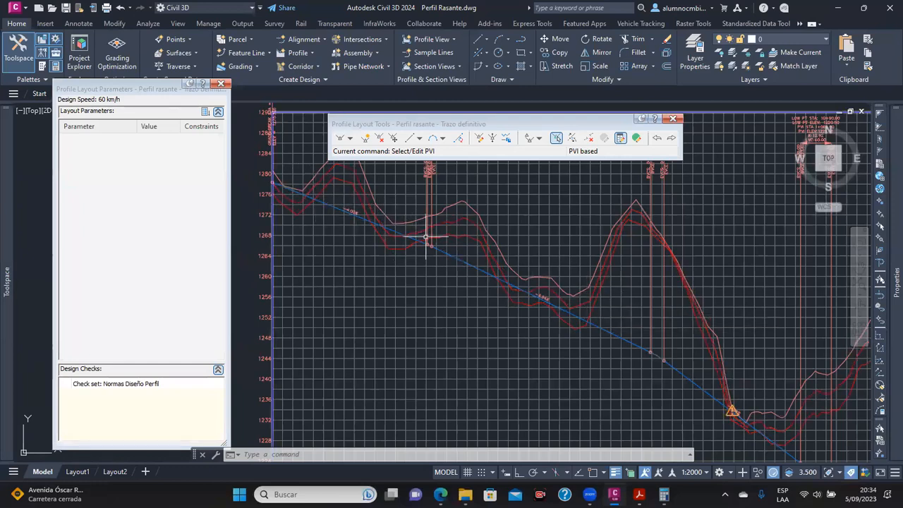
Examine the design grade line against the terrain profiles between the PVIs at 1+060 and 1+720
{"action": "scroll", "coordinate": [574, 293], "scroll_direction": "down", "scroll_amount": 2}
{"action": "middle_click_drag", "start_coordinate": [607, 319], "coordinate": [397, 210]}
{"action": "middle_click_drag", "start_coordinate": [642, 355], "coordinate": [565, 330]}
{"action": "scroll", "coordinate": [545, 302], "scroll_direction": "up", "scroll_amount": 3}
{"action": "scroll", "coordinate": [456, 274], "scroll_direction": "down", "scroll_amount": 2}
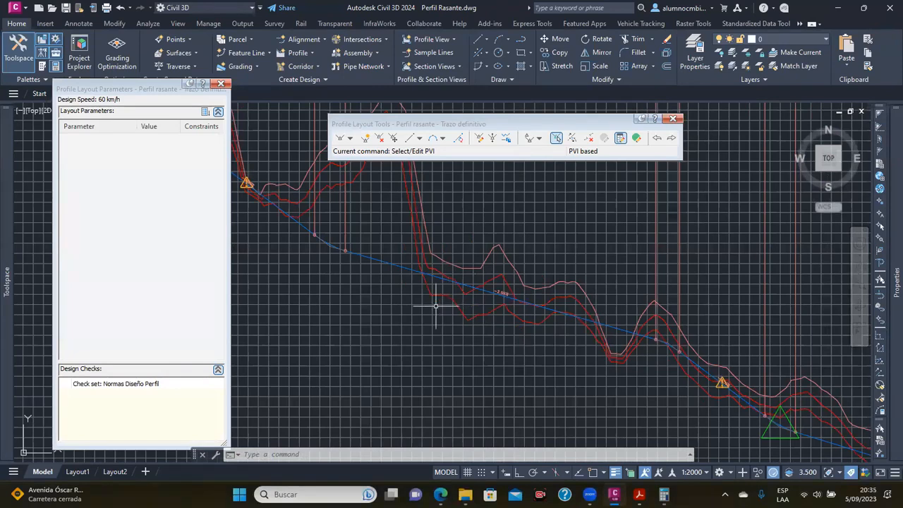
{"action": "scroll", "coordinate": [435, 296], "scroll_direction": "up", "scroll_amount": 2}
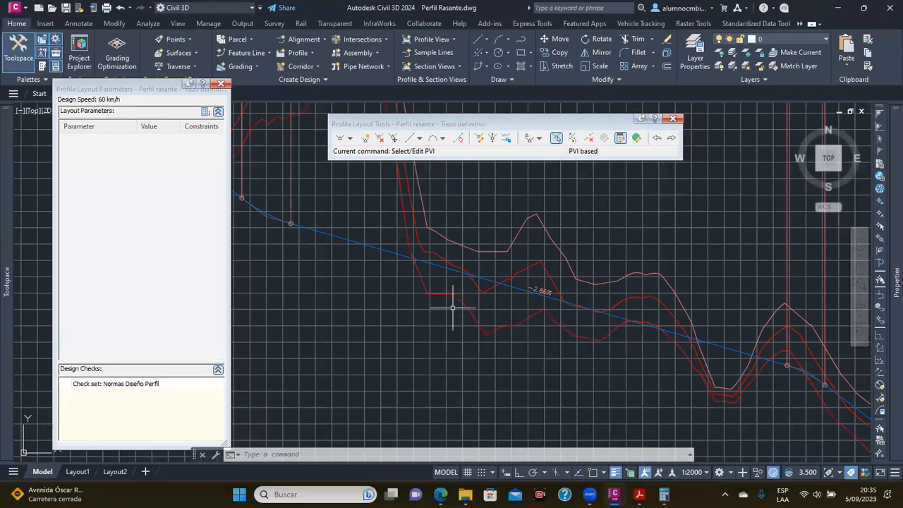
{"action": "scroll", "coordinate": [530, 270], "scroll_direction": "down", "scroll_amount": 4}
{"action": "middle_click_drag", "start_coordinate": [391, 221], "coordinate": [570, 304]}
{"action": "middle_click_drag", "start_coordinate": [422, 255], "coordinate": [451, 284]}
{"action": "middle_click_drag", "start_coordinate": [393, 244], "coordinate": [441, 280]}
{"action": "scroll", "coordinate": [382, 232], "scroll_direction": "up", "scroll_amount": 2}
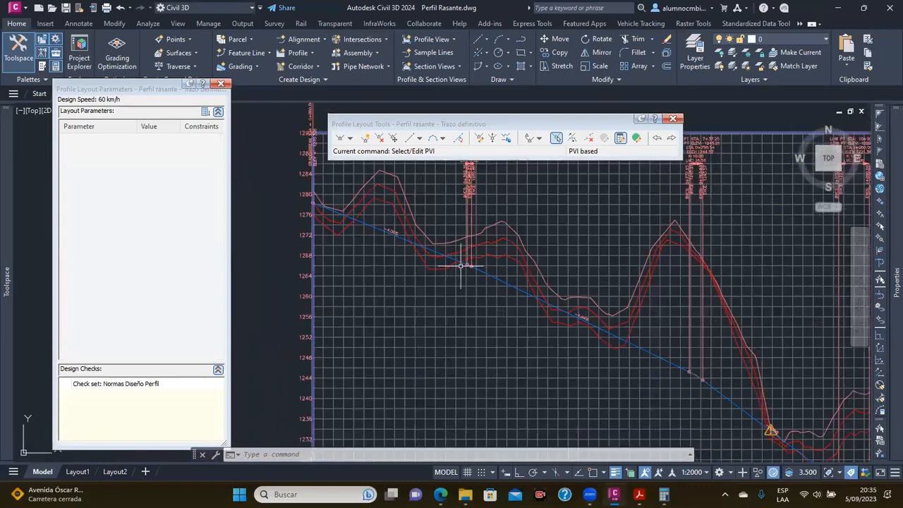
{"action": "left_click", "coordinate": [642, 355]}
{"action": "scroll", "coordinate": [689, 372], "scroll_direction": "up", "scroll_amount": 5}
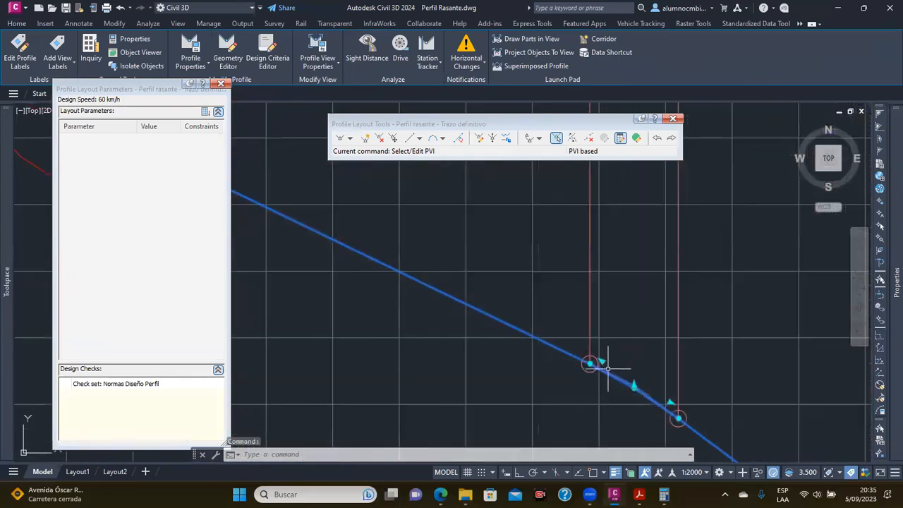
{"action": "left_click", "coordinate": [634, 386]}
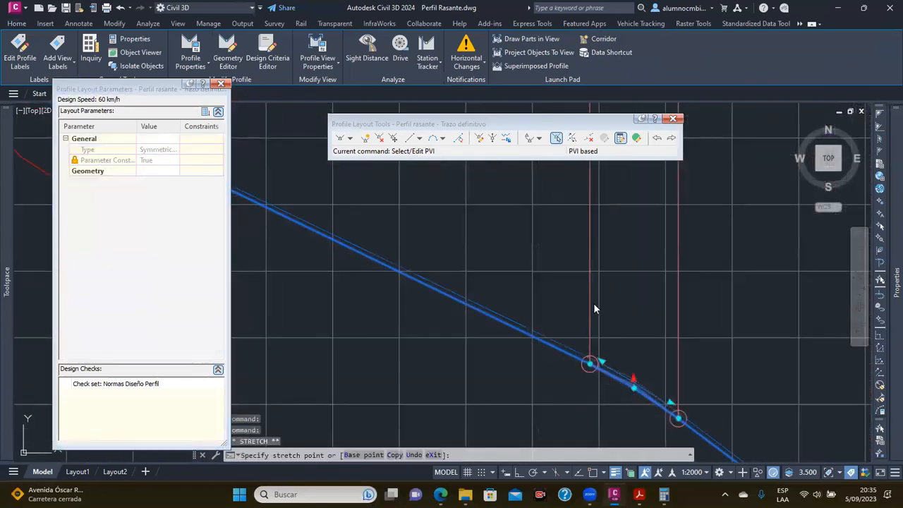
{"action": "scroll", "coordinate": [658, 410], "scroll_direction": "down", "scroll_amount": 2}
{"action": "left_click", "coordinate": [594, 472]}
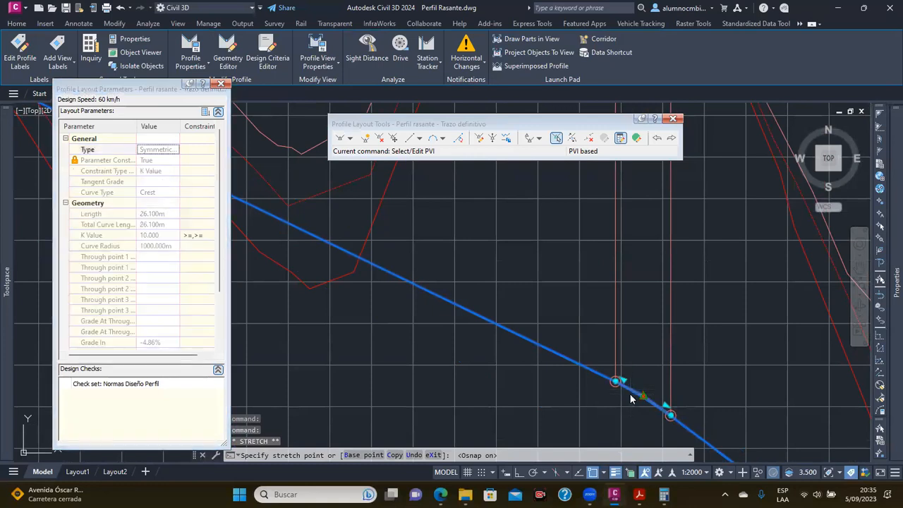
{"action": "key", "text": "Escape"}
{"action": "key", "text": "Escape"}
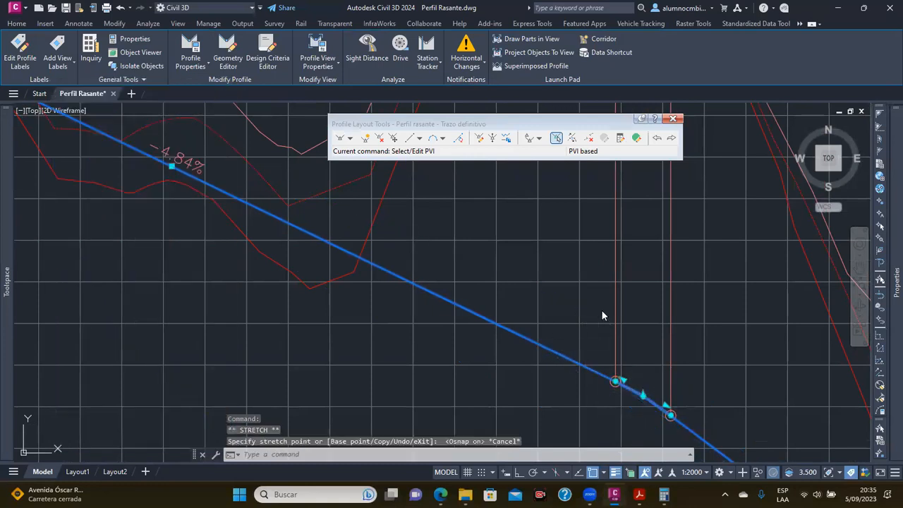
Turn object snap off and raise the PVI near 0+730 to give the preceding tangent a grade of about -3.77%
{"action": "left_click", "coordinate": [635, 390]}
{"action": "scroll", "coordinate": [654, 351], "scroll_direction": "up", "scroll_amount": 4}
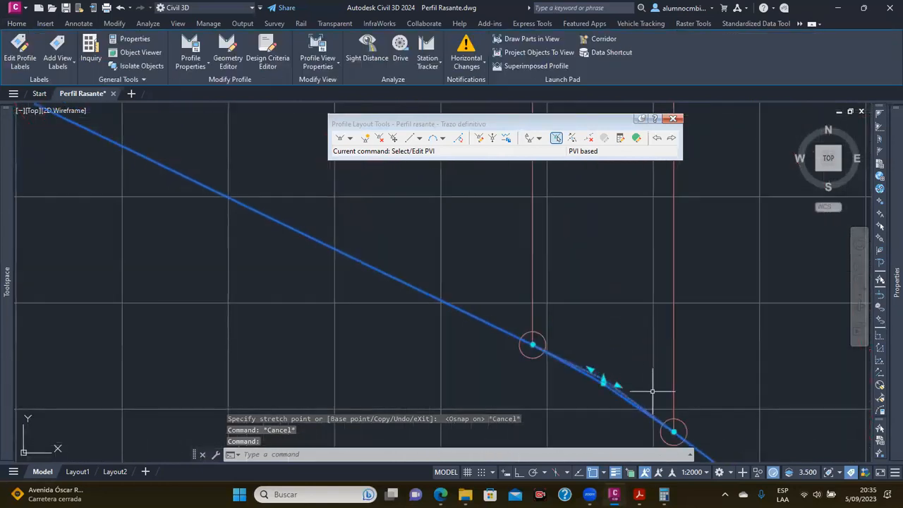
{"action": "left_click", "coordinate": [592, 473]}
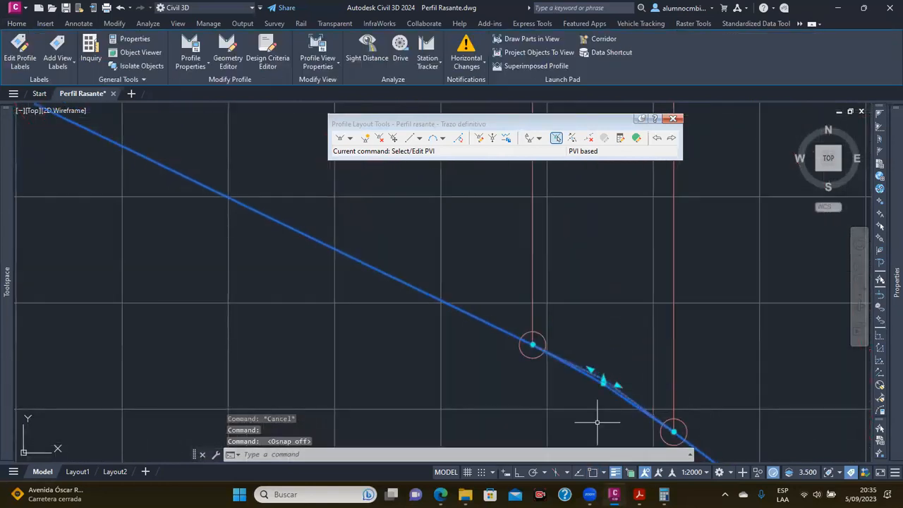
{"action": "left_click", "coordinate": [604, 381]}
{"action": "scroll", "coordinate": [590, 297], "scroll_direction": "down", "scroll_amount": 2}
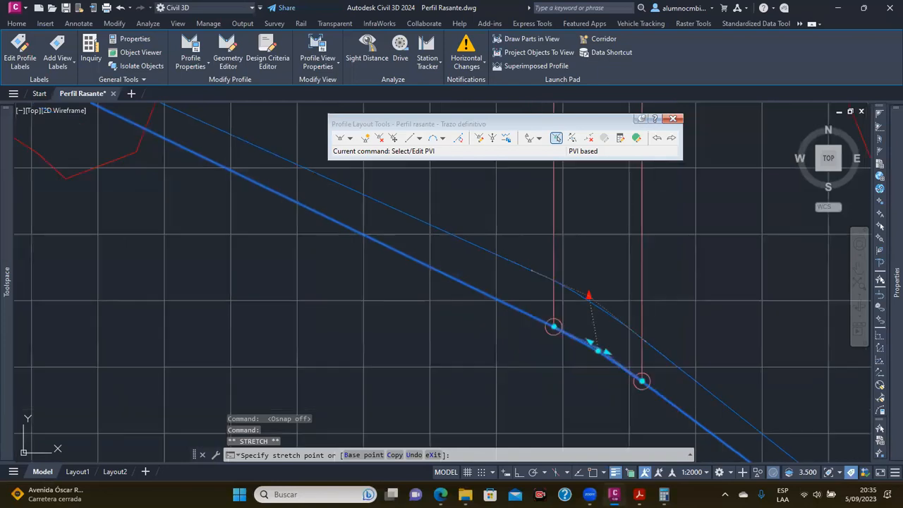
{"action": "scroll", "coordinate": [560, 356], "scroll_direction": "down", "scroll_amount": 3}
{"action": "scroll", "coordinate": [548, 309], "scroll_direction": "down", "scroll_amount": 3}
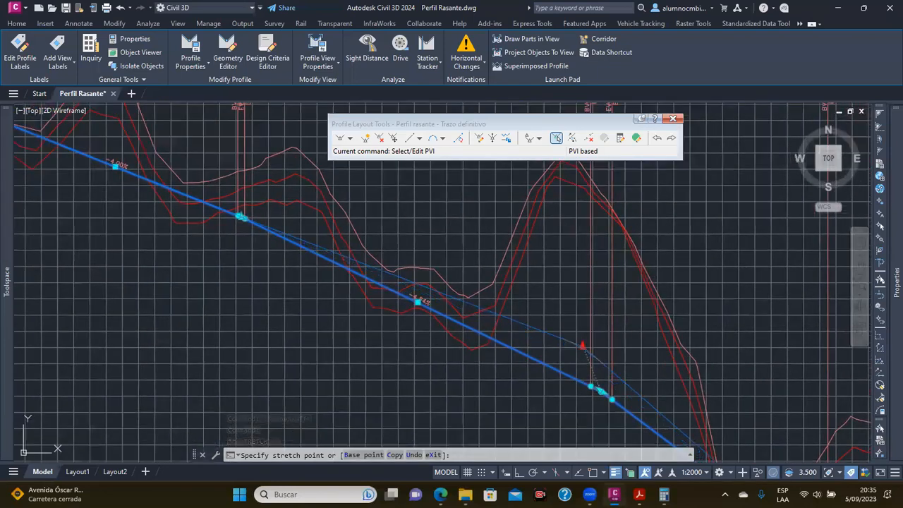
{"action": "left_click", "coordinate": [583, 345]}
{"action": "middle_click_drag", "start_coordinate": [515, 294], "coordinate": [580, 316]}
{"action": "middle_click_drag", "start_coordinate": [384, 250], "coordinate": [436, 278]}
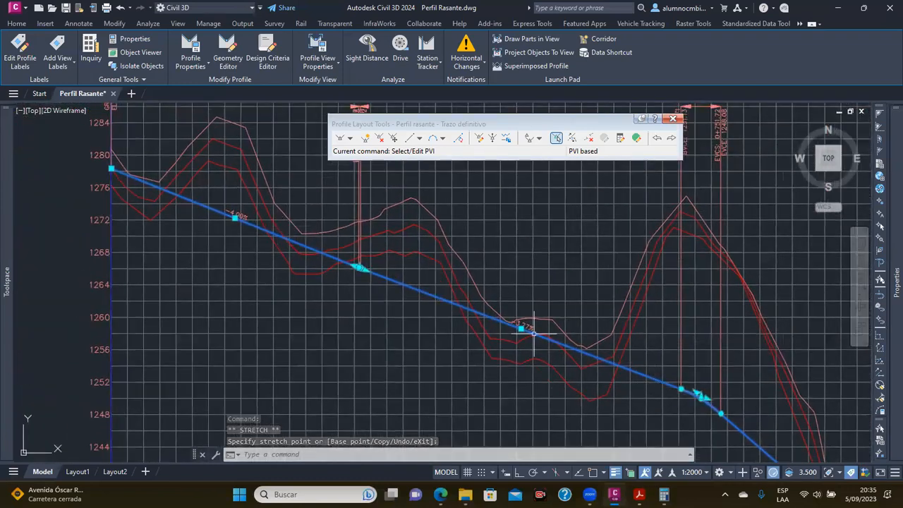
Raise the PVI near 0+730 slightly further to flatten the tangent leading to it
{"action": "scroll", "coordinate": [535, 332], "scroll_direction": "up", "scroll_amount": 2}
{"action": "middle_click_drag", "start_coordinate": [288, 237], "coordinate": [413, 305]}
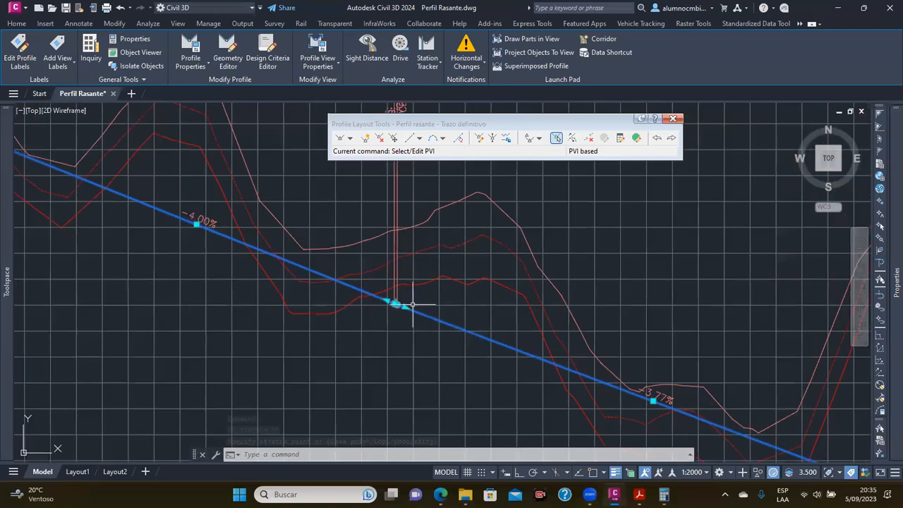
{"action": "scroll", "coordinate": [242, 238], "scroll_direction": "down", "scroll_amount": 2}
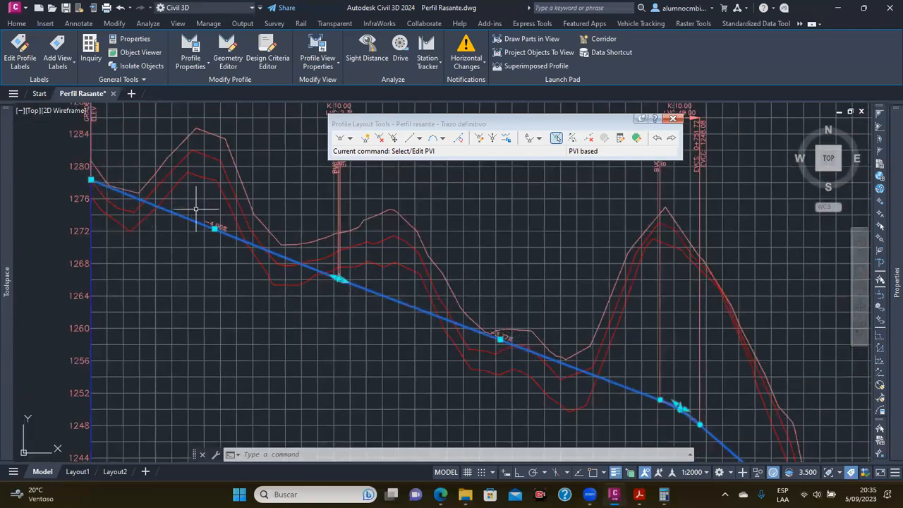
{"action": "scroll", "coordinate": [689, 405], "scroll_direction": "up", "scroll_amount": 2}
{"action": "left_click", "coordinate": [676, 408]}
{"action": "left_click", "coordinate": [676, 407]}
{"action": "left_click", "coordinate": [677, 401]}
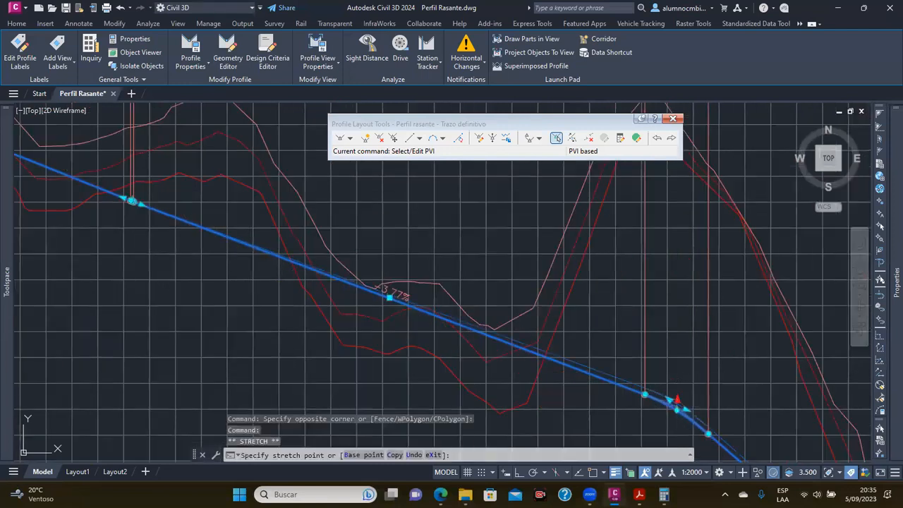
{"action": "left_click", "coordinate": [674, 387]}
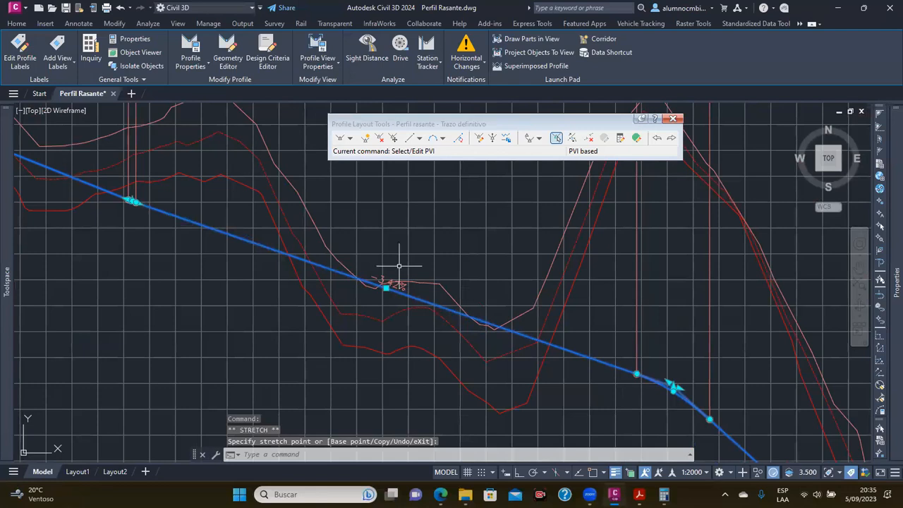
Delete the intermediate PVI between the start of the alignment and the PVI near 0+730
{"action": "scroll", "coordinate": [399, 266], "scroll_direction": "down", "scroll_amount": 2}
{"action": "middle_click_drag", "start_coordinate": [288, 247], "coordinate": [357, 288]}
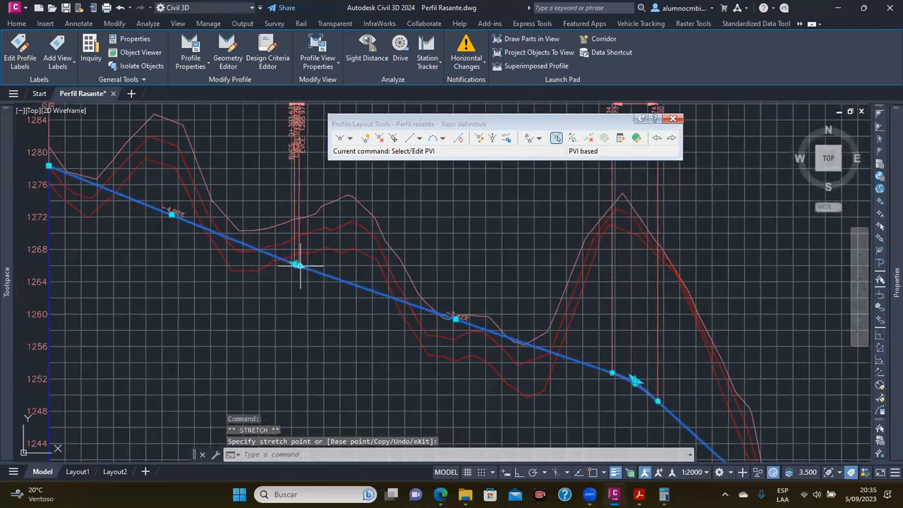
{"action": "left_click", "coordinate": [379, 138]}
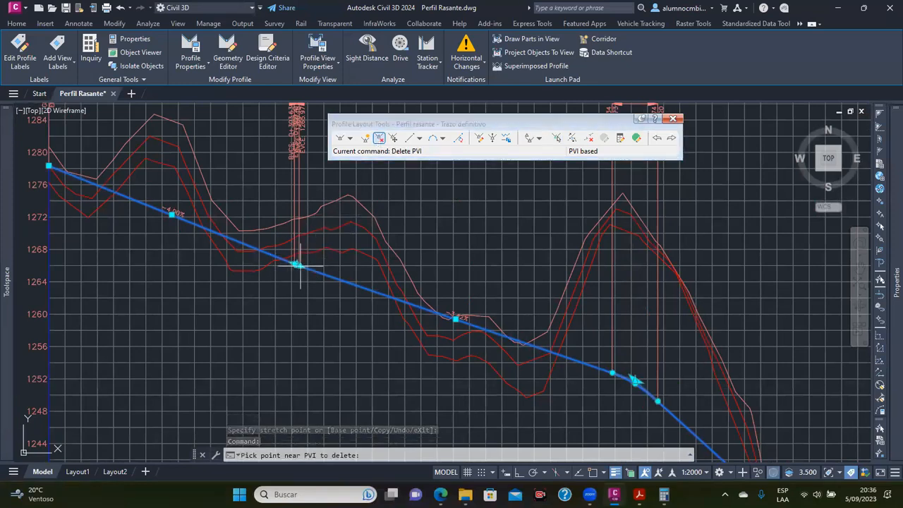
{"action": "left_click", "coordinate": [302, 266]}
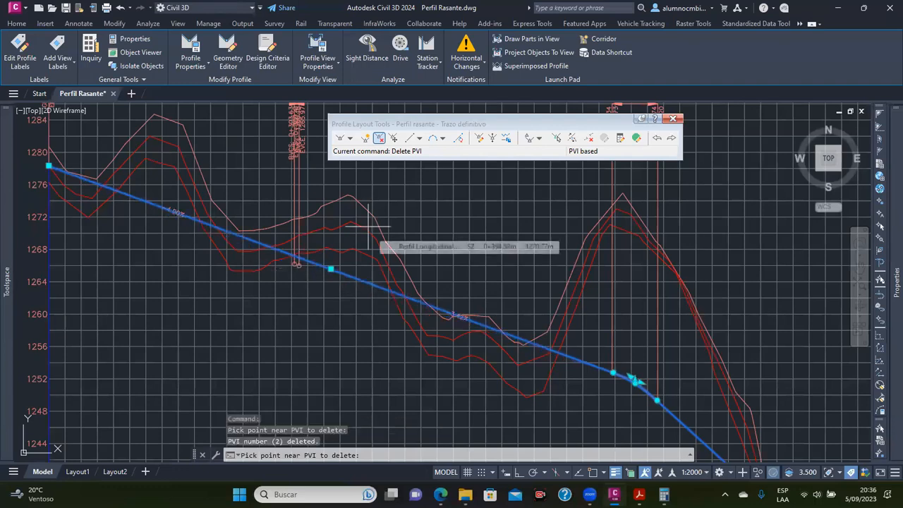
{"action": "key", "text": "Return"}
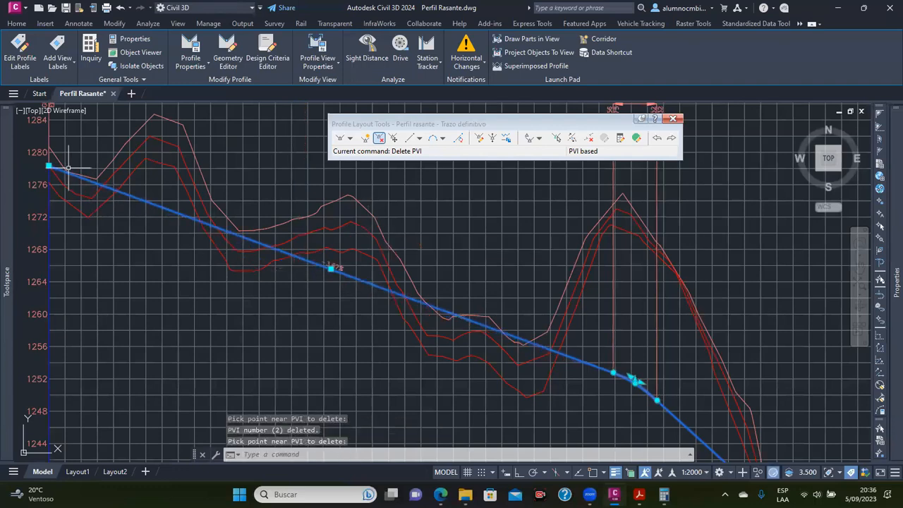
Examine the steep grade between the PVIs near 0+730 and 1+060 against the terrain profiles
{"action": "scroll", "coordinate": [315, 265], "scroll_direction": "down", "scroll_amount": 2}
{"action": "middle_click_drag", "start_coordinate": [474, 339], "coordinate": [380, 298]}
{"action": "scroll", "coordinate": [424, 300], "scroll_direction": "up", "scroll_amount": 1}
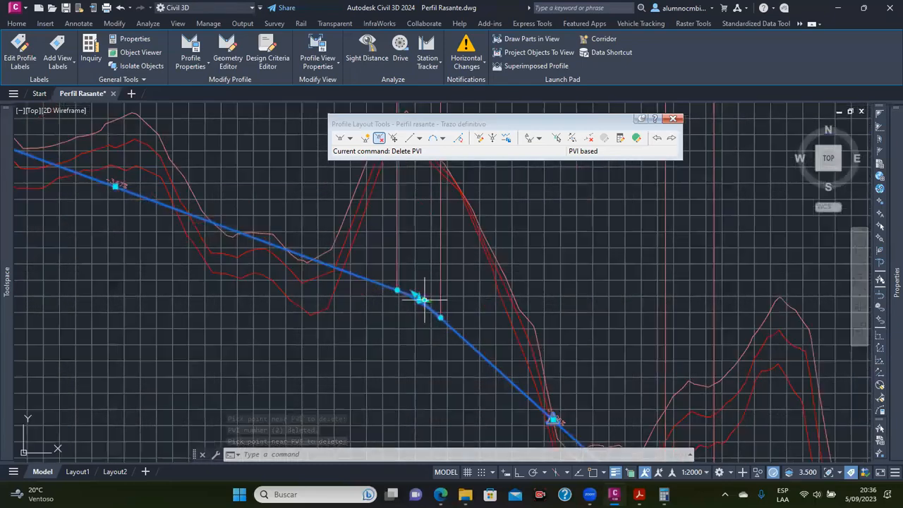
{"action": "scroll", "coordinate": [424, 300], "scroll_direction": "down", "scroll_amount": 2}
{"action": "middle_click_drag", "start_coordinate": [484, 325], "coordinate": [393, 261]}
{"action": "scroll", "coordinate": [329, 250], "scroll_direction": "up", "scroll_amount": 2}
{"action": "mouse_move", "coordinate": [316, 232]}
{"action": "middle_mouse_down"}
{"action": "mouse_move", "coordinate": [361, 311]}
{"action": "mouse_move", "coordinate": [371, 282]}
{"action": "middle_mouse_up"}
{"action": "scroll", "coordinate": [365, 281], "scroll_direction": "down", "scroll_amount": 2}
{"action": "middle_click_drag", "start_coordinate": [451, 357], "coordinate": [355, 238]}
{"action": "scroll", "coordinate": [365, 269], "scroll_direction": "up", "scroll_amount": 1}
{"action": "scroll", "coordinate": [424, 277], "scroll_direction": "up", "scroll_amount": 1}
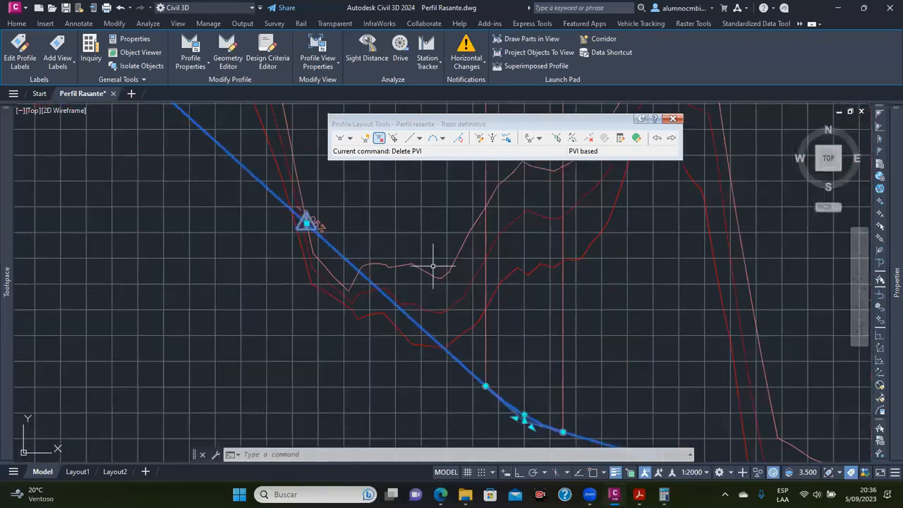
{"action": "scroll", "coordinate": [429, 323], "scroll_direction": "down", "scroll_amount": 1}
{"action": "scroll", "coordinate": [428, 337], "scroll_direction": "down", "scroll_amount": 1}
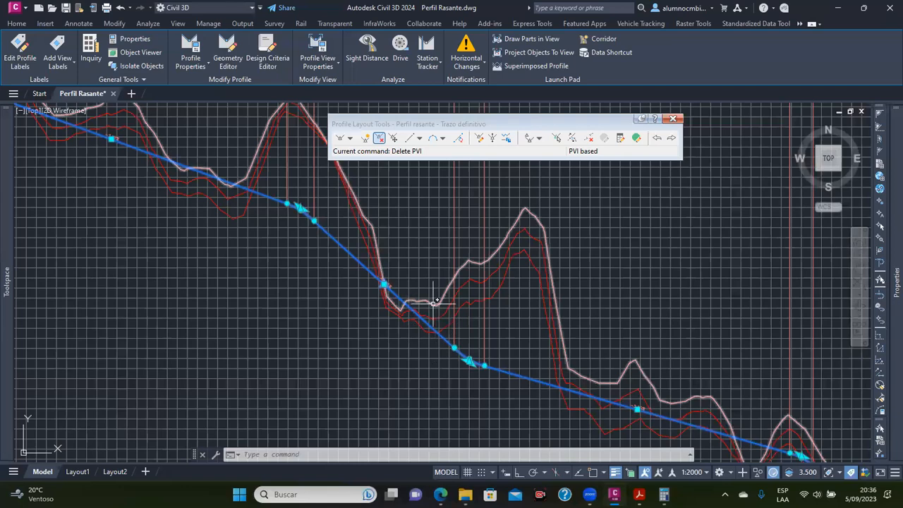
{"action": "scroll", "coordinate": [433, 312], "scroll_direction": "up", "scroll_amount": 2}
{"action": "middle_click_drag", "start_coordinate": [343, 276], "coordinate": [406, 320]}
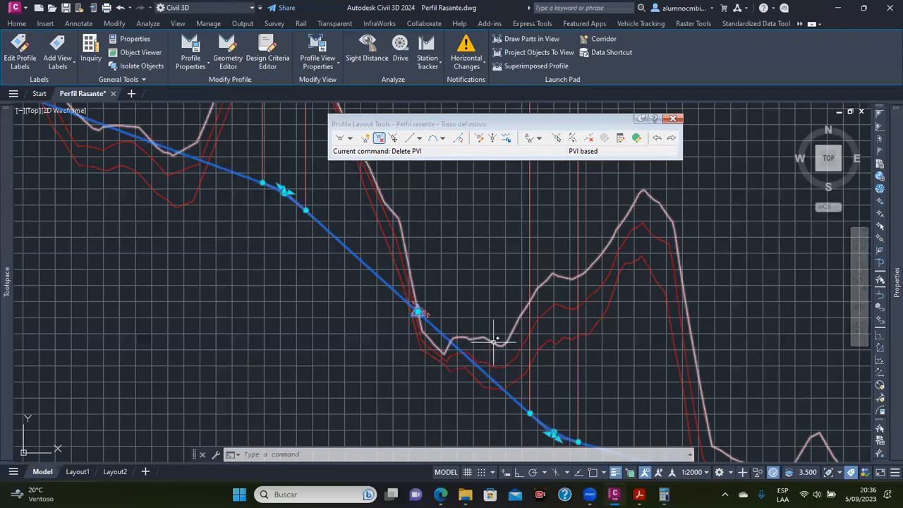
Examine the -2.86% tangent beyond the PVI near 1+060 and compare the preceding grades with the terrain
{"action": "scroll", "coordinate": [490, 356], "scroll_direction": "down", "scroll_amount": 2}
{"action": "middle_click_drag", "start_coordinate": [386, 295], "coordinate": [409, 310]}
{"action": "middle_click_drag", "start_coordinate": [500, 346], "coordinate": [283, 195]}
{"action": "scroll", "coordinate": [393, 269], "scroll_direction": "up", "scroll_amount": 5}
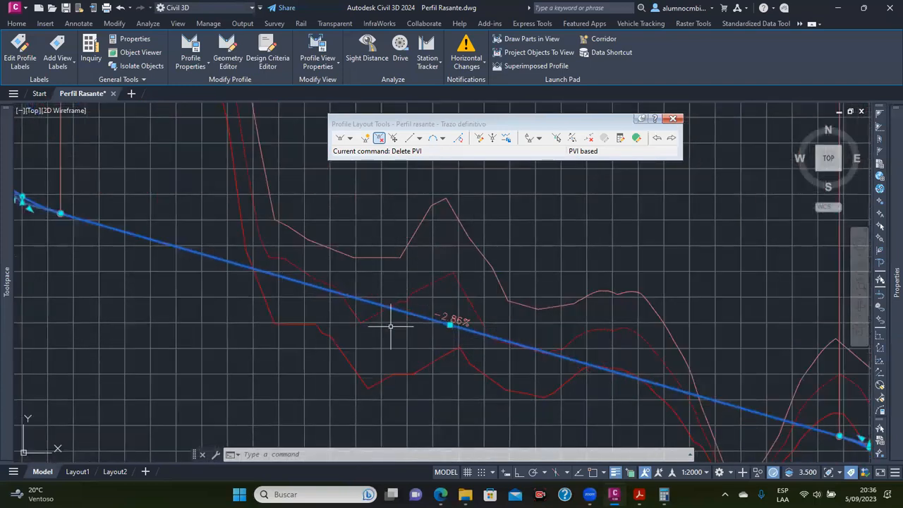
{"action": "scroll", "coordinate": [388, 282], "scroll_direction": "down", "scroll_amount": 2}
{"action": "scroll", "coordinate": [386, 324], "scroll_direction": "down", "scroll_amount": 2}
{"action": "middle_click_drag", "start_coordinate": [285, 251], "coordinate": [399, 316]}
{"action": "scroll", "coordinate": [267, 258], "scroll_direction": "up", "scroll_amount": 2}
{"action": "middle_click_drag", "start_coordinate": [341, 286], "coordinate": [406, 316]}
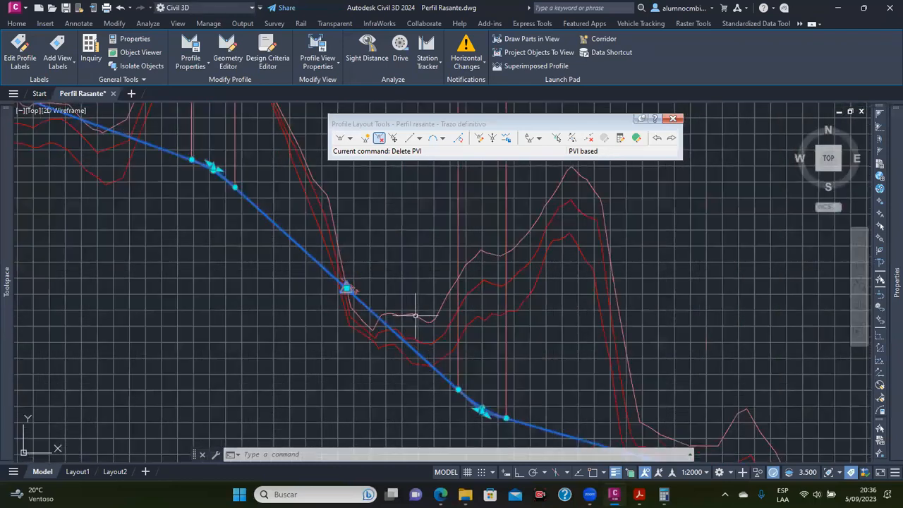
{"action": "scroll", "coordinate": [410, 315], "scroll_direction": "down", "scroll_amount": 2}
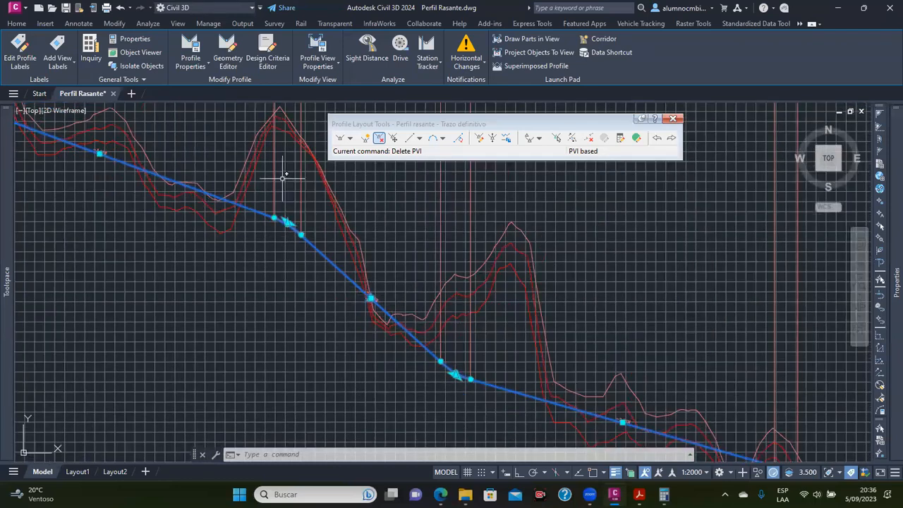
{"action": "middle_click_drag", "start_coordinate": [245, 145], "coordinate": [245, 191]}
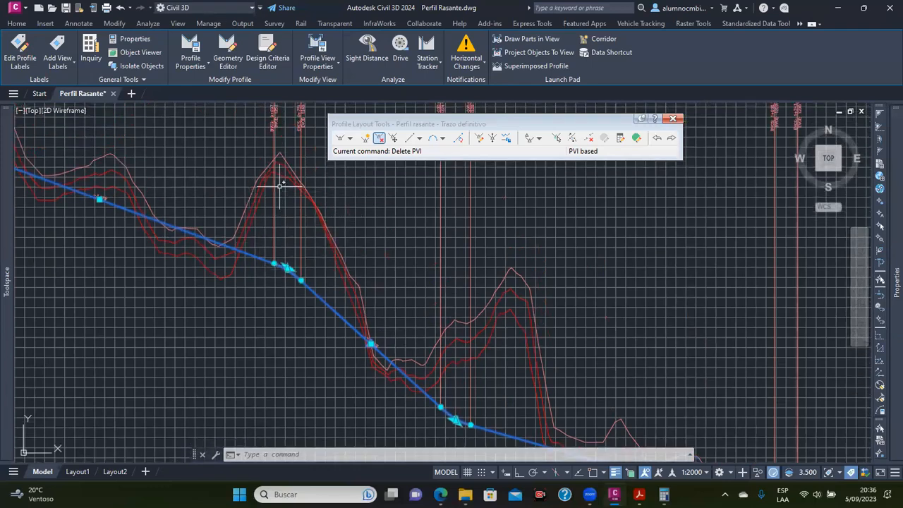
{"action": "scroll", "coordinate": [312, 269], "scroll_direction": "down", "scroll_amount": 2}
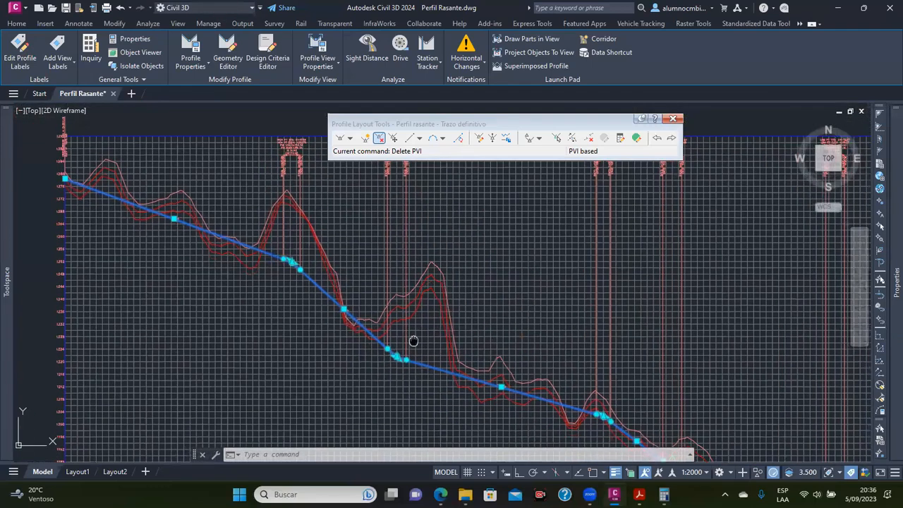
Move the PVI near 1+060 upward and back along the profile, above the low point of the terrain
{"action": "scroll", "coordinate": [403, 344], "scroll_direction": "up", "scroll_amount": 2}
{"action": "scroll", "coordinate": [389, 370], "scroll_direction": "up", "scroll_amount": 2}
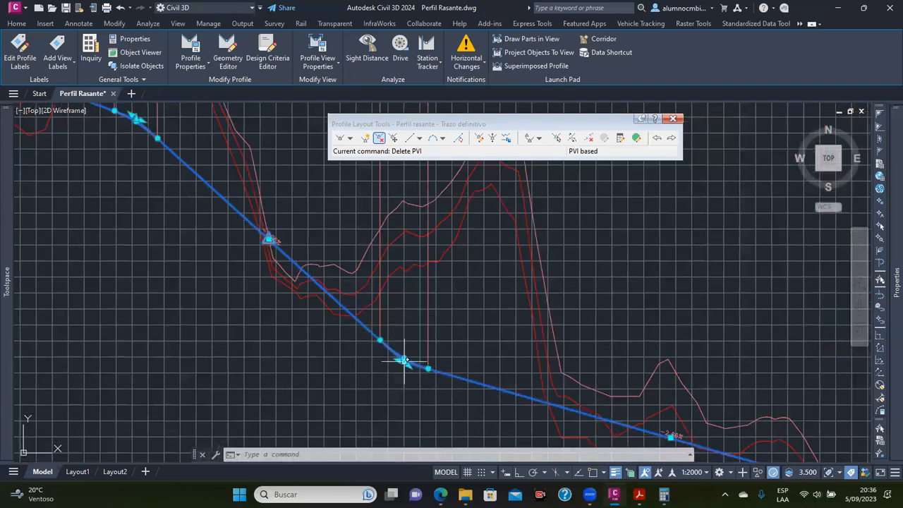
{"action": "left_click", "coordinate": [403, 360]}
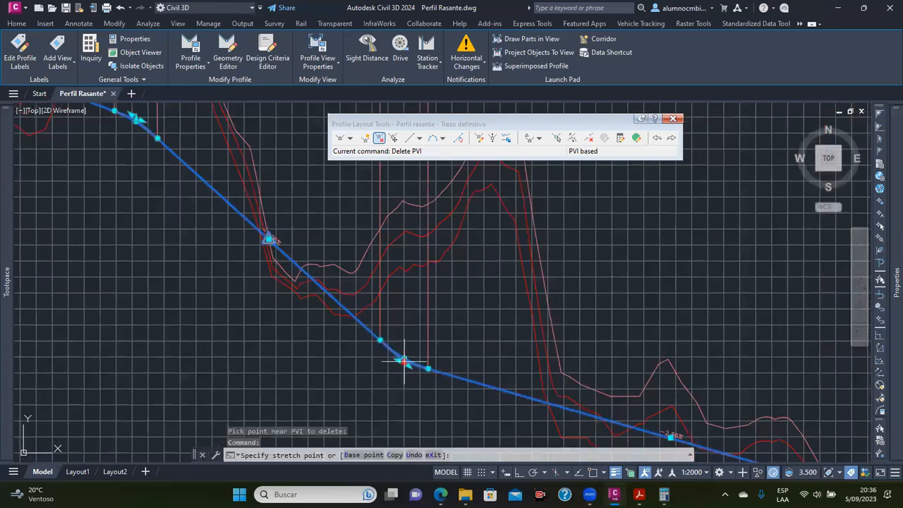
{"action": "left_click", "coordinate": [346, 253]}
{"action": "scroll", "coordinate": [380, 264], "scroll_direction": "down", "scroll_amount": 2}
{"action": "scroll", "coordinate": [381, 265], "scroll_direction": "down", "scroll_amount": 2}
{"action": "scroll", "coordinate": [524, 328], "scroll_direction": "up", "scroll_amount": 2}
{"action": "middle_click_drag", "start_coordinate": [431, 370], "coordinate": [363, 325]}
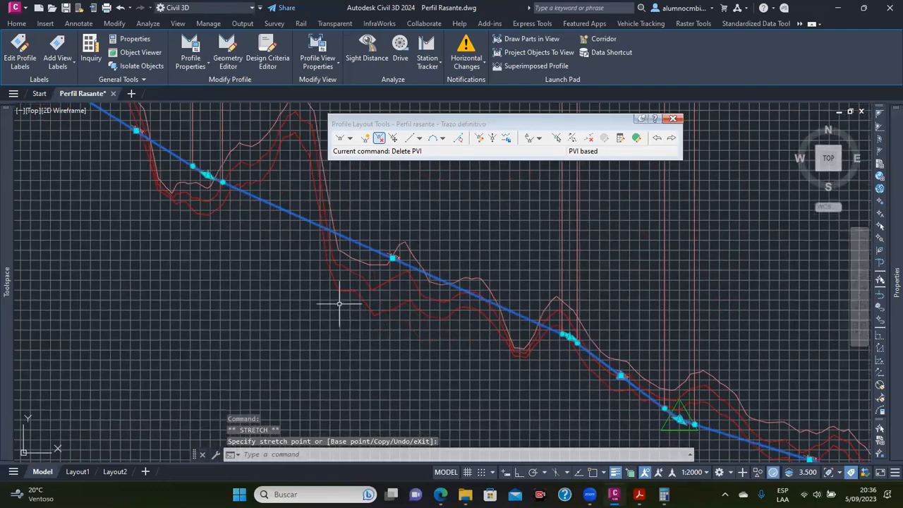
Insert a new PVI at about station 1+247.96, elevation 1209.673 m, at the foot of the steep terrain drop
{"action": "scroll", "coordinate": [359, 305], "scroll_direction": "up", "scroll_amount": 2}
{"action": "scroll", "coordinate": [253, 226], "scroll_direction": "down", "scroll_amount": 2}
{"action": "middle_click_drag", "start_coordinate": [256, 244], "coordinate": [285, 309]}
{"action": "left_click", "coordinate": [367, 140]}
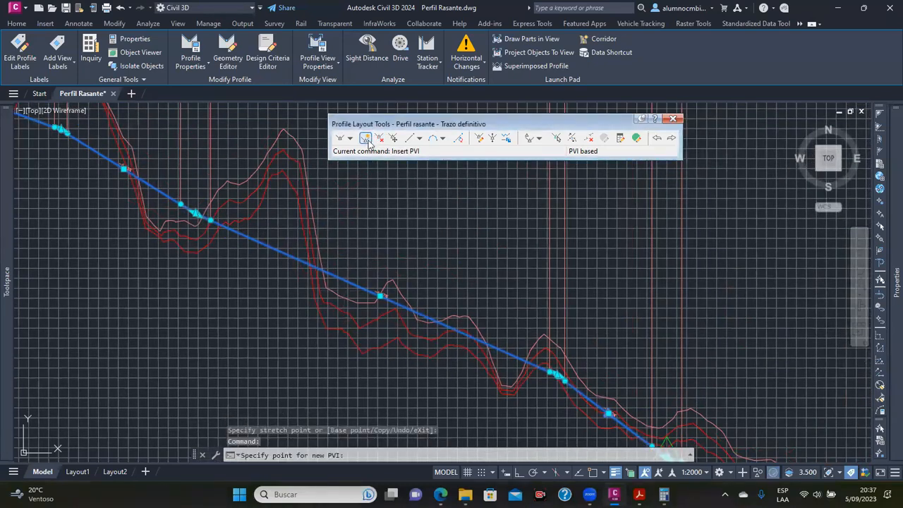
{"action": "key", "text": "Escape"}
{"action": "key", "text": "Escape"}
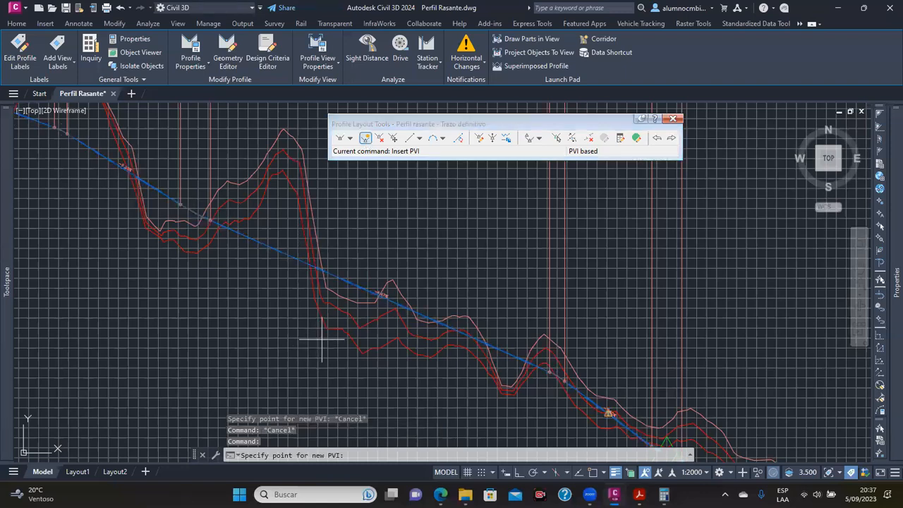
{"action": "left_click", "coordinate": [322, 340]}
{"action": "middle_click_drag", "start_coordinate": [348, 341], "coordinate": [353, 322]}
{"action": "key", "text": "Escape"}
Move the newly inserted PVI forward and down to about station 1+294.03, elevation 1207.194 m
{"action": "middle_click_drag", "start_coordinate": [428, 362], "coordinate": [419, 354]}
{"action": "scroll", "coordinate": [418, 354], "scroll_direction": "up", "scroll_amount": 3}
{"action": "left_click", "coordinate": [244, 289]}
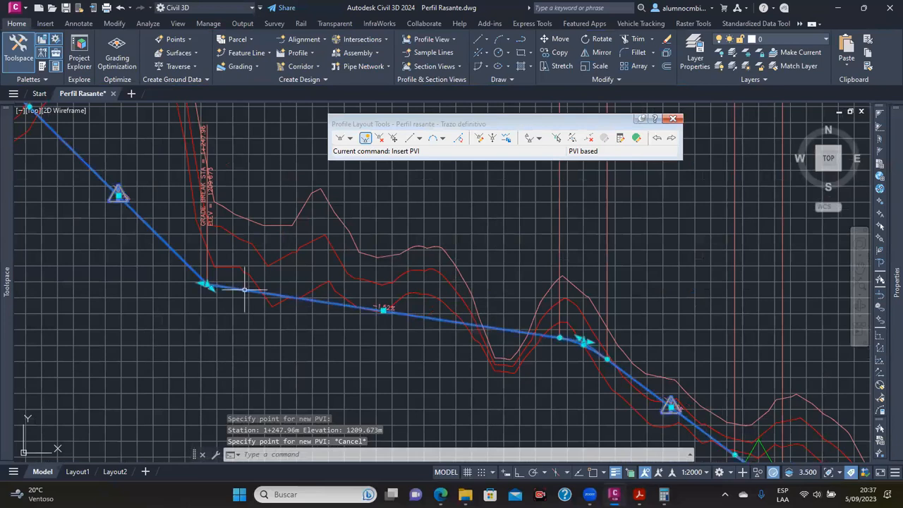
{"action": "left_click", "coordinate": [207, 285]}
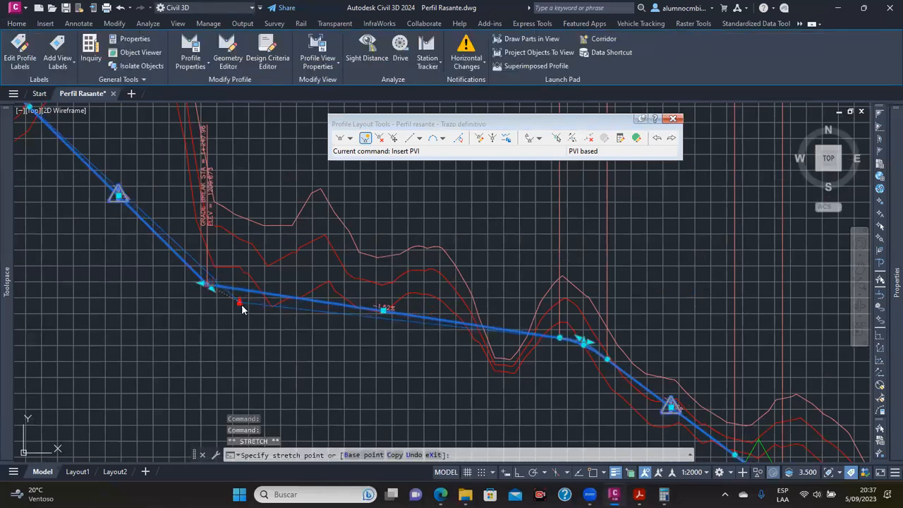
{"action": "left_click", "coordinate": [243, 304]}
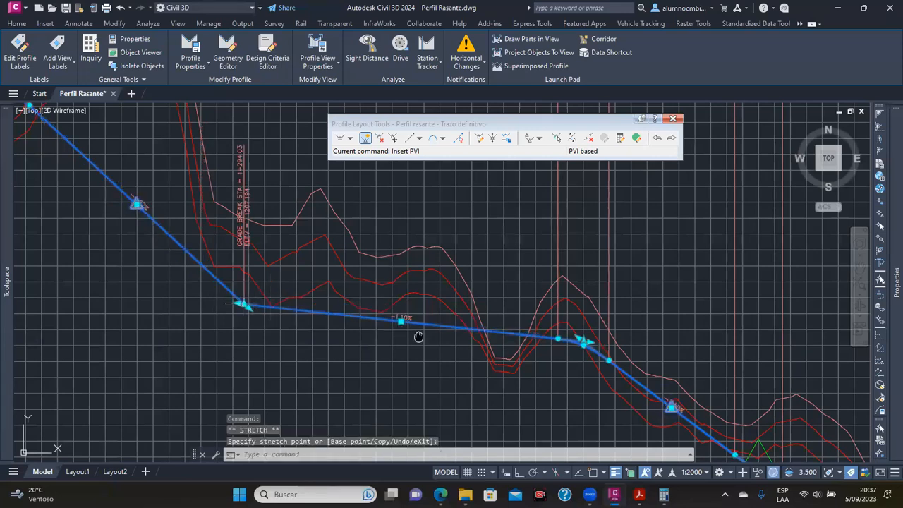
Move the PVI in the valley between the two terrain peaks back and up to the steep descent just before it
{"action": "middle_click_drag", "start_coordinate": [418, 338], "coordinate": [397, 325]}
{"action": "middle_click_drag", "start_coordinate": [151, 214], "coordinate": [329, 327]}
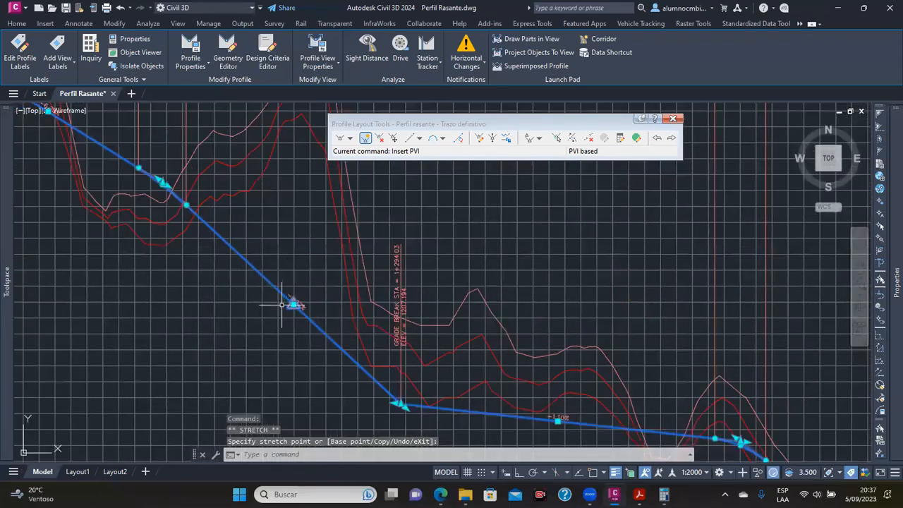
{"action": "scroll", "coordinate": [281, 304], "scroll_direction": "up", "scroll_amount": 4}
{"action": "scroll", "coordinate": [285, 300], "scroll_direction": "down", "scroll_amount": 6}
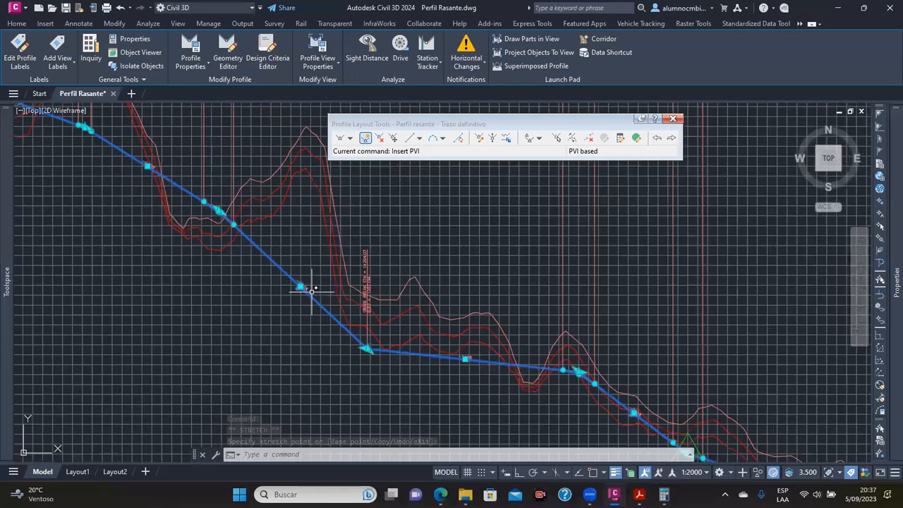
{"action": "scroll", "coordinate": [275, 261], "scroll_direction": "up", "scroll_amount": 3}
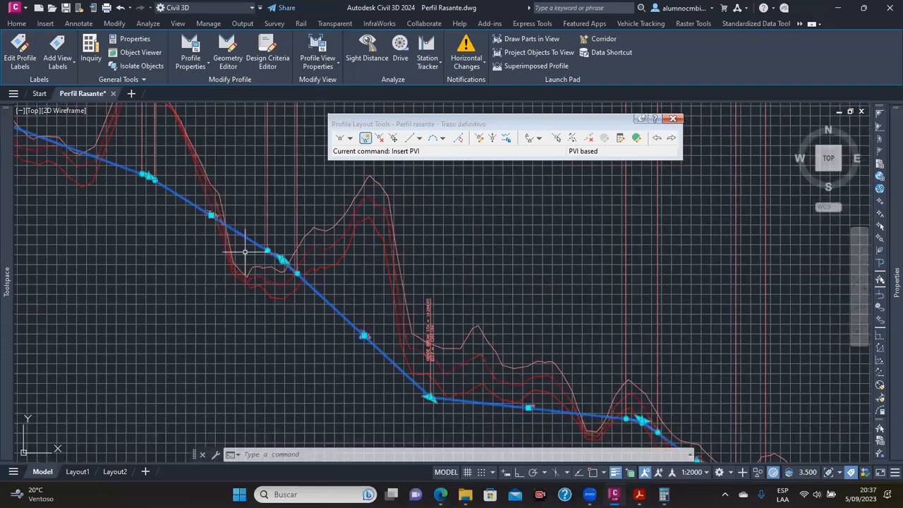
{"action": "scroll", "coordinate": [290, 272], "scroll_direction": "up", "scroll_amount": 5}
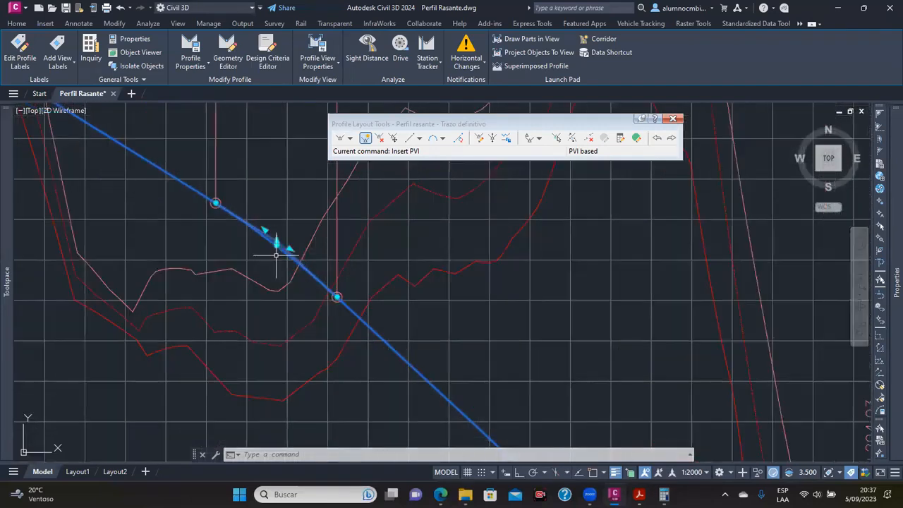
{"action": "left_click", "coordinate": [290, 267]}
{"action": "scroll", "coordinate": [214, 206], "scroll_direction": "down", "scroll_amount": 3}
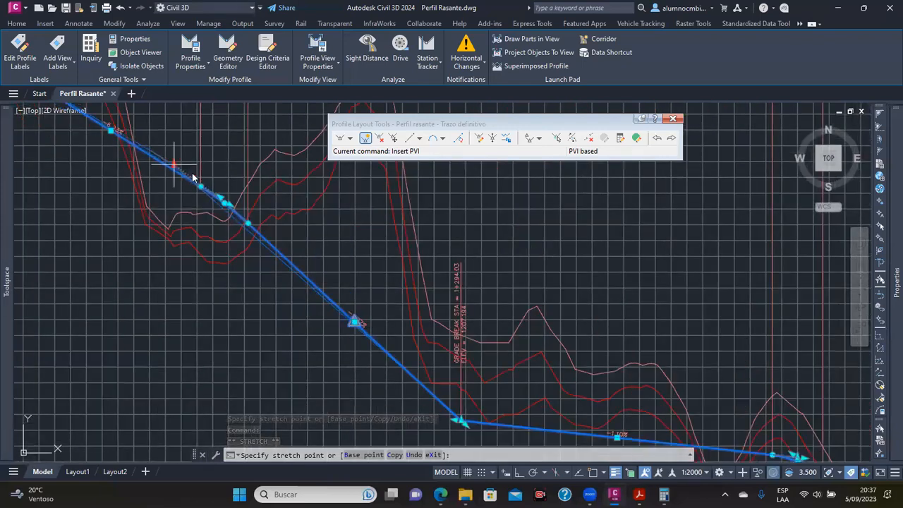
{"action": "scroll", "coordinate": [224, 203], "scroll_direction": "down", "scroll_amount": 3}
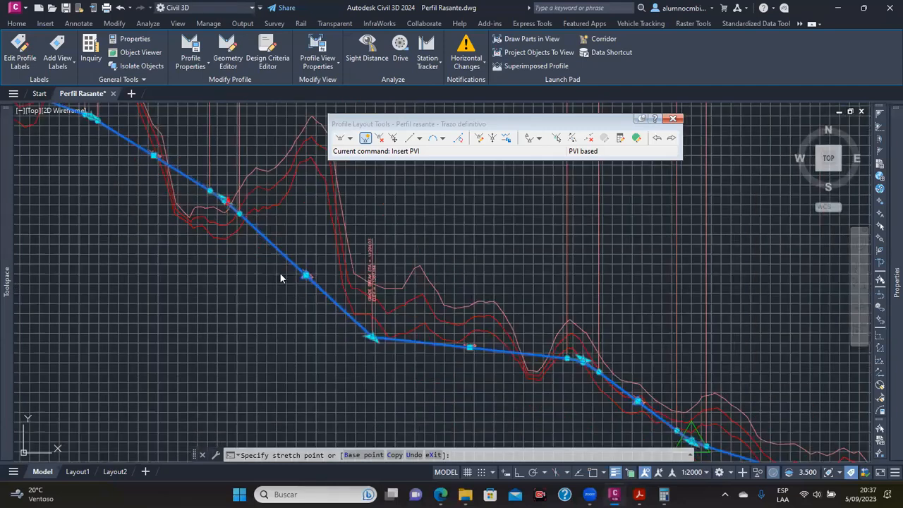
{"action": "scroll", "coordinate": [241, 218], "scroll_direction": "up", "scroll_amount": 2}
{"action": "scroll", "coordinate": [303, 262], "scroll_direction": "up", "scroll_amount": 1}
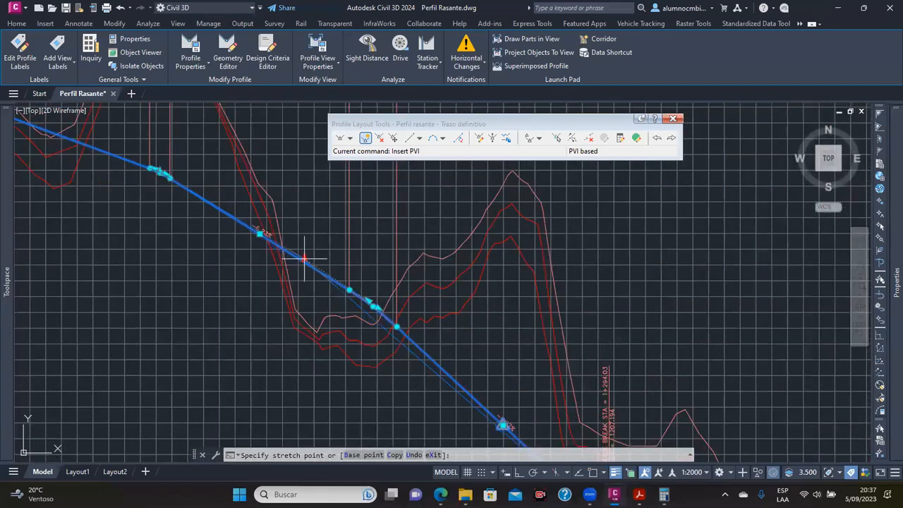
{"action": "left_click", "coordinate": [303, 258]}
{"action": "scroll", "coordinate": [366, 276], "scroll_direction": "down", "scroll_amount": 1}
{"action": "scroll", "coordinate": [366, 276], "scroll_direction": "up", "scroll_amount": 3}
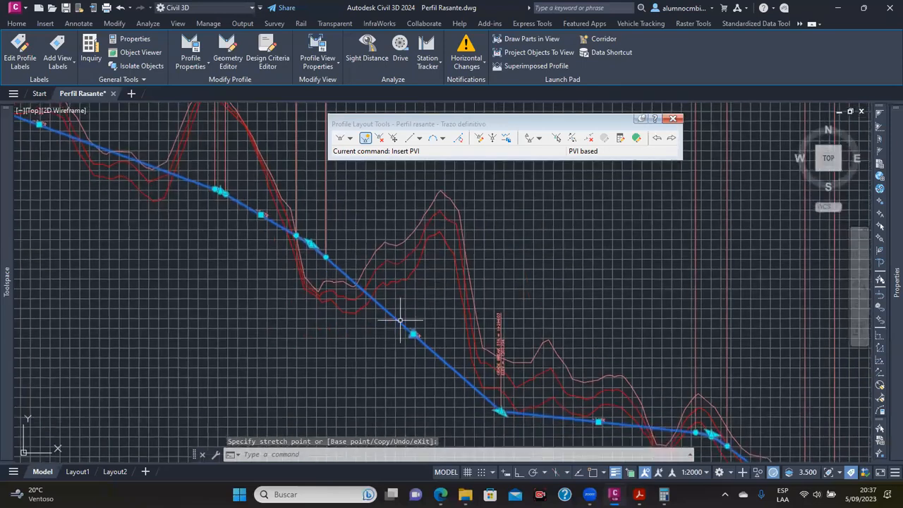
Delete the preceding PVI, beneath the large terrain hill, so a single tangent replaces the two grades there
{"action": "scroll", "coordinate": [333, 243], "scroll_direction": "down", "scroll_amount": 3}
{"action": "scroll", "coordinate": [317, 240], "scroll_direction": "up", "scroll_amount": 3}
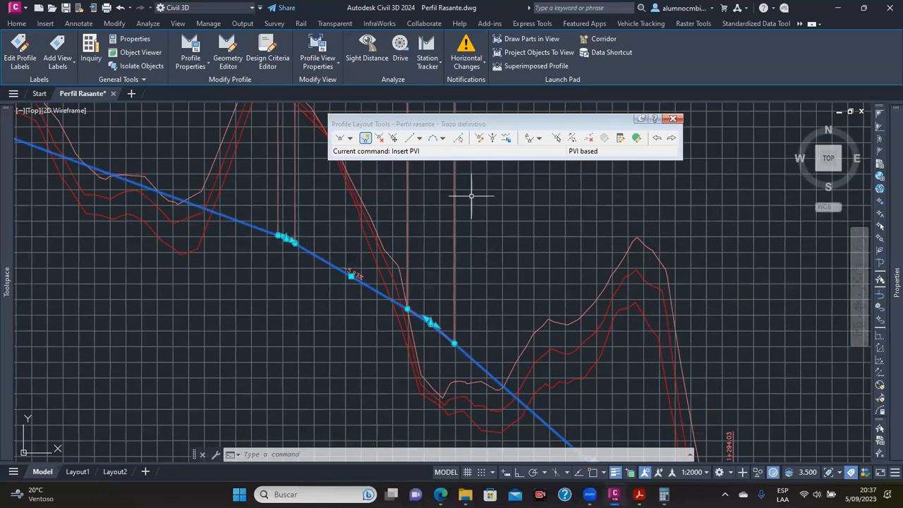
{"action": "left_click", "coordinate": [379, 139]}
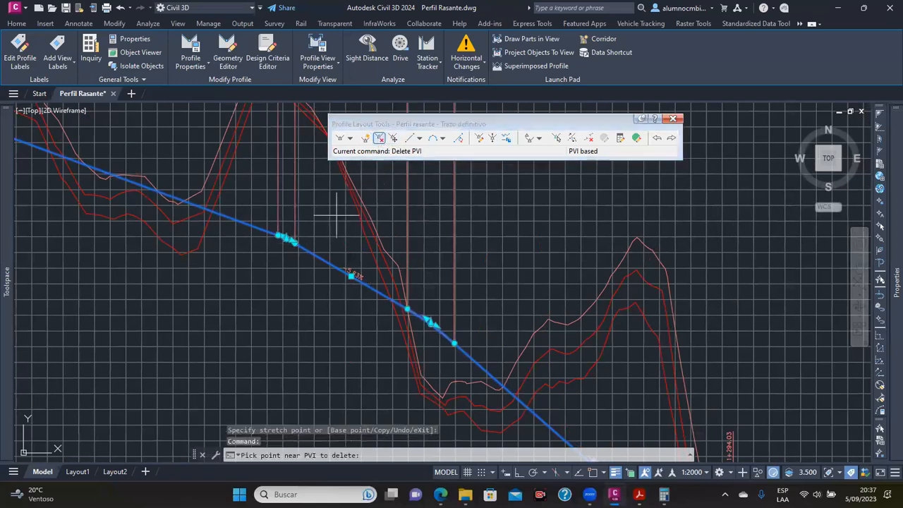
{"action": "left_click", "coordinate": [299, 239]}
{"action": "key", "text": "Escape"}
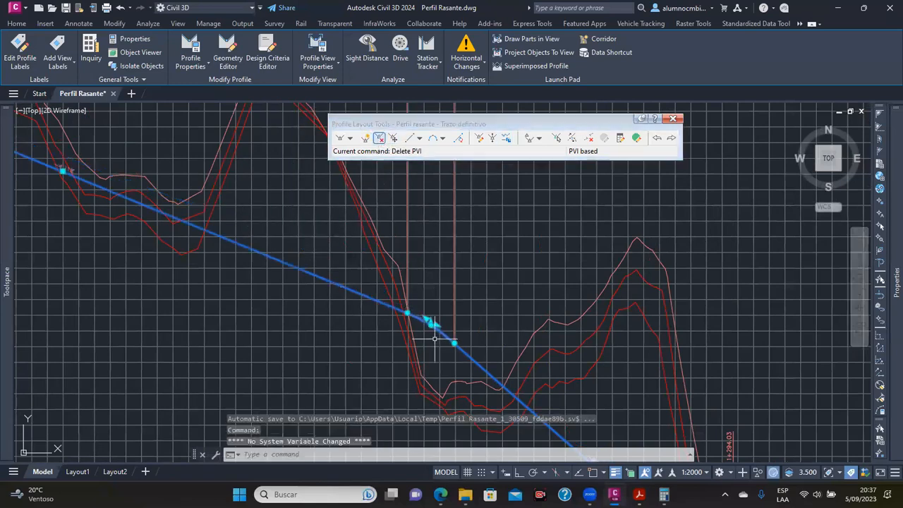
Move the PVI on the steep terrain descent up and back along the profile, beneath the large hill
{"action": "scroll", "coordinate": [428, 321], "scroll_direction": "up", "scroll_amount": 4}
{"action": "left_click", "coordinate": [416, 297]}
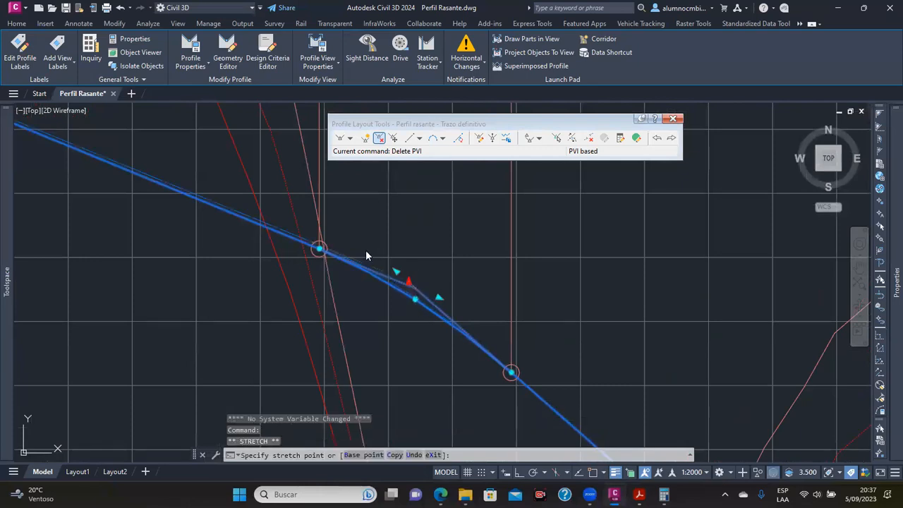
{"action": "scroll", "coordinate": [366, 250], "scroll_direction": "down", "scroll_amount": 3}
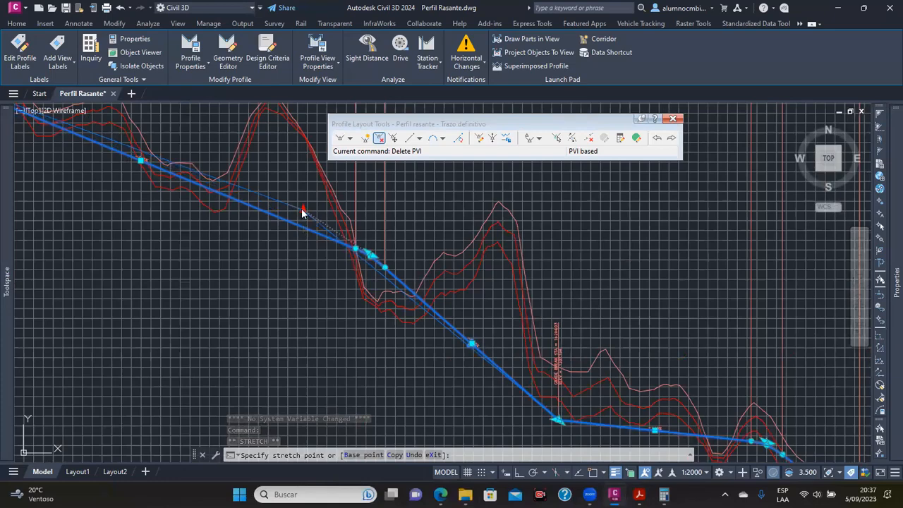
{"action": "scroll", "coordinate": [423, 314], "scroll_direction": "up", "scroll_amount": 6}
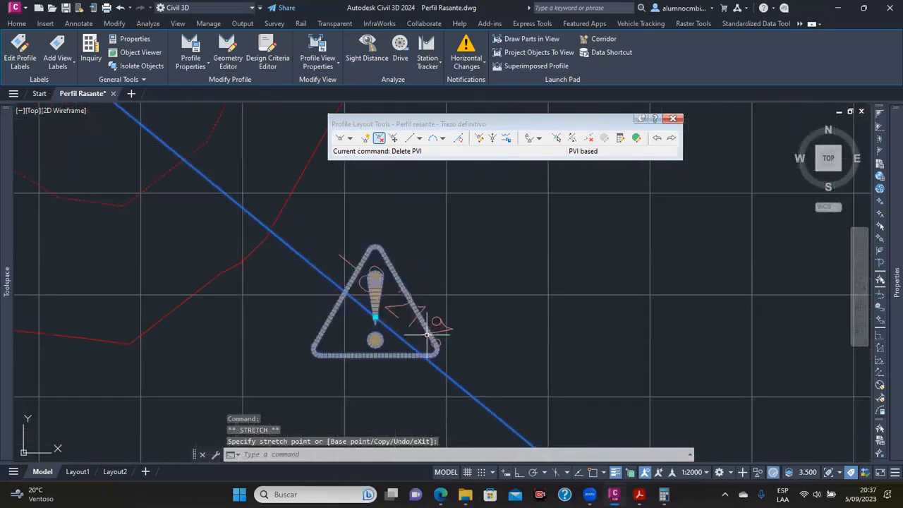
{"action": "scroll", "coordinate": [360, 300], "scroll_direction": "down", "scroll_amount": 6}
{"action": "scroll", "coordinate": [323, 252], "scroll_direction": "up", "scroll_amount": 3}
{"action": "middle_click_drag", "start_coordinate": [262, 222], "coordinate": [335, 276]}
{"action": "scroll", "coordinate": [336, 268], "scroll_direction": "up", "scroll_amount": 4}
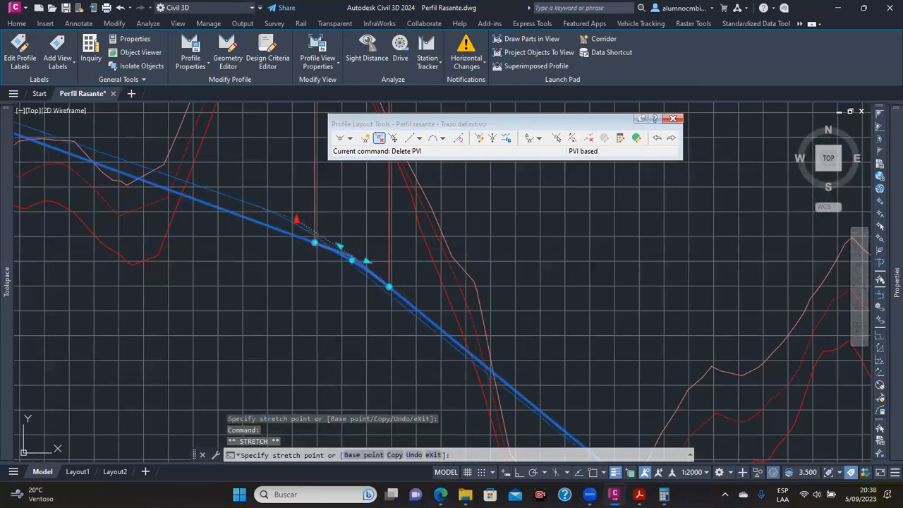
{"action": "left_click", "coordinate": [267, 210]}
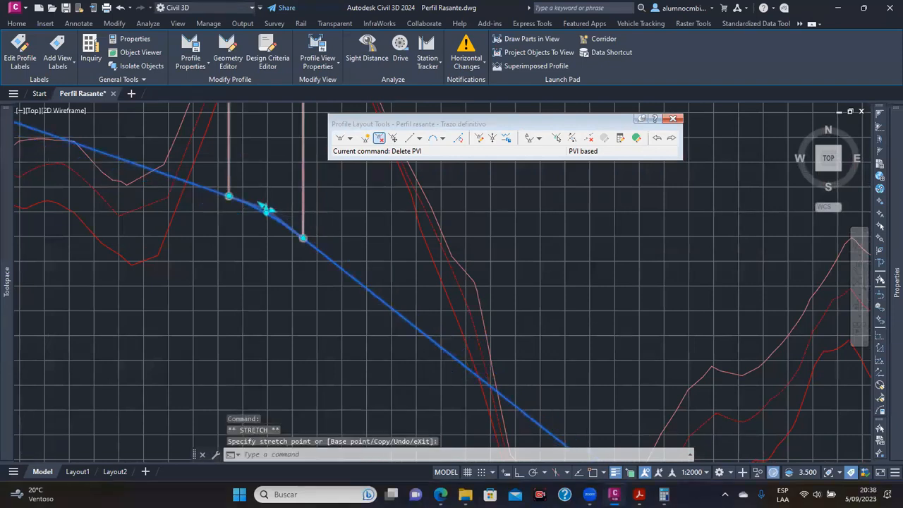
Move the PVI beneath the large hill farther back and up, just past the terrain low point preceding the hill
{"action": "scroll", "coordinate": [339, 234], "scroll_direction": "down", "scroll_amount": 4}
{"action": "middle_click_drag", "start_coordinate": [410, 300], "coordinate": [377, 261]}
{"action": "scroll", "coordinate": [436, 308], "scroll_direction": "up", "scroll_amount": 4}
{"action": "scroll", "coordinate": [261, 212], "scroll_direction": "down", "scroll_amount": 2}
{"action": "middle_click_drag", "start_coordinate": [244, 200], "coordinate": [465, 378]}
{"action": "scroll", "coordinate": [325, 250], "scroll_direction": "up", "scroll_amount": 2}
{"action": "left_click", "coordinate": [350, 259]}
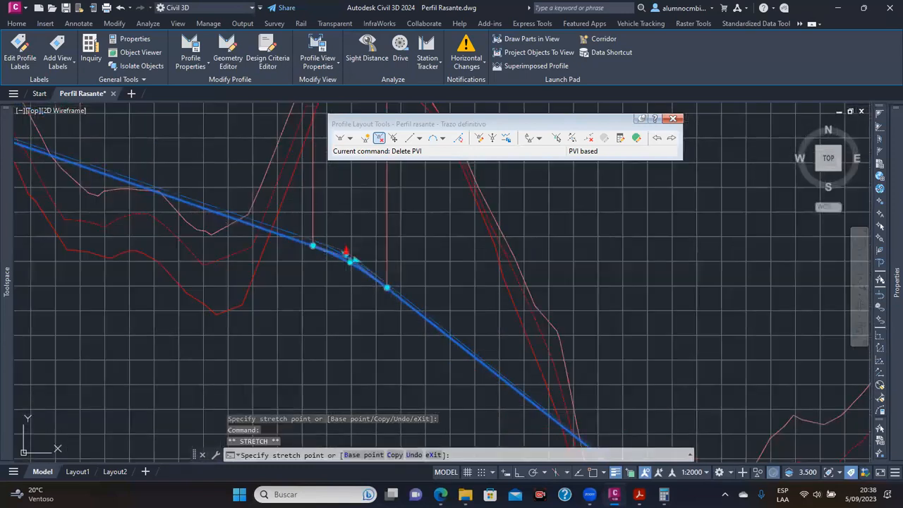
{"action": "left_click", "coordinate": [278, 221]}
{"action": "scroll", "coordinate": [352, 249], "scroll_direction": "down", "scroll_amount": 4}
{"action": "middle_click_drag", "start_coordinate": [494, 355], "coordinate": [360, 270]}
{"action": "scroll", "coordinate": [358, 267], "scroll_direction": "up", "scroll_amount": 7}
{"action": "scroll", "coordinate": [358, 275], "scroll_direction": "down", "scroll_amount": 5}
{"action": "scroll", "coordinate": [358, 274], "scroll_direction": "down", "scroll_amount": 4}
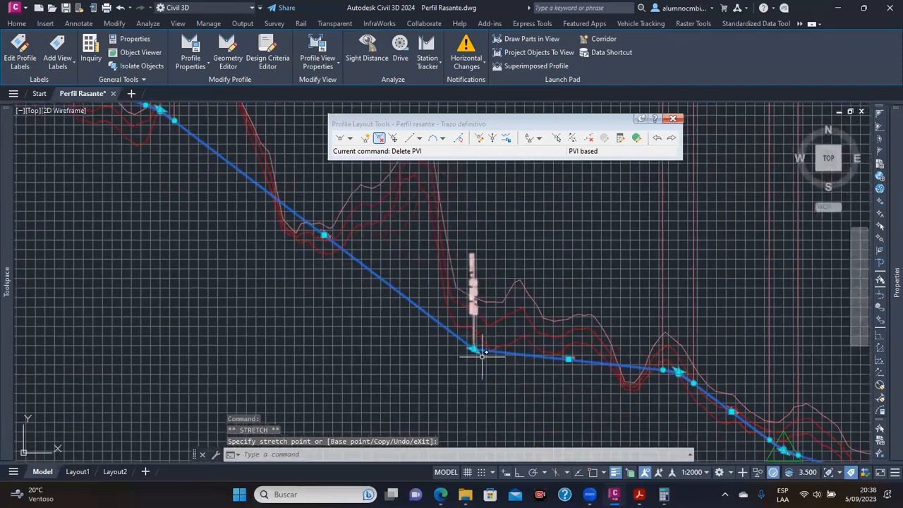
Move the grade-break PVI at the foot of the steep drop back and up to about station 1+258.74, elevation 1211.367 m
{"action": "scroll", "coordinate": [469, 342], "scroll_direction": "up", "scroll_amount": 6}
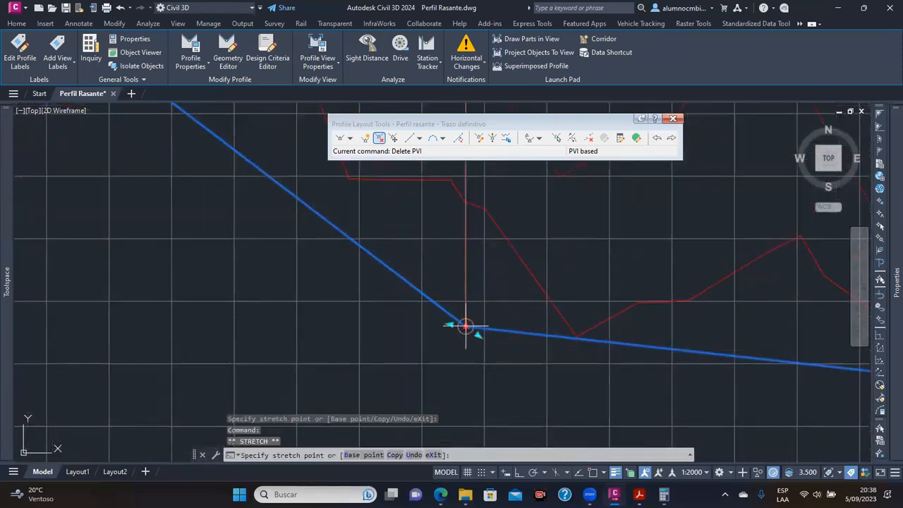
{"action": "scroll", "coordinate": [466, 326], "scroll_direction": "down", "scroll_amount": 2}
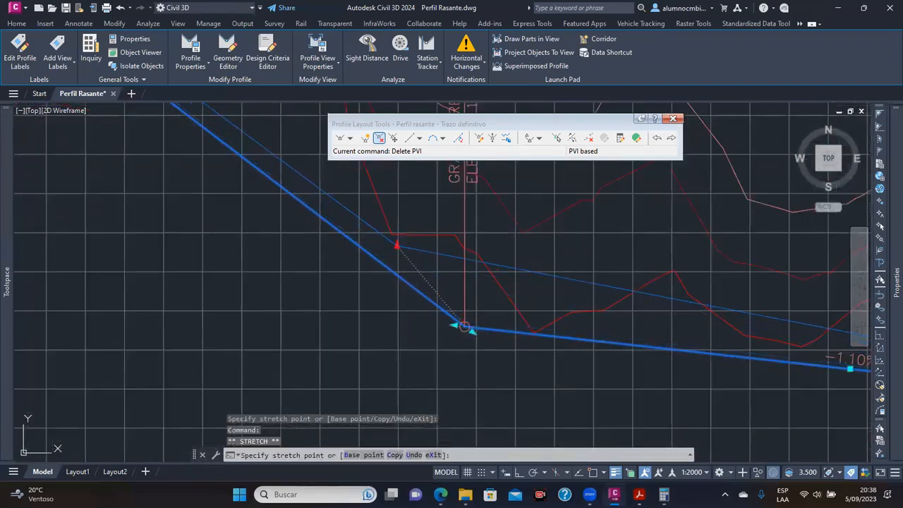
{"action": "left_click", "coordinate": [397, 245]}
{"action": "scroll", "coordinate": [450, 268], "scroll_direction": "down", "scroll_amount": 6}
{"action": "middle_click_drag", "start_coordinate": [432, 262], "coordinate": [526, 327]}
{"action": "scroll", "coordinate": [400, 224], "scroll_direction": "up", "scroll_amount": 4}
{"action": "middle_click_drag", "start_coordinate": [399, 224], "coordinate": [403, 240]}
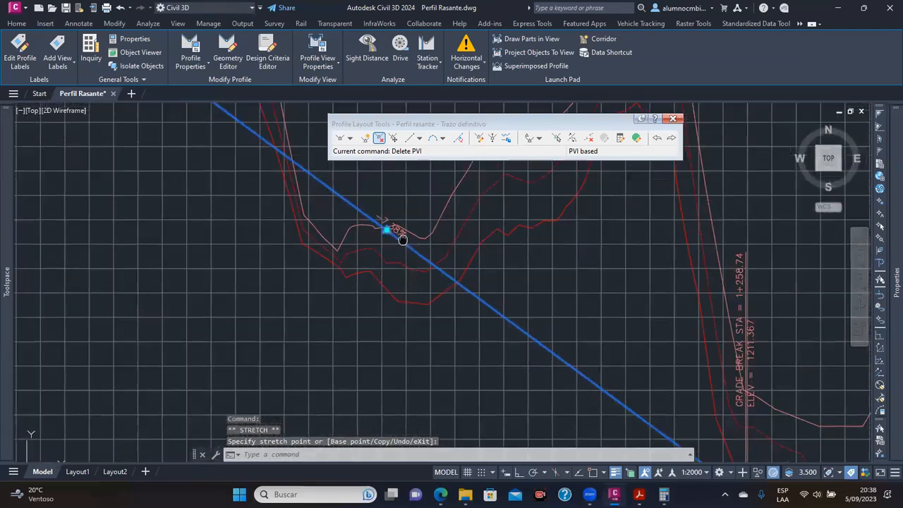
Move the grade-break PVI at the foot of the drop to about station 1+245.98, elevation 1212.597 m
{"action": "scroll", "coordinate": [416, 242], "scroll_direction": "down", "scroll_amount": 5}
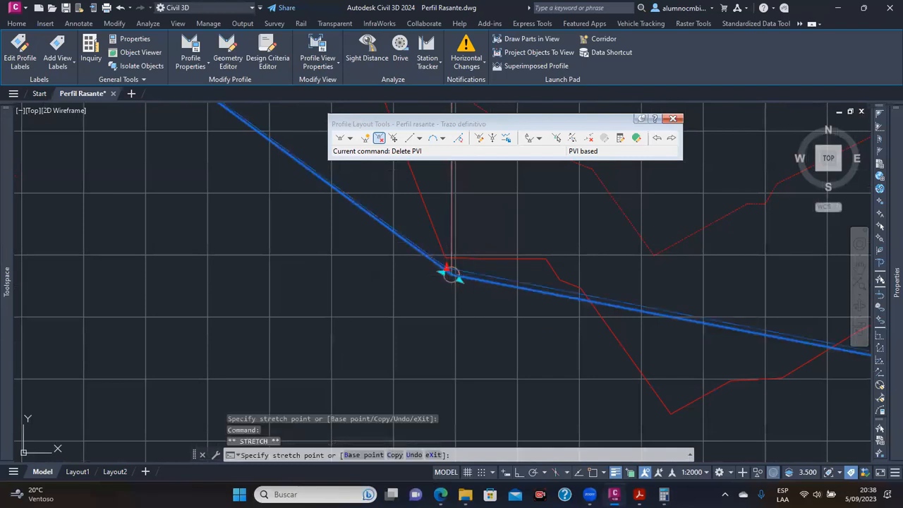
{"action": "scroll", "coordinate": [412, 236], "scroll_direction": "down", "scroll_amount": 6}
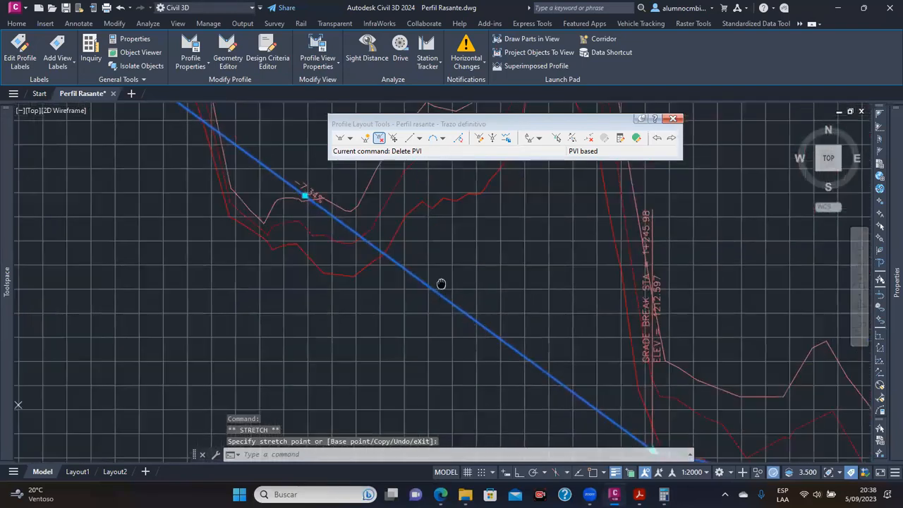
{"action": "scroll", "coordinate": [441, 284], "scroll_direction": "down", "scroll_amount": 5}
{"action": "scroll", "coordinate": [520, 351], "scroll_direction": "up", "scroll_amount": 7}
{"action": "scroll", "coordinate": [406, 242], "scroll_direction": "down", "scroll_amount": 5}
{"action": "middle_click_drag", "start_coordinate": [301, 205], "coordinate": [466, 352]}
{"action": "middle_click_drag", "start_coordinate": [312, 240], "coordinate": [463, 356]}
{"action": "scroll", "coordinate": [482, 327], "scroll_direction": "down", "scroll_amount": 3}
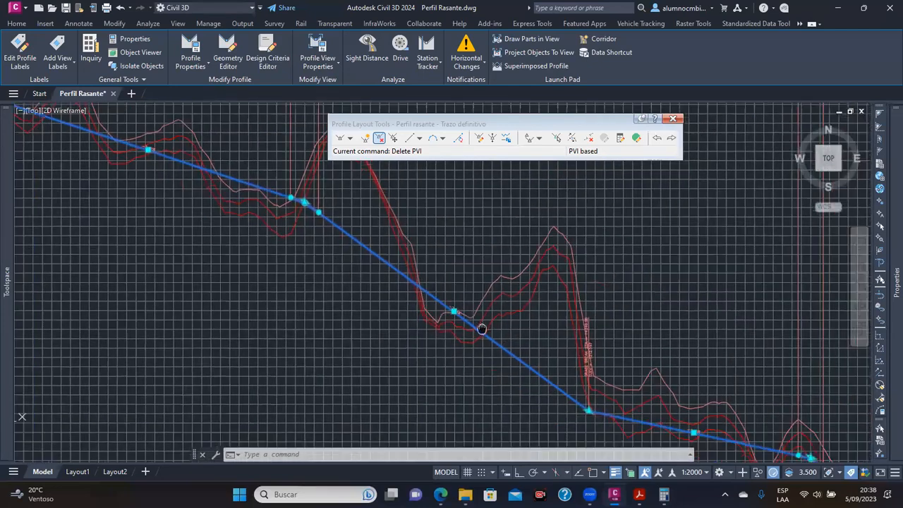
Raise the grade-break PVI at the foot of the drop to about station 1+249.08, elevation 1215.072 m
{"action": "scroll", "coordinate": [468, 338], "scroll_direction": "up", "scroll_amount": 6}
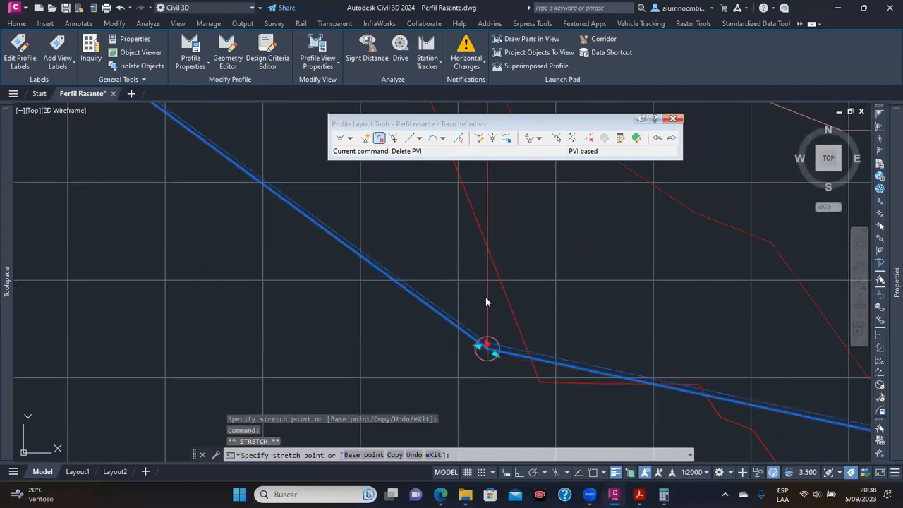
{"action": "scroll", "coordinate": [494, 258], "scroll_direction": "down", "scroll_amount": 4}
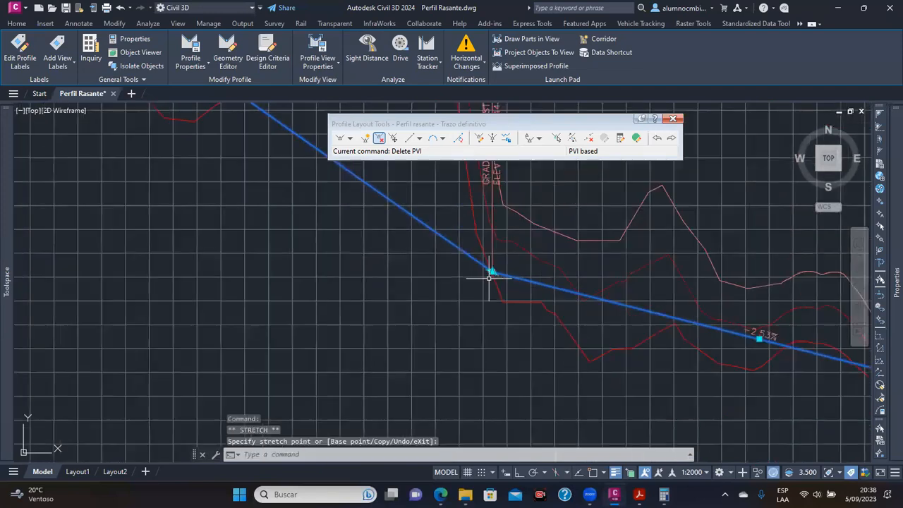
{"action": "scroll", "coordinate": [403, 262], "scroll_direction": "up", "scroll_amount": 5}
{"action": "scroll", "coordinate": [411, 259], "scroll_direction": "down", "scroll_amount": 4}
{"action": "scroll", "coordinate": [448, 309], "scroll_direction": "up", "scroll_amount": 6}
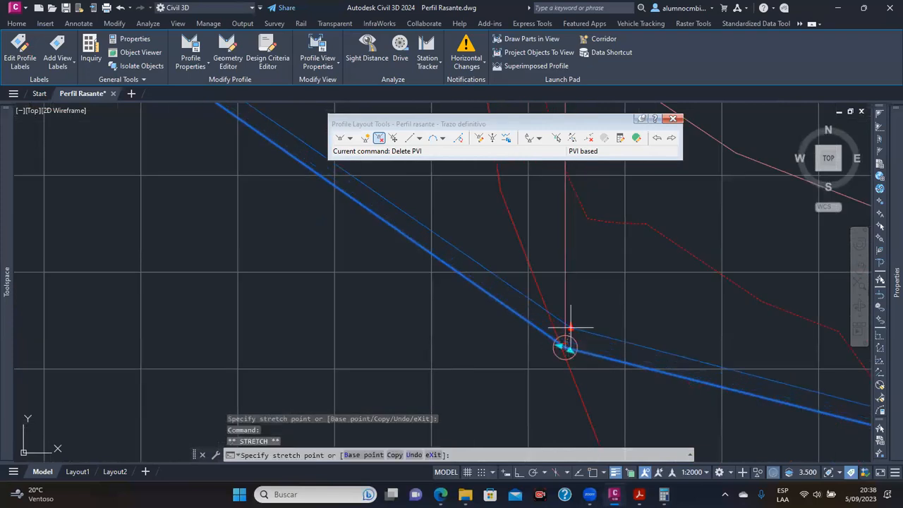
{"action": "scroll", "coordinate": [572, 317], "scroll_direction": "down", "scroll_amount": 3}
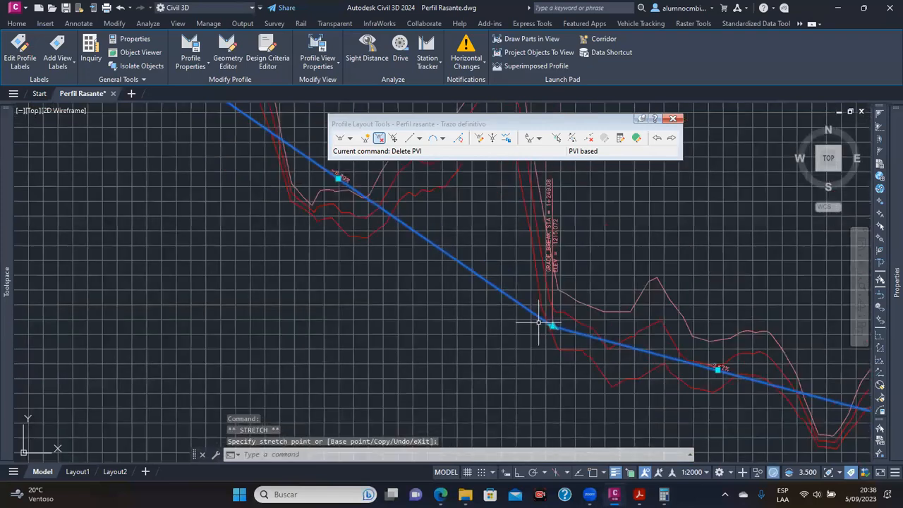
Examine the tangents on both sides of the grade break near 1+249 and compare their grades with the terrain
{"action": "scroll", "coordinate": [543, 317], "scroll_direction": "up", "scroll_amount": 4}
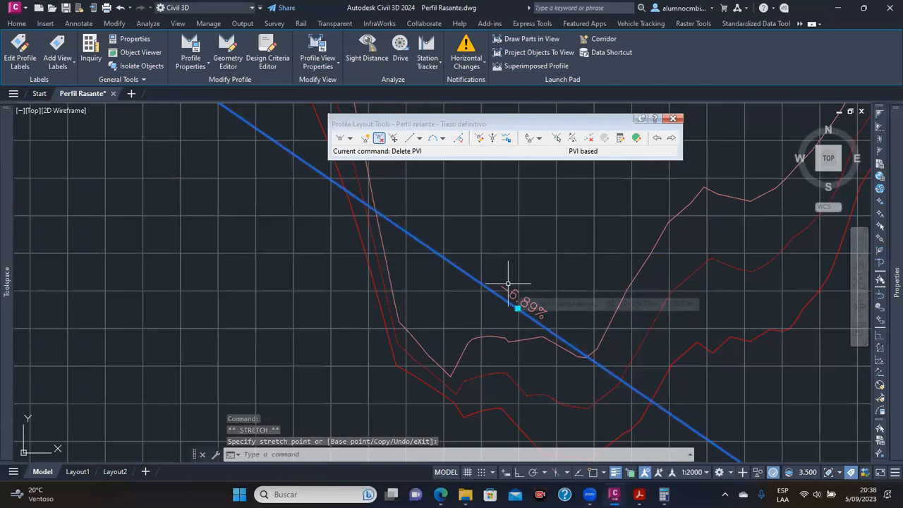
{"action": "scroll", "coordinate": [517, 296], "scroll_direction": "down", "scroll_amount": 5}
{"action": "middle_click_drag", "start_coordinate": [369, 218], "coordinate": [375, 243]}
{"action": "scroll", "coordinate": [375, 244], "scroll_direction": "down", "scroll_amount": 3}
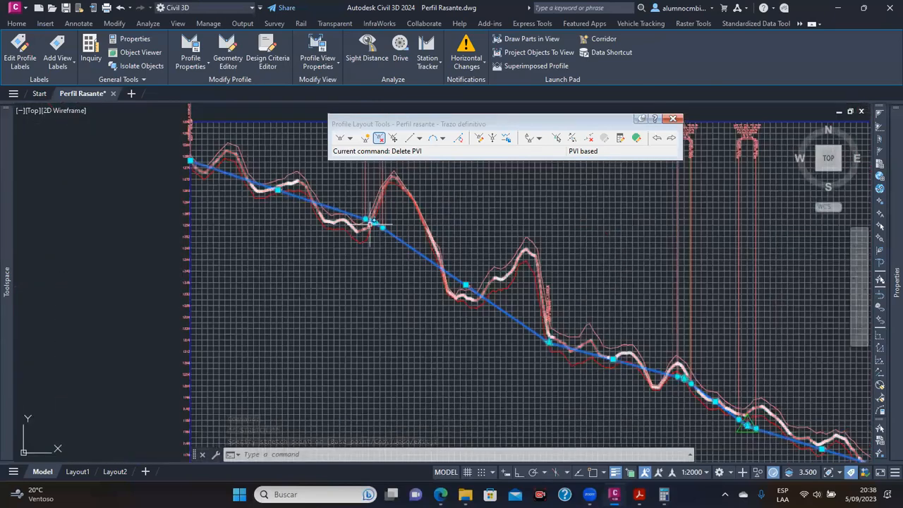
{"action": "scroll", "coordinate": [383, 247], "scroll_direction": "up", "scroll_amount": 2}
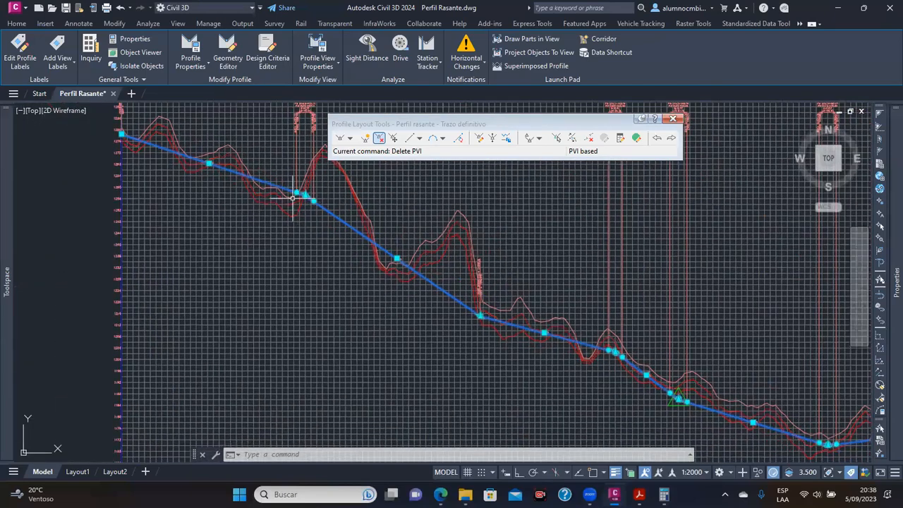
{"action": "scroll", "coordinate": [321, 185], "scroll_direction": "up", "scroll_amount": 2}
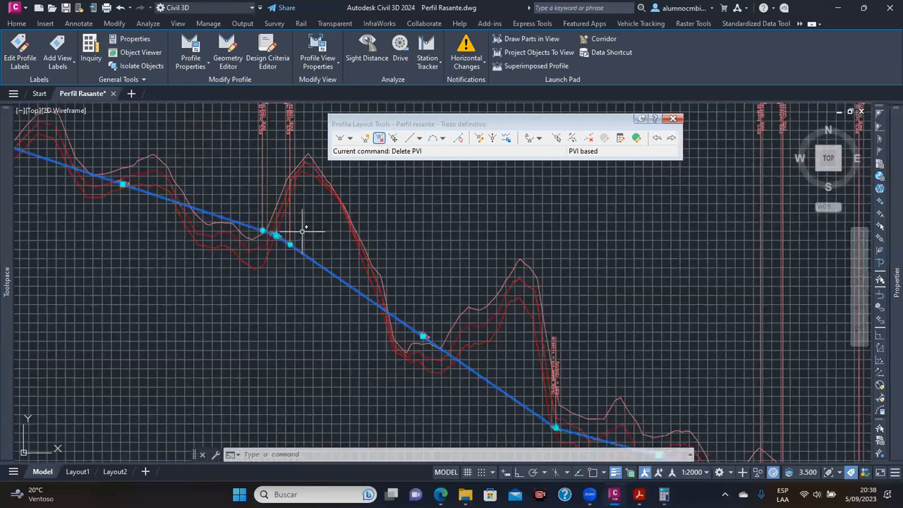
{"action": "middle_click_drag", "start_coordinate": [402, 323], "coordinate": [248, 212]}
{"action": "middle_click_drag", "start_coordinate": [343, 267], "coordinate": [270, 238]}
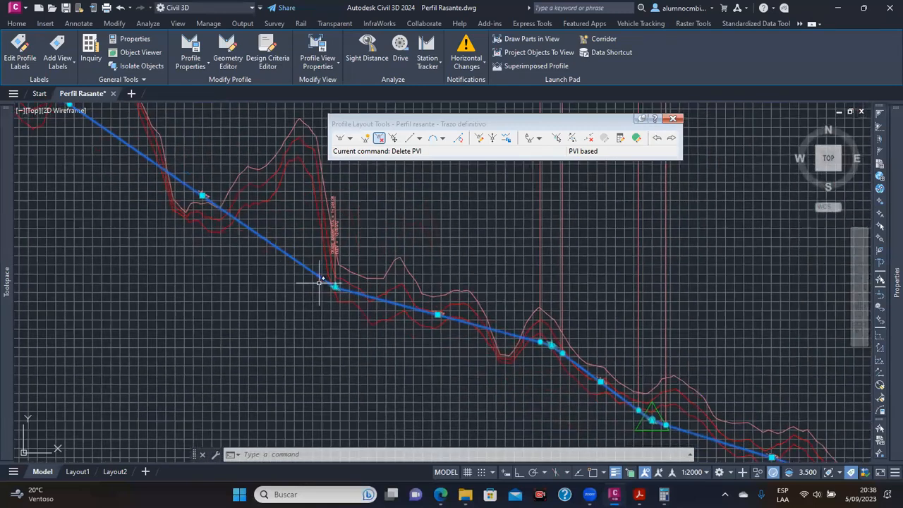
{"action": "scroll", "coordinate": [371, 305], "scroll_direction": "up", "scroll_amount": 4}
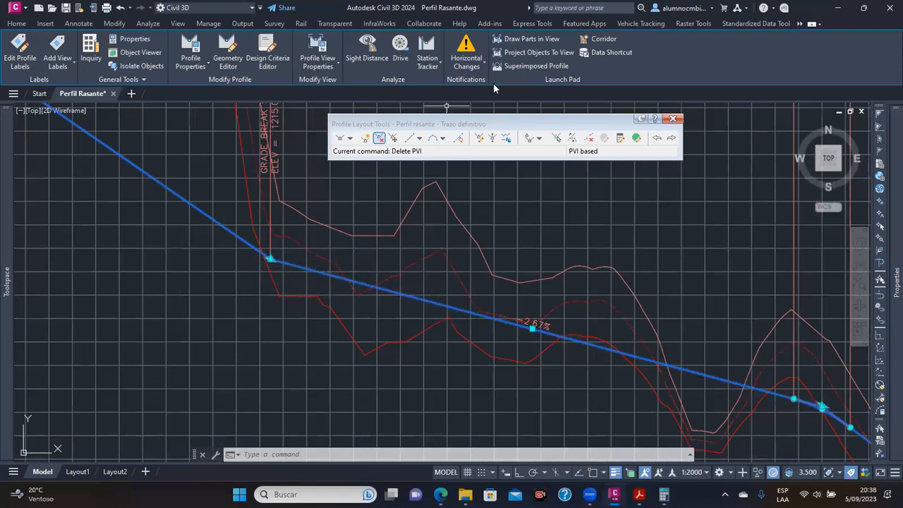
{"action": "mouse_move", "coordinate": [76, 168]}
{"action": "left_mouse_down"}
{"action": "mouse_move", "coordinate": [106, 216]}
{"action": "mouse_move", "coordinate": [270, 330]}
{"action": "left_mouse_up"}
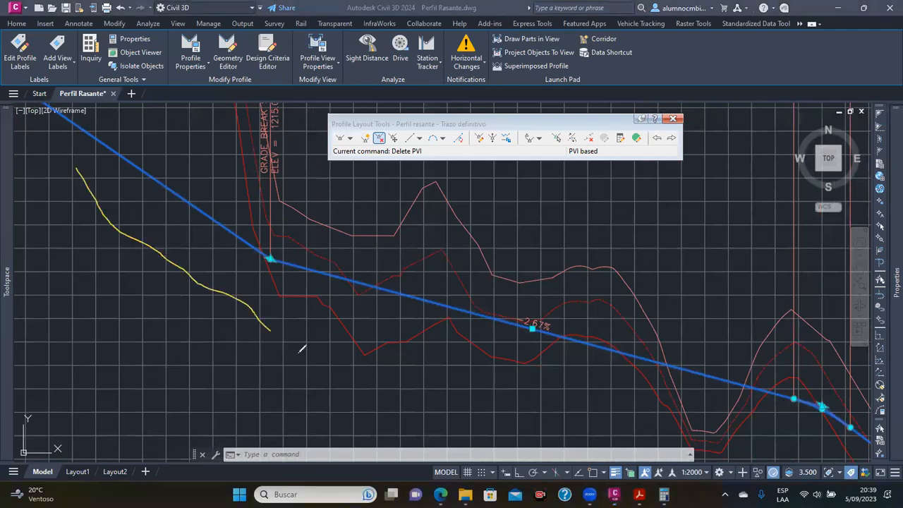
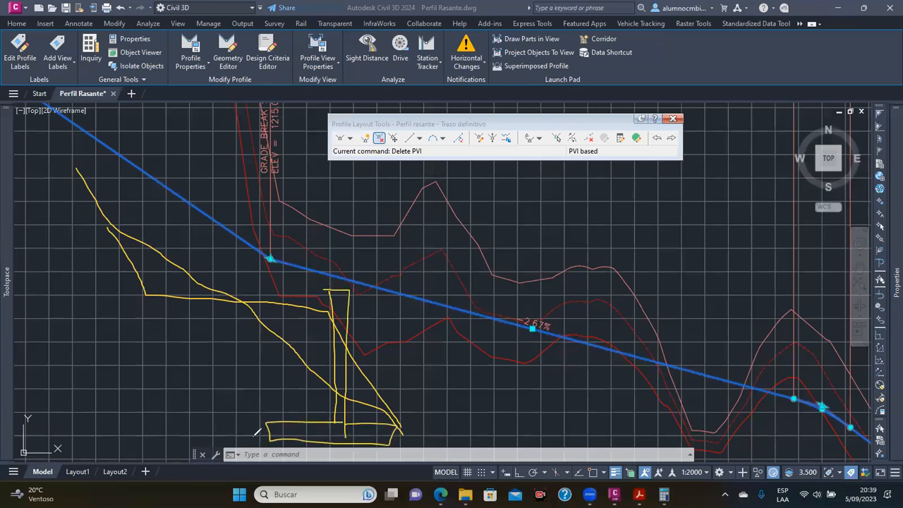
{"action": "left_click_drag", "start_coordinate": [271, 442], "coordinate": [158, 298]}
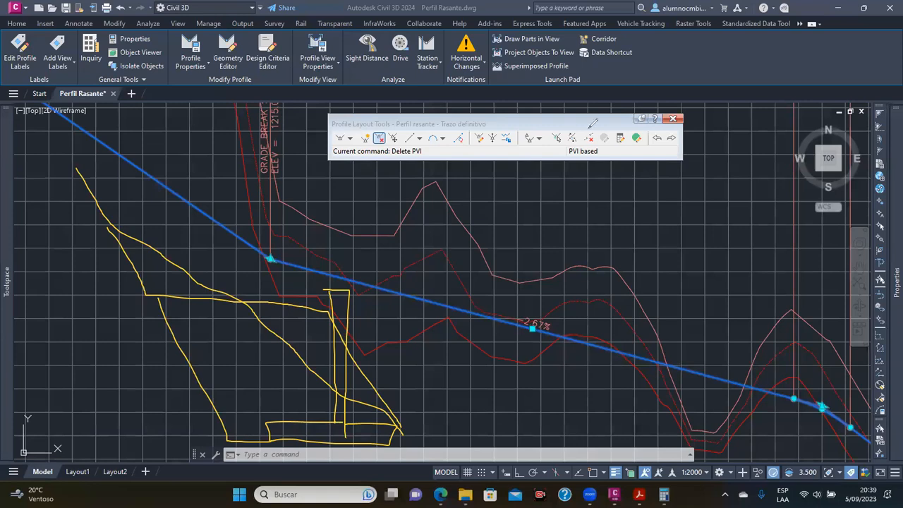
{"action": "left_click", "coordinate": [600, 95]}
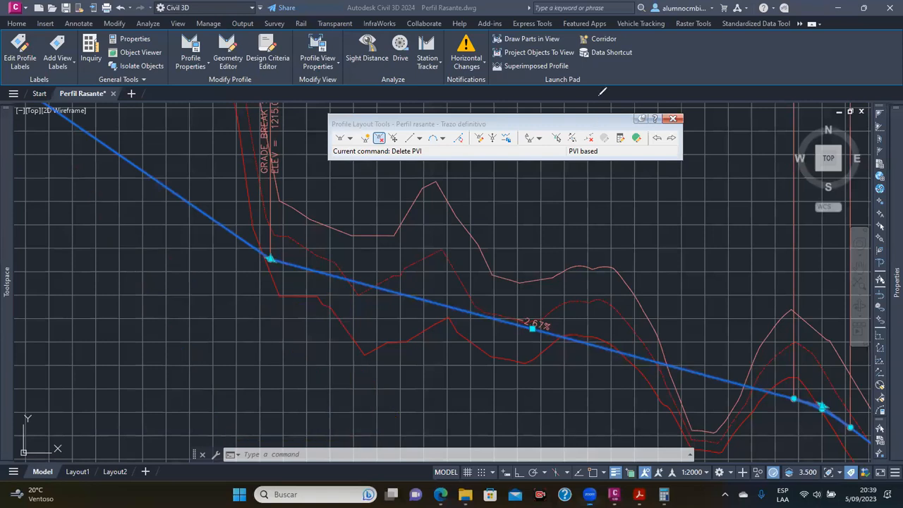
Show the profile entities table and set the station of the second PVI to 0+640
{"action": "scroll", "coordinate": [333, 300], "scroll_direction": "down", "scroll_amount": 3}
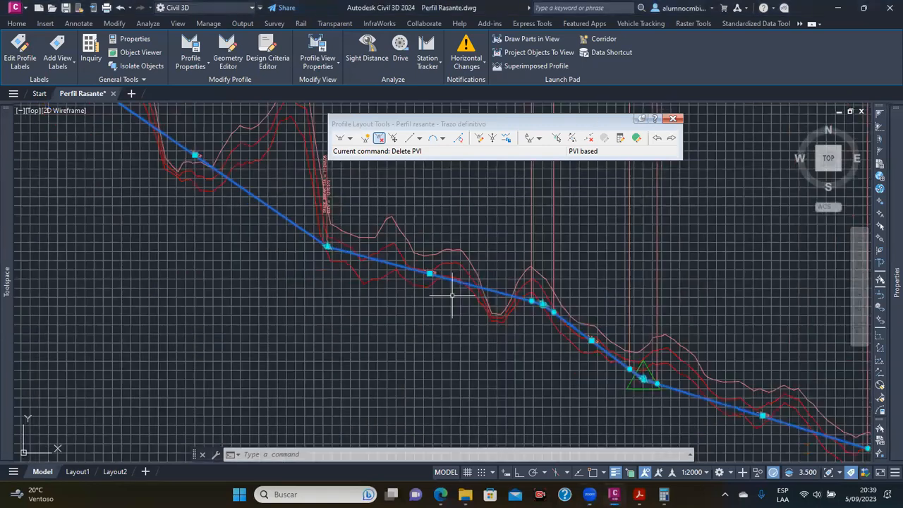
{"action": "scroll", "coordinate": [178, 237], "scroll_direction": "up", "scroll_amount": 4}
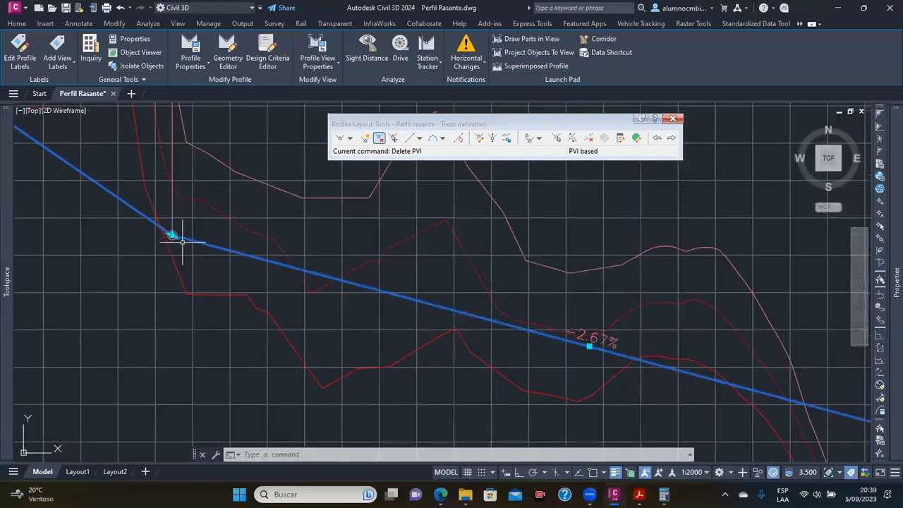
{"action": "scroll", "coordinate": [176, 249], "scroll_direction": "down", "scroll_amount": 4}
{"action": "middle_click_drag", "start_coordinate": [160, 238], "coordinate": [365, 339]}
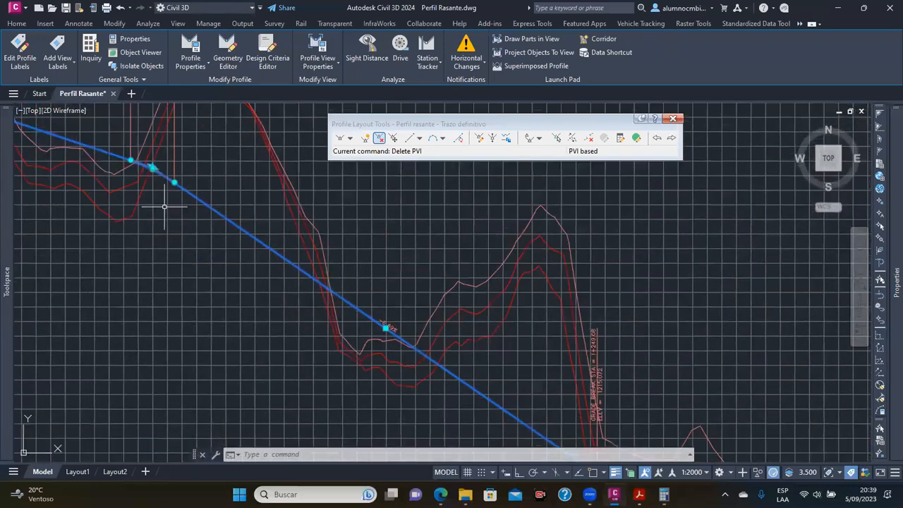
{"action": "middle_click_drag", "start_coordinate": [151, 167], "coordinate": [344, 267]}
{"action": "scroll", "coordinate": [343, 266], "scroll_direction": "up", "scroll_amount": 4}
{"action": "scroll", "coordinate": [360, 269], "scroll_direction": "down", "scroll_amount": 4}
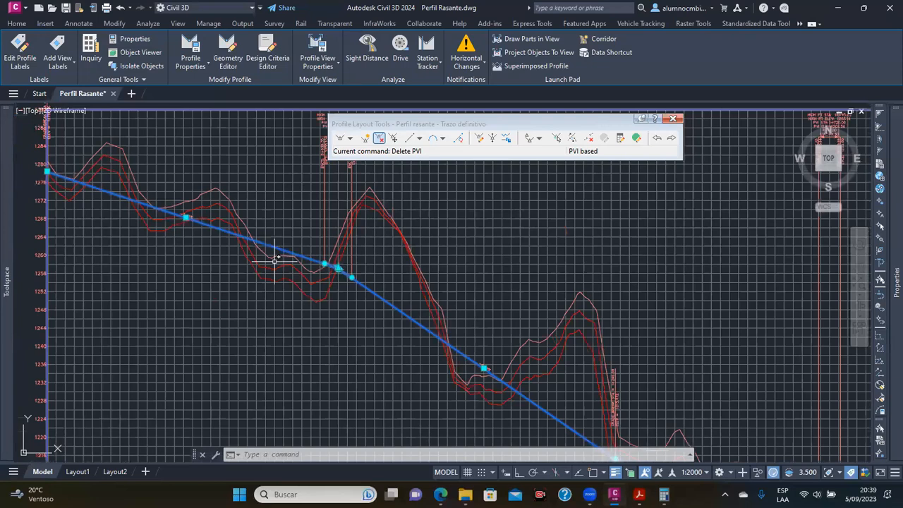
{"action": "left_click", "coordinate": [638, 138]}
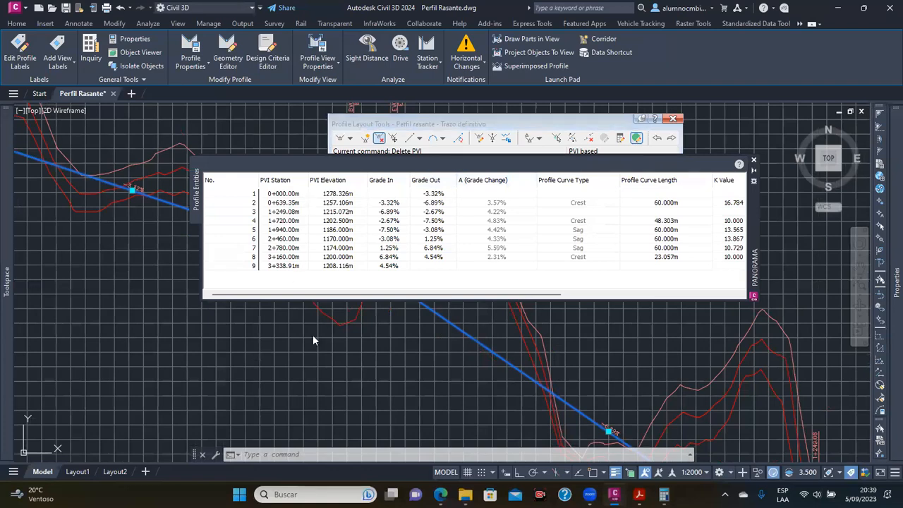
{"action": "middle_click_drag", "start_coordinate": [331, 309], "coordinate": [272, 384]}
{"action": "left_click", "coordinate": [280, 206]}
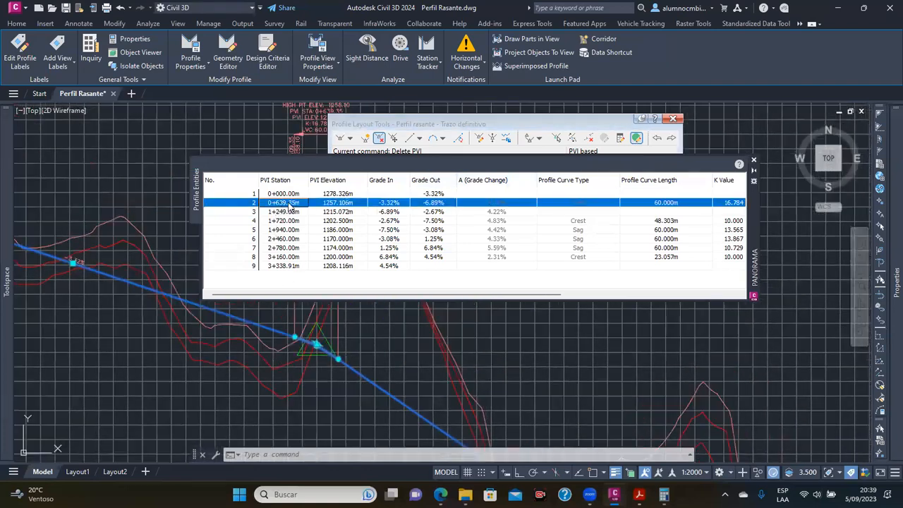
{"action": "left_click", "coordinate": [293, 204]}
{"action": "type", "text": "640"}
{"action": "key", "text": "Return"}
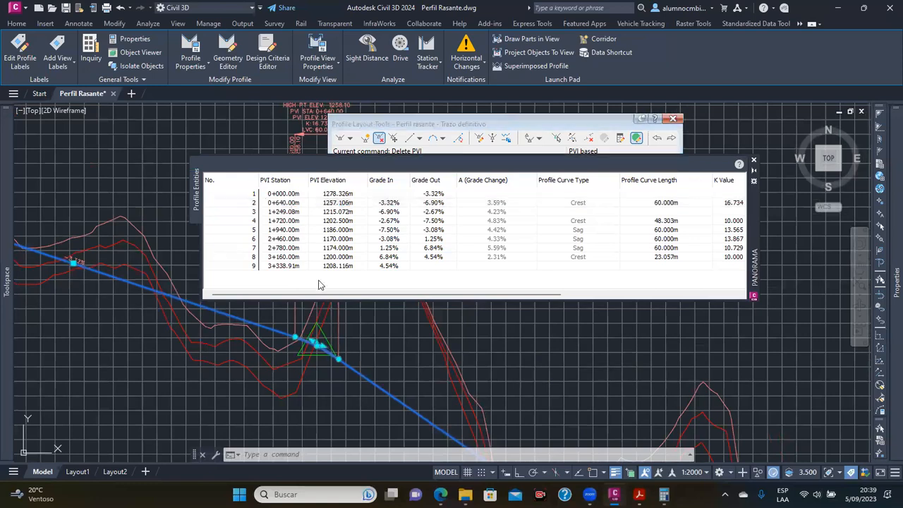
Set the station of the third PVI, the grade break at the foot of the steep drop, to 1+250
{"action": "scroll", "coordinate": [344, 348], "scroll_direction": "down", "scroll_amount": 5}
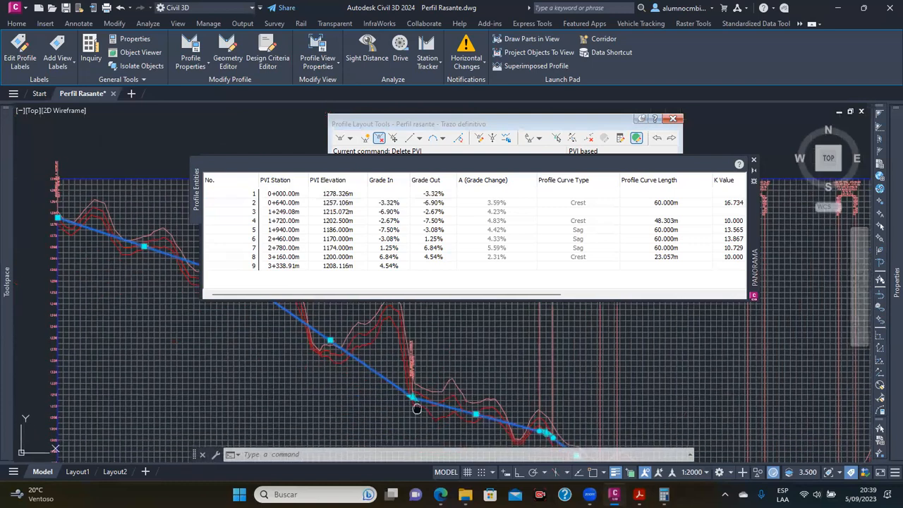
{"action": "scroll", "coordinate": [377, 371], "scroll_direction": "up", "scroll_amount": 2}
{"action": "scroll", "coordinate": [363, 339], "scroll_direction": "up", "scroll_amount": 2}
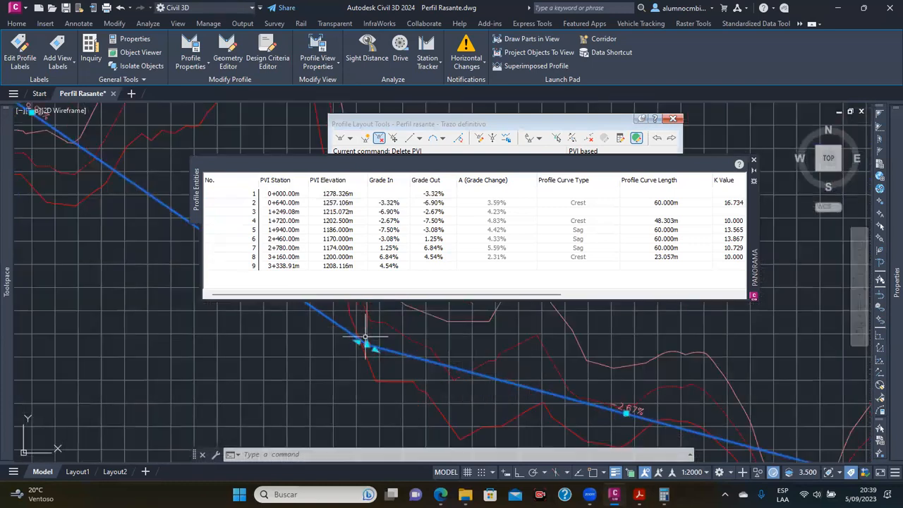
{"action": "left_click", "coordinate": [287, 213]}
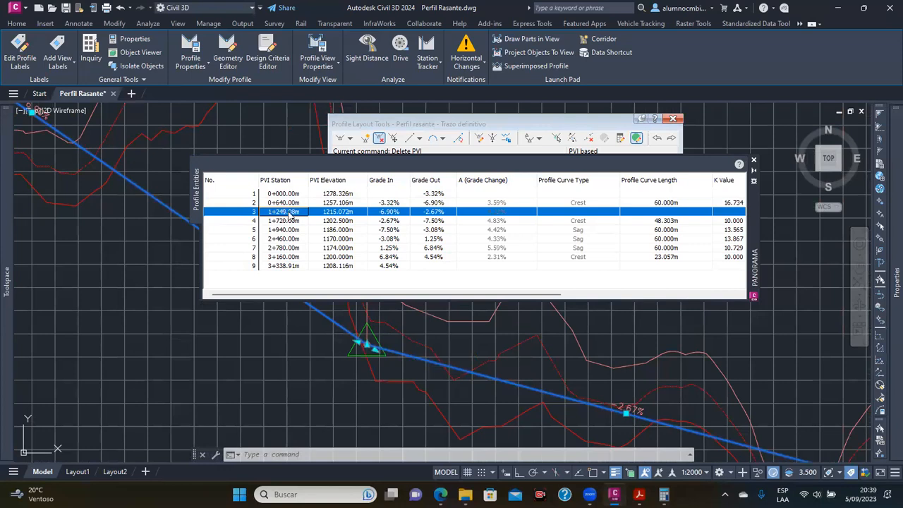
{"action": "left_click", "coordinate": [287, 212]}
{"action": "type", "text": "125"}
{"action": "key", "text": "Return"}
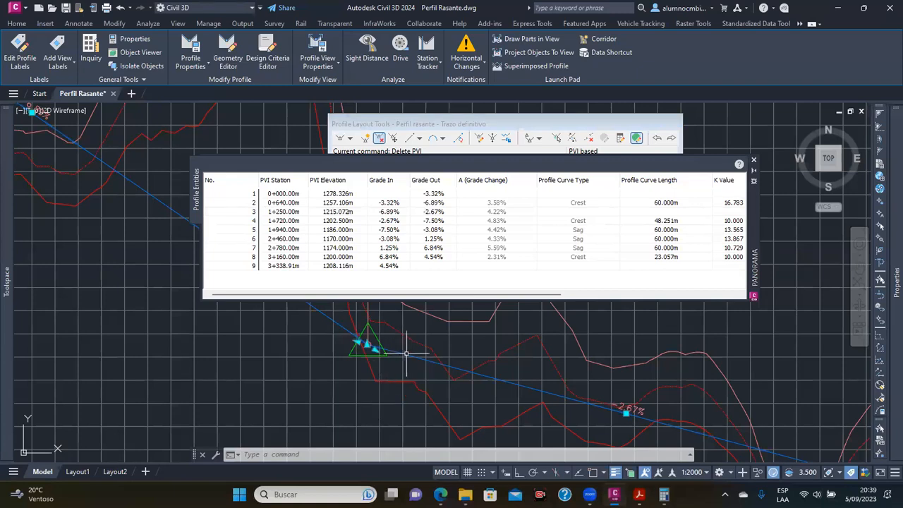
{"action": "key", "text": "Escape"}
Collapse the entities table and examine the design profile between the 1+250 and 1+720 PVIs against the terrain lines
{"action": "scroll", "coordinate": [423, 350], "scroll_direction": "down", "scroll_amount": 4}
{"action": "middle_click_drag", "start_coordinate": [463, 388], "coordinate": [385, 391]}
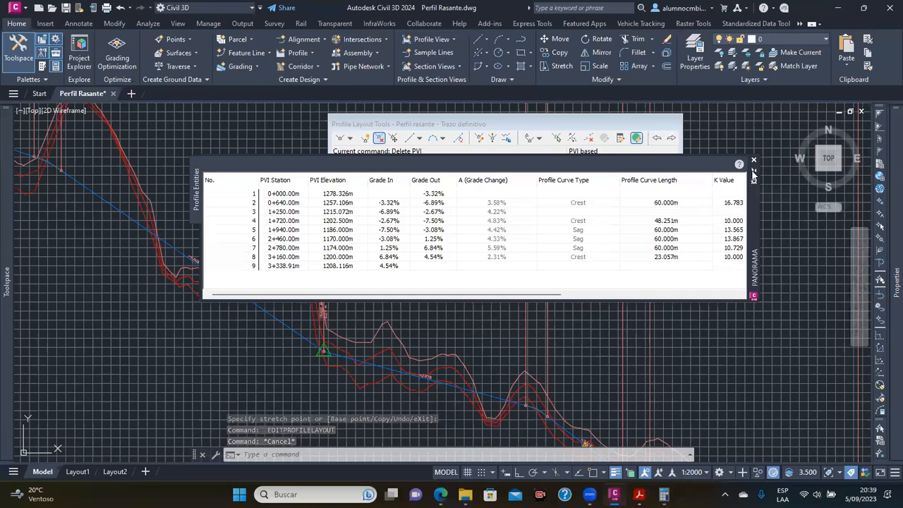
{"action": "middle_click_drag", "start_coordinate": [423, 374], "coordinate": [373, 346]}
{"action": "scroll", "coordinate": [322, 343], "scroll_direction": "up", "scroll_amount": 3}
{"action": "left_click", "coordinate": [314, 304]}
{"action": "middle_click_drag", "start_coordinate": [455, 349], "coordinate": [385, 324]}
{"action": "scroll", "coordinate": [422, 331], "scroll_direction": "up", "scroll_amount": 2}
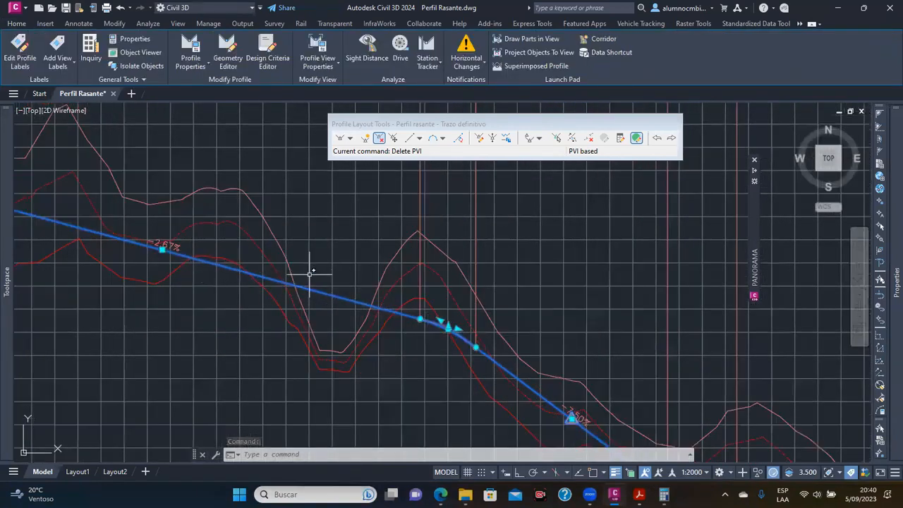
{"action": "scroll", "coordinate": [313, 286], "scroll_direction": "down", "scroll_amount": 4}
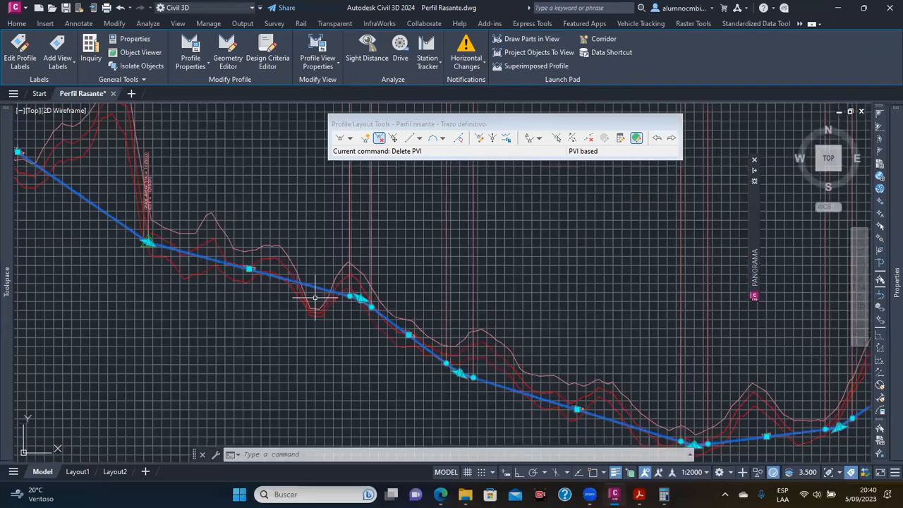
{"action": "scroll", "coordinate": [315, 297], "scroll_direction": "up", "scroll_amount": 4}
{"action": "scroll", "coordinate": [324, 272], "scroll_direction": "down", "scroll_amount": 6}
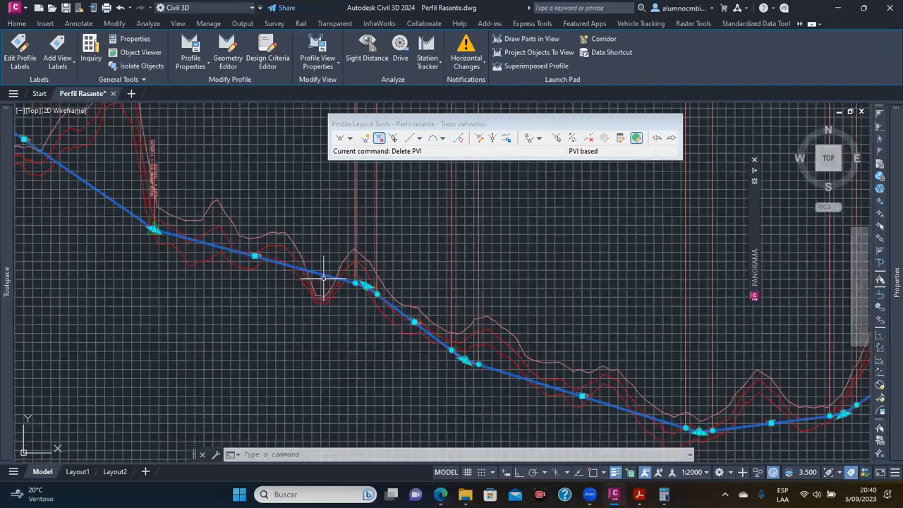
Check the curve around station 1+600 in the plan view against the terrain dip on the profile before the 1+720 PVI
{"action": "scroll", "coordinate": [331, 328], "scroll_direction": "up", "scroll_amount": 6}
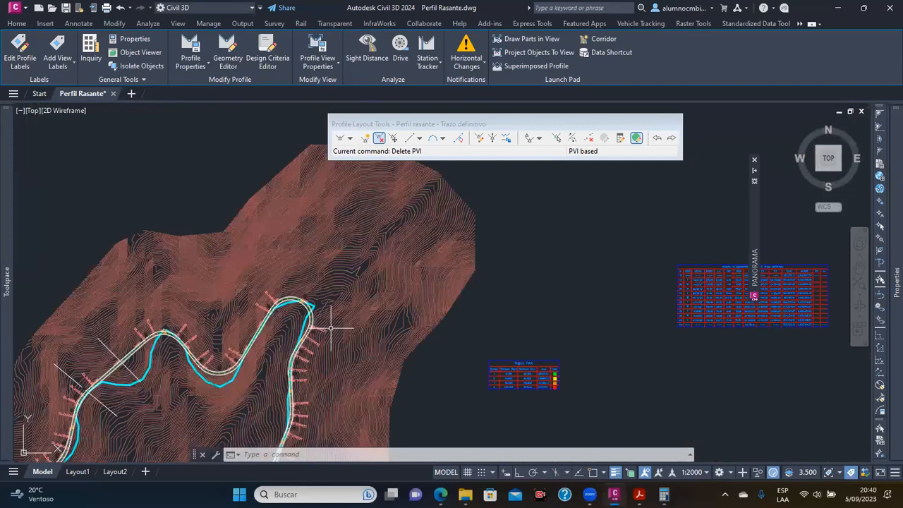
{"action": "scroll", "coordinate": [330, 328], "scroll_direction": "up", "scroll_amount": 5}
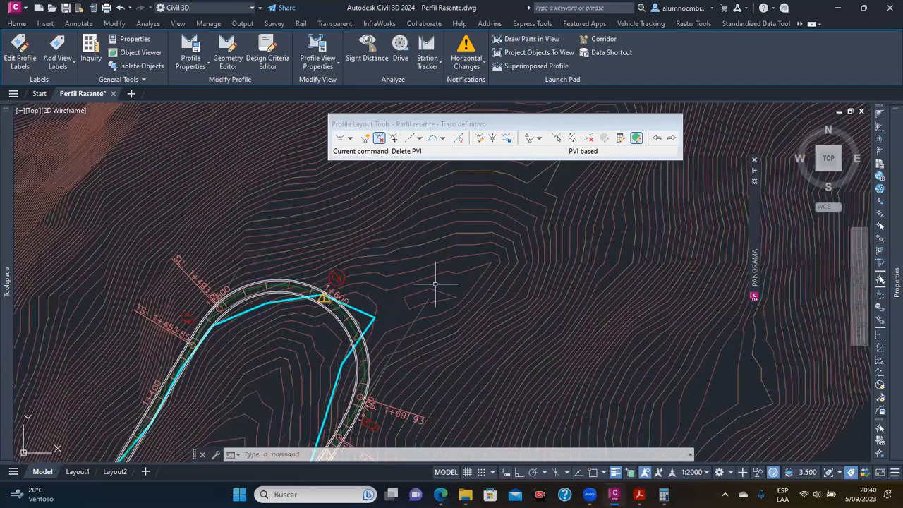
{"action": "scroll", "coordinate": [254, 350], "scroll_direction": "down", "scroll_amount": 11}
{"action": "middle_click_drag", "start_coordinate": [440, 297], "coordinate": [363, 376]}
{"action": "scroll", "coordinate": [409, 256], "scroll_direction": "up", "scroll_amount": 6}
{"action": "scroll", "coordinate": [287, 346], "scroll_direction": "up", "scroll_amount": 5}
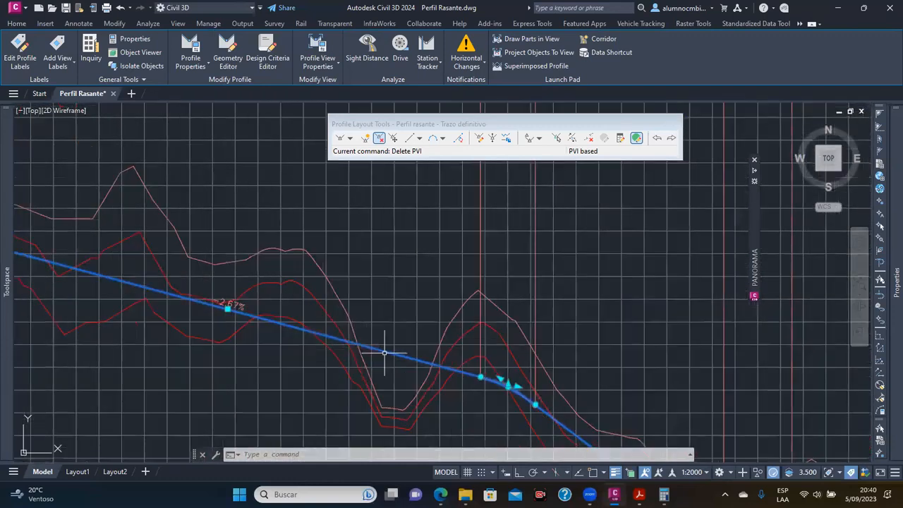
Move the crest PVI at 1+720 back about five grid divisions and slightly up, over the narrow terrain dip
{"action": "middle_click_drag", "start_coordinate": [400, 375], "coordinate": [316, 331]}
{"action": "scroll", "coordinate": [321, 314], "scroll_direction": "down", "scroll_amount": 2}
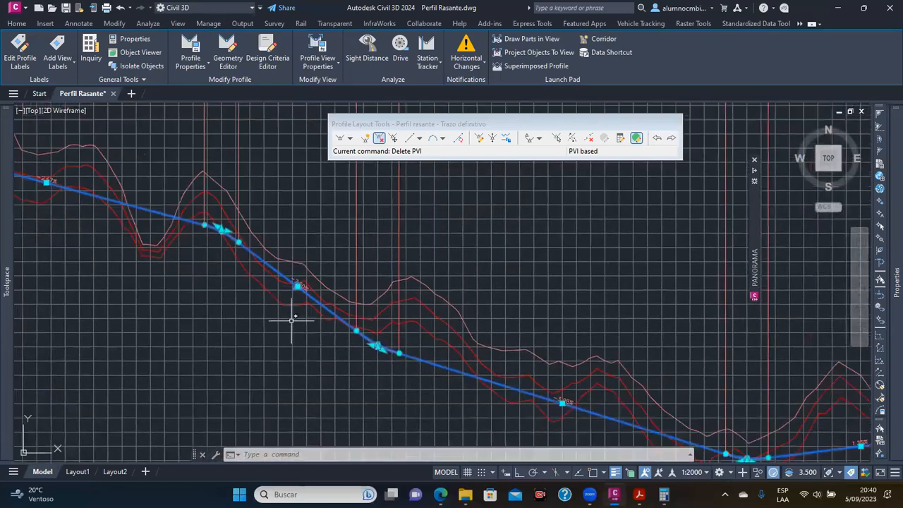
{"action": "mouse_move", "coordinate": [232, 246]}
{"action": "middle_mouse_down"}
{"action": "mouse_move", "coordinate": [429, 309]}
{"action": "mouse_move", "coordinate": [381, 309]}
{"action": "mouse_move", "coordinate": [229, 236]}
{"action": "middle_mouse_up"}
{"action": "scroll", "coordinate": [237, 214], "scroll_direction": "up", "scroll_amount": 2}
{"action": "middle_click_drag", "start_coordinate": [373, 303], "coordinate": [289, 271]}
{"action": "middle_click_drag", "start_coordinate": [176, 198], "coordinate": [342, 285]}
{"action": "scroll", "coordinate": [316, 258], "scroll_direction": "up", "scroll_amount": 2}
{"action": "scroll", "coordinate": [316, 257], "scroll_direction": "down", "scroll_amount": 2}
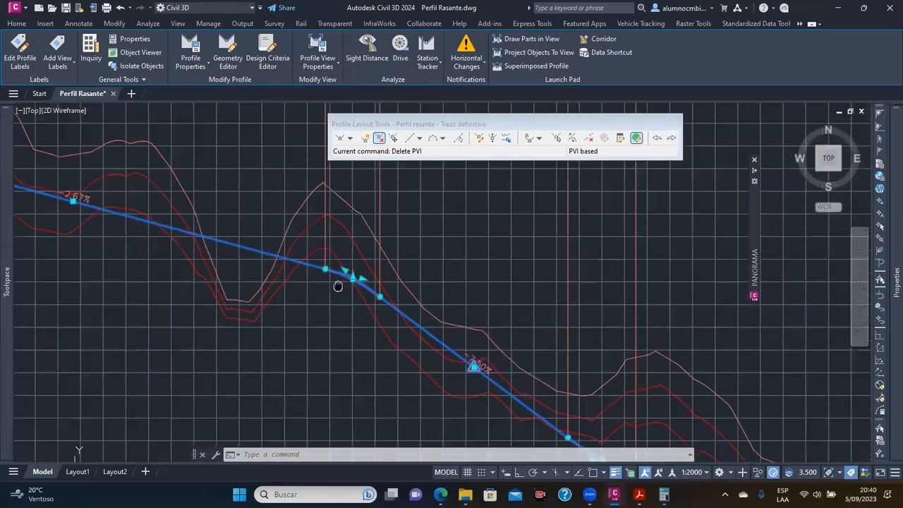
{"action": "middle_click_drag", "start_coordinate": [410, 343], "coordinate": [428, 348]}
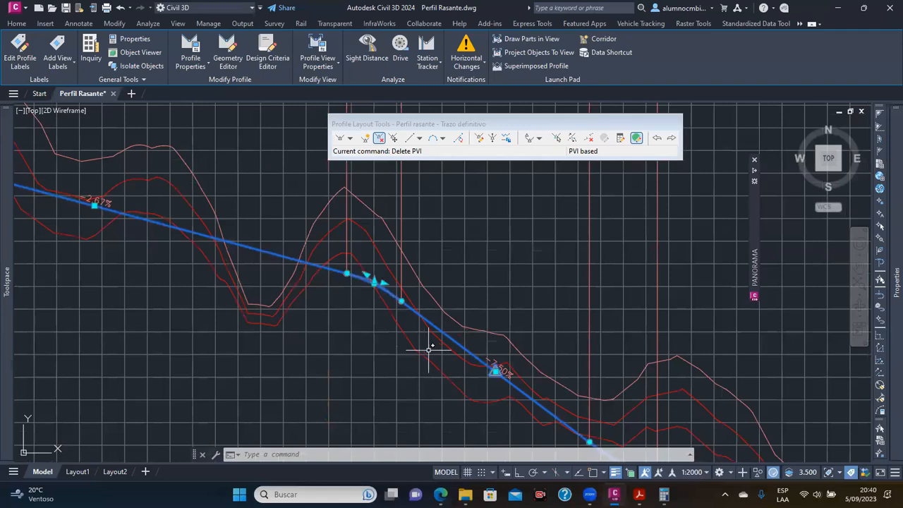
{"action": "left_click", "coordinate": [374, 282]}
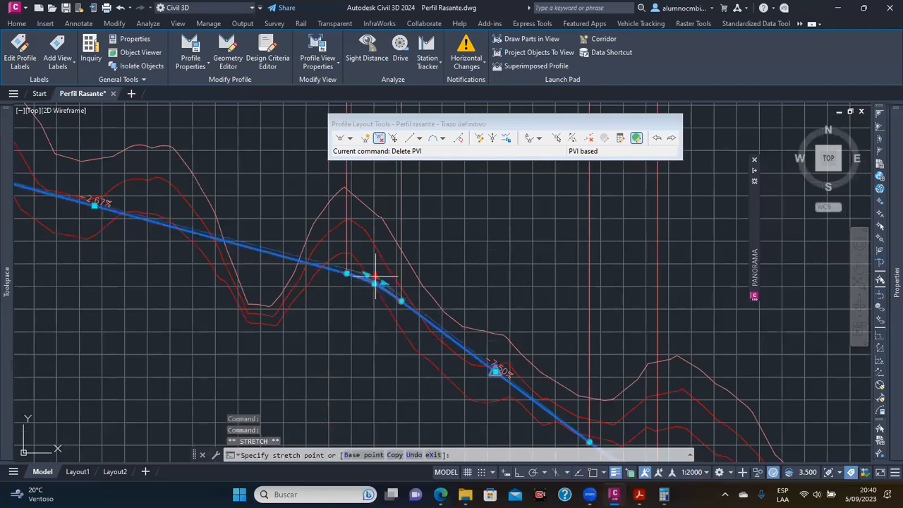
{"action": "left_click", "coordinate": [262, 244]}
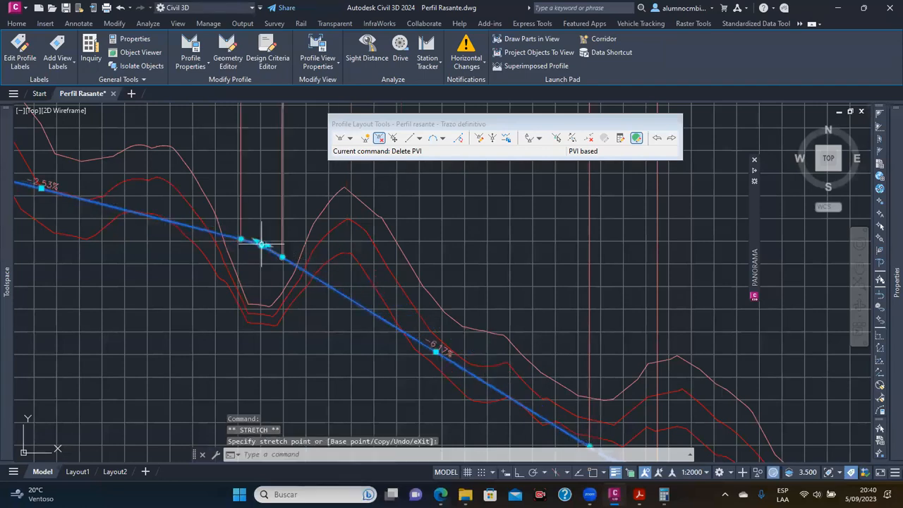
Enable the Nearest object snap and lower the crest PVI over the terrain dip slightly
{"action": "scroll", "coordinate": [242, 262], "scroll_direction": "up", "scroll_amount": 4}
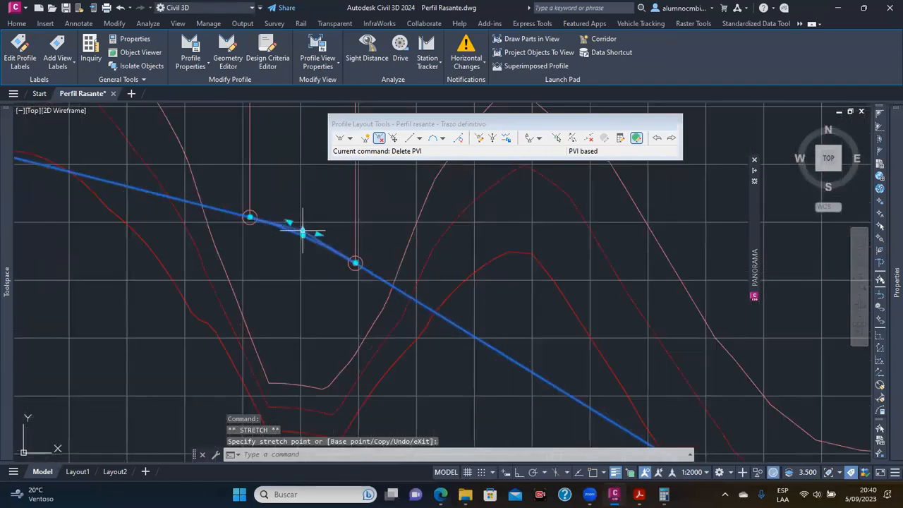
{"action": "left_click", "coordinate": [303, 231]}
{"action": "key", "text": "F3"}
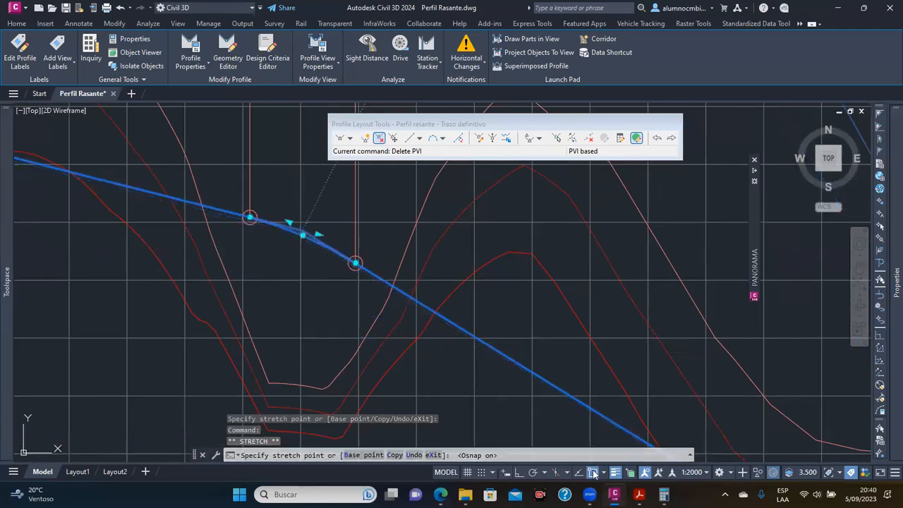
{"action": "right_click", "coordinate": [588, 259], "text": "shift"}
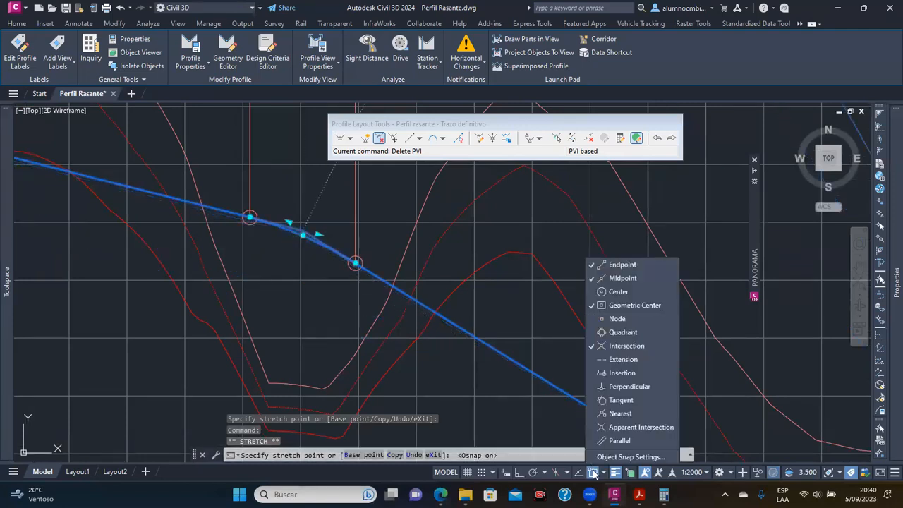
{"action": "left_click", "coordinate": [620, 414]}
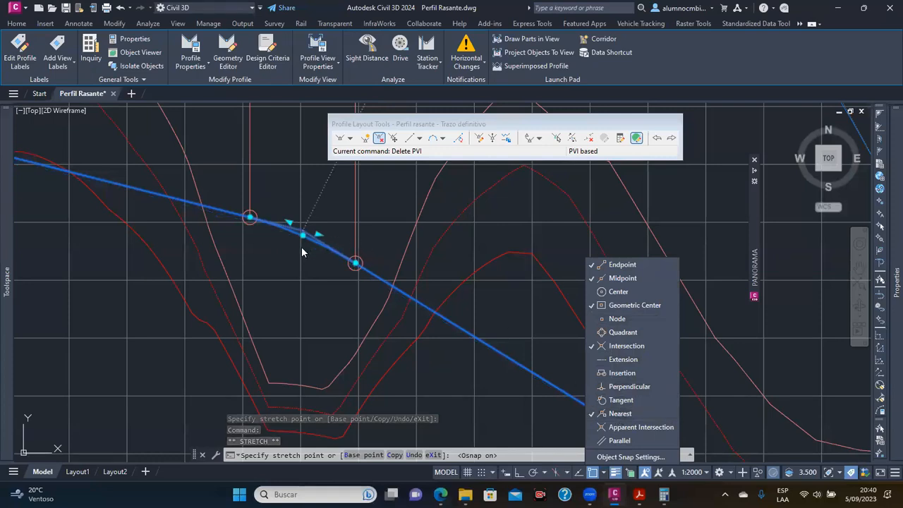
{"action": "left_click", "coordinate": [299, 247]}
{"action": "scroll", "coordinate": [352, 262], "scroll_direction": "down", "scroll_amount": 5}
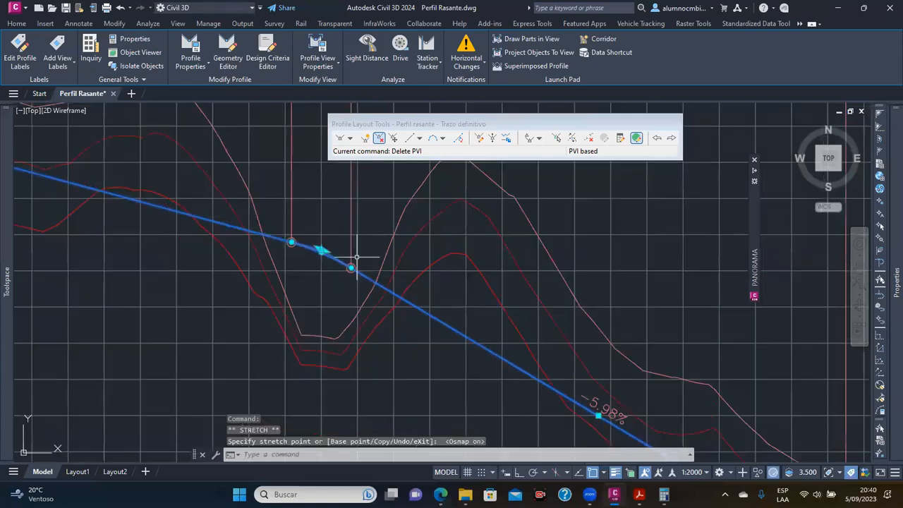
Move the sag PVI at 1+940 back about four grid divisions and up about one, steepening the incoming tangent to about -7.14%
{"action": "scroll", "coordinate": [427, 367], "scroll_direction": "up", "scroll_amount": 4}
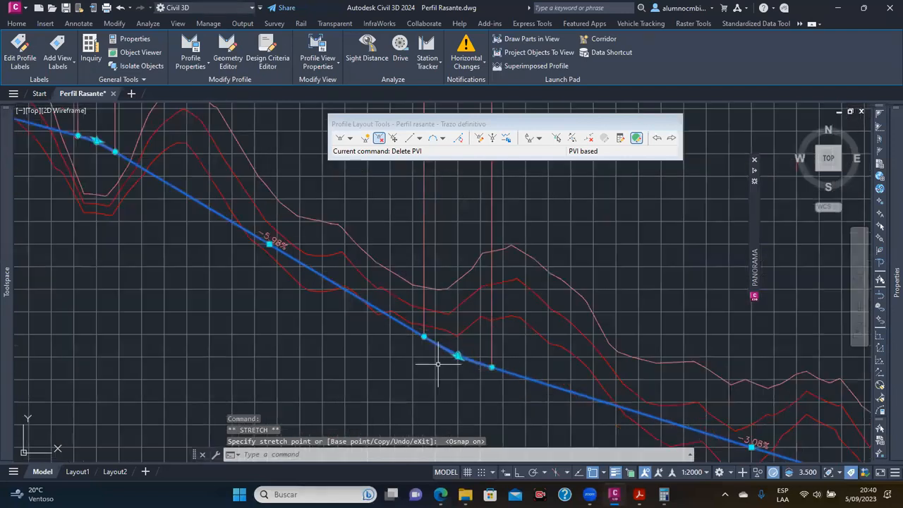
{"action": "left_click", "coordinate": [464, 348]}
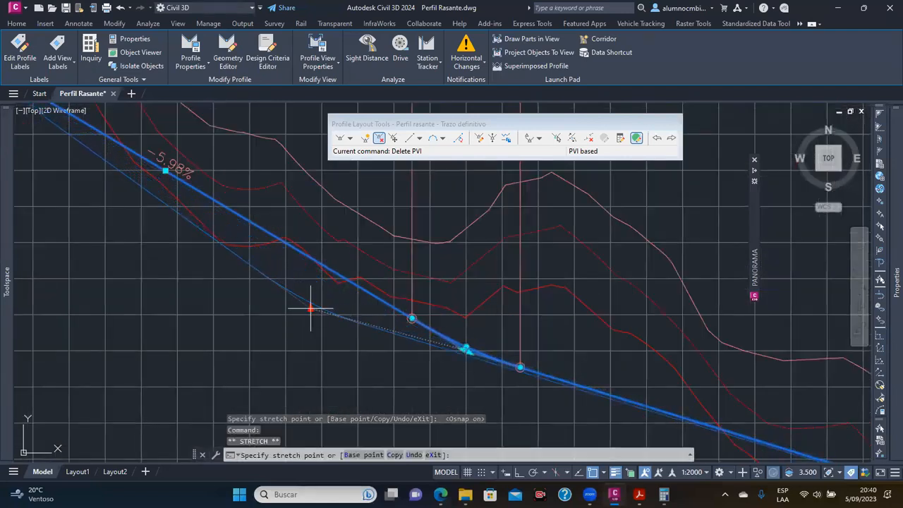
{"action": "left_click", "coordinate": [318, 313]}
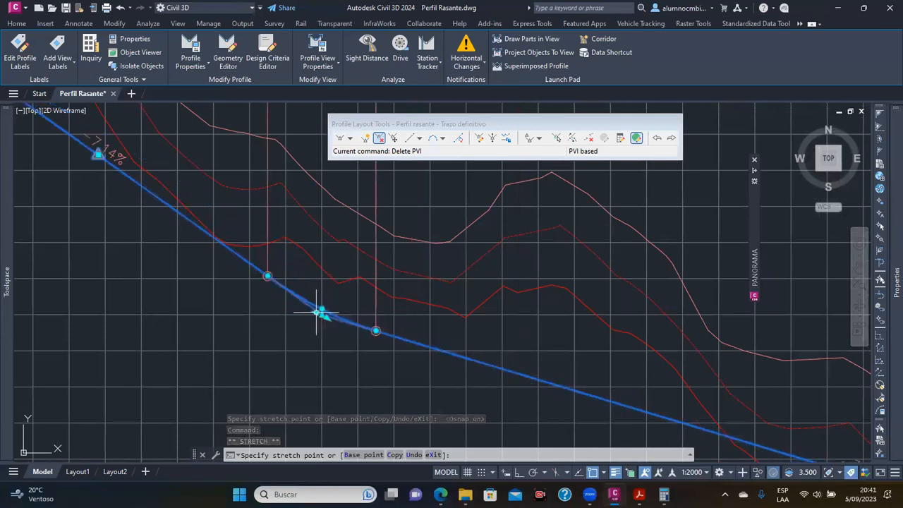
Examine the tangents around the moved sag PVI and compare their grades with the terrain lines
{"action": "scroll", "coordinate": [199, 248], "scroll_direction": "down", "scroll_amount": 2}
{"action": "mouse_move", "coordinate": [210, 240]}
{"action": "middle_mouse_down"}
{"action": "mouse_move", "coordinate": [295, 303]}
{"action": "mouse_move", "coordinate": [353, 326]}
{"action": "mouse_move", "coordinate": [226, 268]}
{"action": "middle_mouse_up"}
{"action": "scroll", "coordinate": [313, 309], "scroll_direction": "down", "scroll_amount": 4}
{"action": "scroll", "coordinate": [260, 290], "scroll_direction": "up", "scroll_amount": 2}
{"action": "middle_click_drag", "start_coordinate": [296, 333], "coordinate": [278, 313]}
{"action": "middle_click_drag", "start_coordinate": [332, 314], "coordinate": [306, 295]}
{"action": "middle_click_drag", "start_coordinate": [415, 326], "coordinate": [375, 317]}
{"action": "scroll", "coordinate": [375, 317], "scroll_direction": "up", "scroll_amount": 4}
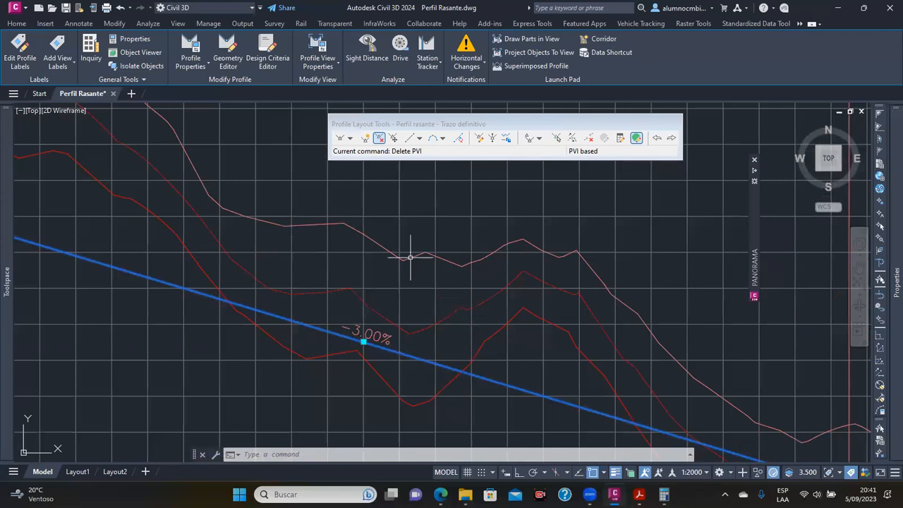
{"action": "scroll", "coordinate": [406, 268], "scroll_direction": "down", "scroll_amount": 5}
{"action": "middle_click_drag", "start_coordinate": [177, 252], "coordinate": [226, 263]}
{"action": "scroll", "coordinate": [234, 266], "scroll_direction": "up", "scroll_amount": 2}
{"action": "scroll", "coordinate": [270, 269], "scroll_direction": "down", "scroll_amount": 2}
{"action": "scroll", "coordinate": [269, 268], "scroll_direction": "up", "scroll_amount": 2}
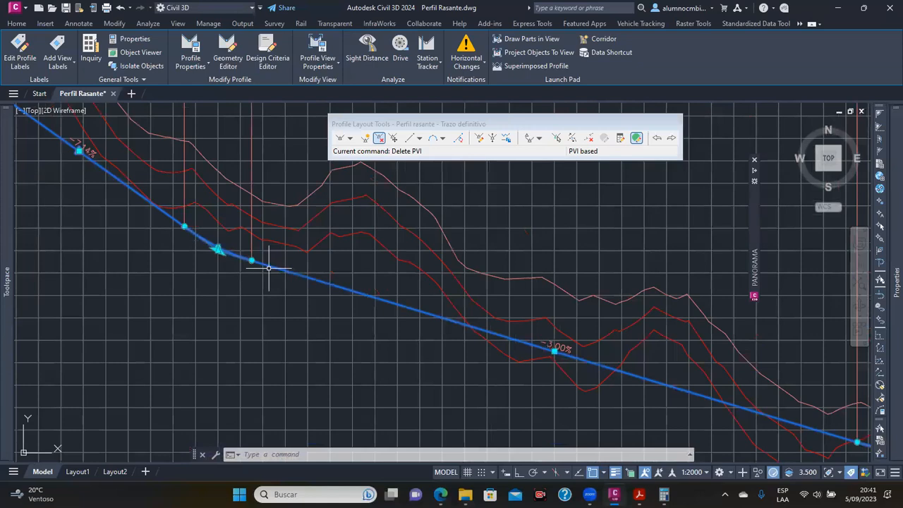
{"action": "left_click", "coordinate": [219, 250]}
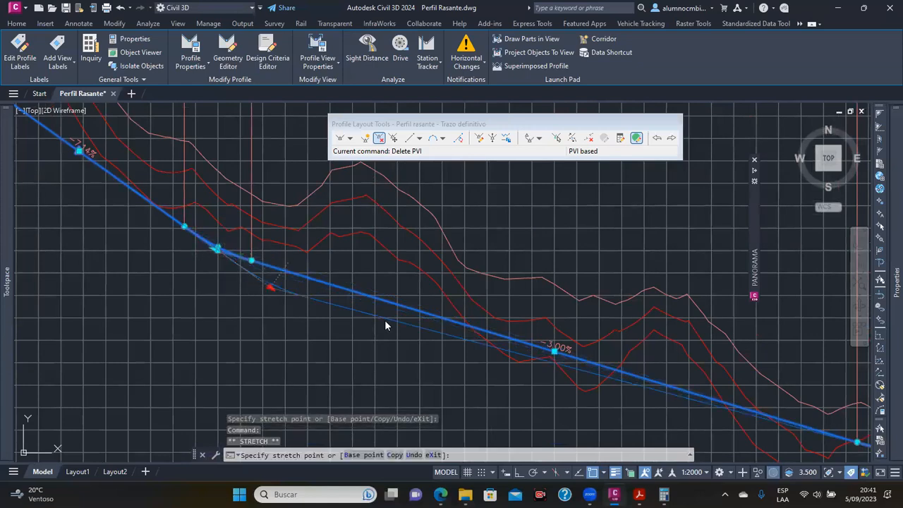
{"action": "key", "text": "Escape"}
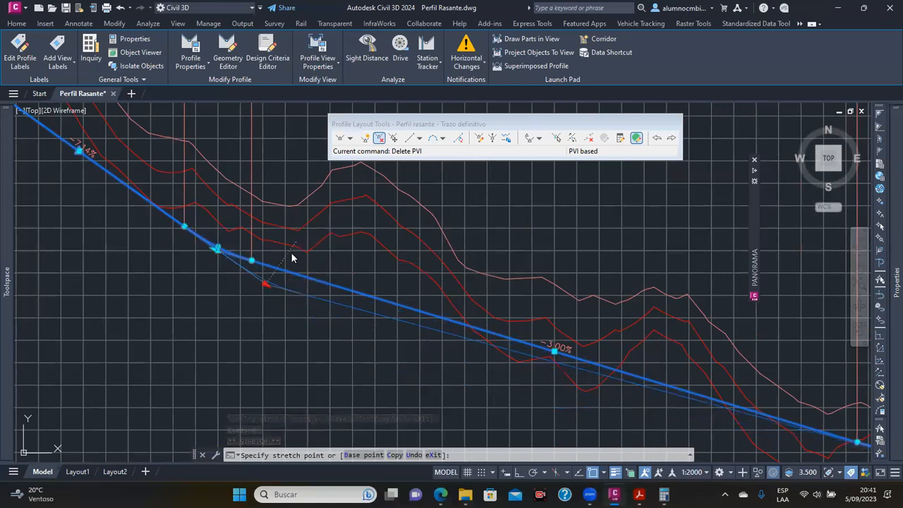
Turn object snap off and slide the sag PVI back up along its incoming -7.14% tangent by about two grid divisions
{"action": "scroll", "coordinate": [267, 256], "scroll_direction": "up", "scroll_amount": 5}
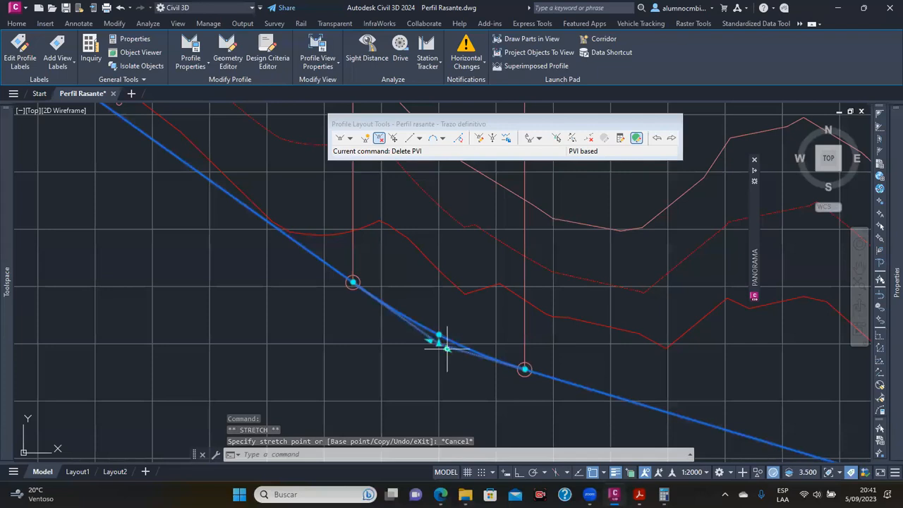
{"action": "left_click", "coordinate": [446, 348]}
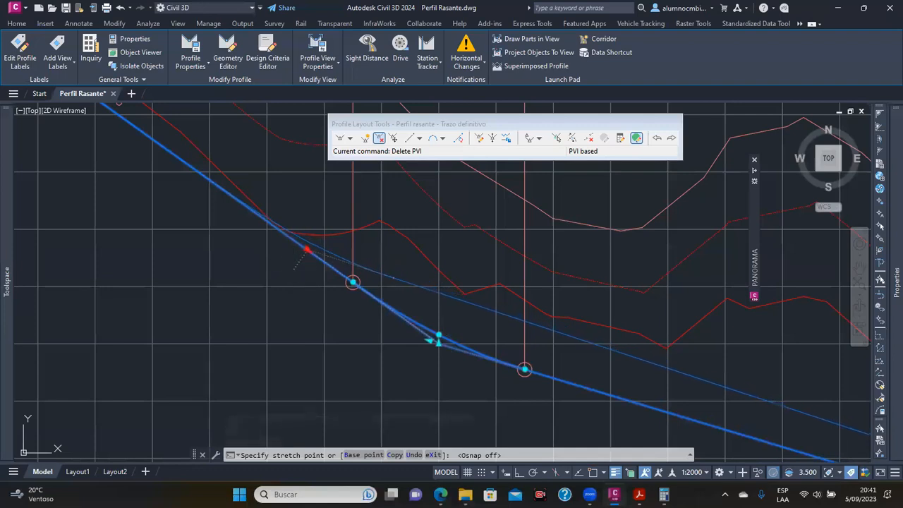
{"action": "left_click", "coordinate": [324, 265]}
{"action": "left_click", "coordinate": [411, 290]}
{"action": "scroll", "coordinate": [416, 287], "scroll_direction": "down", "scroll_amount": 3}
{"action": "middle_click_drag", "start_coordinate": [503, 321], "coordinate": [388, 298]}
{"action": "scroll", "coordinate": [262, 252], "scroll_direction": "up", "scroll_amount": 6}
{"action": "middle_click_drag", "start_coordinate": [264, 255], "coordinate": [353, 335]}
{"action": "scroll", "coordinate": [352, 334], "scroll_direction": "down", "scroll_amount": 2}
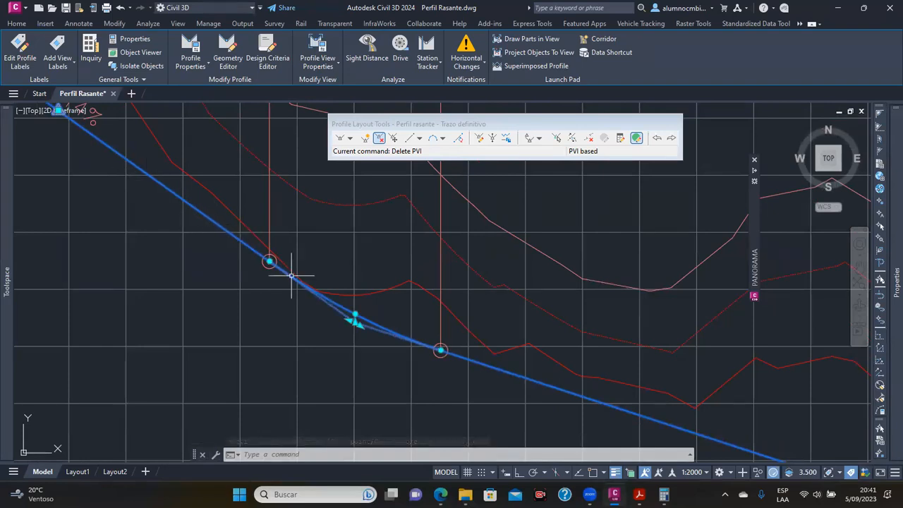
{"action": "scroll", "coordinate": [348, 334], "scroll_direction": "up", "scroll_amount": 4}
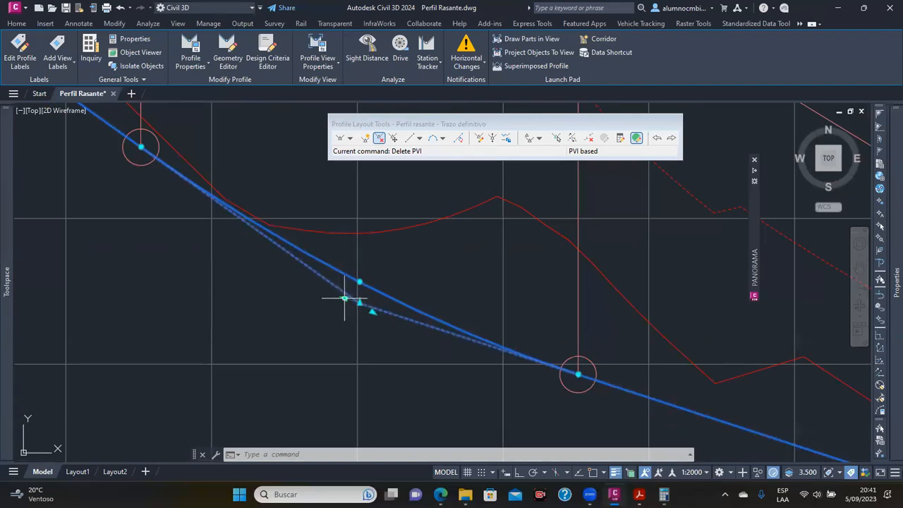
{"action": "key", "text": "F3"}
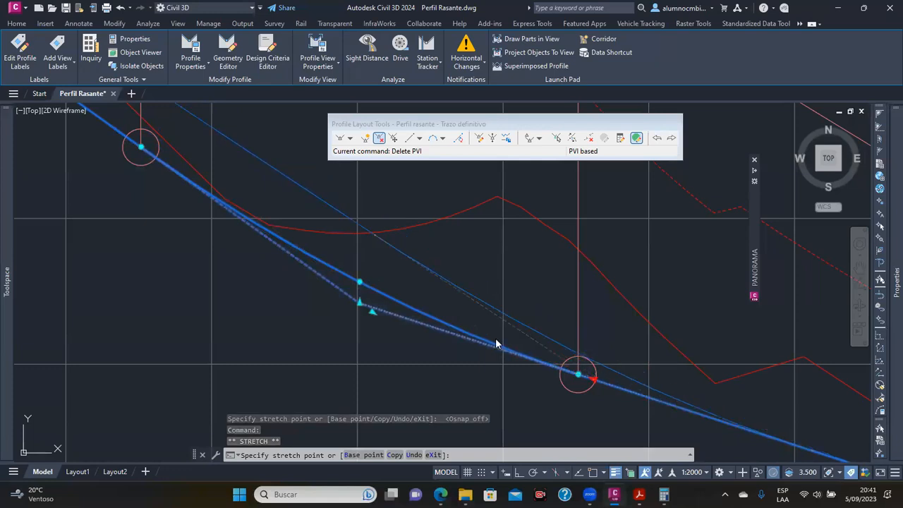
{"action": "key", "text": "Escape"}
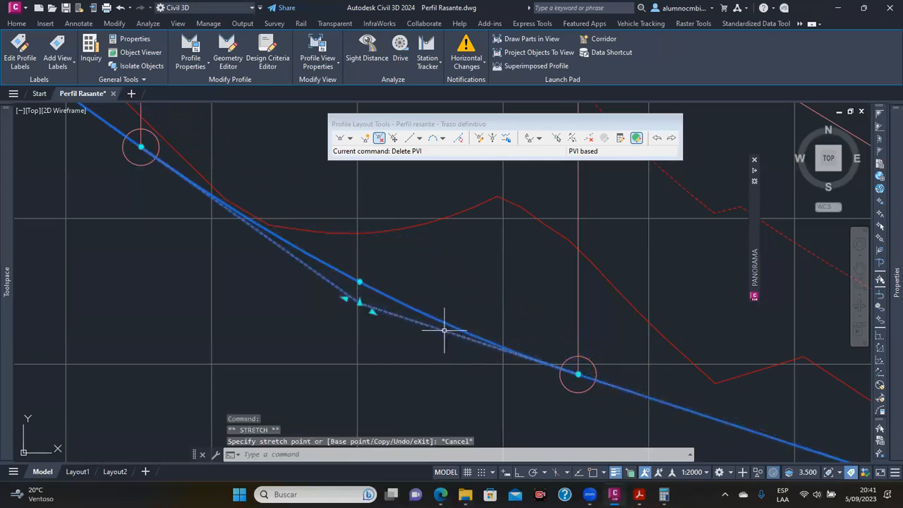
{"action": "left_click", "coordinate": [372, 311]}
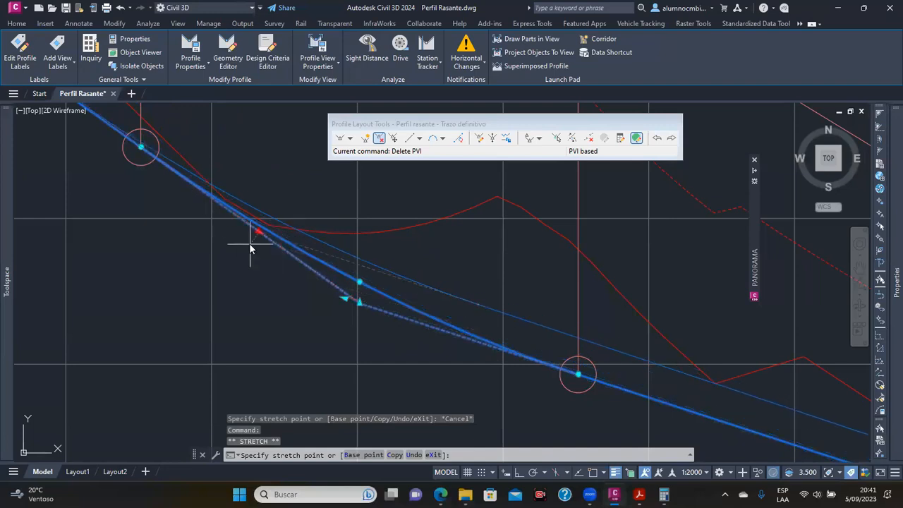
{"action": "scroll", "coordinate": [249, 242], "scroll_direction": "down", "scroll_amount": 4}
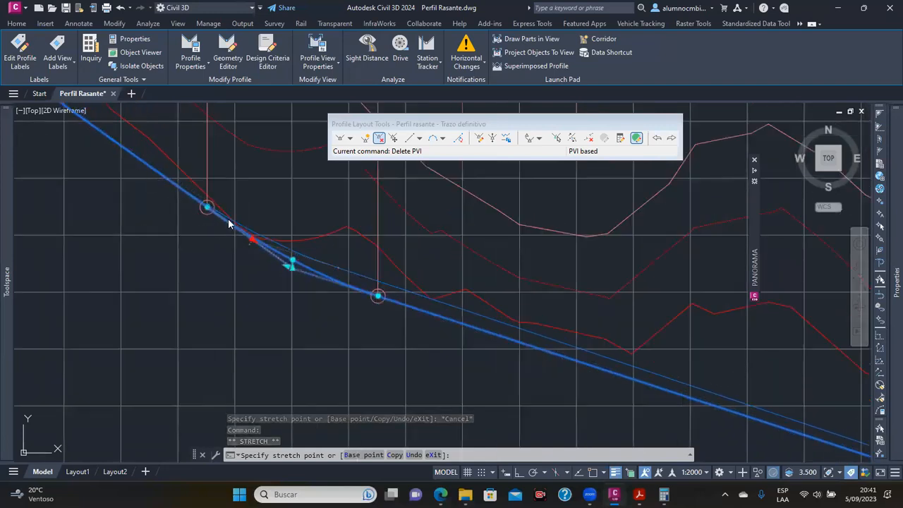
{"action": "key", "text": "Escape"}
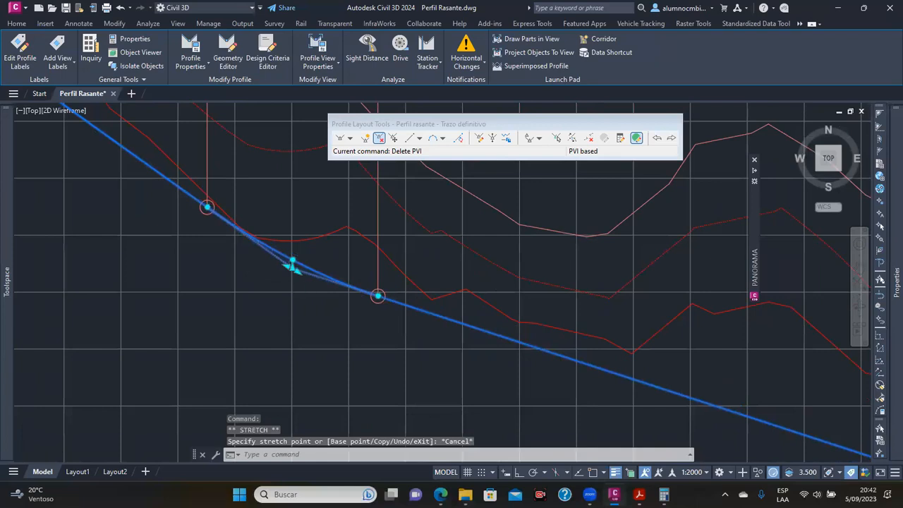
Examine the long descending tangent beyond the moved sag PVI and compare its grade and position with the terrain lines
{"action": "scroll", "coordinate": [306, 296], "scroll_direction": "down", "scroll_amount": 2}
{"action": "scroll", "coordinate": [329, 287], "scroll_direction": "down", "scroll_amount": 2}
{"action": "middle_click_drag", "start_coordinate": [424, 325], "coordinate": [362, 305]}
{"action": "scroll", "coordinate": [362, 305], "scroll_direction": "up", "scroll_amount": 1}
{"action": "scroll", "coordinate": [343, 288], "scroll_direction": "up", "scroll_amount": 2}
{"action": "scroll", "coordinate": [286, 238], "scroll_direction": "up", "scroll_amount": 2}
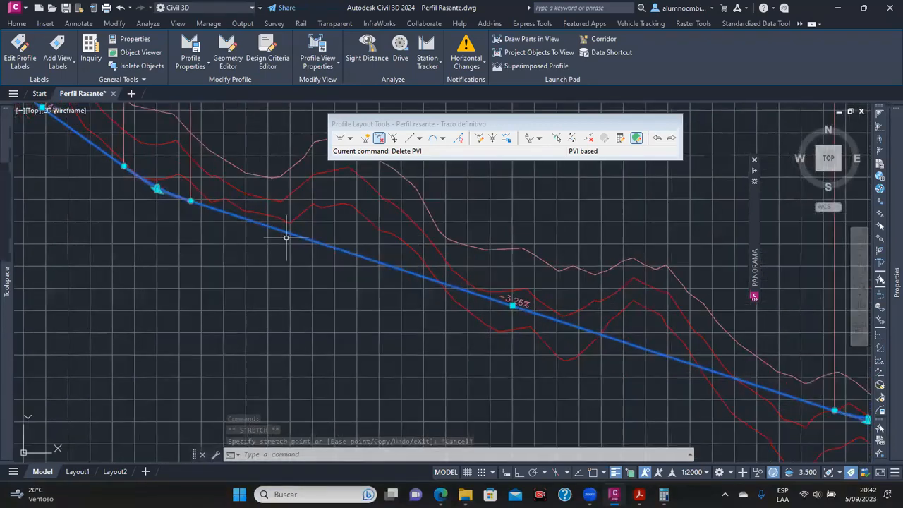
{"action": "scroll", "coordinate": [460, 300], "scroll_direction": "down", "scroll_amount": 2}
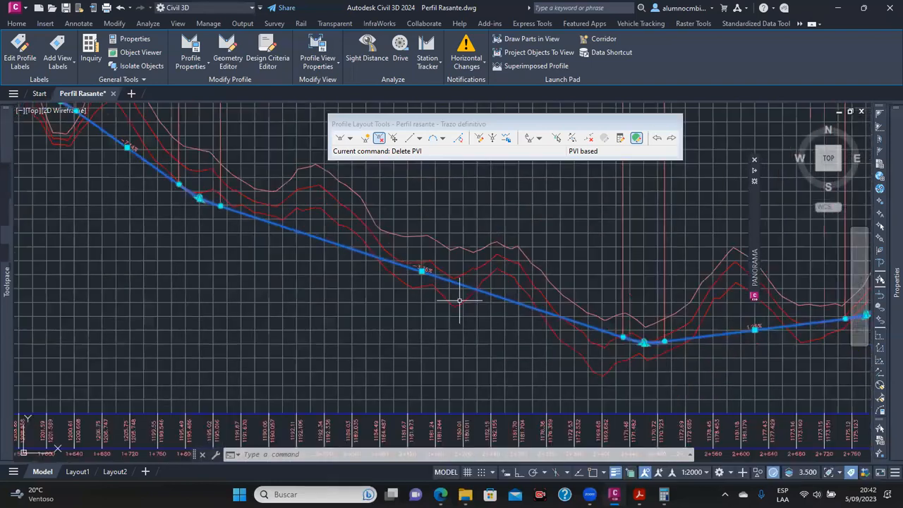
{"action": "scroll", "coordinate": [457, 299], "scroll_direction": "up", "scroll_amount": 2}
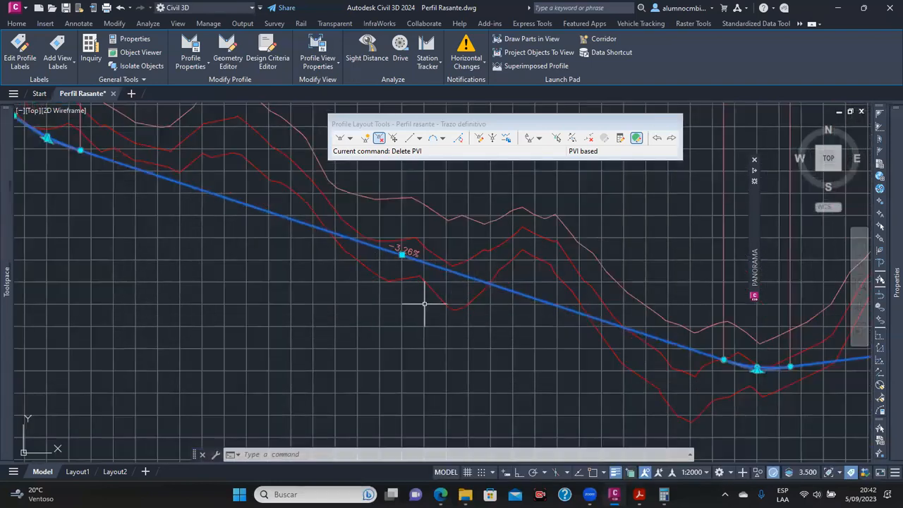
{"action": "scroll", "coordinate": [257, 232], "scroll_direction": "up", "scroll_amount": 4}
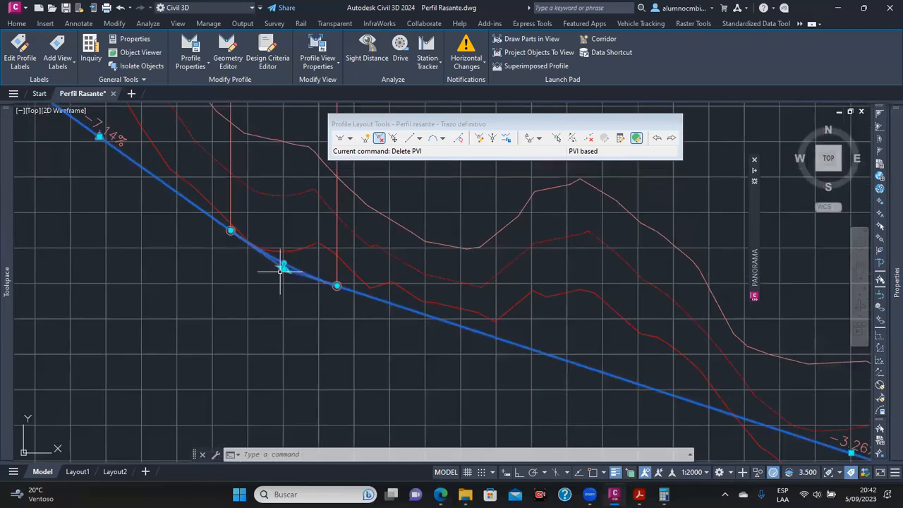
{"action": "scroll", "coordinate": [311, 266], "scroll_direction": "down", "scroll_amount": 2}
{"action": "scroll", "coordinate": [292, 267], "scroll_direction": "up", "scroll_amount": 2}
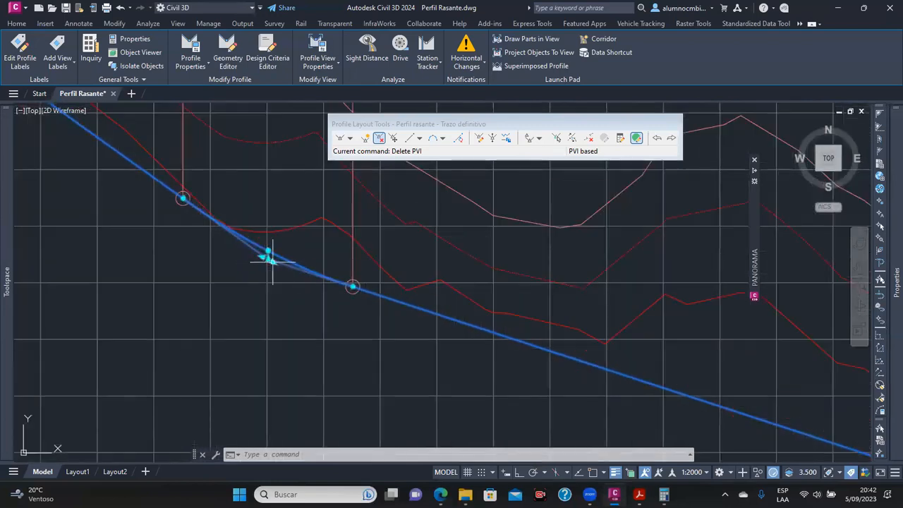
{"action": "left_click", "coordinate": [272, 260]}
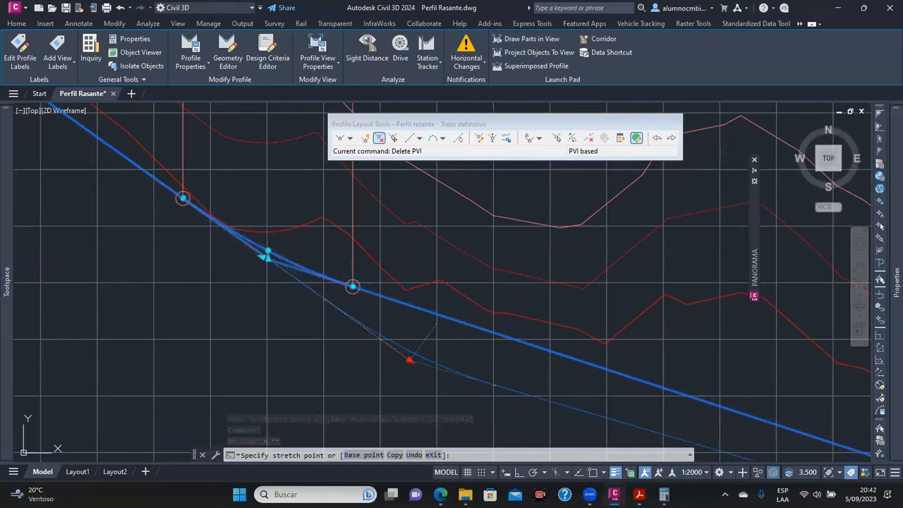
{"action": "left_click", "coordinate": [215, 193]}
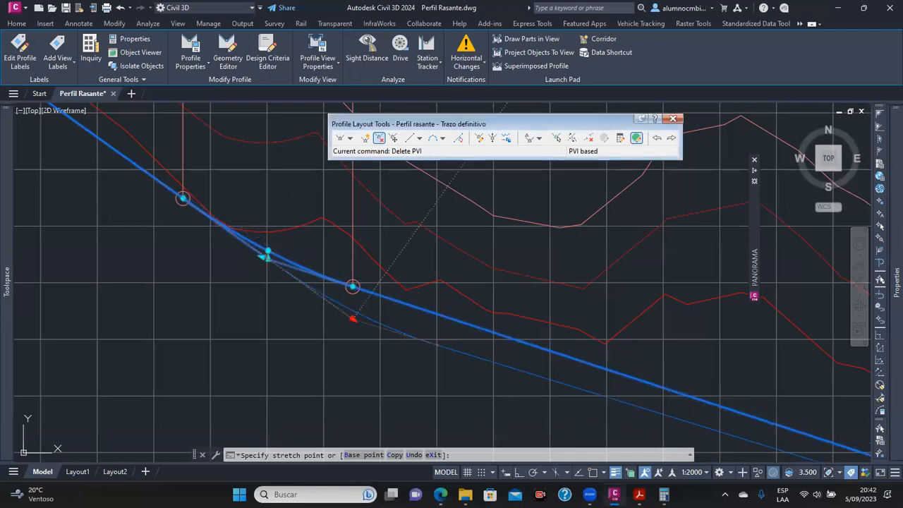
{"action": "key", "text": "Escape"}
{"action": "key", "text": "Escape"}
{"action": "key", "text": "Escape"}
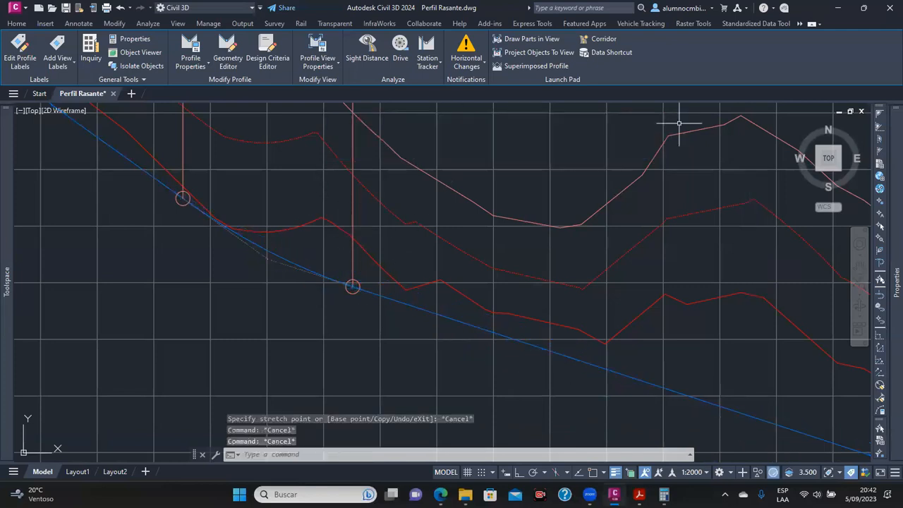
Reselect the design profile and slide the sag PVI back along its incoming tangent by about one more grid division
{"action": "middle_click_drag", "start_coordinate": [273, 271], "coordinate": [429, 358]}
{"action": "left_click", "coordinate": [430, 346]}
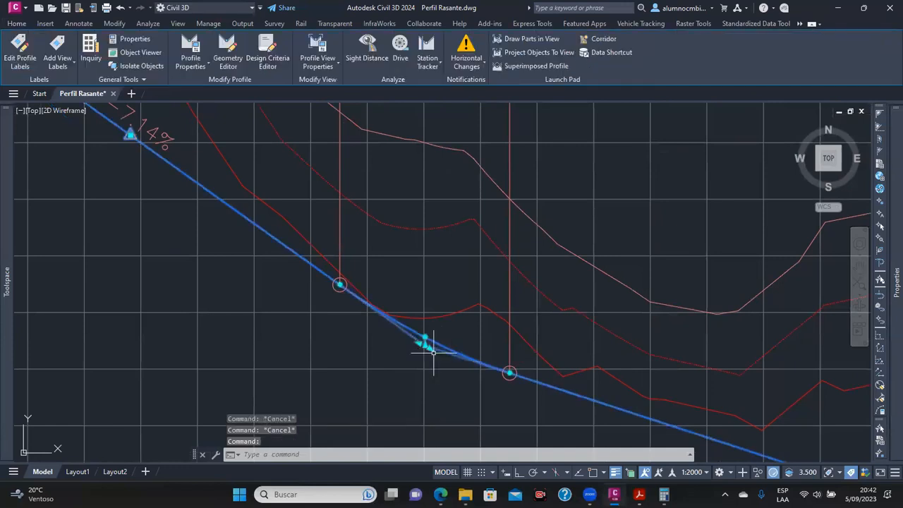
{"action": "left_click", "coordinate": [424, 339]}
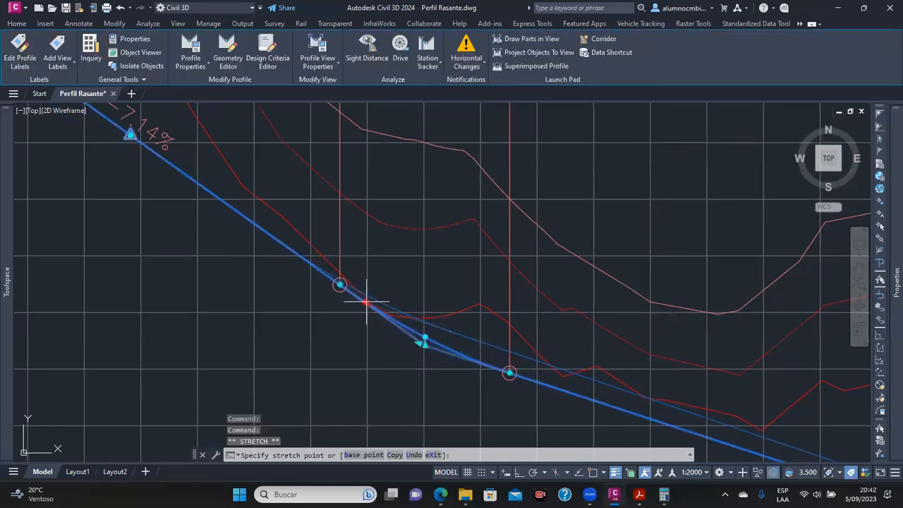
{"action": "left_click", "coordinate": [368, 305]}
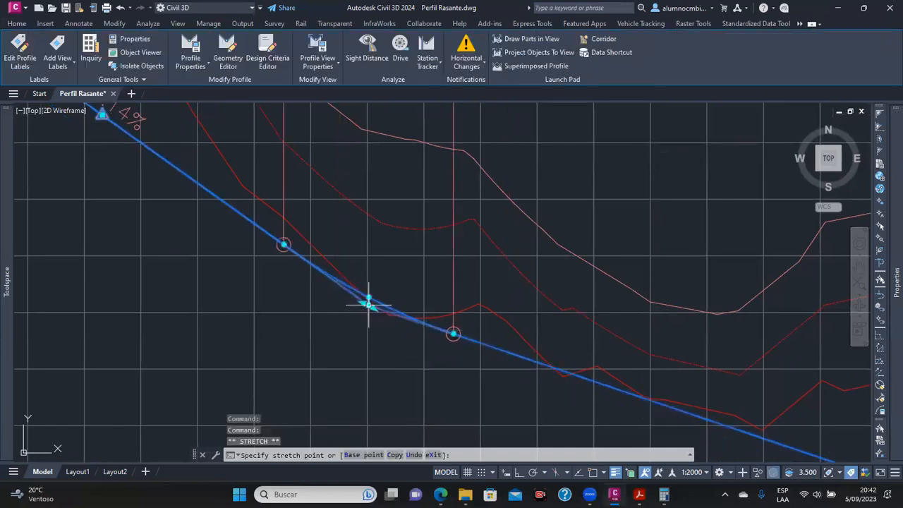
Check the long descending tangent's new grade and its fit to the terrain lines as far as the valley-bottom PVI
{"action": "scroll", "coordinate": [430, 247], "scroll_direction": "down", "scroll_amount": 5}
{"action": "scroll", "coordinate": [256, 241], "scroll_direction": "up", "scroll_amount": 2}
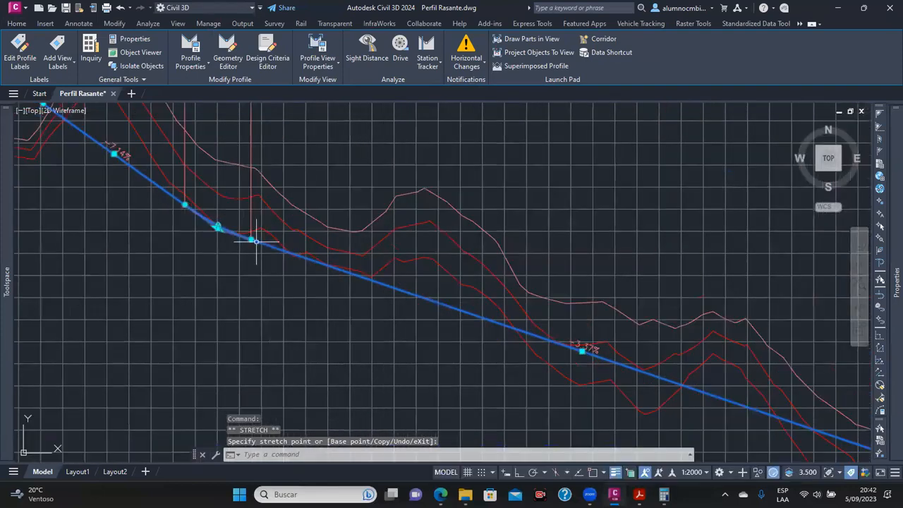
{"action": "middle_click_drag", "start_coordinate": [391, 294], "coordinate": [213, 224]}
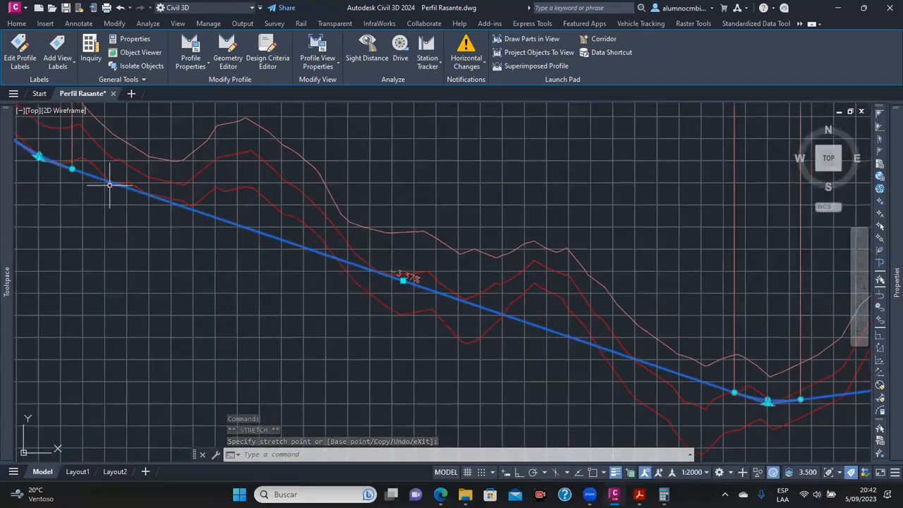
{"action": "middle_click_drag", "start_coordinate": [403, 278], "coordinate": [256, 238]}
{"action": "scroll", "coordinate": [256, 238], "scroll_direction": "up", "scroll_amount": 2}
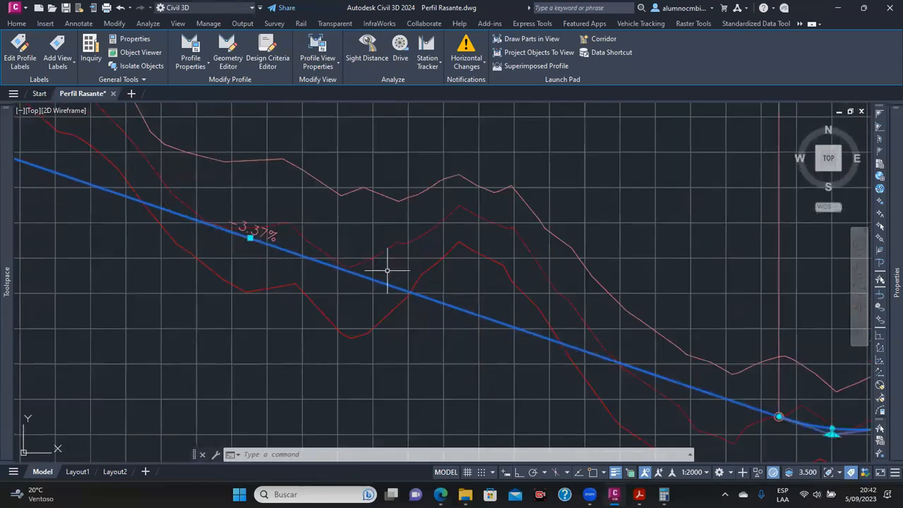
{"action": "scroll", "coordinate": [288, 271], "scroll_direction": "down", "scroll_amount": 2}
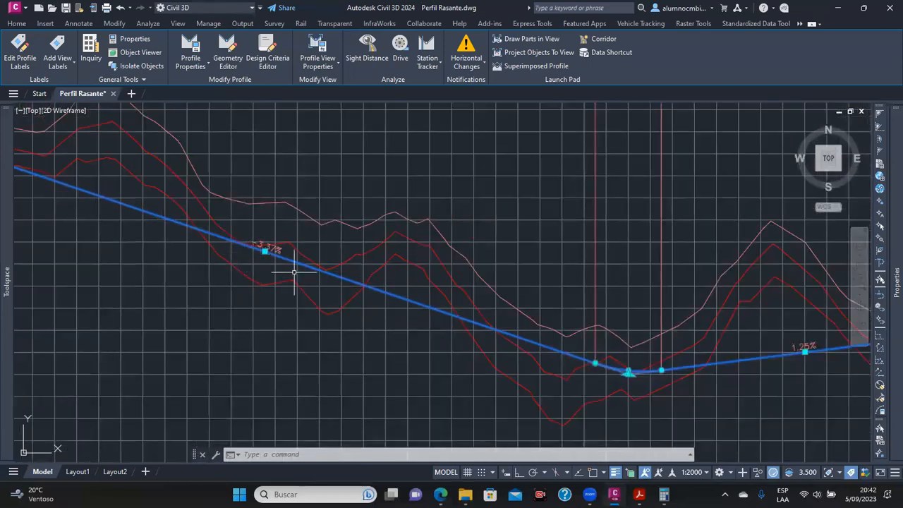
{"action": "middle_click_drag", "start_coordinate": [442, 314], "coordinate": [275, 272]}
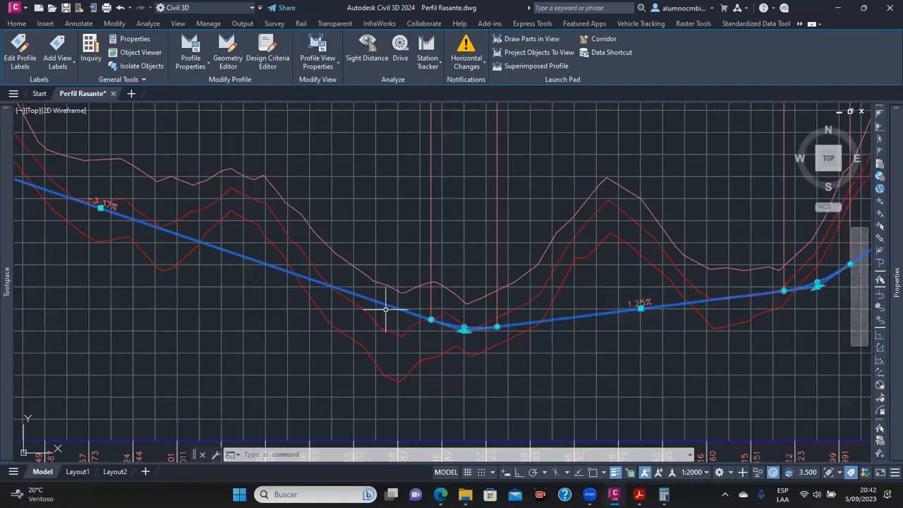
{"action": "middle_click_drag", "start_coordinate": [421, 341], "coordinate": [302, 308]}
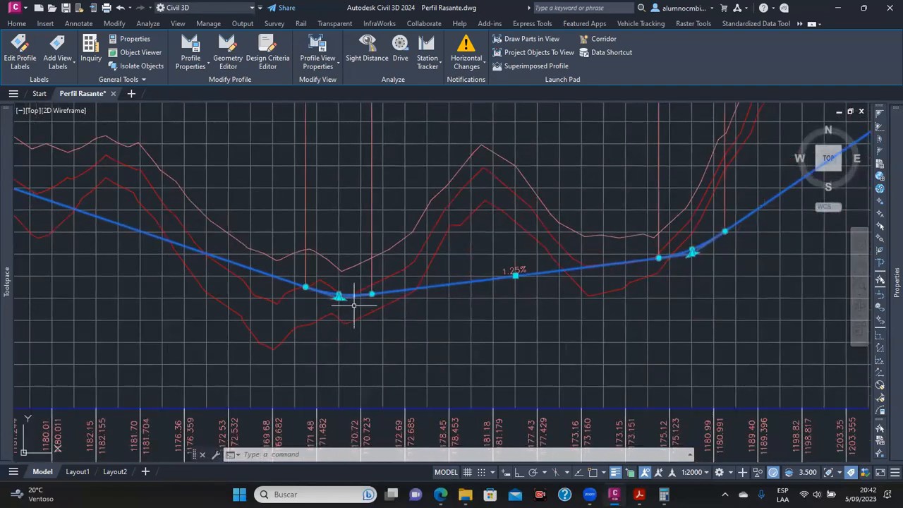
Inspect the valley-bottom sag PVI and the gentle ascending tangent after it against the surrounding terrain lines
{"action": "scroll", "coordinate": [355, 305], "scroll_direction": "down", "scroll_amount": 5}
{"action": "scroll", "coordinate": [281, 344], "scroll_direction": "up", "scroll_amount": 6}
{"action": "scroll", "coordinate": [299, 305], "scroll_direction": "down", "scroll_amount": 4}
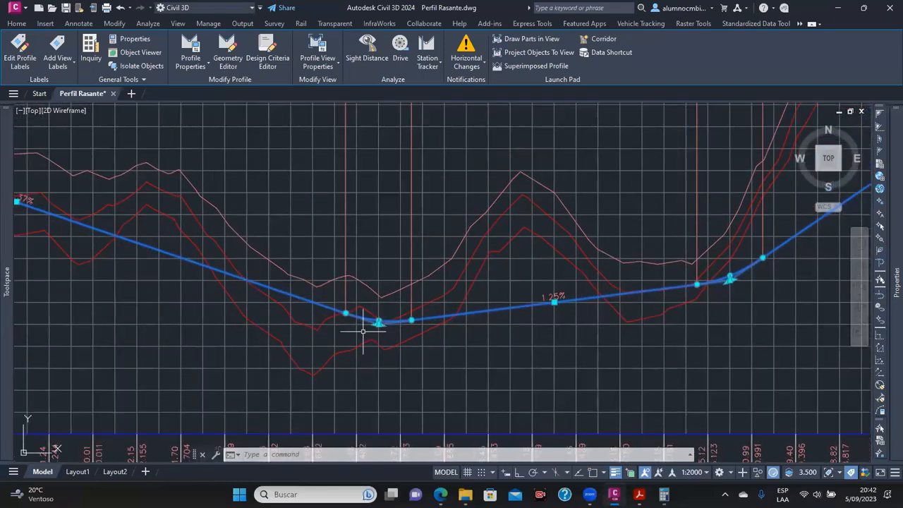
{"action": "scroll", "coordinate": [363, 330], "scroll_direction": "down", "scroll_amount": 2}
{"action": "scroll", "coordinate": [379, 329], "scroll_direction": "up", "scroll_amount": 4}
{"action": "scroll", "coordinate": [351, 316], "scroll_direction": "down", "scroll_amount": 1}
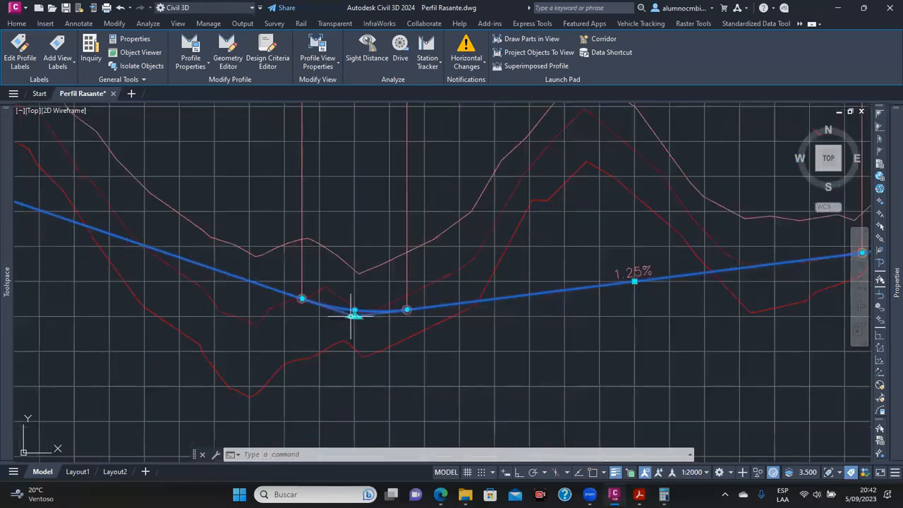
{"action": "scroll", "coordinate": [353, 315], "scroll_direction": "down", "scroll_amount": 2}
{"action": "middle_click_drag", "start_coordinate": [664, 281], "coordinate": [562, 291]}
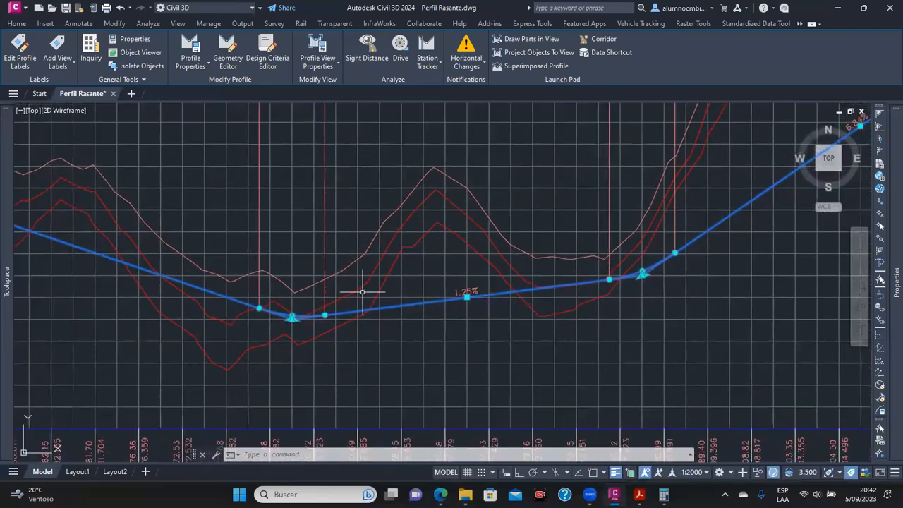
{"action": "scroll", "coordinate": [550, 289], "scroll_direction": "down", "scroll_amount": 4}
{"action": "middle_click_drag", "start_coordinate": [611, 264], "coordinate": [573, 295]}
{"action": "middle_click_drag", "start_coordinate": [451, 328], "coordinate": [467, 317]}
{"action": "scroll", "coordinate": [484, 306], "scroll_direction": "up", "scroll_amount": 2}
{"action": "scroll", "coordinate": [414, 318], "scroll_direction": "up", "scroll_amount": 3}
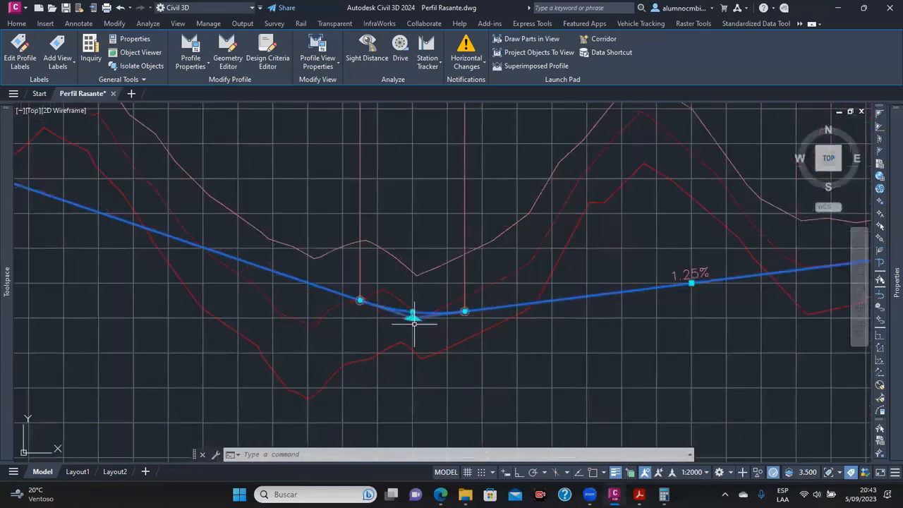
{"action": "scroll", "coordinate": [415, 324], "scroll_direction": "down", "scroll_amount": 2}
{"action": "scroll", "coordinate": [504, 326], "scroll_direction": "down", "scroll_amount": 4}
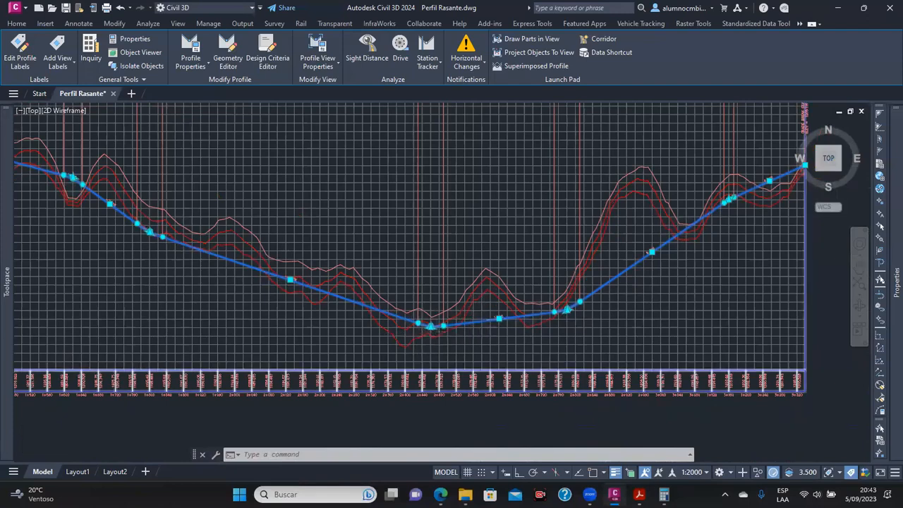
{"action": "scroll", "coordinate": [475, 329], "scroll_direction": "up", "scroll_amount": 5}
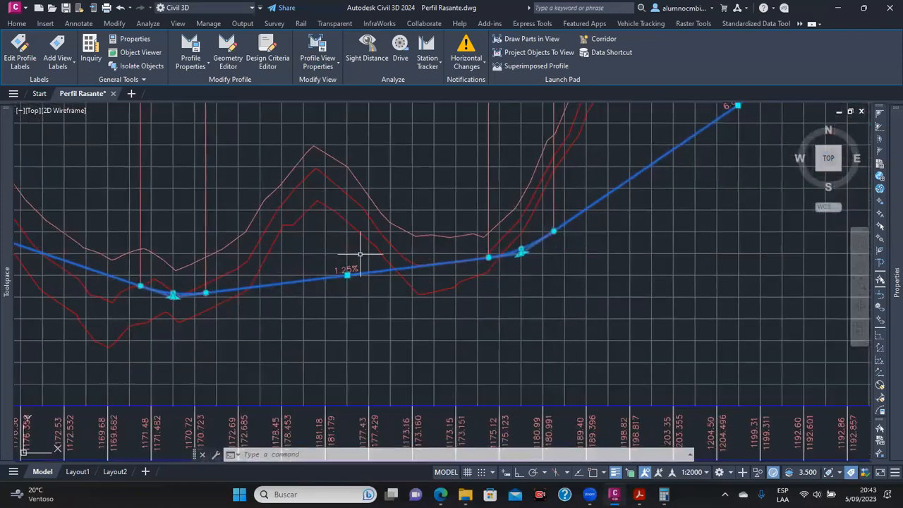
Move the sag PVI at the foot of the final climb back about two grid divisions and up towards the terrain line
{"action": "scroll", "coordinate": [367, 271], "scroll_direction": "down", "scroll_amount": 3}
{"action": "scroll", "coordinate": [439, 284], "scroll_direction": "up", "scroll_amount": 2}
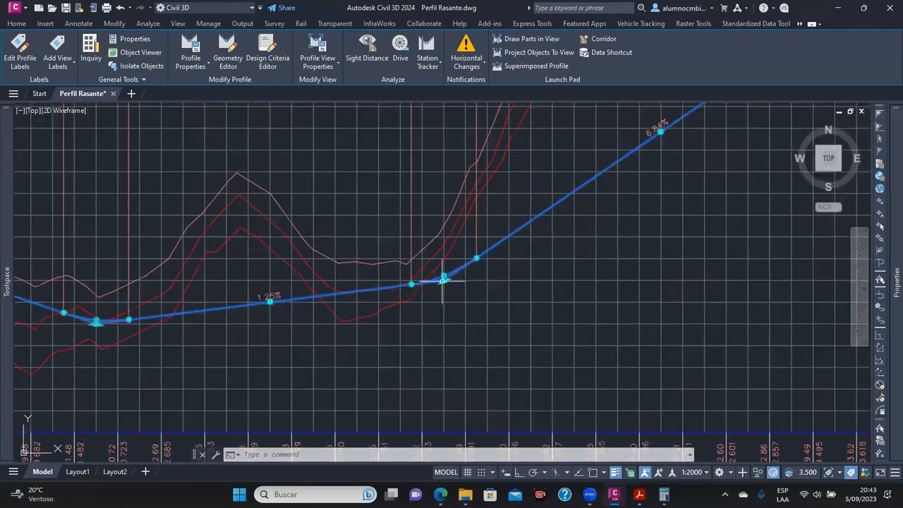
{"action": "scroll", "coordinate": [444, 277], "scroll_direction": "up", "scroll_amount": 1}
{"action": "left_click", "coordinate": [443, 277]}
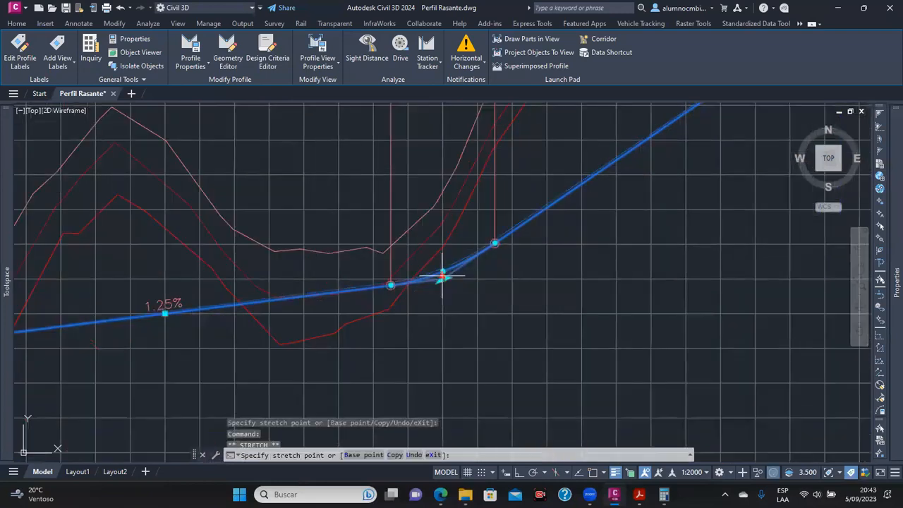
{"action": "left_click", "coordinate": [375, 256]}
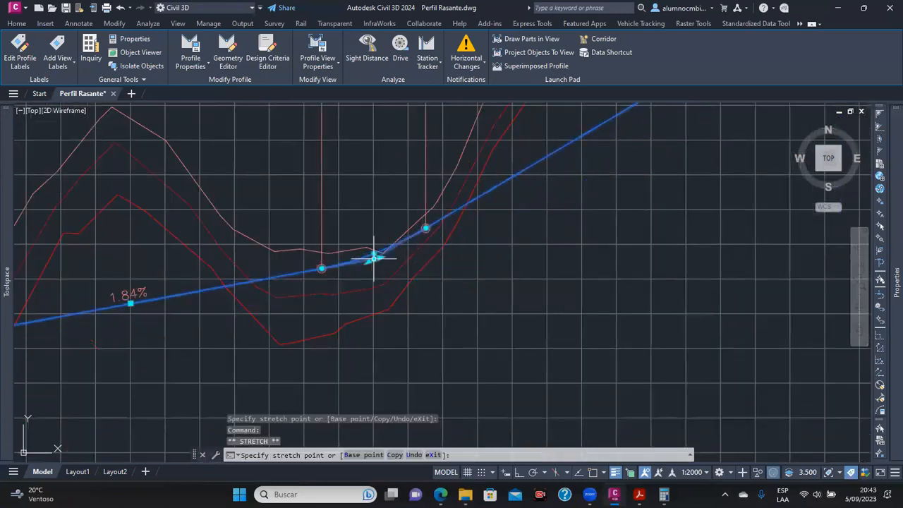
Open the profile Geometry Editor and delete the crest PVI between the 5.92% and 4.54% tangents on the final climb
{"action": "scroll", "coordinate": [375, 256], "scroll_direction": "down", "scroll_amount": 2}
{"action": "middle_click_drag", "start_coordinate": [403, 252], "coordinate": [374, 297]}
{"action": "scroll", "coordinate": [484, 228], "scroll_direction": "up", "scroll_amount": 2}
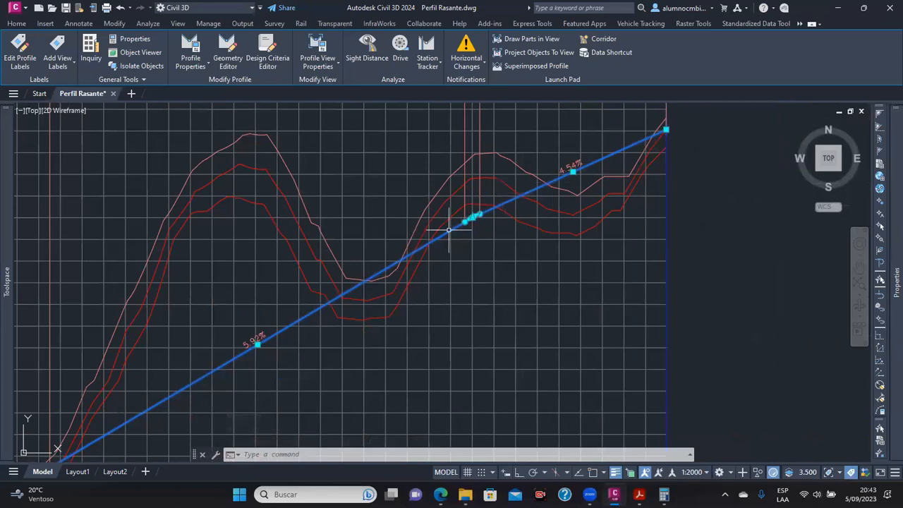
{"action": "left_click", "coordinate": [225, 59]}
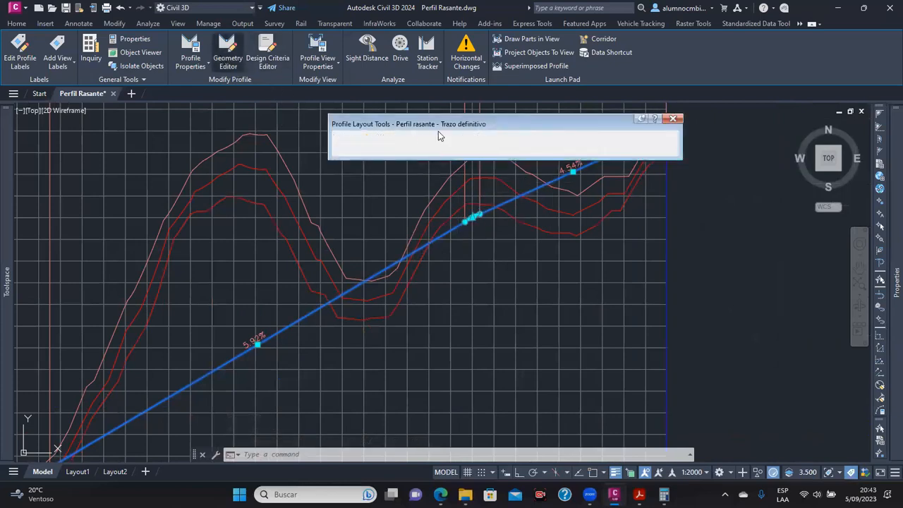
{"action": "left_click", "coordinate": [379, 139]}
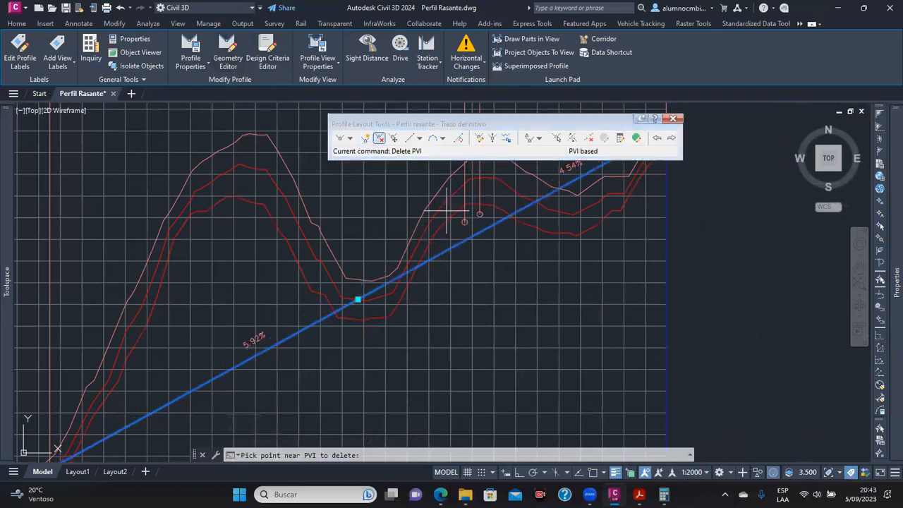
{"action": "key", "text": "Escape"}
Delete the sag PVI at the foot of the final climb so one tangent runs from the valley bottom to the profile end
{"action": "scroll", "coordinate": [438, 228], "scroll_direction": "down", "scroll_amount": 4}
{"action": "middle_click_drag", "start_coordinate": [416, 272], "coordinate": [388, 310]}
{"action": "scroll", "coordinate": [473, 224], "scroll_direction": "up", "scroll_amount": 4}
{"action": "scroll", "coordinate": [473, 223], "scroll_direction": "down", "scroll_amount": 4}
{"action": "scroll", "coordinate": [388, 293], "scroll_direction": "up", "scroll_amount": 4}
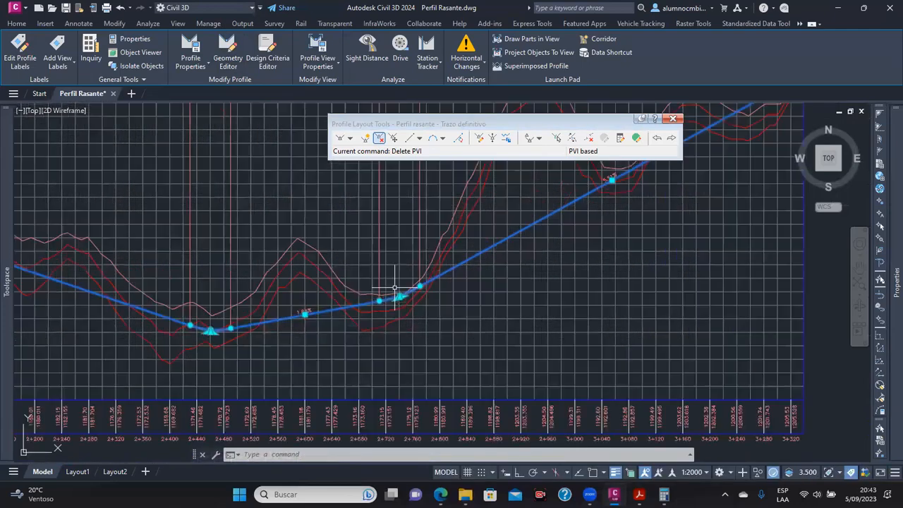
{"action": "middle_click_drag", "start_coordinate": [475, 224], "coordinate": [416, 300]}
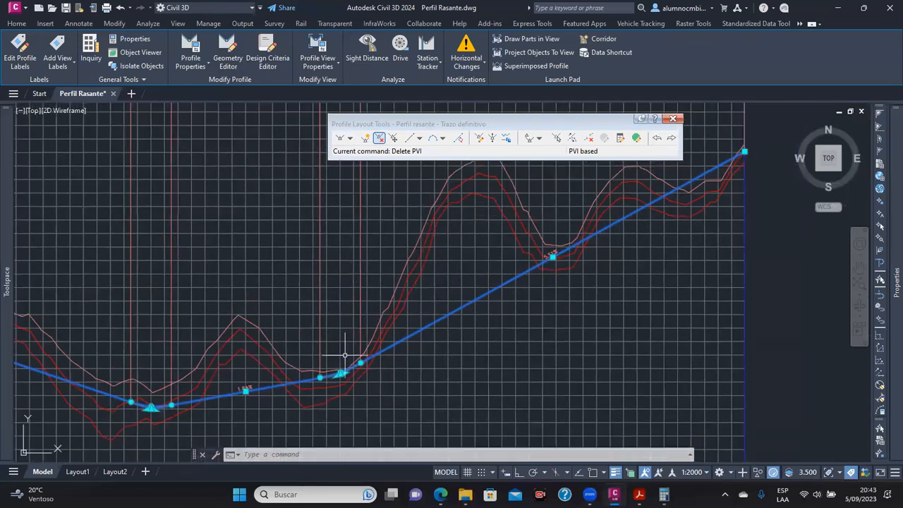
{"action": "middle_click_drag", "start_coordinate": [346, 369], "coordinate": [355, 346]}
{"action": "left_click", "coordinate": [377, 139]}
{"action": "left_click", "coordinate": [353, 357]}
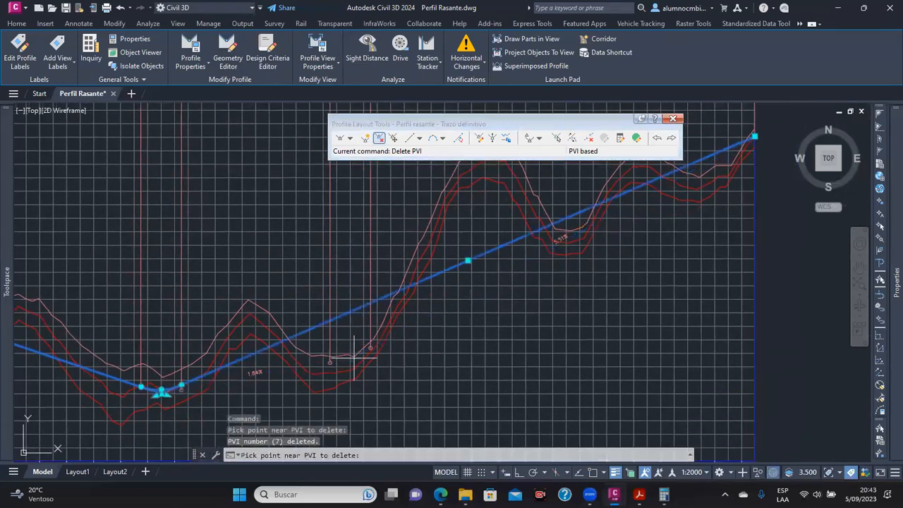
{"action": "key", "text": "Escape"}
Slide the valley-bottom sag PVI forward along its incoming tangent by about two grid divisions, to about station 2+500
{"action": "middle_click_drag", "start_coordinate": [290, 352], "coordinate": [340, 315]}
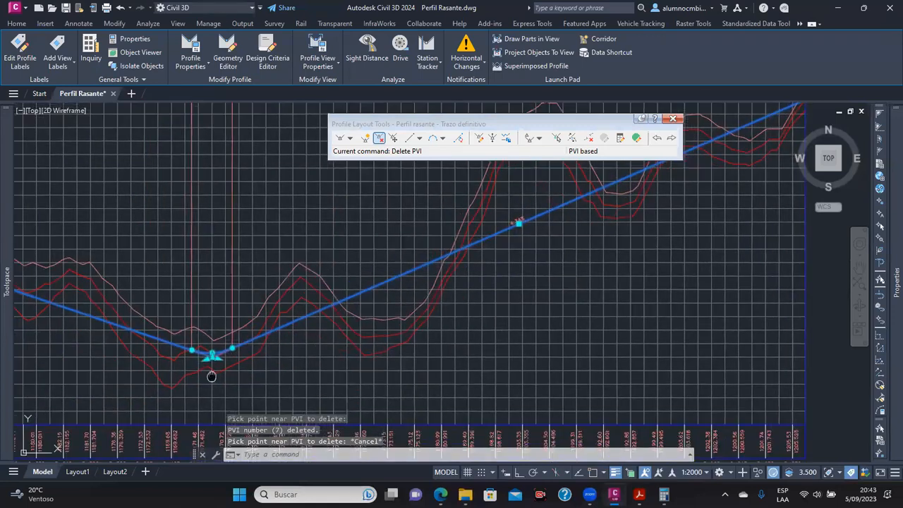
{"action": "middle_click_drag", "start_coordinate": [212, 375], "coordinate": [243, 363]}
{"action": "left_click", "coordinate": [242, 344]}
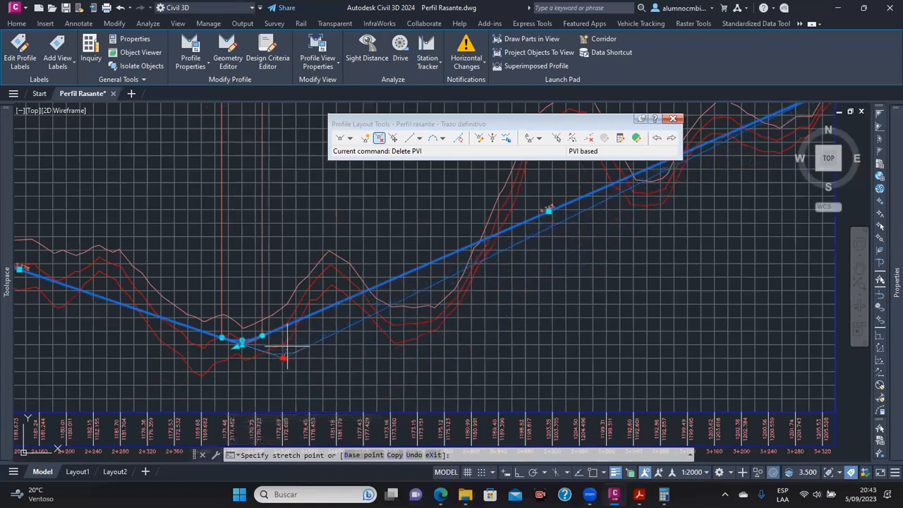
{"action": "scroll", "coordinate": [271, 348], "scroll_direction": "up", "scroll_amount": 4}
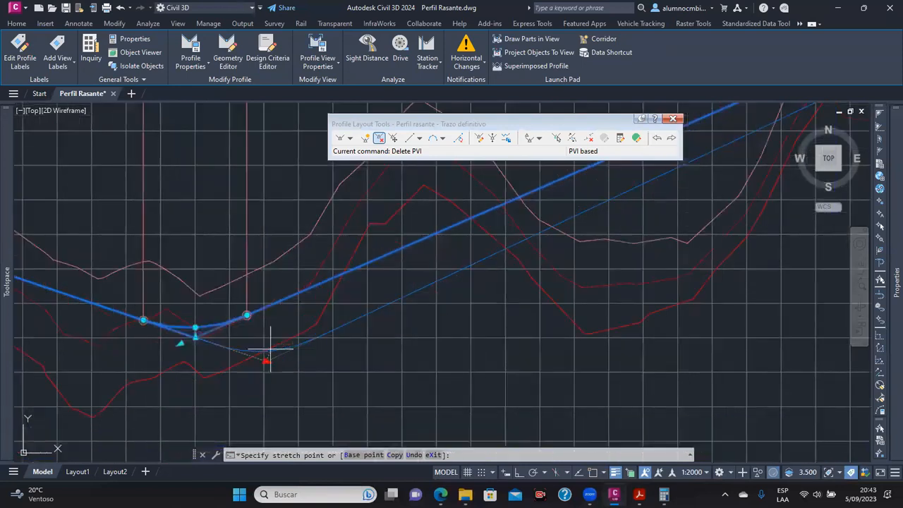
{"action": "left_click", "coordinate": [266, 351]}
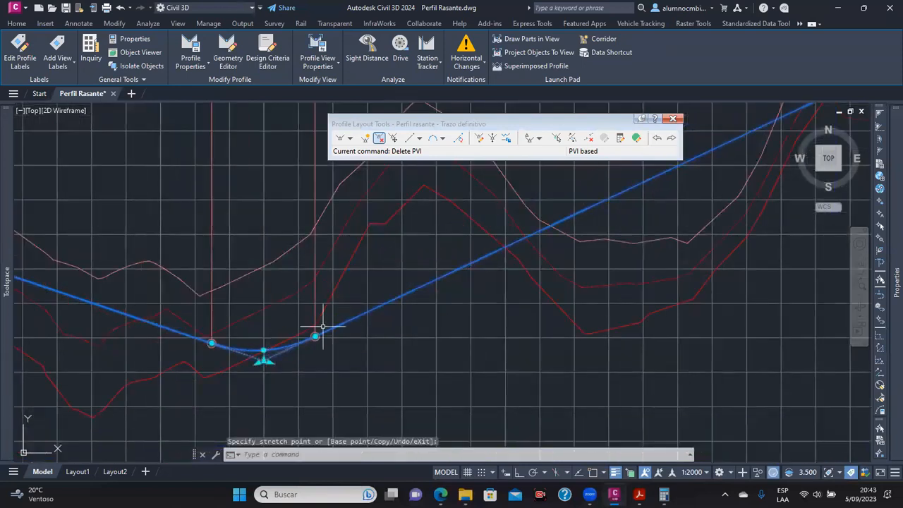
{"action": "scroll", "coordinate": [322, 327], "scroll_direction": "down", "scroll_amount": 4}
{"action": "middle_click_drag", "start_coordinate": [312, 326], "coordinate": [374, 327]}
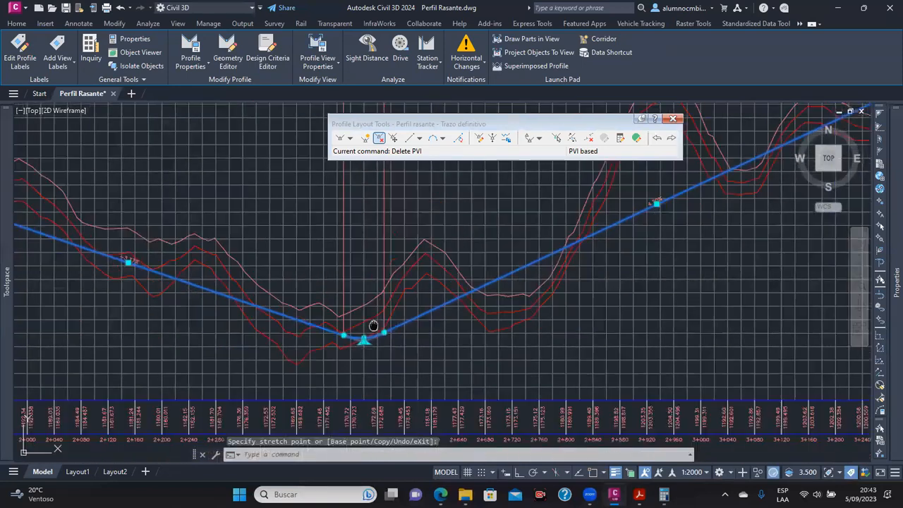
Open the profile entities table and set the station of PVI 5 to 1+800
{"action": "left_click", "coordinate": [556, 138]}
{"action": "left_click", "coordinate": [219, 83]}
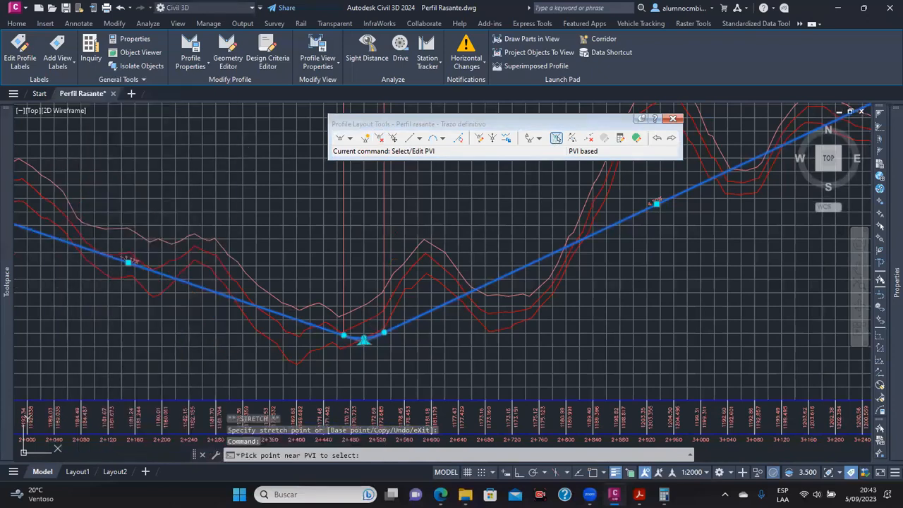
{"action": "scroll", "coordinate": [387, 282], "scroll_direction": "down", "scroll_amount": 6}
{"action": "scroll", "coordinate": [436, 325], "scroll_direction": "up", "scroll_amount": 2}
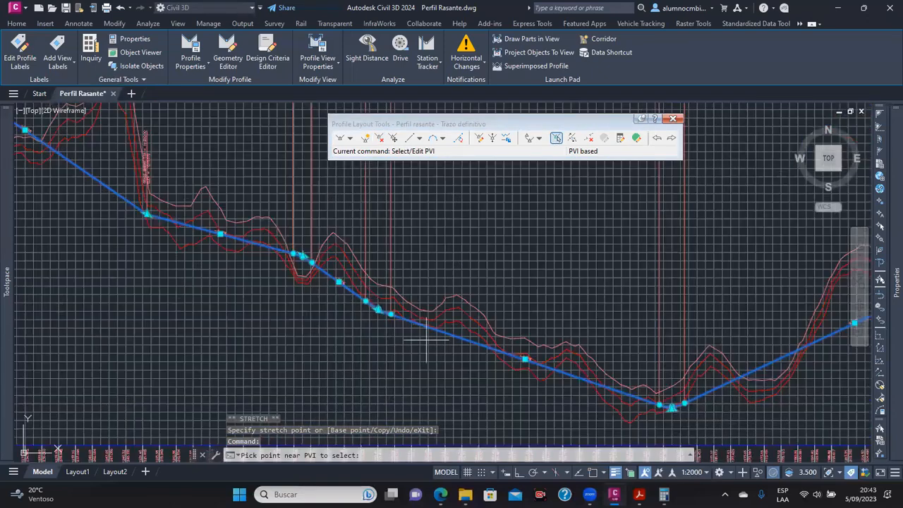
{"action": "middle_click_drag", "start_coordinate": [672, 408], "coordinate": [538, 379]}
{"action": "scroll", "coordinate": [535, 379], "scroll_direction": "up", "scroll_amount": 2}
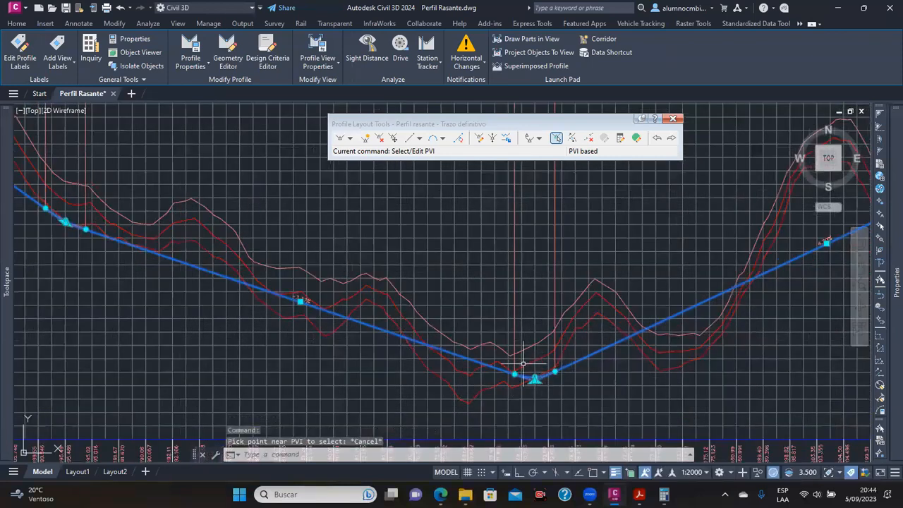
{"action": "left_click", "coordinate": [637, 138]}
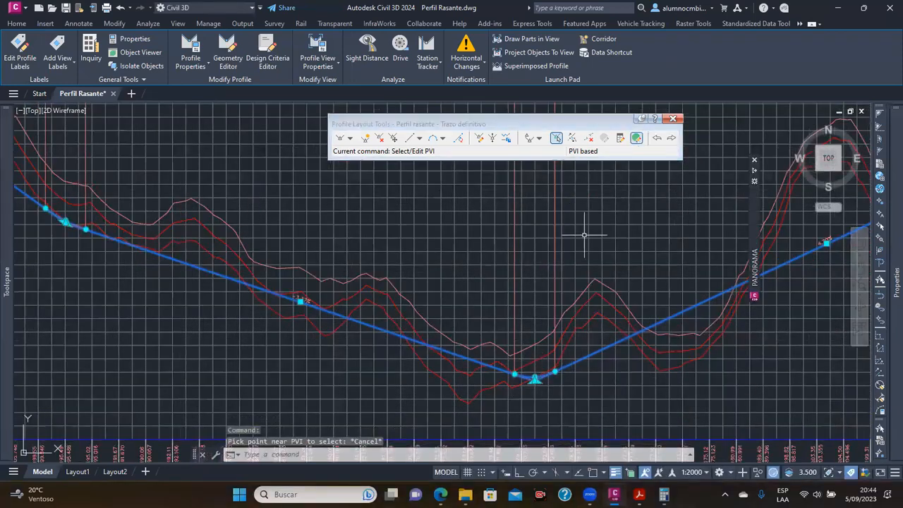
{"action": "mouse_move", "coordinate": [754, 176]}
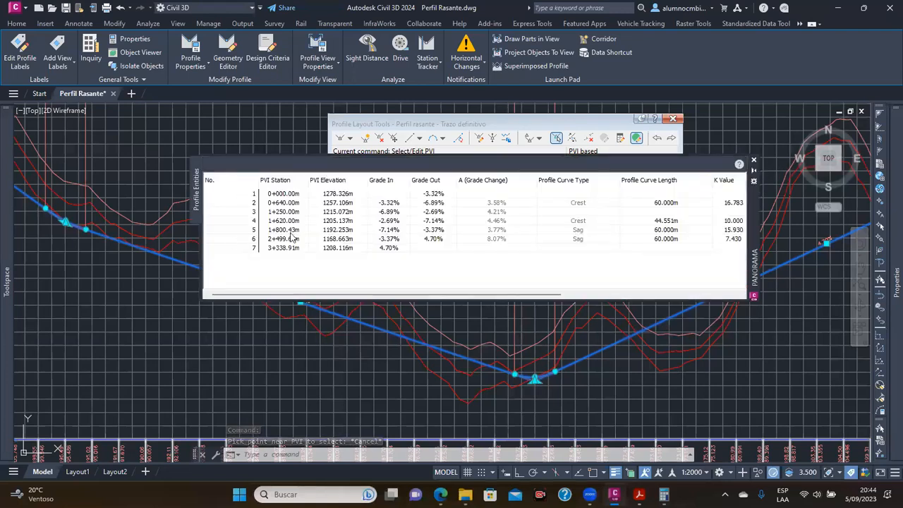
{"action": "left_click", "coordinate": [292, 232]}
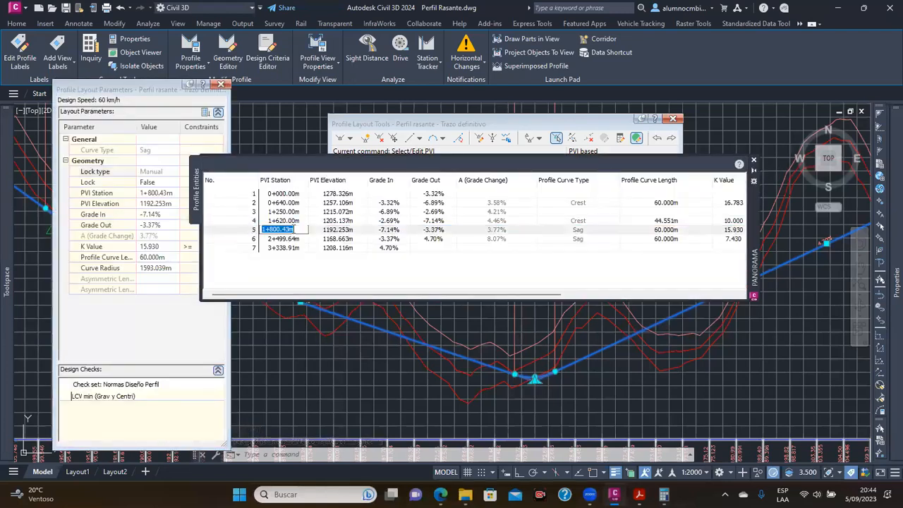
{"action": "type", "text": "1+"}
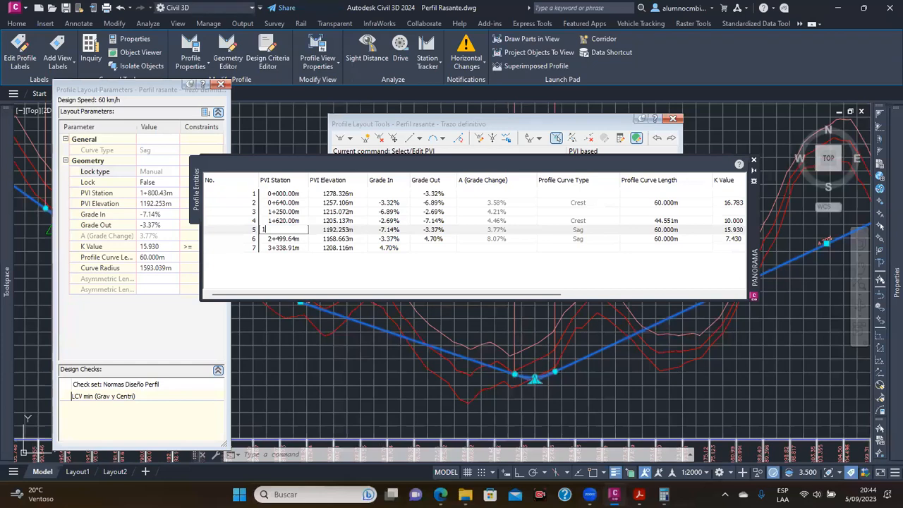
{"action": "type", "text": "800"}
{"action": "key", "text": "Return"}
Set the station of PVI 6 to 2+500, and close the profile entities table and the layout parameters window
{"action": "left_click", "coordinate": [289, 240]}
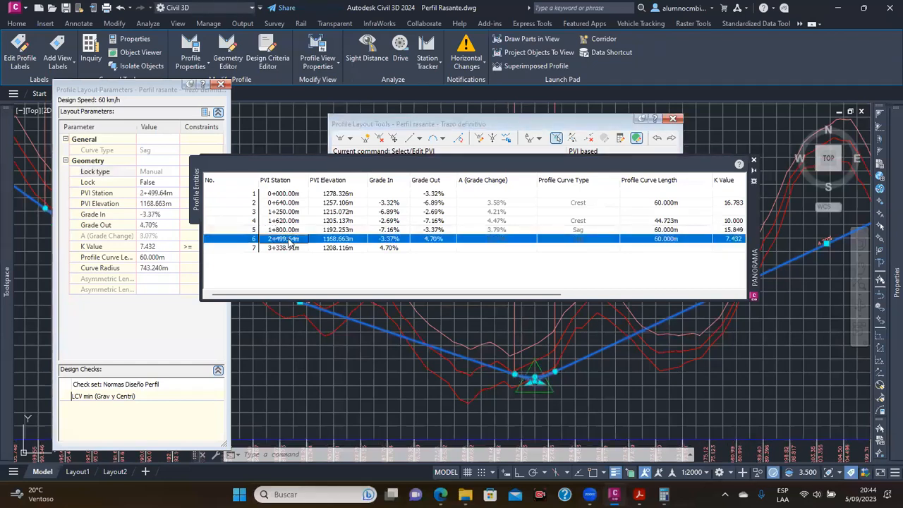
{"action": "left_click", "coordinate": [289, 240]}
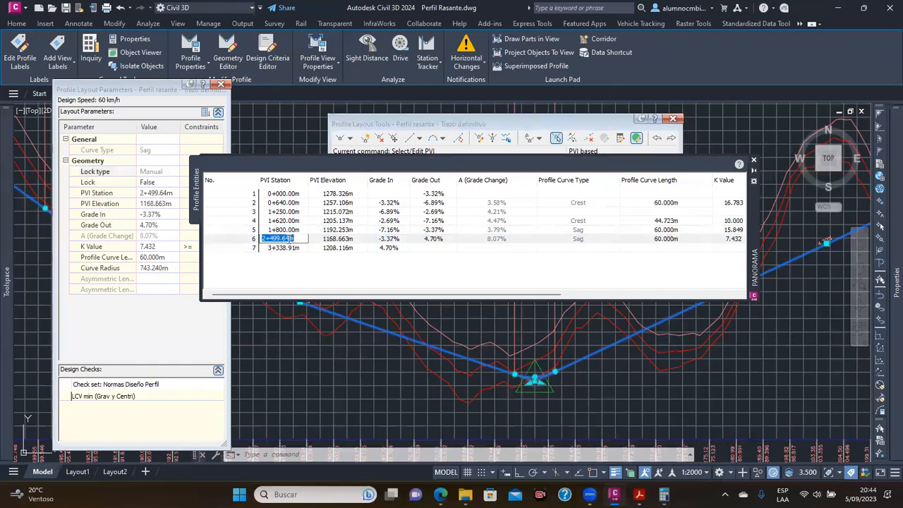
{"action": "key", "text": "Return"}
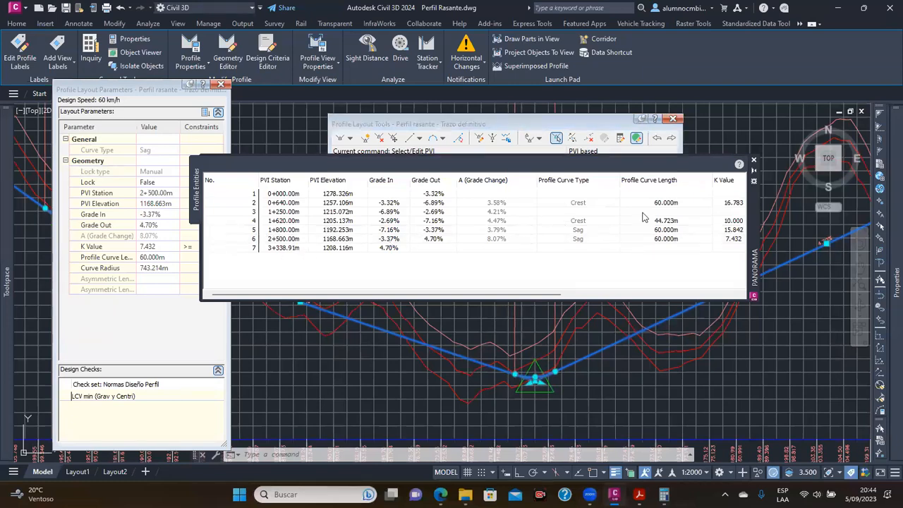
{"action": "left_click", "coordinate": [753, 161]}
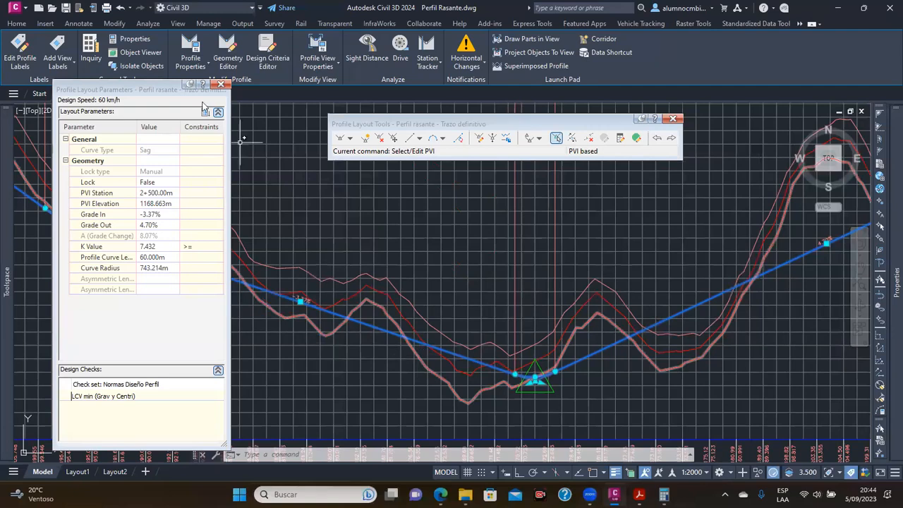
{"action": "left_click", "coordinate": [226, 85]}
Slide the sag PVI after the flagged -7.16% tangent forward along its outgoing tangent by about two grid divisions
{"action": "middle_click_drag", "start_coordinate": [335, 316], "coordinate": [536, 323]}
{"action": "middle_click_drag", "start_coordinate": [230, 203], "coordinate": [406, 299]}
{"action": "middle_click_drag", "start_coordinate": [490, 328], "coordinate": [373, 264]}
{"action": "scroll", "coordinate": [344, 263], "scroll_direction": "down", "scroll_amount": 2}
{"action": "scroll", "coordinate": [344, 263], "scroll_direction": "up", "scroll_amount": 2}
{"action": "scroll", "coordinate": [185, 168], "scroll_direction": "up", "scroll_amount": 2}
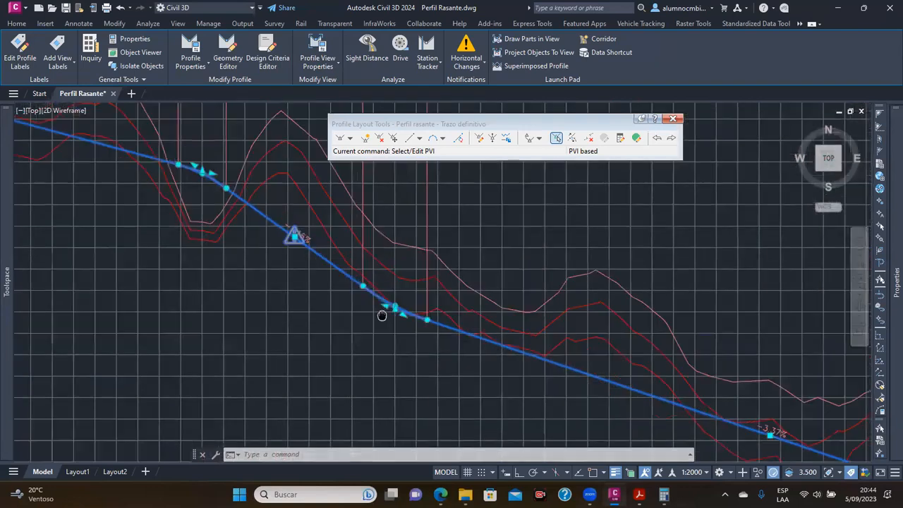
{"action": "scroll", "coordinate": [313, 236], "scroll_direction": "up", "scroll_amount": 3}
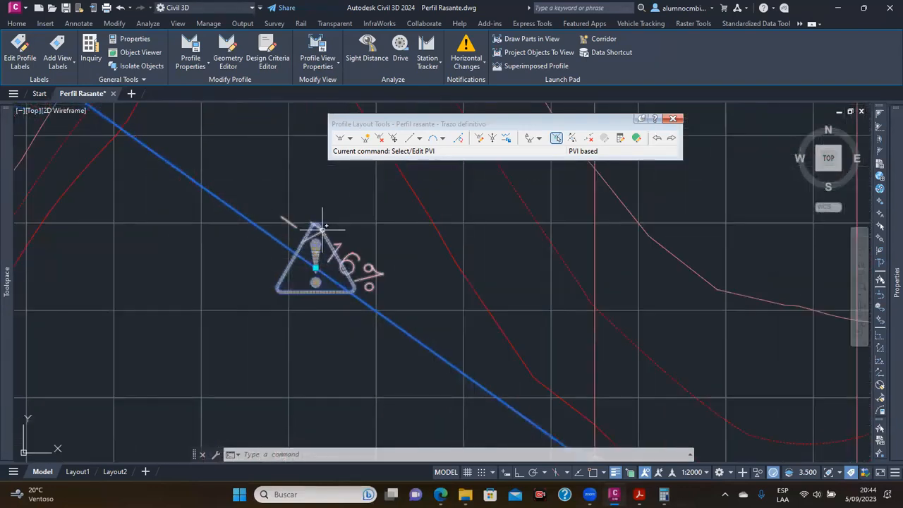
{"action": "scroll", "coordinate": [323, 230], "scroll_direction": "down", "scroll_amount": 2}
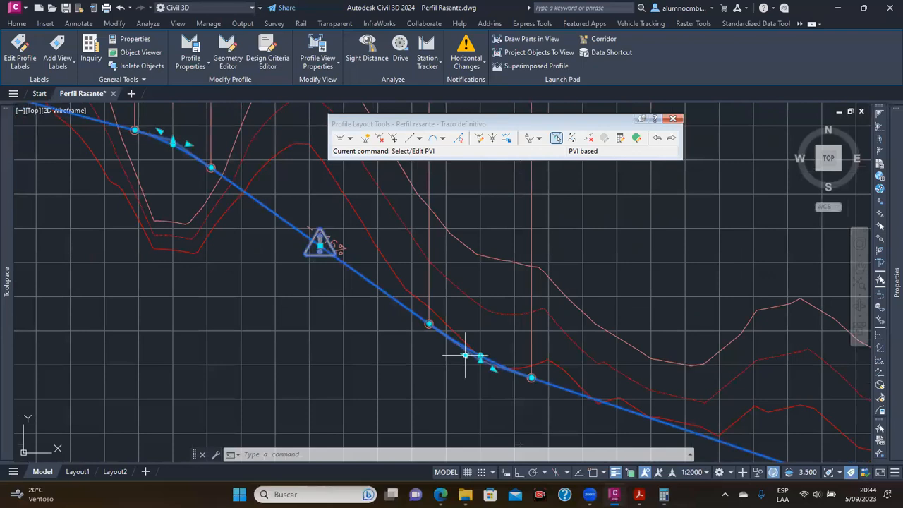
{"action": "left_click", "coordinate": [480, 357]}
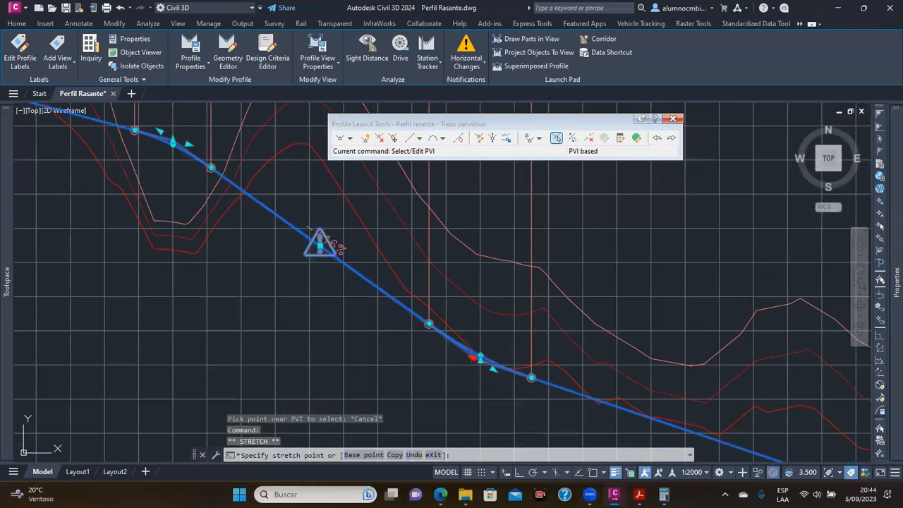
{"action": "left_click", "coordinate": [545, 382]}
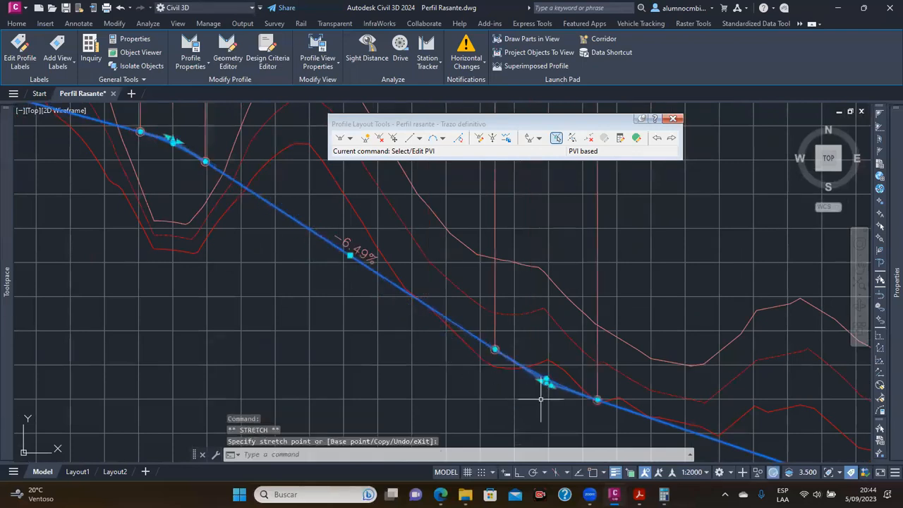
Check the moved sag PVI and its adjoining tangents against the terrain lines, and deselect the design profile
{"action": "scroll", "coordinate": [360, 258], "scroll_direction": "down", "scroll_amount": 3}
{"action": "scroll", "coordinate": [416, 309], "scroll_direction": "up", "scroll_amount": 2}
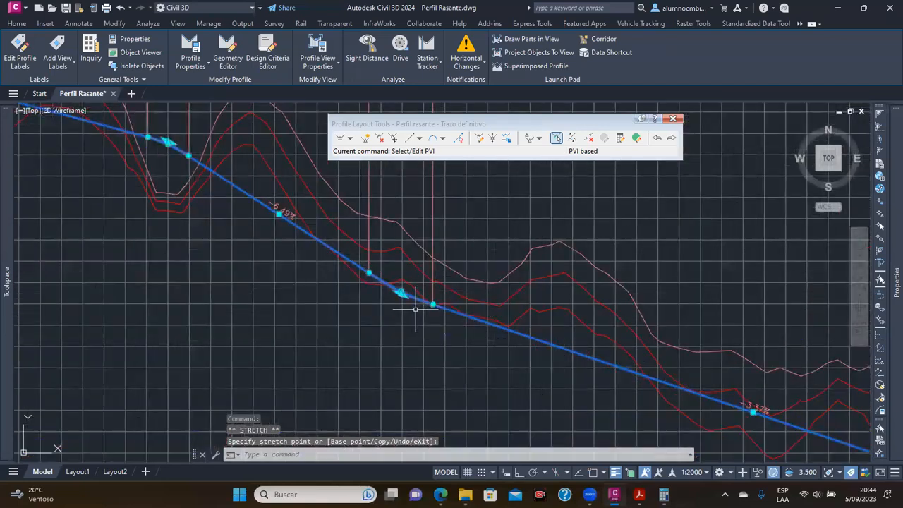
{"action": "scroll", "coordinate": [396, 309], "scroll_direction": "down", "scroll_amount": 2}
{"action": "middle_click_drag", "start_coordinate": [399, 276], "coordinate": [446, 274]}
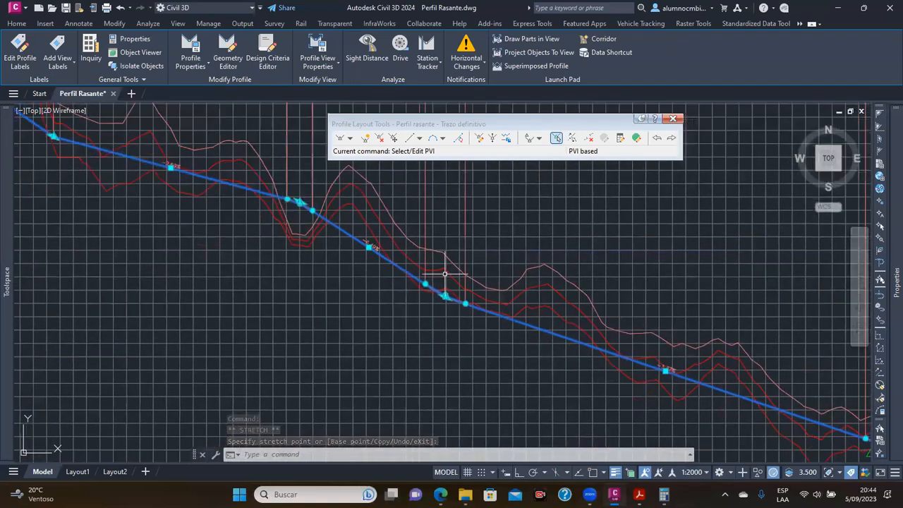
{"action": "scroll", "coordinate": [480, 282], "scroll_direction": "up", "scroll_amount": 2}
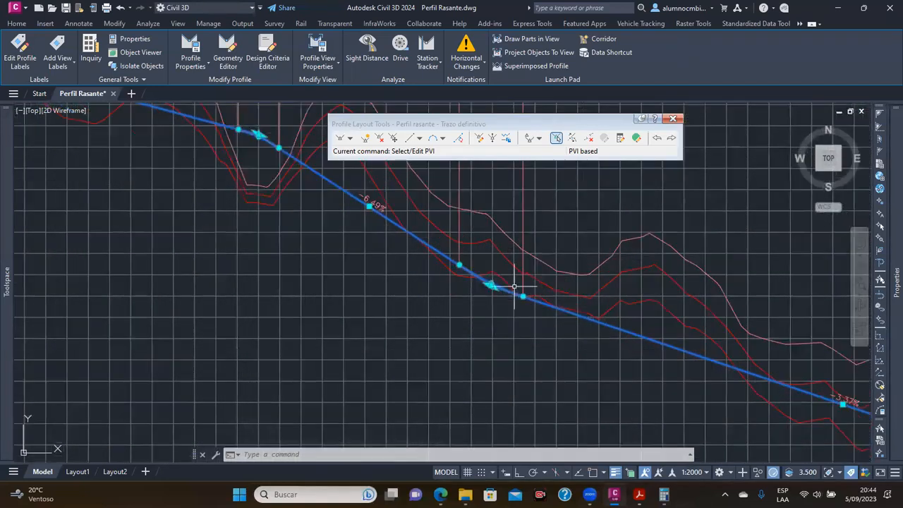
{"action": "middle_click_drag", "start_coordinate": [514, 288], "coordinate": [499, 309]}
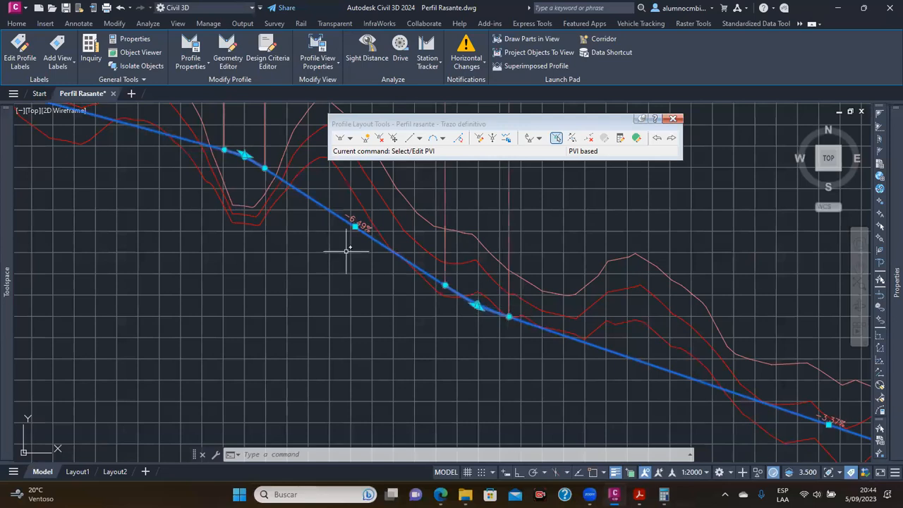
{"action": "key", "text": "Escape"}
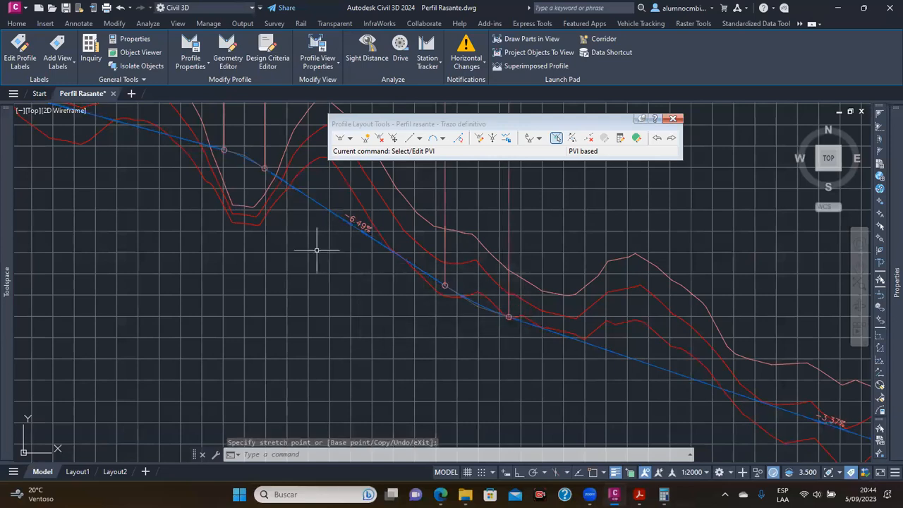
Turn on the station tracker for all viewports and split the model view into two vertical viewports
{"action": "left_click", "coordinate": [148, 23]}
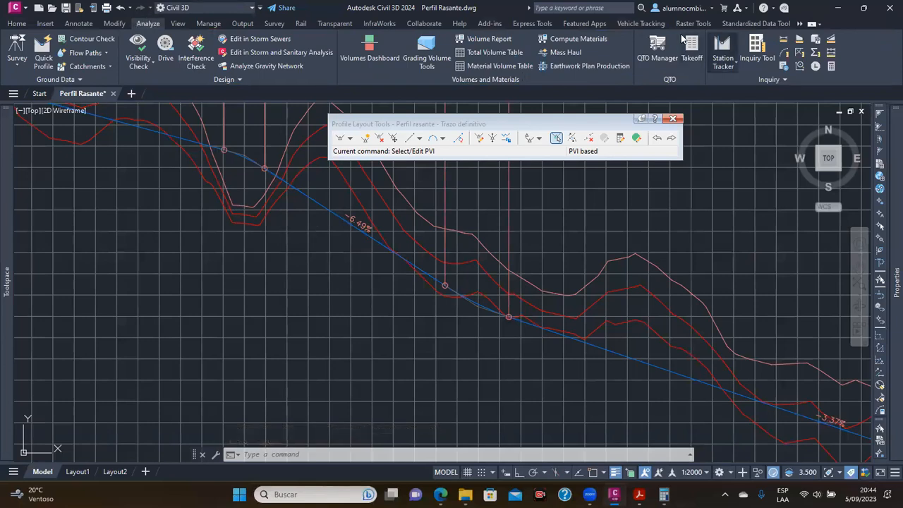
{"action": "left_click", "coordinate": [723, 64]}
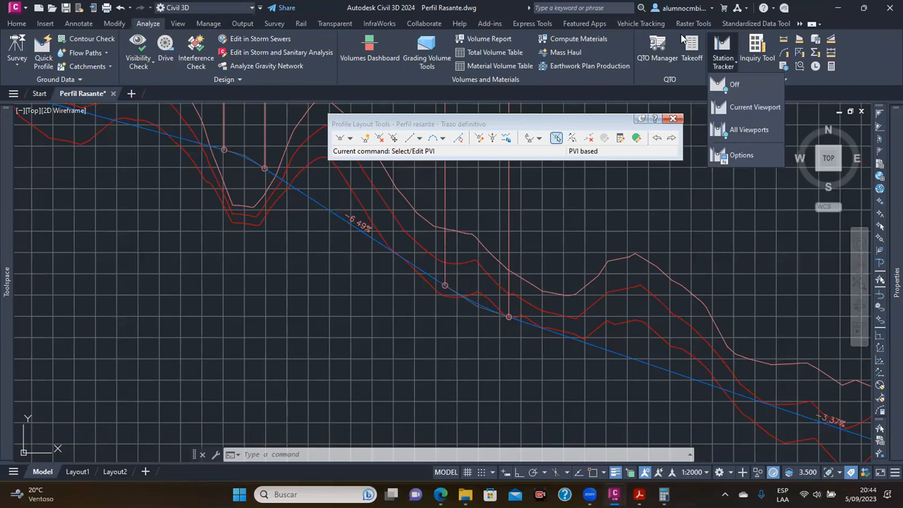
{"action": "left_click", "coordinate": [729, 131]}
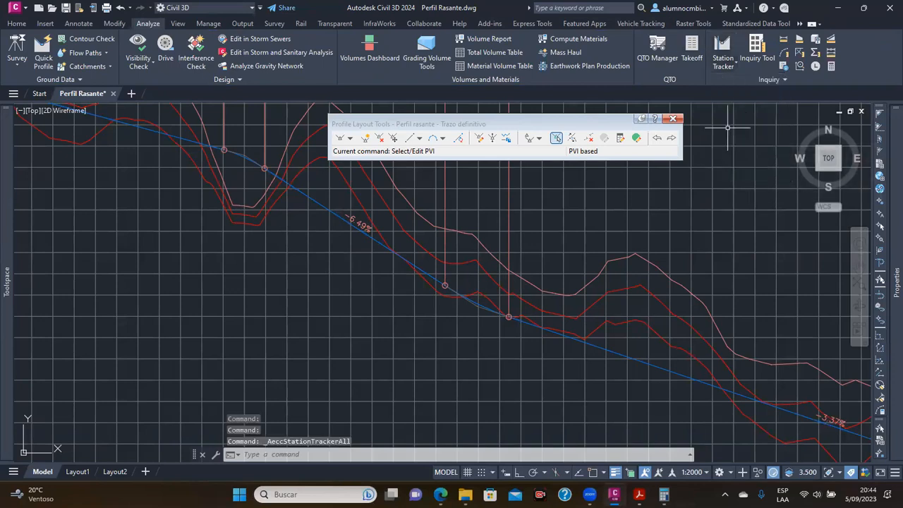
{"action": "left_click", "coordinate": [21, 111]}
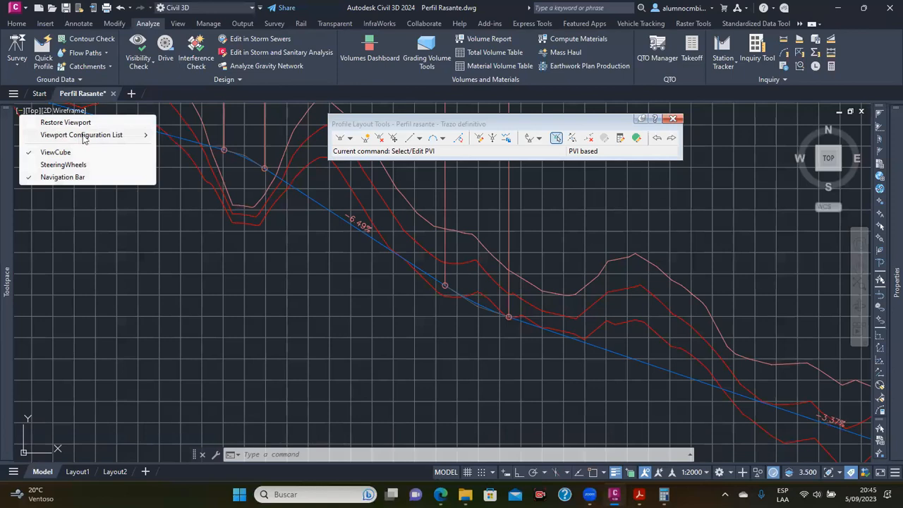
{"action": "mouse_move", "coordinate": [102, 139]}
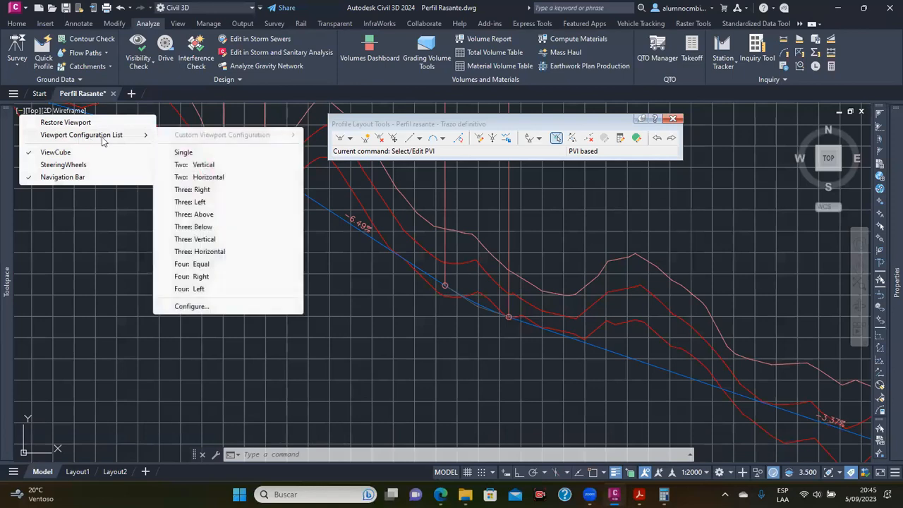
{"action": "left_click", "coordinate": [214, 167]}
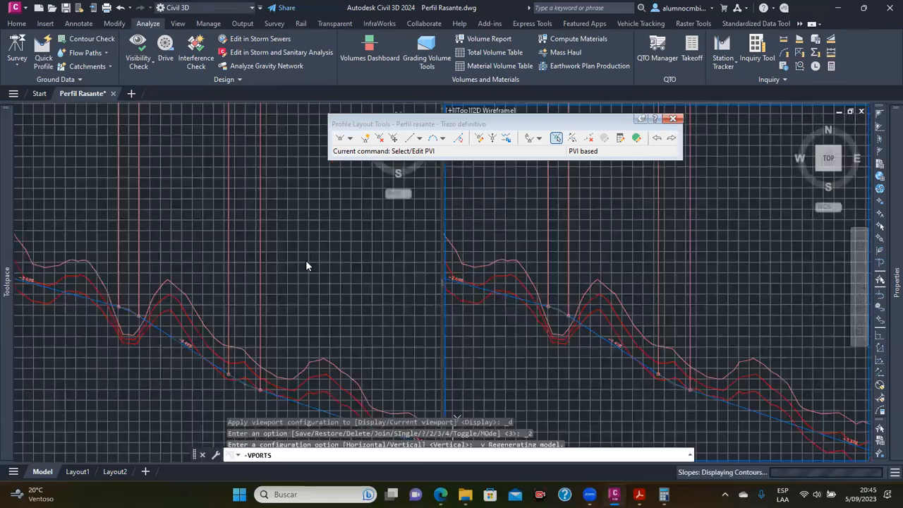
Reapply the station tracker to all viewports so it covers both halves of the split view
{"action": "left_click", "coordinate": [730, 66]}
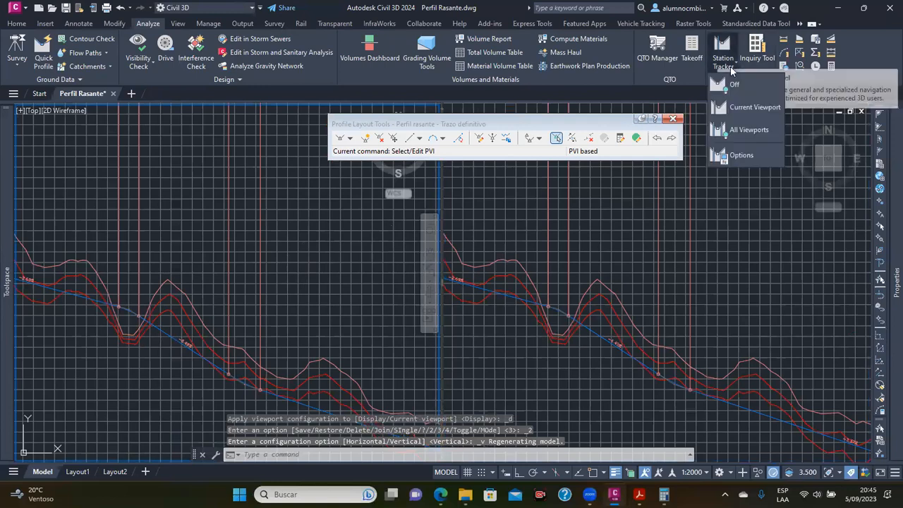
{"action": "left_click", "coordinate": [741, 129]}
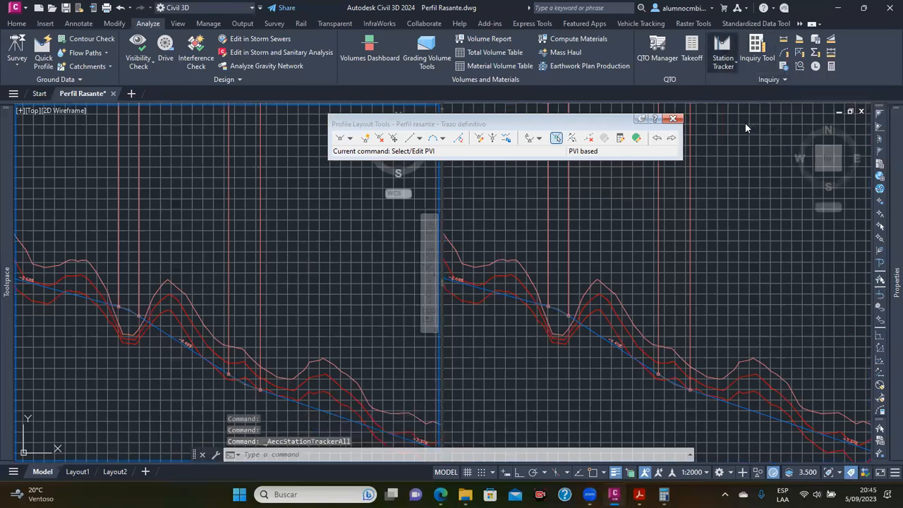
{"action": "left_click", "coordinate": [731, 67]}
{"action": "left_click", "coordinate": [741, 130]}
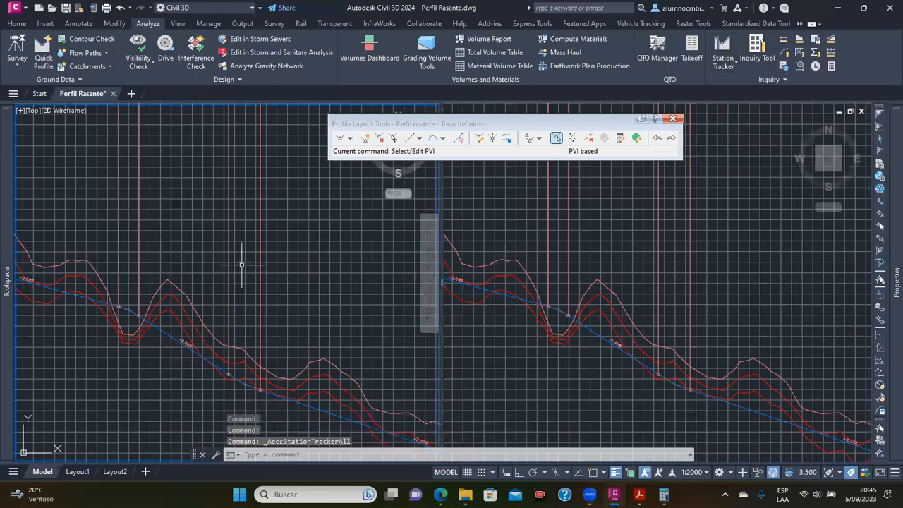
Frame the road's plan alignment in one viewport and a wider stretch of the design profile in the other
{"action": "scroll", "coordinate": [242, 264], "scroll_direction": "down", "scroll_amount": 10}
{"action": "middle_click_drag", "start_coordinate": [85, 352], "coordinate": [149, 273]}
{"action": "scroll", "coordinate": [106, 328], "scroll_direction": "up", "scroll_amount": 6}
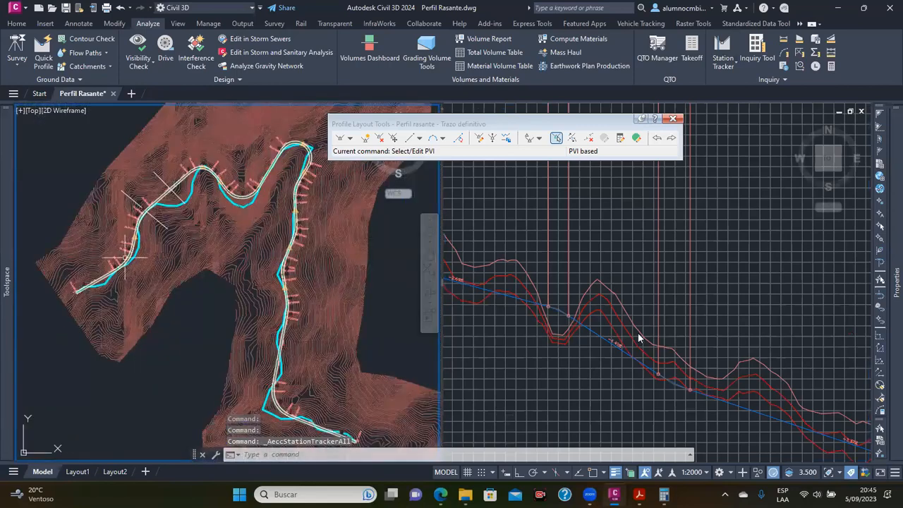
{"action": "left_click", "coordinate": [641, 336]}
{"action": "scroll", "coordinate": [644, 328], "scroll_direction": "down", "scroll_amount": 5}
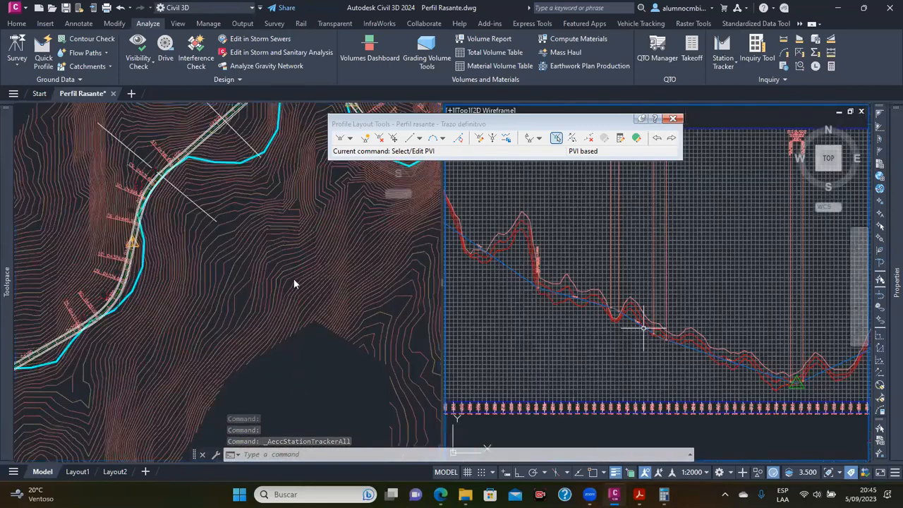
{"action": "left_click", "coordinate": [143, 256]}
{"action": "scroll", "coordinate": [106, 304], "scroll_direction": "down", "scroll_amount": 3}
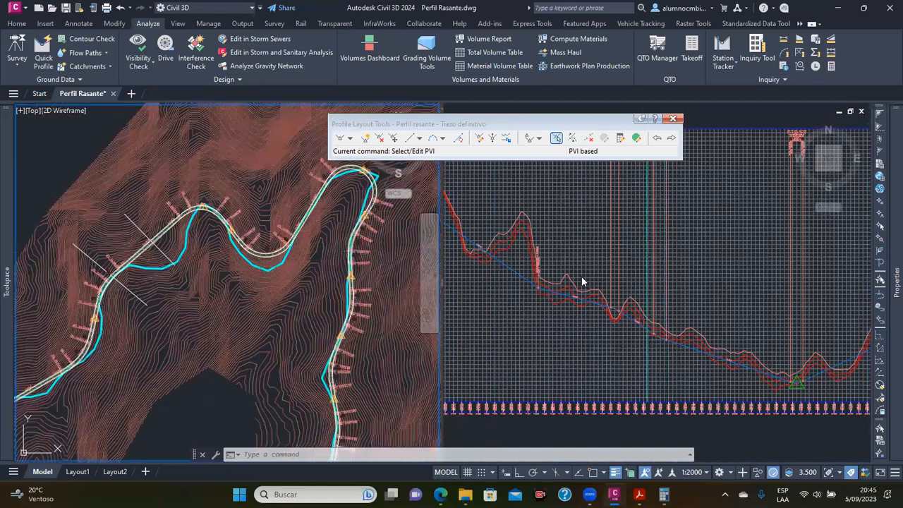
Examine the crest vertical curve and the following grade break on the profile, tracking their stations on the plan alignment
{"action": "left_click", "coordinate": [616, 302]}
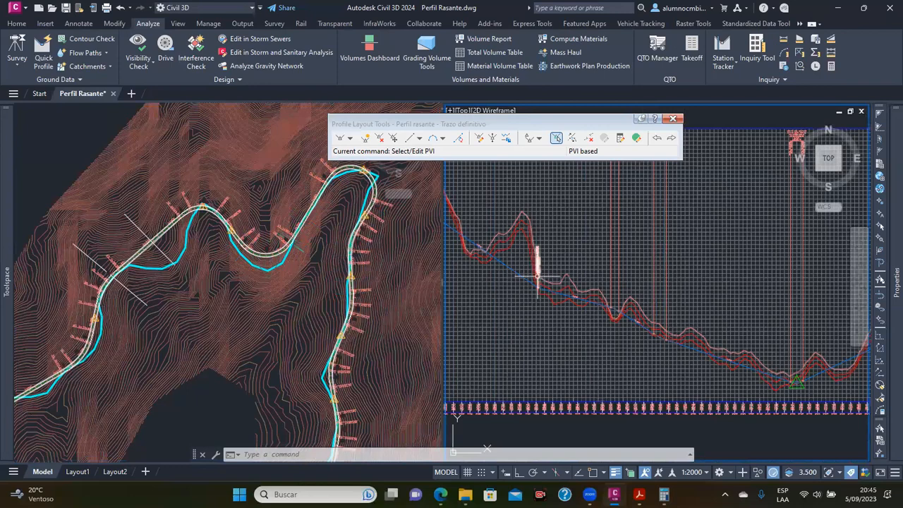
{"action": "scroll", "coordinate": [609, 297], "scroll_direction": "up", "scroll_amount": 6}
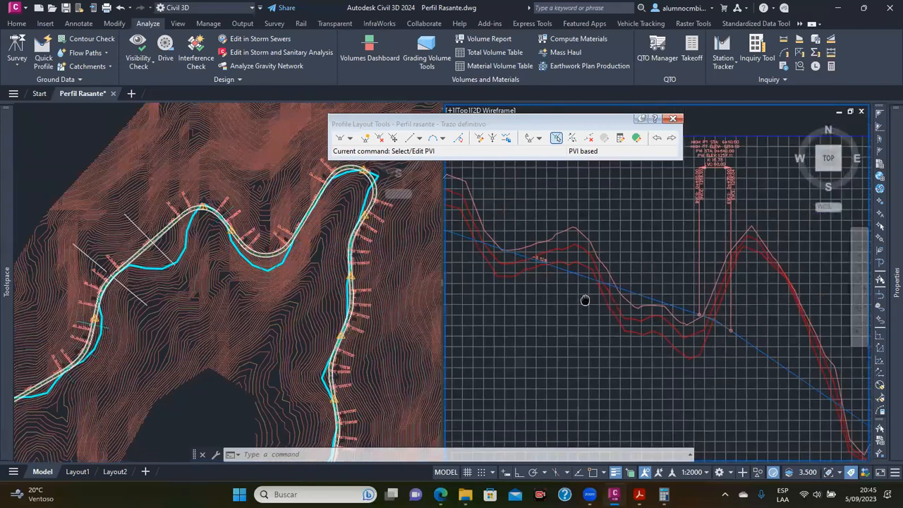
{"action": "scroll", "coordinate": [625, 300], "scroll_direction": "down", "scroll_amount": 2}
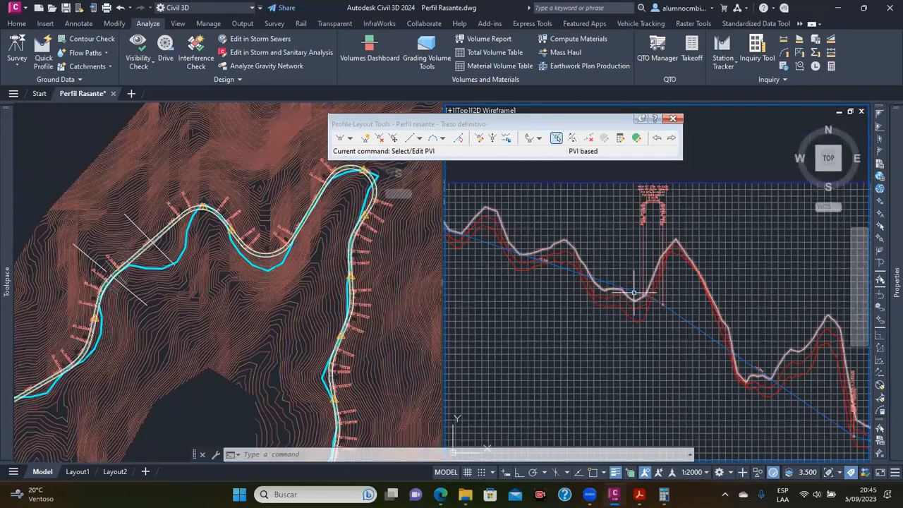
{"action": "scroll", "coordinate": [655, 297], "scroll_direction": "up", "scroll_amount": 2}
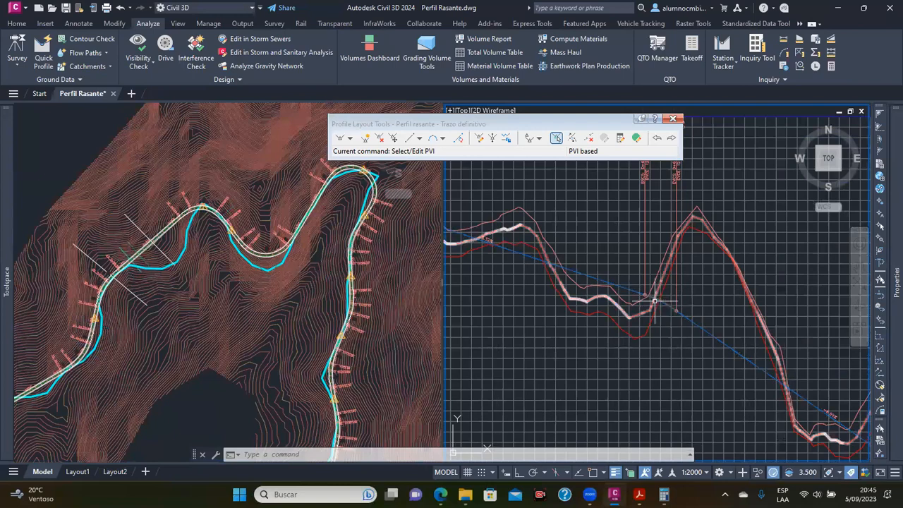
{"action": "scroll", "coordinate": [655, 281], "scroll_direction": "up", "scroll_amount": 3}
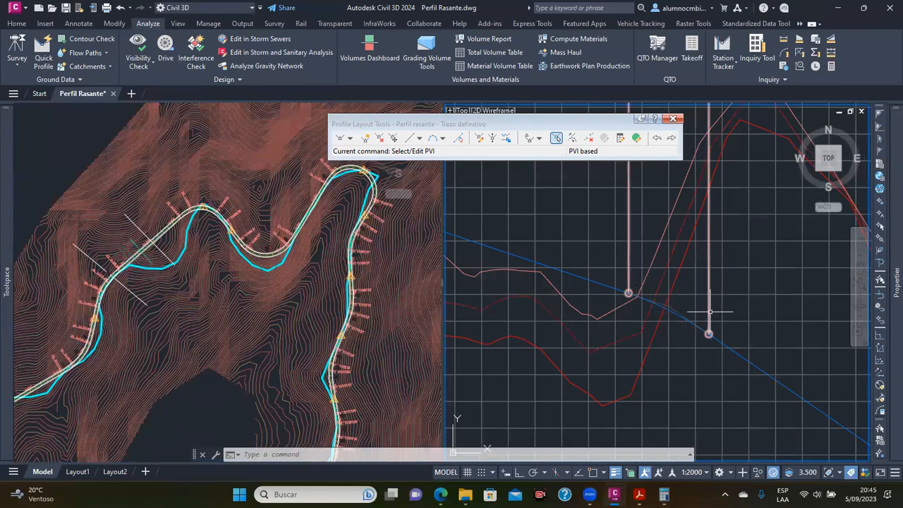
{"action": "scroll", "coordinate": [709, 311], "scroll_direction": "down", "scroll_amount": 3}
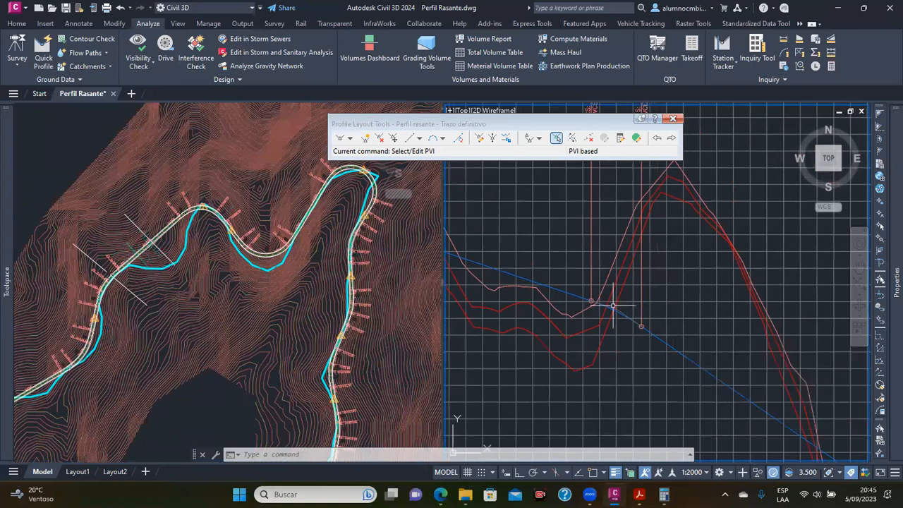
{"action": "scroll", "coordinate": [623, 314], "scroll_direction": "up", "scroll_amount": 4}
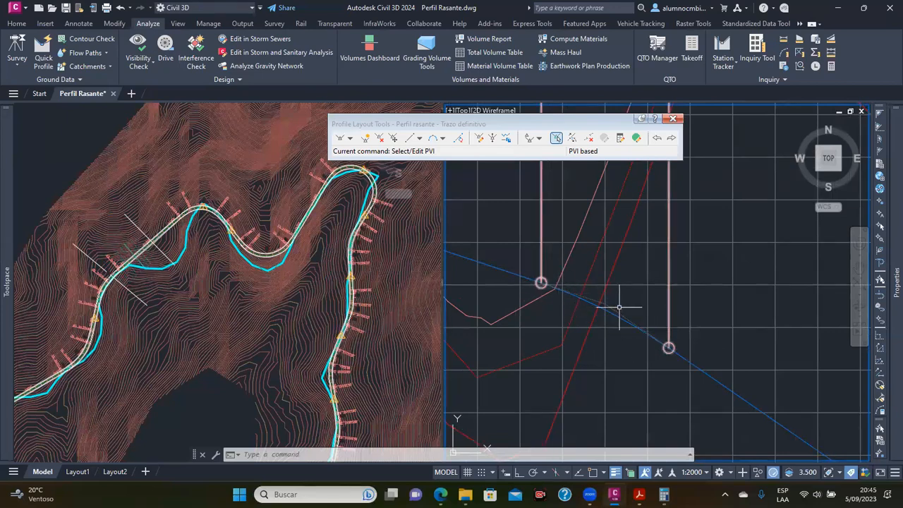
{"action": "mouse_move", "coordinate": [582, 284]}
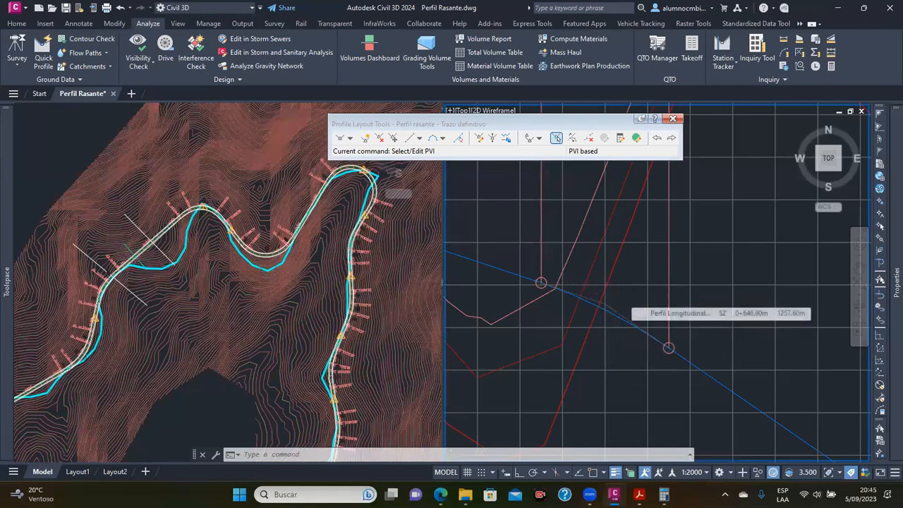
{"action": "scroll", "coordinate": [621, 293], "scroll_direction": "down", "scroll_amount": 3}
{"action": "scroll", "coordinate": [677, 360], "scroll_direction": "up", "scroll_amount": 3}
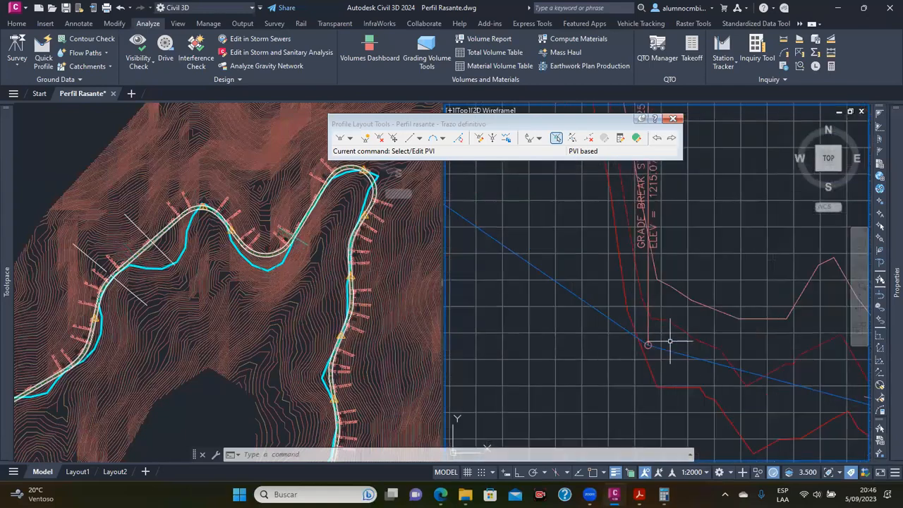
{"action": "scroll", "coordinate": [670, 342], "scroll_direction": "up", "scroll_amount": 1}
{"action": "scroll", "coordinate": [636, 343], "scroll_direction": "down", "scroll_amount": 5}
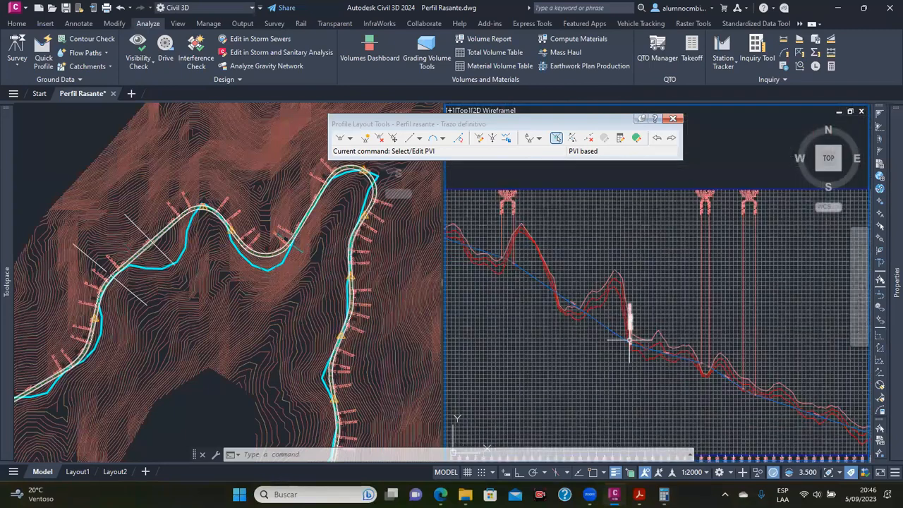
{"action": "scroll", "coordinate": [543, 288], "scroll_direction": "up", "scroll_amount": 2}
{"action": "scroll", "coordinate": [543, 288], "scroll_direction": "up", "scroll_amount": 3}
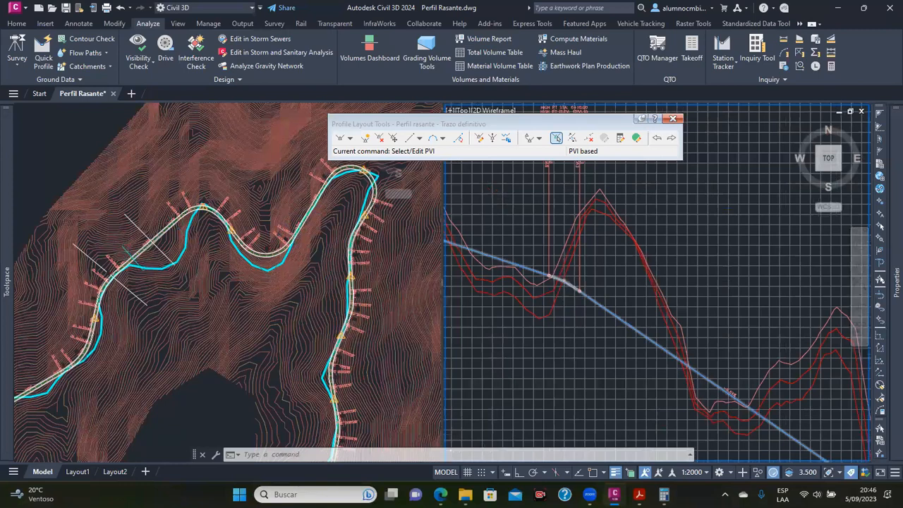
Compare the start and end of the crest vertical curve with the horizontal curve and tangent on the plan alignment
{"action": "scroll", "coordinate": [554, 281], "scroll_direction": "up", "scroll_amount": 2}
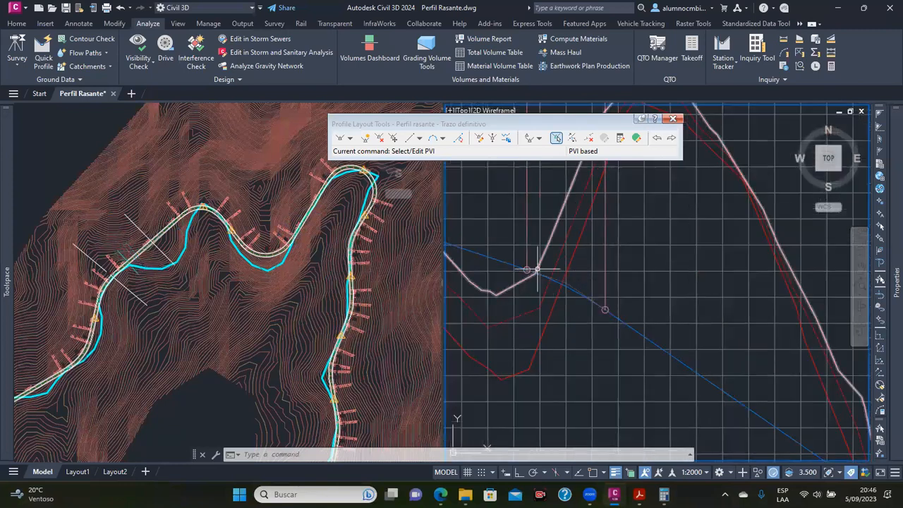
{"action": "scroll", "coordinate": [531, 270], "scroll_direction": "down", "scroll_amount": 1}
{"action": "middle_click_drag", "start_coordinate": [531, 270], "coordinate": [607, 291]}
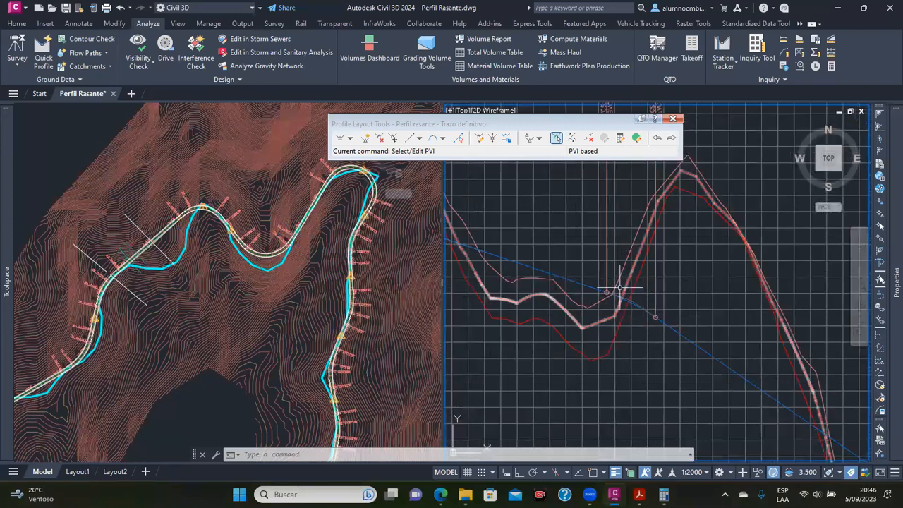
{"action": "scroll", "coordinate": [618, 289], "scroll_direction": "up", "scroll_amount": 3}
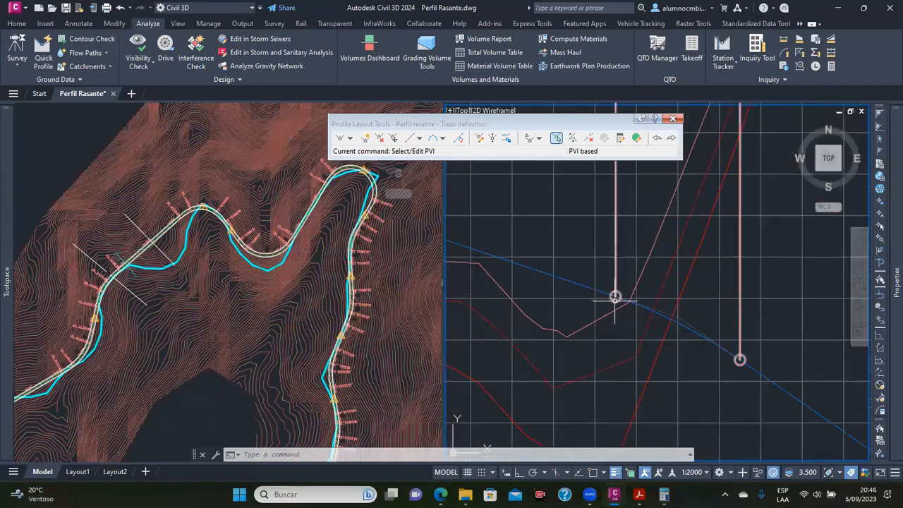
{"action": "left_click", "coordinate": [132, 260]}
{"action": "scroll", "coordinate": [137, 264], "scroll_direction": "up", "scroll_amount": 3}
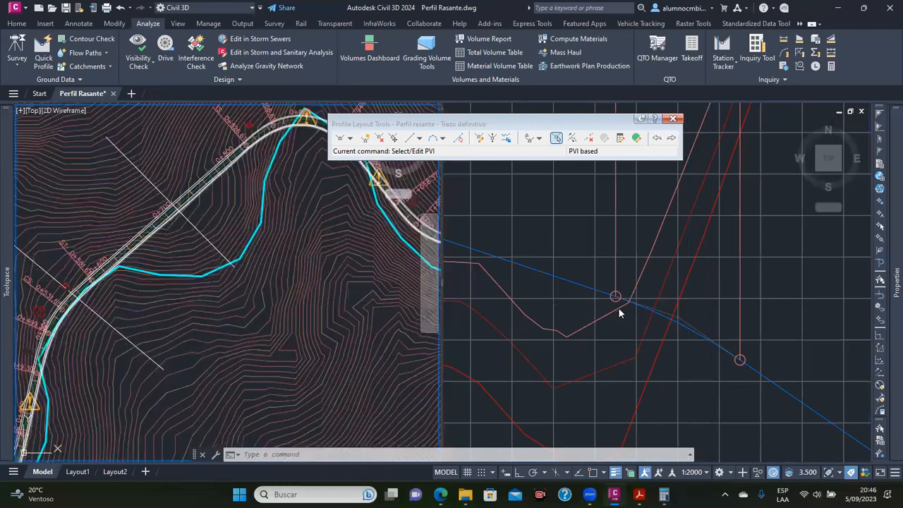
{"action": "left_click", "coordinate": [611, 300]}
{"action": "left_click", "coordinate": [182, 262]}
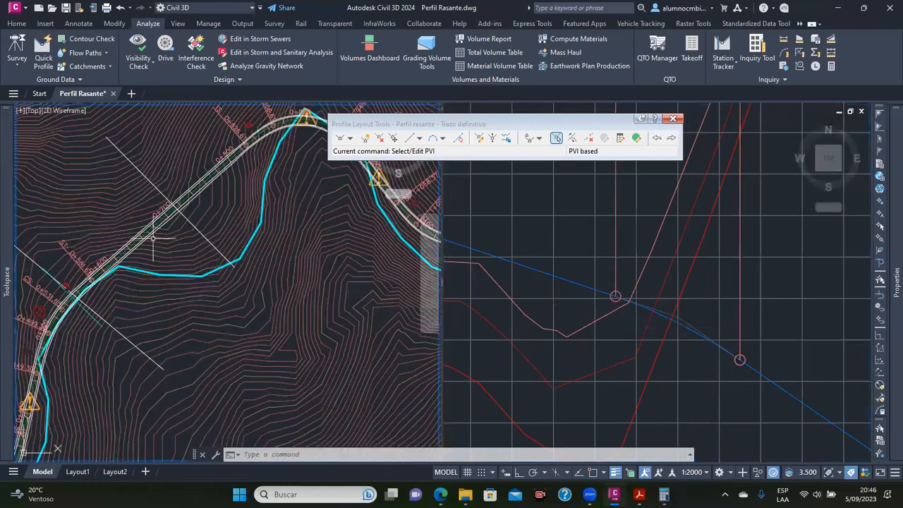
{"action": "scroll", "coordinate": [154, 239], "scroll_direction": "down", "scroll_amount": 3}
{"action": "middle_click_drag", "start_coordinate": [154, 238], "coordinate": [141, 263]}
{"action": "left_click", "coordinate": [582, 290]}
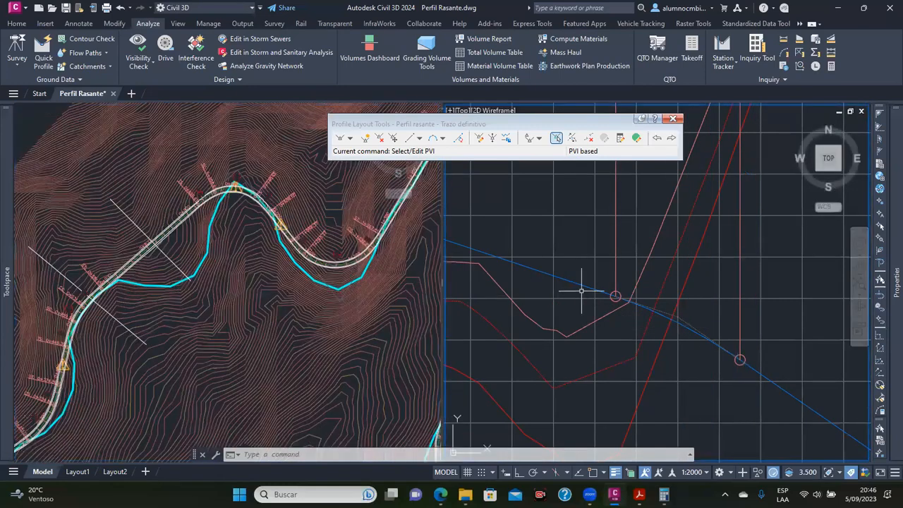
Slide the crest curve's PVI forward along its incoming tangent by about two grid divisions
{"action": "scroll", "coordinate": [581, 291], "scroll_direction": "down", "scroll_amount": 2}
{"action": "scroll", "coordinate": [639, 325], "scroll_direction": "down", "scroll_amount": 1}
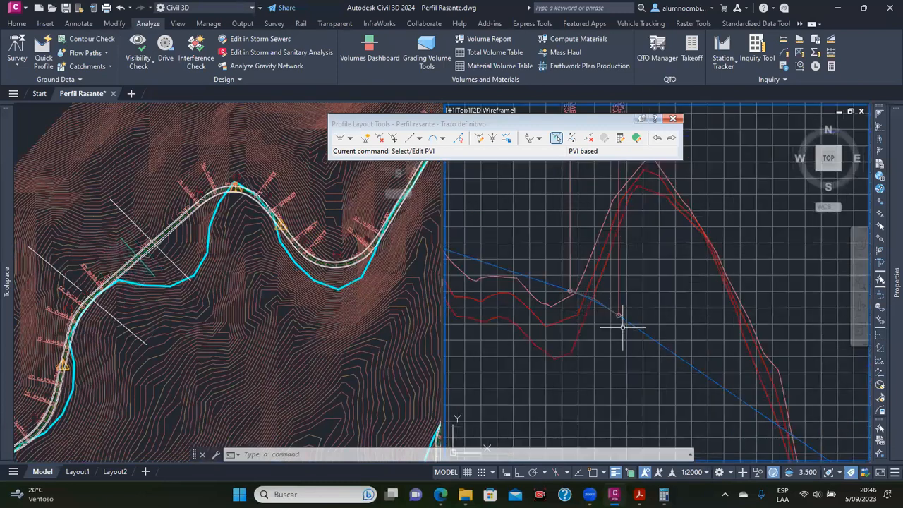
{"action": "scroll", "coordinate": [628, 325], "scroll_direction": "up", "scroll_amount": 1}
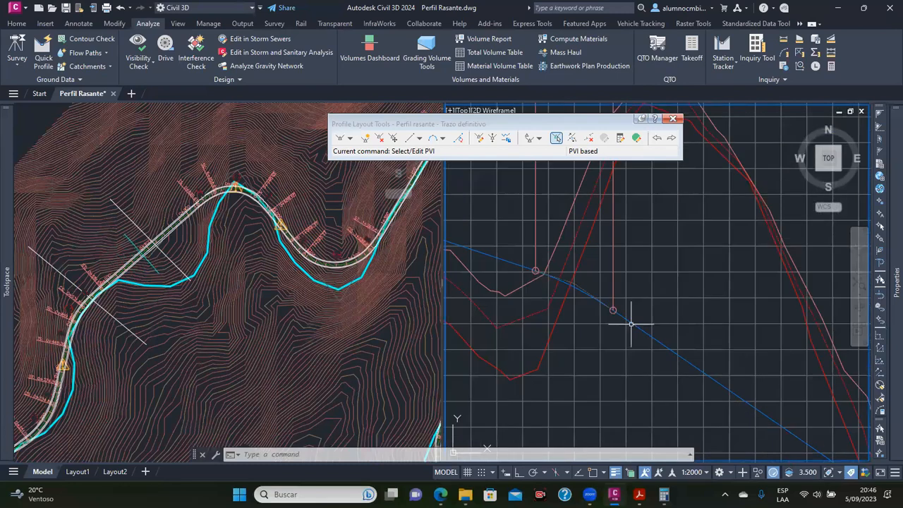
{"action": "left_click", "coordinate": [589, 286]}
{"action": "left_click", "coordinate": [576, 284]}
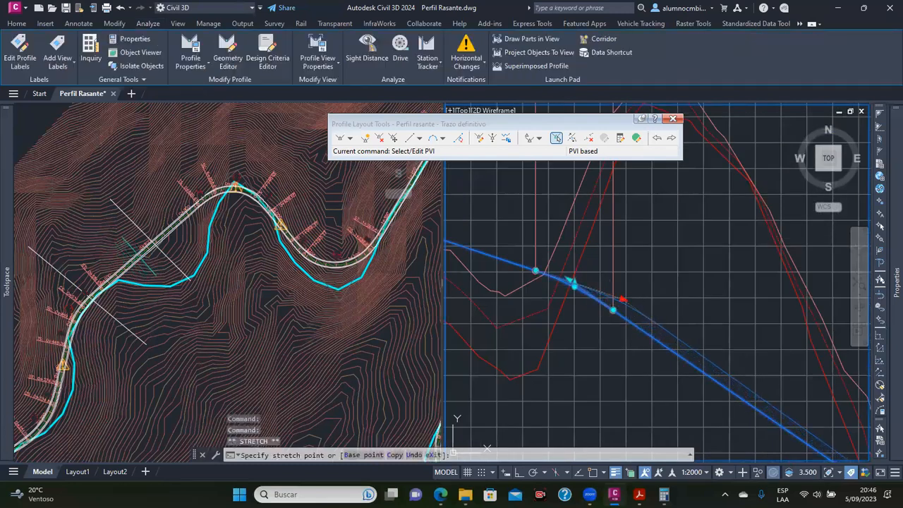
{"action": "left_click", "coordinate": [628, 302]}
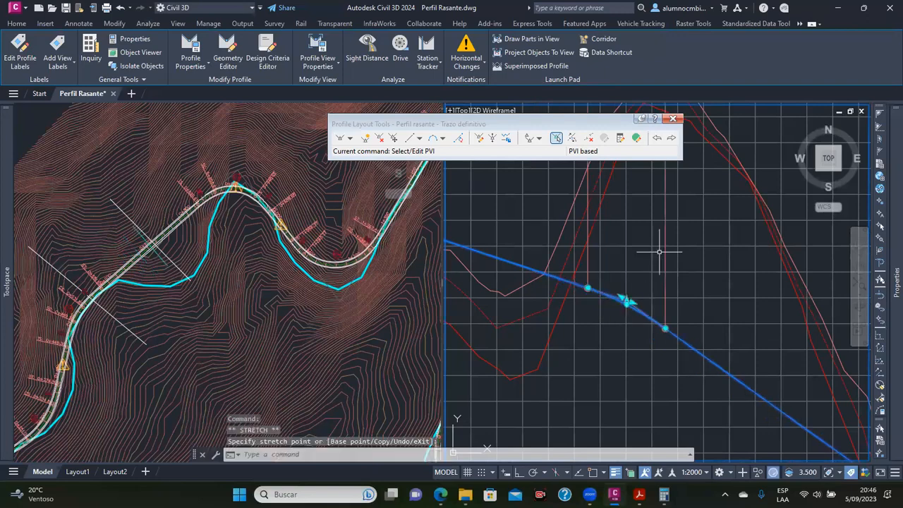
Slide the grade break's PVI forward along its outgoing tangent to about station 1+280.5 and check the incoming grade
{"action": "scroll", "coordinate": [660, 251], "scroll_direction": "down", "scroll_amount": 2}
{"action": "middle_click_drag", "start_coordinate": [745, 351], "coordinate": [568, 268]}
{"action": "scroll", "coordinate": [639, 339], "scroll_direction": "up", "scroll_amount": 5}
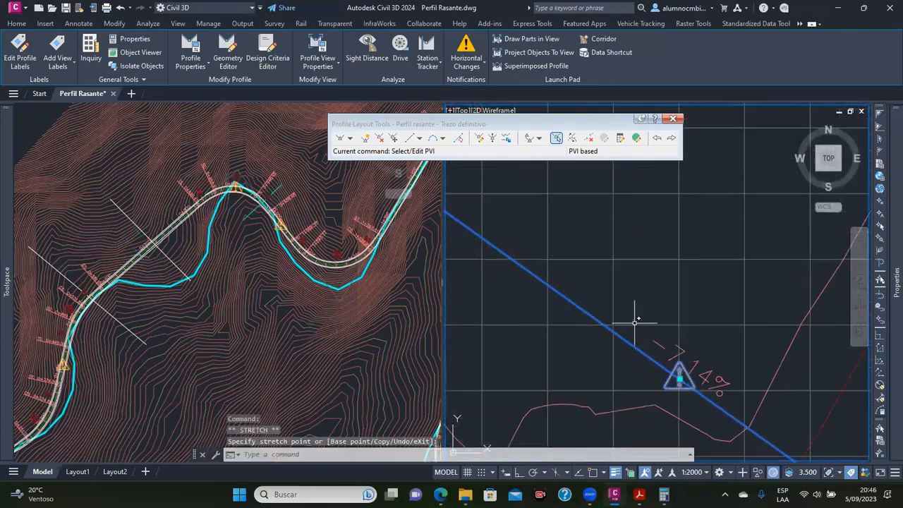
{"action": "scroll", "coordinate": [631, 314], "scroll_direction": "down", "scroll_amount": 4}
{"action": "scroll", "coordinate": [681, 363], "scroll_direction": "up", "scroll_amount": 5}
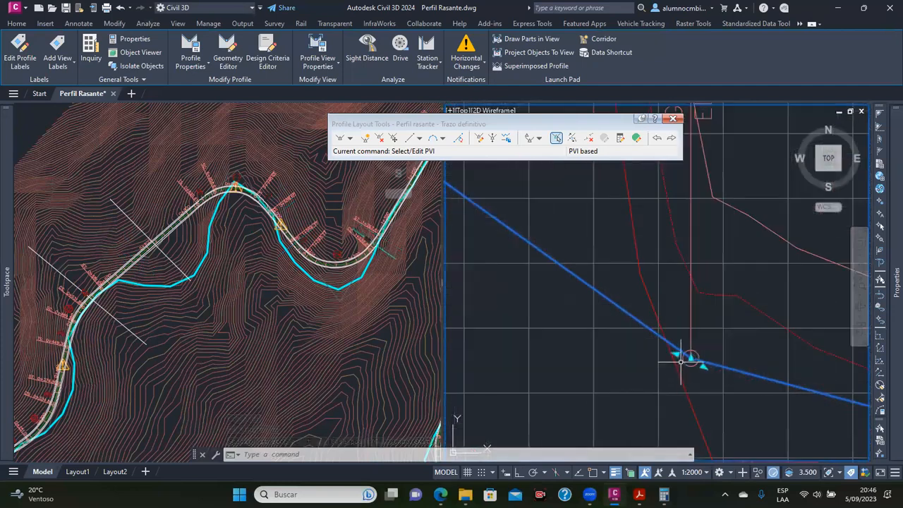
{"action": "scroll", "coordinate": [681, 357], "scroll_direction": "down", "scroll_amount": 3}
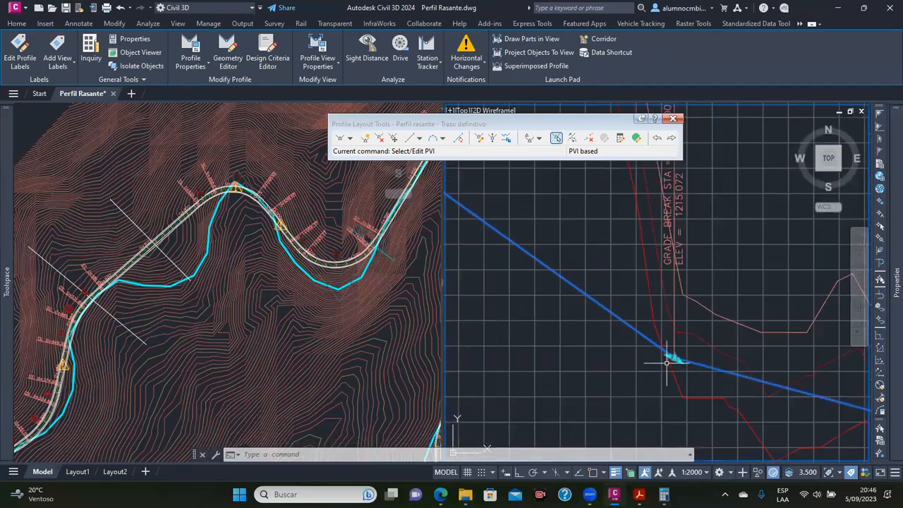
{"action": "left_click", "coordinate": [669, 357]}
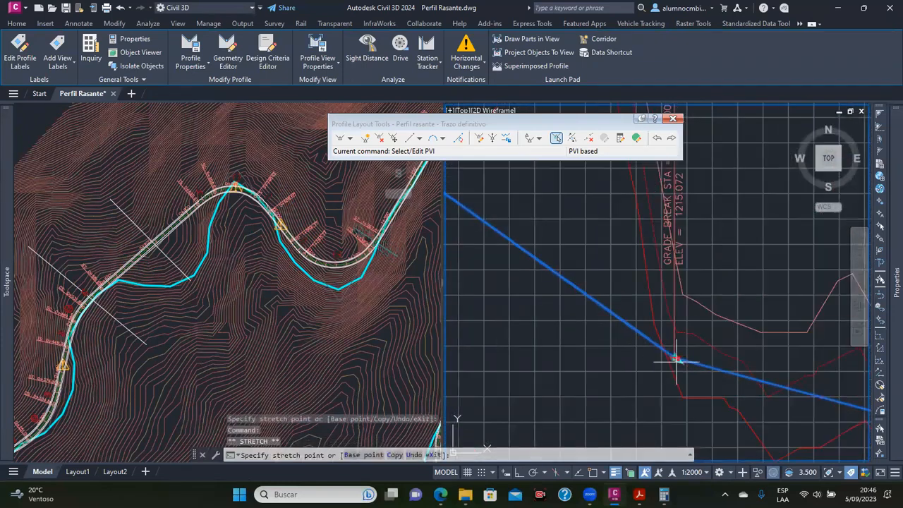
{"action": "left_click", "coordinate": [712, 368]}
{"action": "scroll", "coordinate": [646, 310], "scroll_direction": "down", "scroll_amount": 4}
{"action": "middle_click_drag", "start_coordinate": [575, 264], "coordinate": [651, 327]}
{"action": "scroll", "coordinate": [614, 299], "scroll_direction": "up", "scroll_amount": 6}
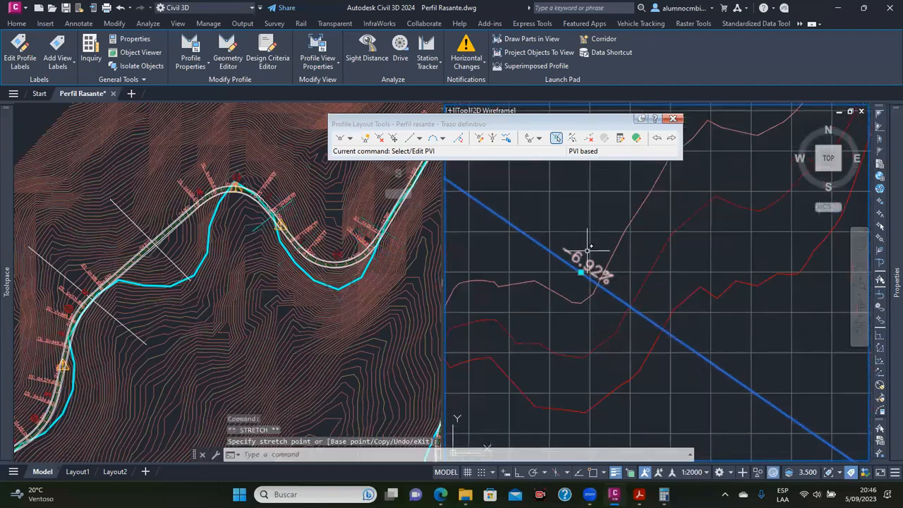
Round the stations of the first crest curve's PVI to 0+680 and the following grade break's PVI to 1+280 in the profile entities table
{"action": "scroll", "coordinate": [589, 274], "scroll_direction": "down", "scroll_amount": 5}
{"action": "scroll", "coordinate": [586, 276], "scroll_direction": "up", "scroll_amount": 4}
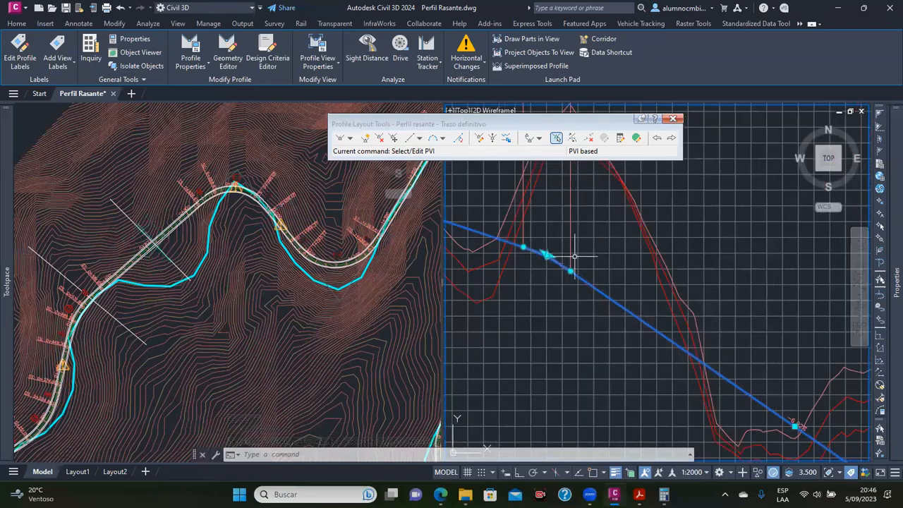
{"action": "left_click", "coordinate": [636, 138]}
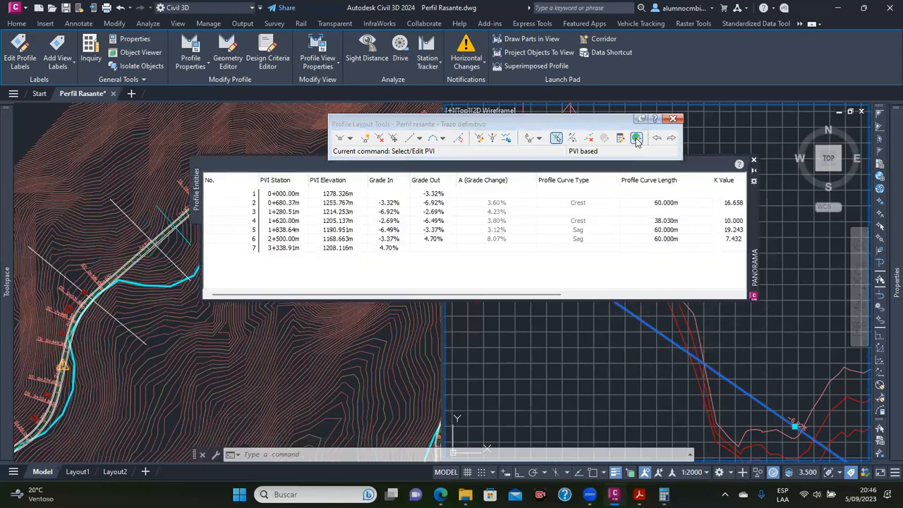
{"action": "left_click", "coordinate": [293, 204]}
{"action": "left_click", "coordinate": [295, 204]}
{"action": "key", "text": "Return"}
{"action": "left_click", "coordinate": [293, 213]}
{"action": "left_click", "coordinate": [295, 212]}
{"action": "key", "text": "Return"}
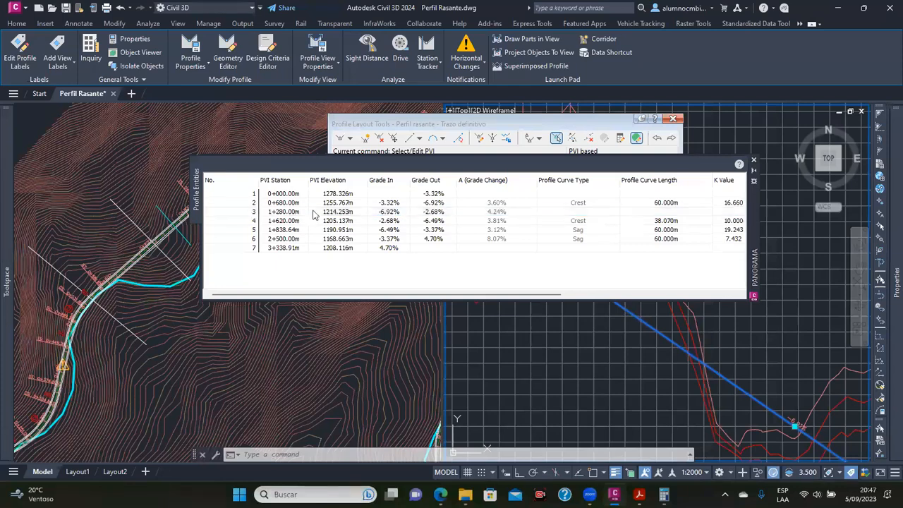
{"action": "left_click", "coordinate": [754, 162]}
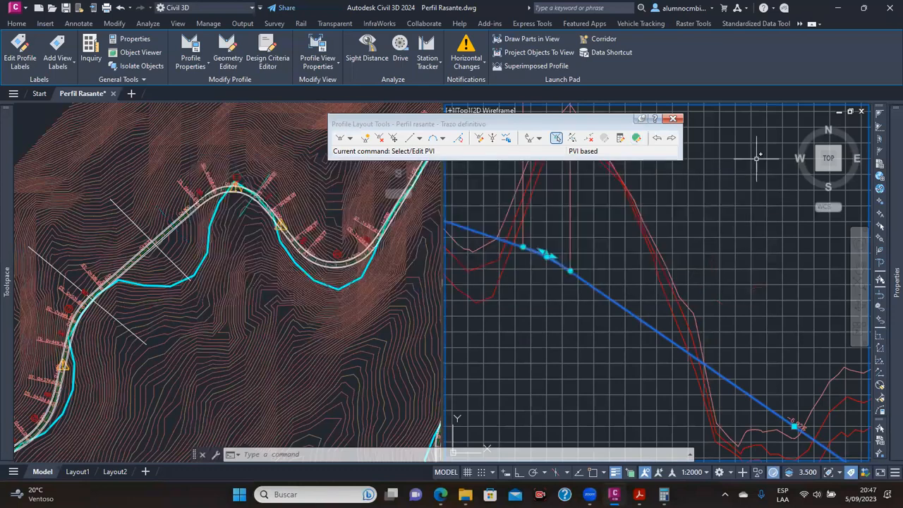
Compare the first crest curve and the grade break at station 1+280 with the plan alignment using station tracking
{"action": "scroll", "coordinate": [533, 288], "scroll_direction": "up", "scroll_amount": 3}
{"action": "middle_click_drag", "start_coordinate": [628, 292], "coordinate": [514, 253]}
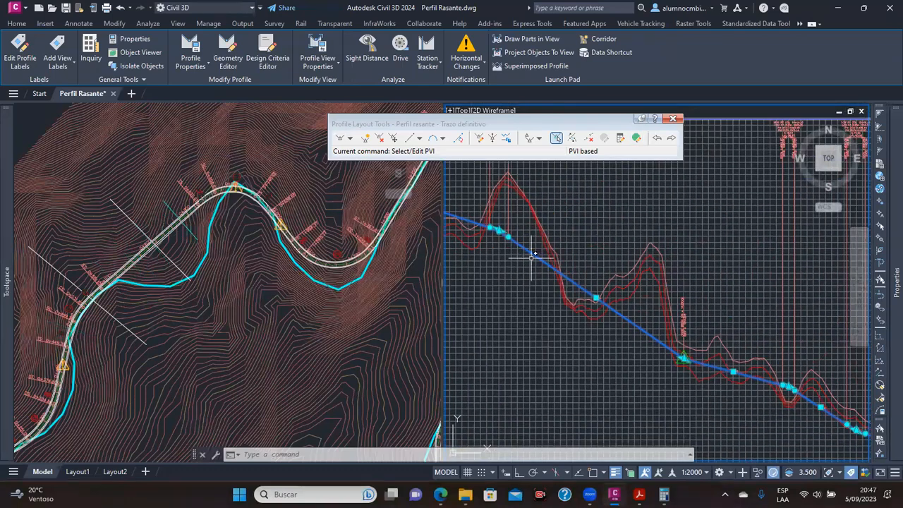
{"action": "scroll", "coordinate": [517, 256], "scroll_direction": "up", "scroll_amount": 2}
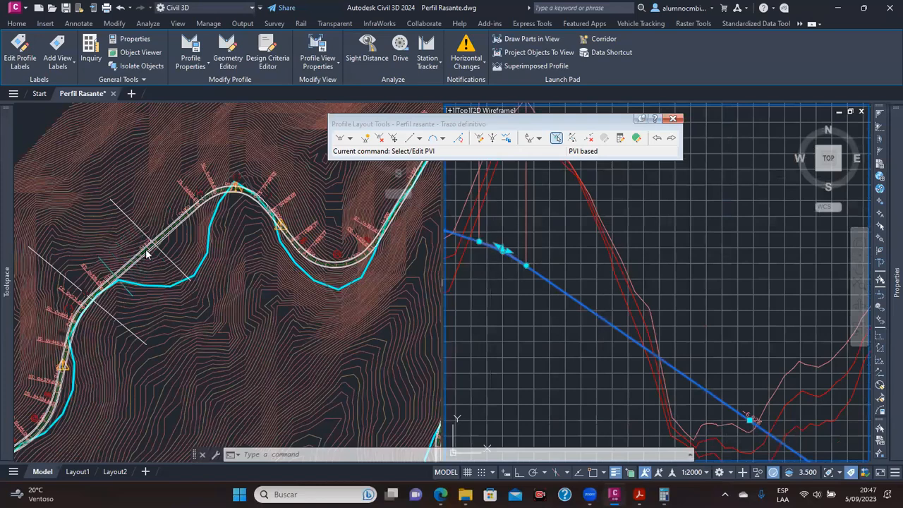
{"action": "scroll", "coordinate": [567, 254], "scroll_direction": "down", "scroll_amount": 2}
{"action": "middle_click_drag", "start_coordinate": [604, 308], "coordinate": [500, 262]}
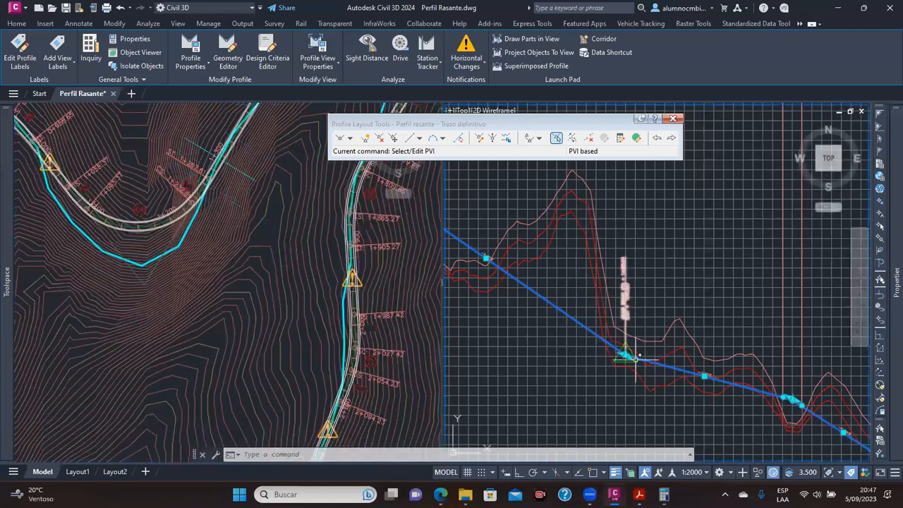
{"action": "scroll", "coordinate": [624, 356], "scroll_direction": "up", "scroll_amount": 3}
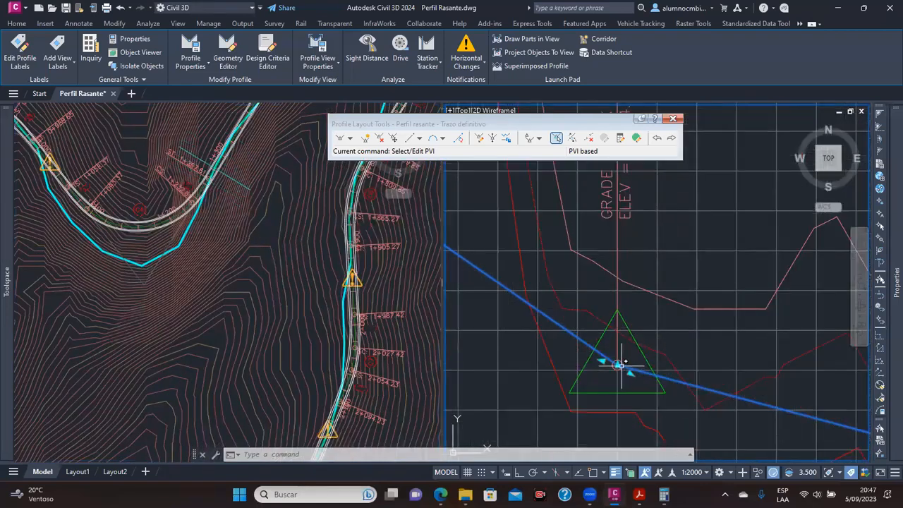
{"action": "scroll", "coordinate": [624, 361], "scroll_direction": "down", "scroll_amount": 3}
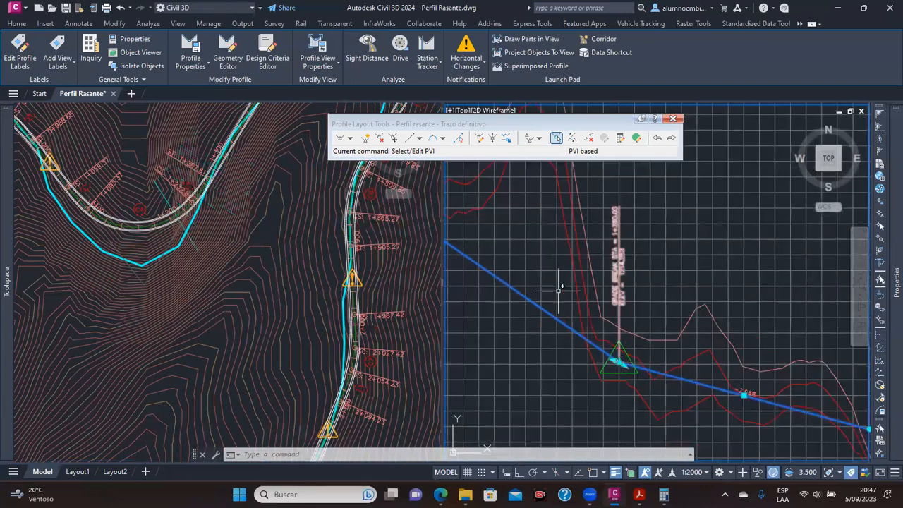
Add a 60 m PVI-based free vertical parabola at the grade break at station 1+280
{"action": "left_click", "coordinate": [443, 139]}
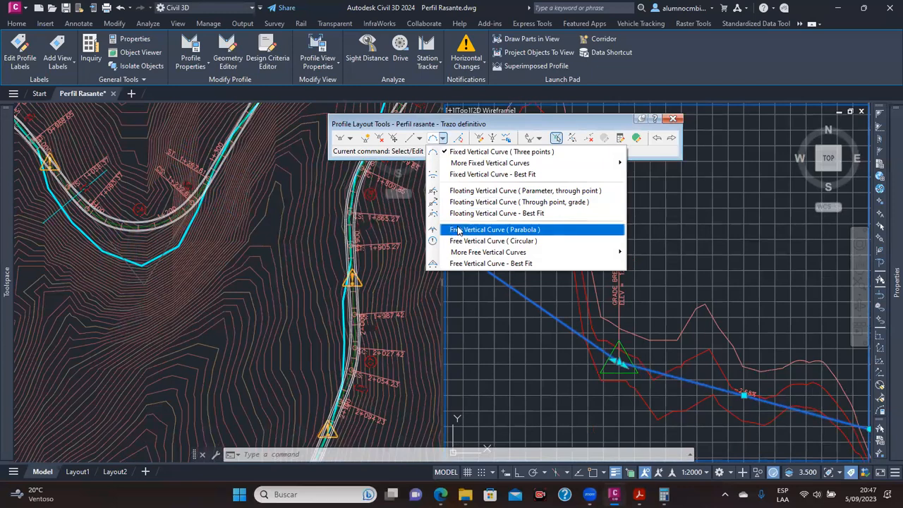
{"action": "mouse_move", "coordinate": [489, 253]}
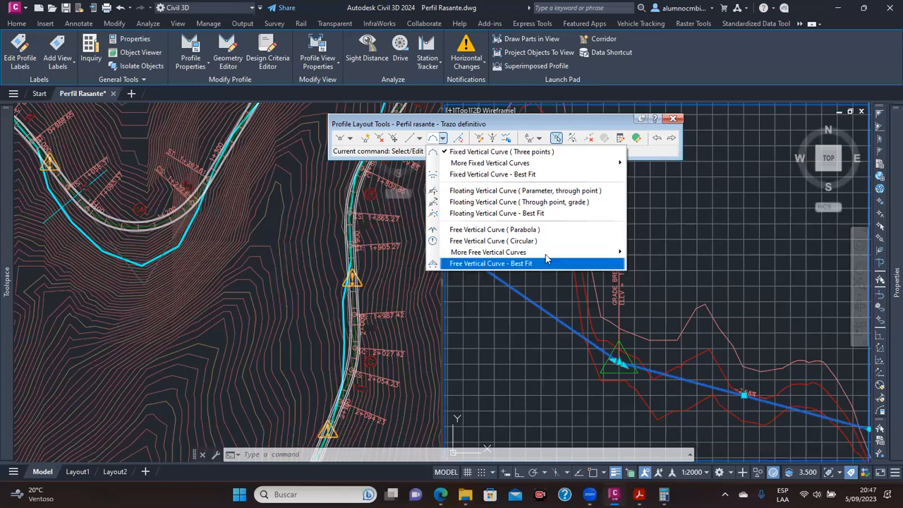
{"action": "mouse_move", "coordinate": [544, 254]}
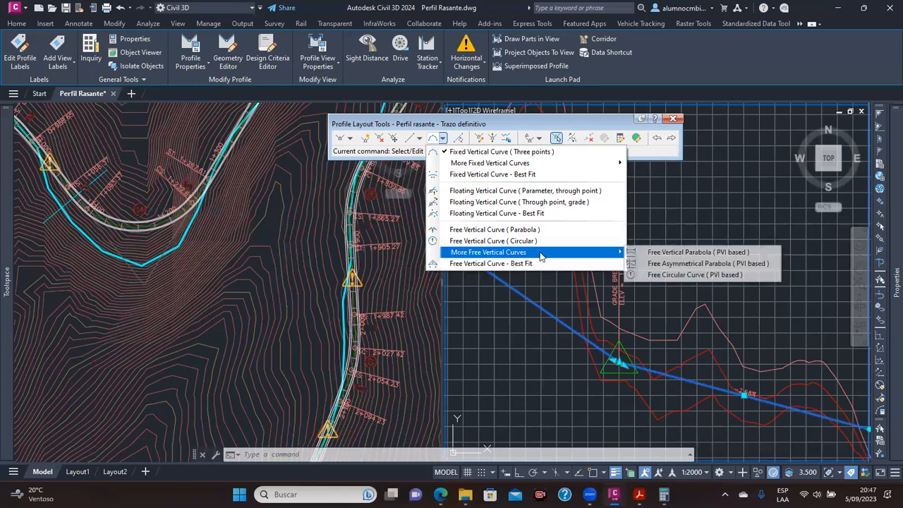
{"action": "left_click", "coordinate": [662, 255]}
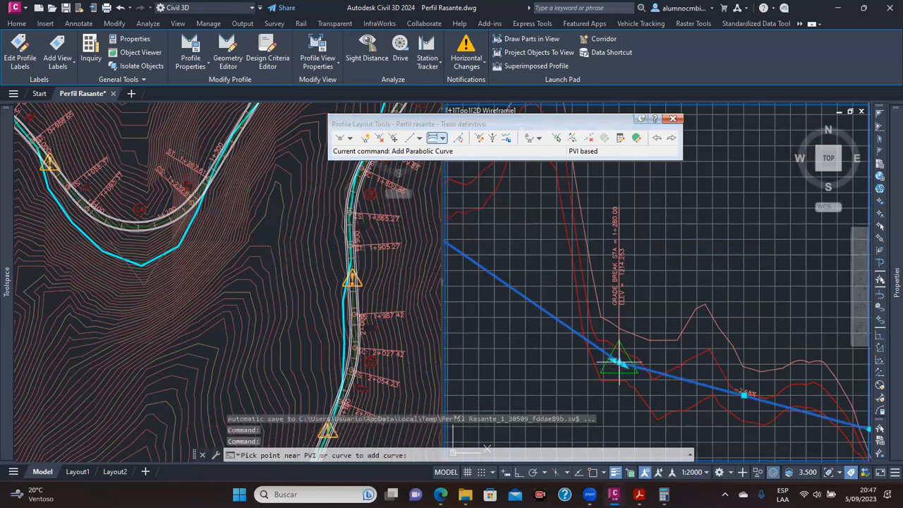
{"action": "scroll", "coordinate": [633, 349], "scroll_direction": "up", "scroll_amount": 4}
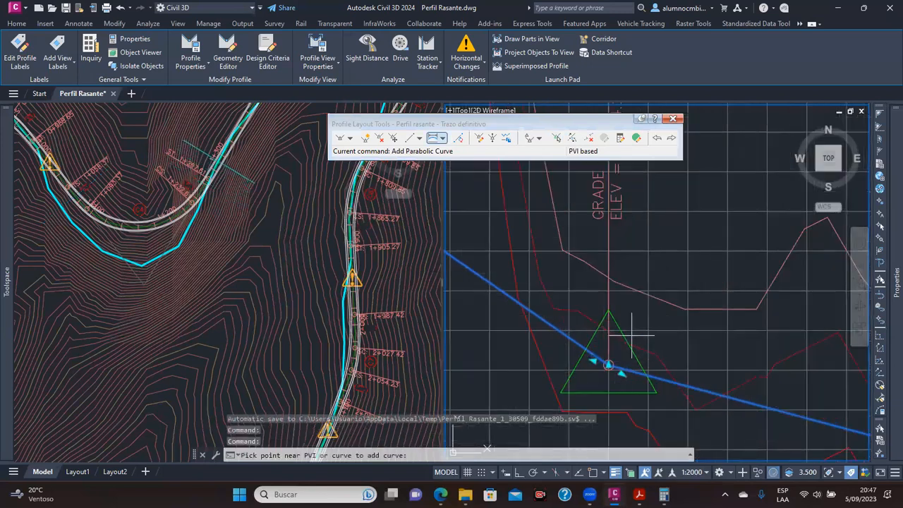
{"action": "left_click", "coordinate": [624, 367]}
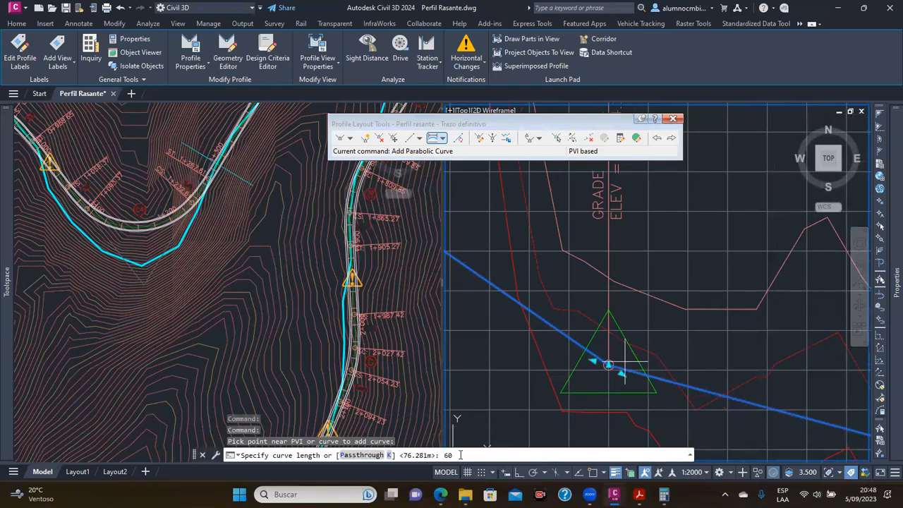
{"action": "key", "text": "Return"}
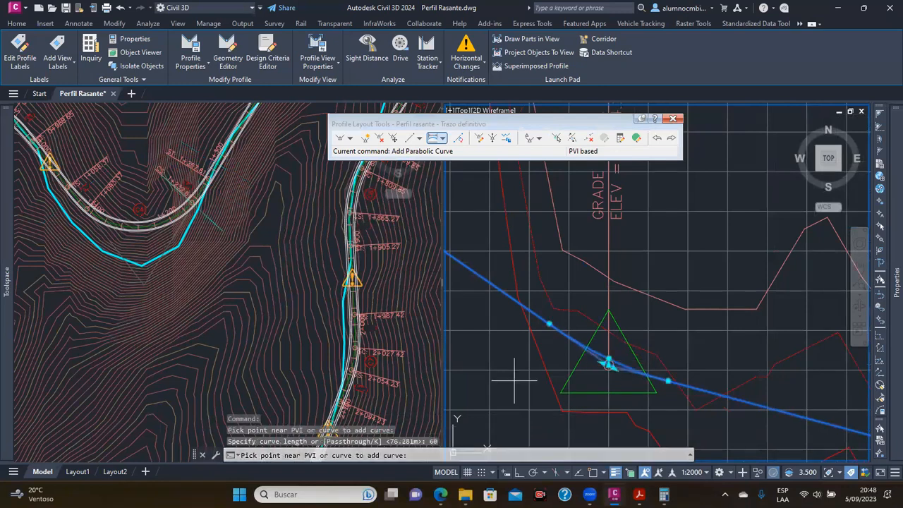
{"action": "key", "text": "Escape"}
Examine where the new 60 m sag curve starts and ends relative to the horizontal curve and tangent on the plan
{"action": "scroll", "coordinate": [593, 316], "scroll_direction": "down", "scroll_amount": 2}
{"action": "scroll", "coordinate": [589, 324], "scroll_direction": "down", "scroll_amount": 4}
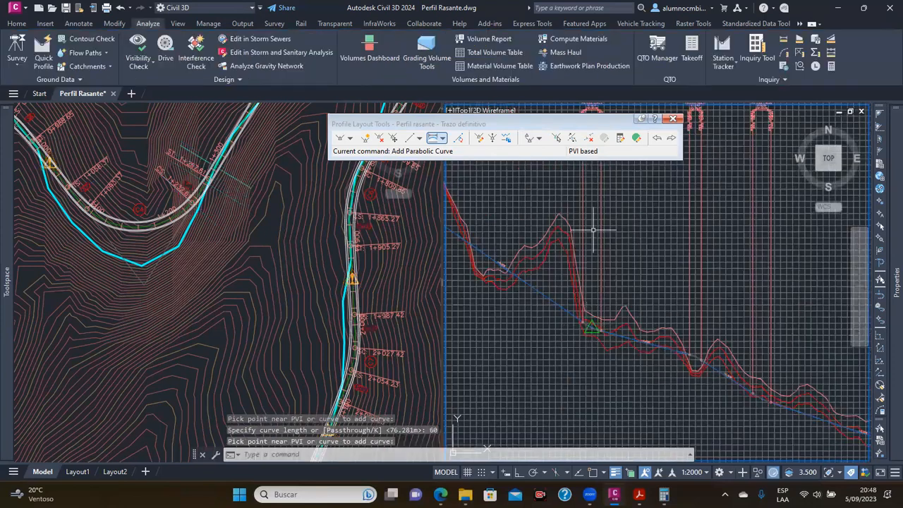
{"action": "middle_click_drag", "start_coordinate": [599, 237], "coordinate": [590, 307]}
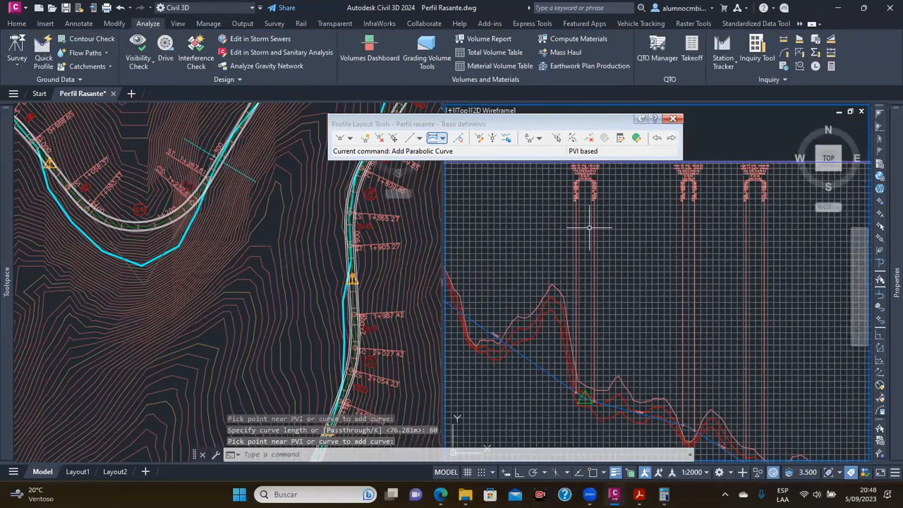
{"action": "scroll", "coordinate": [607, 313], "scroll_direction": "up", "scroll_amount": 5}
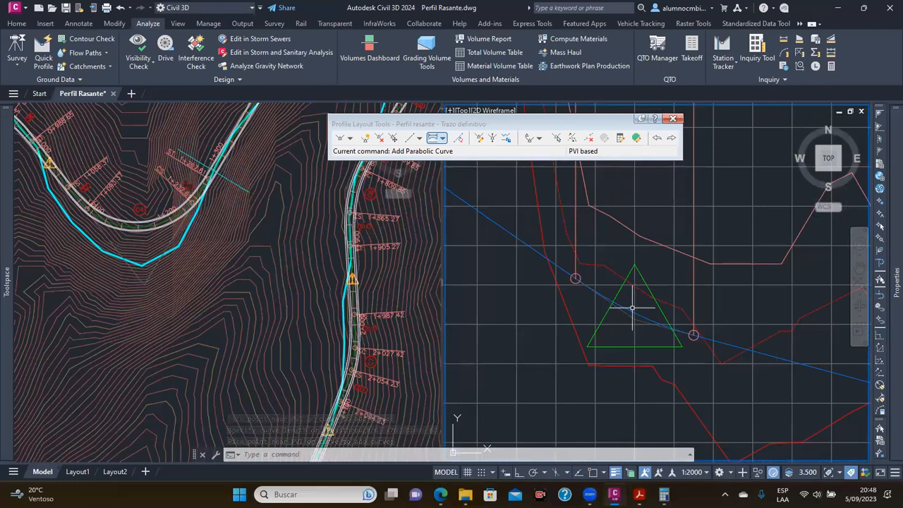
{"action": "scroll", "coordinate": [634, 308], "scroll_direction": "down", "scroll_amount": 6}
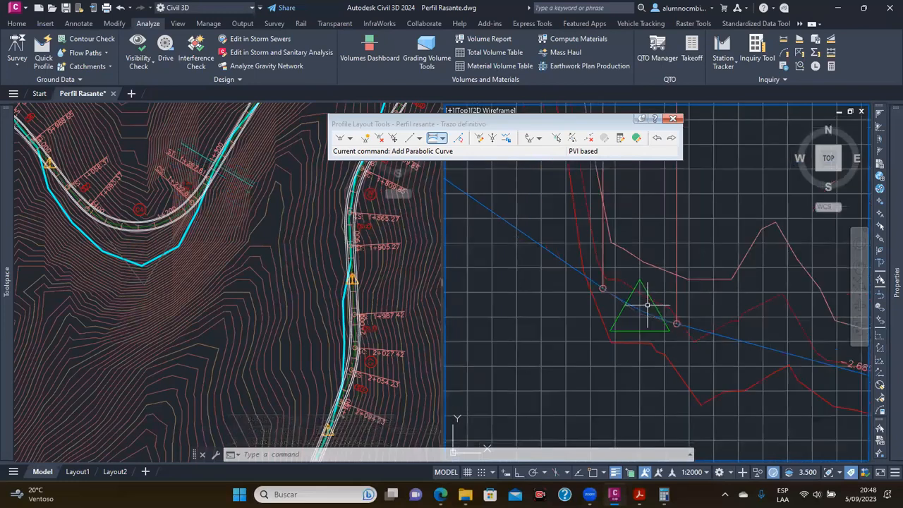
{"action": "scroll", "coordinate": [621, 344], "scroll_direction": "up", "scroll_amount": 4}
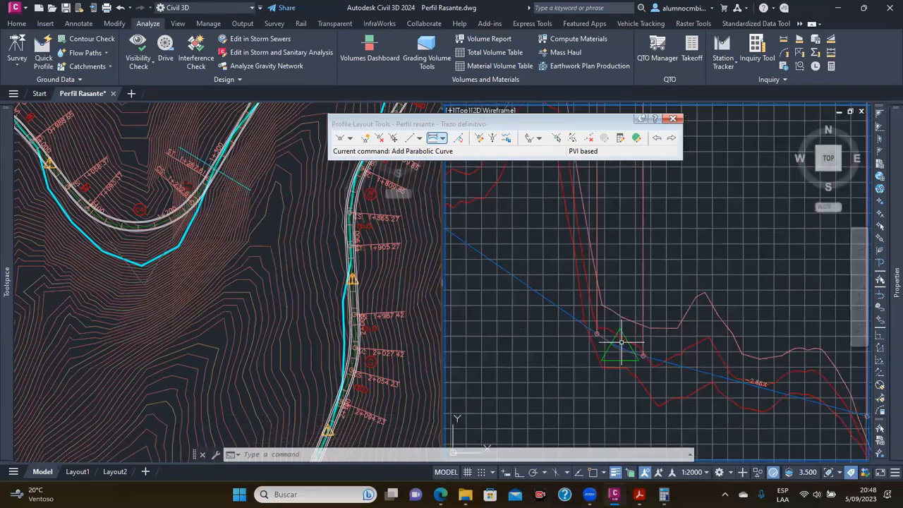
{"action": "left_click", "coordinate": [238, 178]}
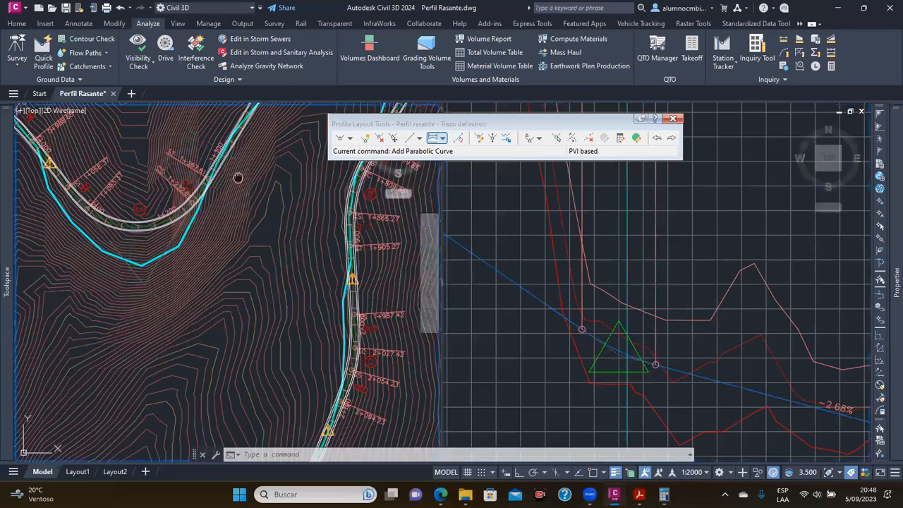
{"action": "middle_click_drag", "start_coordinate": [238, 178], "coordinate": [232, 263]}
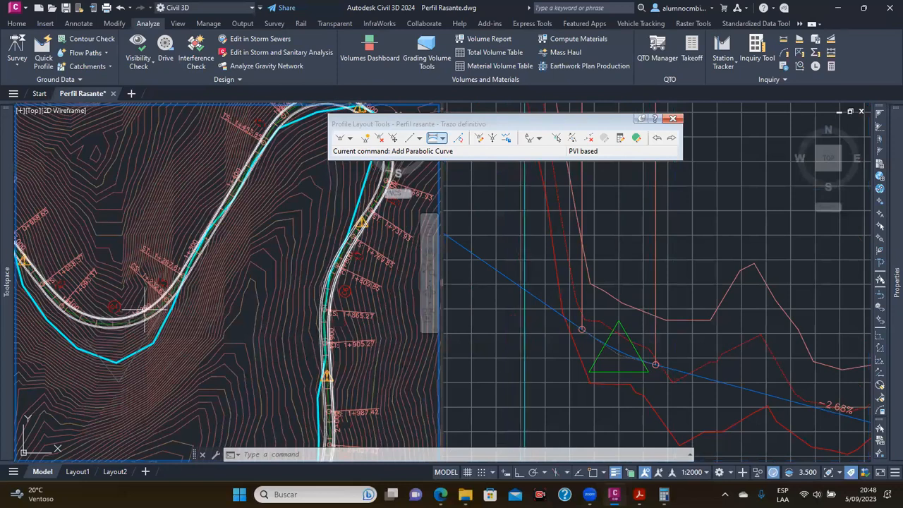
{"action": "left_click", "coordinate": [621, 351]}
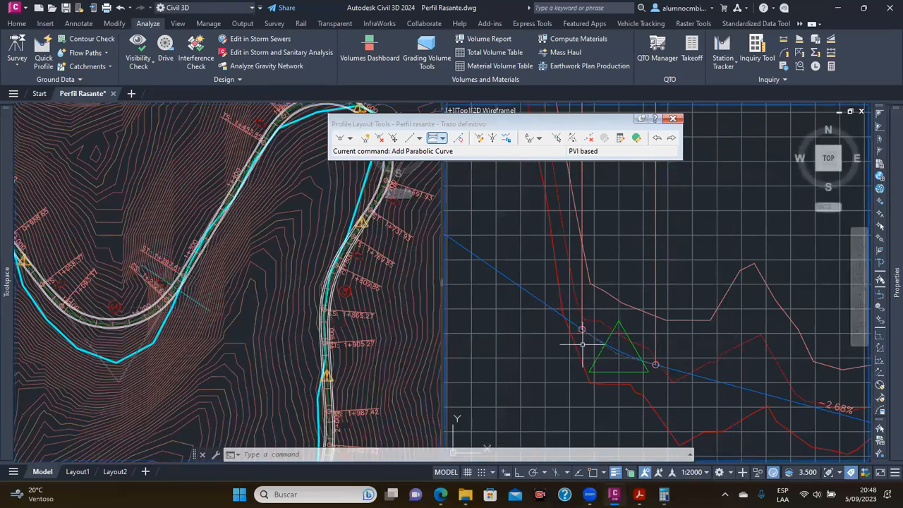
{"action": "scroll", "coordinate": [582, 345], "scroll_direction": "down", "scroll_amount": 3}
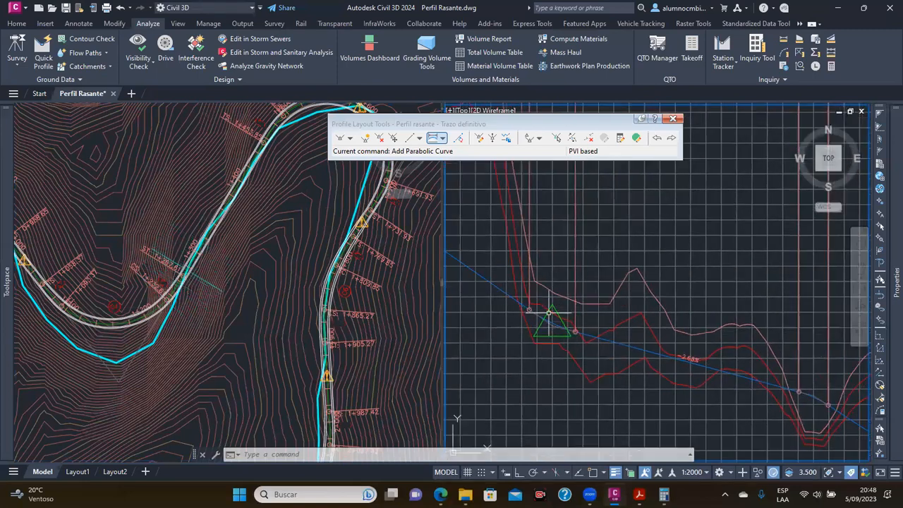
{"action": "middle_click_drag", "start_coordinate": [532, 312], "coordinate": [545, 314]}
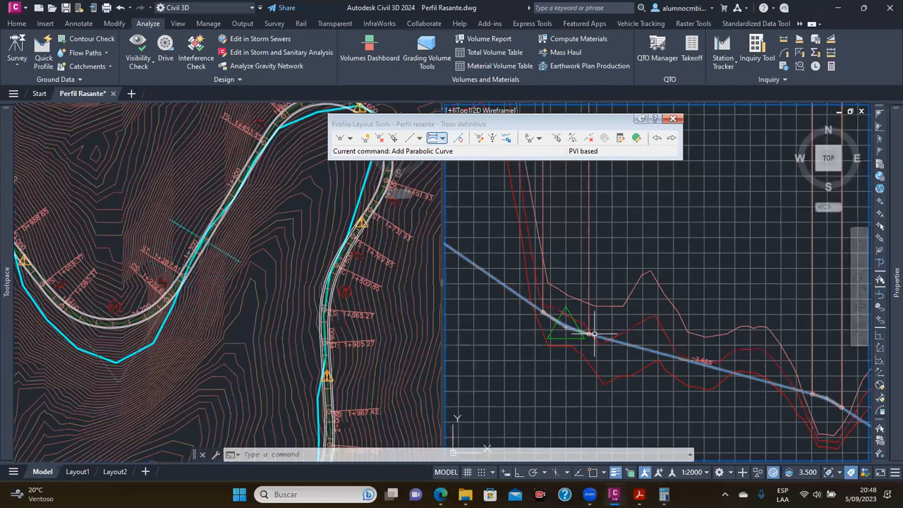
Examine the next crest curve near station 1+620, tracking its position against the hairpin curve on the plan alignment
{"action": "scroll", "coordinate": [601, 346], "scroll_direction": "down", "scroll_amount": 4}
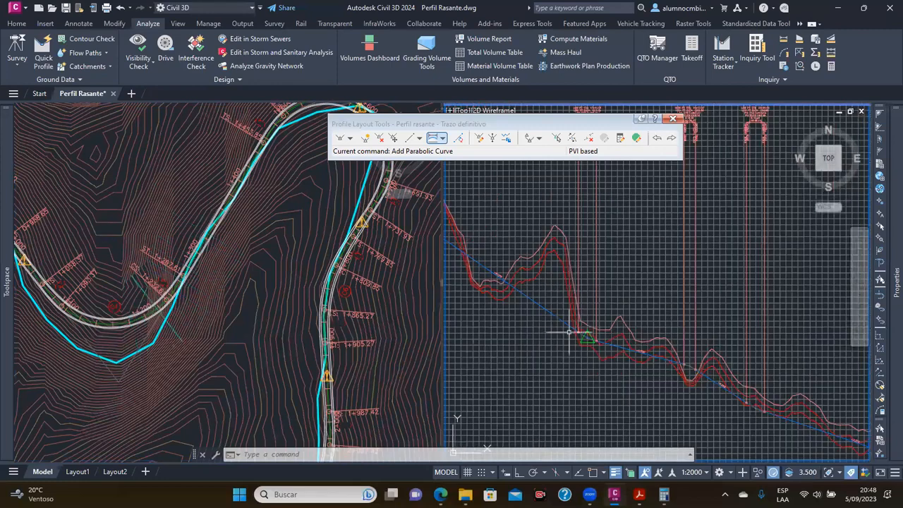
{"action": "scroll", "coordinate": [575, 332], "scroll_direction": "up", "scroll_amount": 4}
{"action": "middle_click_drag", "start_coordinate": [621, 360], "coordinate": [549, 315]}
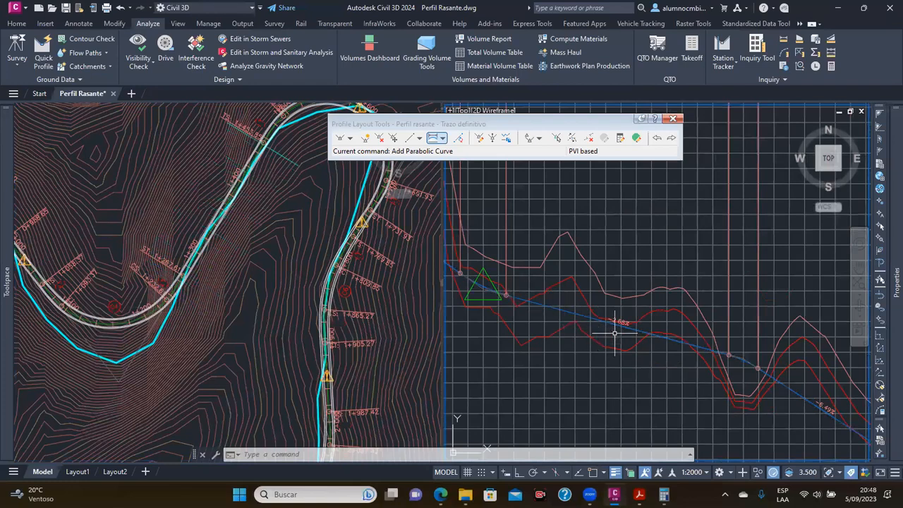
{"action": "left_click", "coordinate": [298, 195]}
{"action": "middle_click_drag", "start_coordinate": [298, 196], "coordinate": [152, 251]}
{"action": "left_click", "coordinate": [715, 360]}
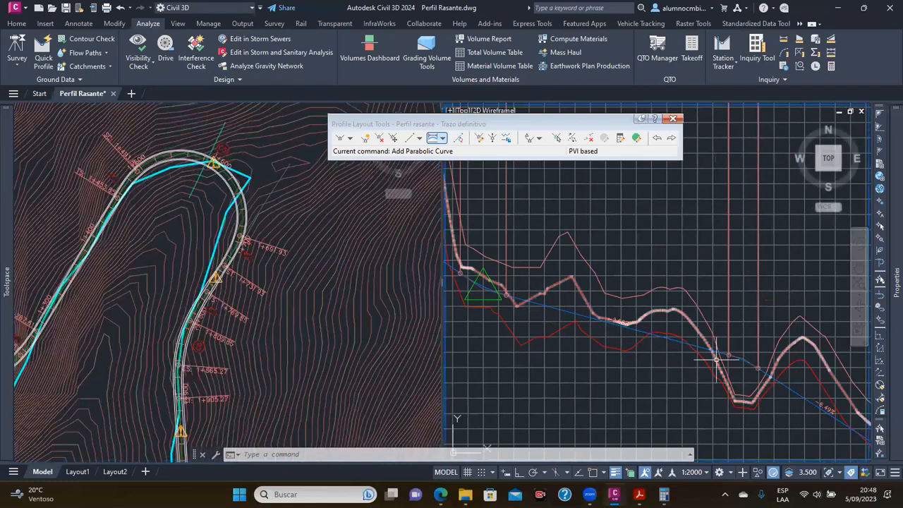
{"action": "middle_click_drag", "start_coordinate": [734, 363], "coordinate": [606, 333]}
{"action": "scroll", "coordinate": [617, 332], "scroll_direction": "up", "scroll_amount": 2}
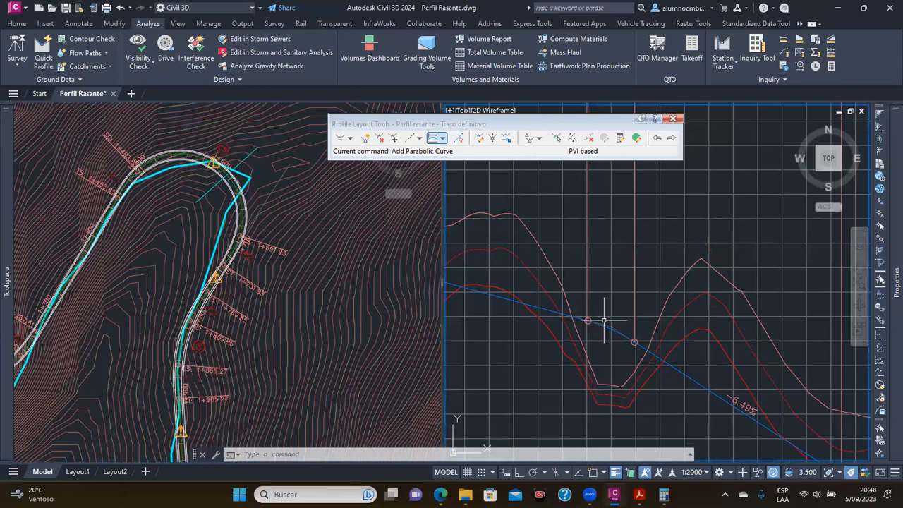
Compare the start and end of the crest curve before the -6.49% grade with the hairpin curve on the plan
{"action": "left_click", "coordinate": [234, 183]}
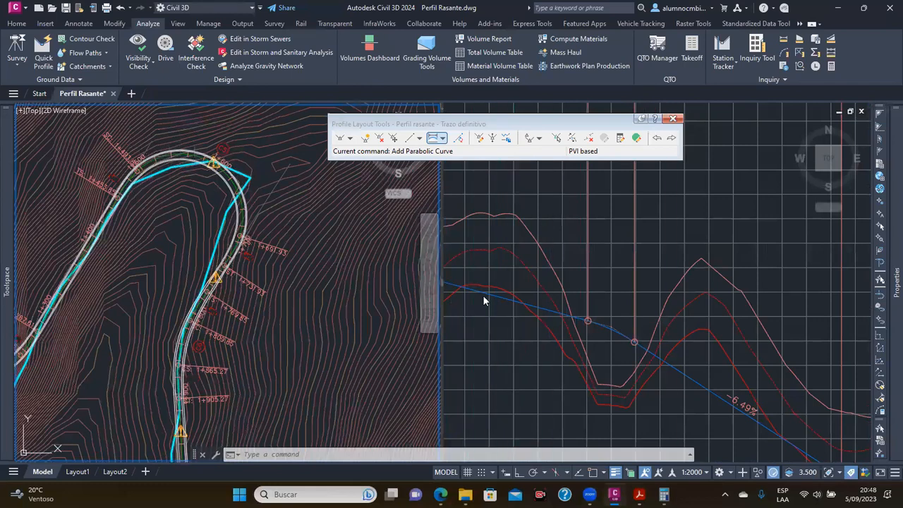
{"action": "left_click", "coordinate": [600, 325]}
{"action": "scroll", "coordinate": [603, 334], "scroll_direction": "up", "scroll_amount": 4}
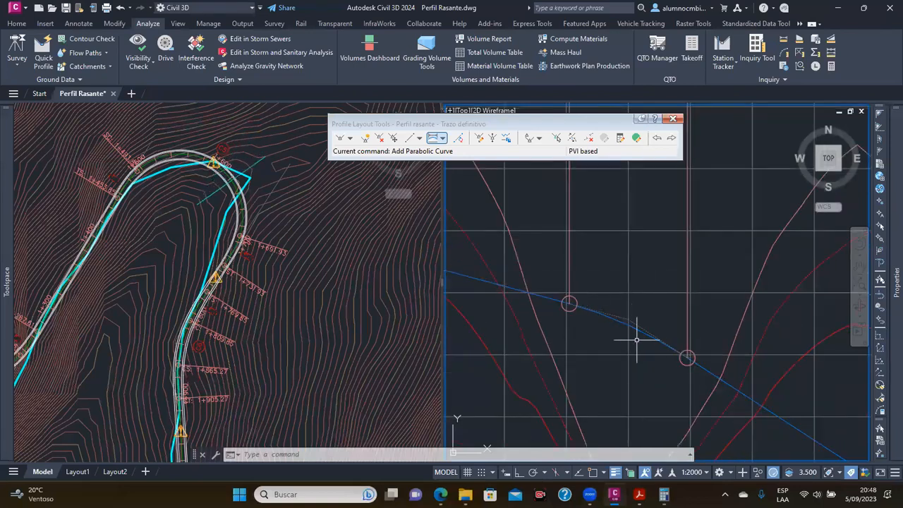
{"action": "scroll", "coordinate": [637, 340], "scroll_direction": "down", "scroll_amount": 3}
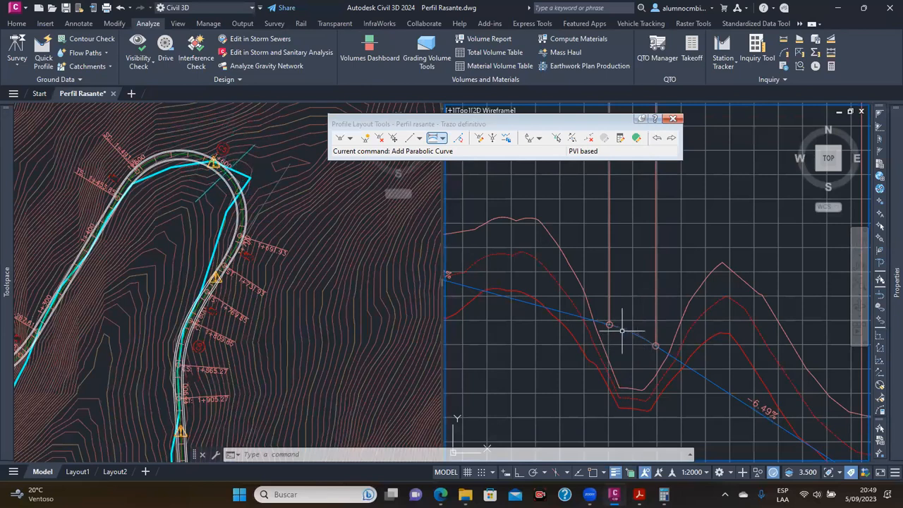
{"action": "scroll", "coordinate": [632, 337], "scroll_direction": "up", "scroll_amount": 4}
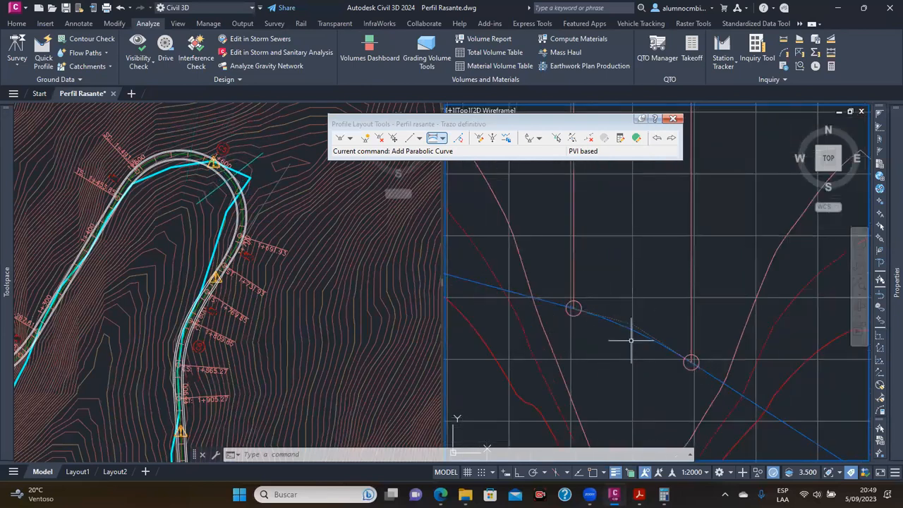
{"action": "scroll", "coordinate": [573, 308], "scroll_direction": "down", "scroll_amount": 4}
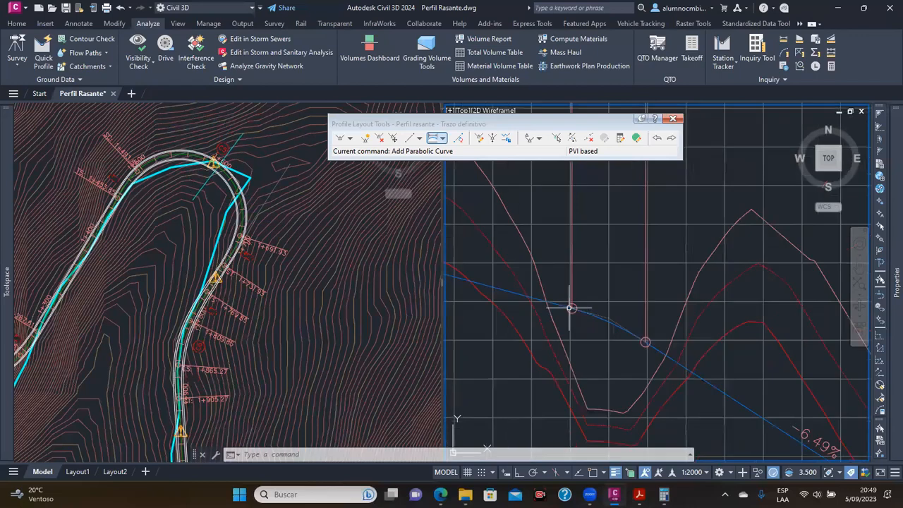
Examine the sag curve at the lower end of the -6.49% grade against the plan curve between stations 1+769.85 and 1+905.27
{"action": "scroll", "coordinate": [596, 296], "scroll_direction": "down", "scroll_amount": 4}
{"action": "scroll", "coordinate": [621, 318], "scroll_direction": "up", "scroll_amount": 1}
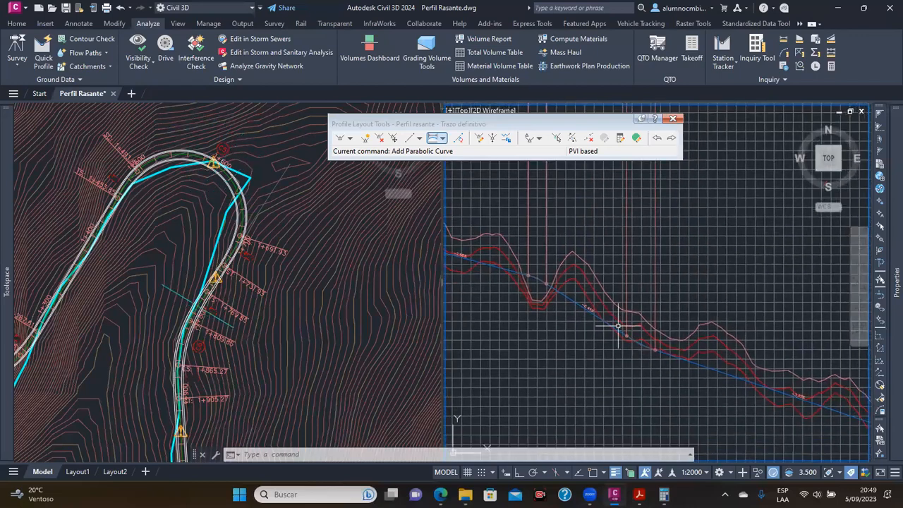
{"action": "left_click", "coordinate": [252, 307]}
{"action": "middle_click_drag", "start_coordinate": [262, 336], "coordinate": [277, 275]}
{"action": "scroll", "coordinate": [283, 279], "scroll_direction": "up", "scroll_amount": 3}
{"action": "left_click", "coordinate": [641, 375]}
{"action": "scroll", "coordinate": [640, 370], "scroll_direction": "up", "scroll_amount": 3}
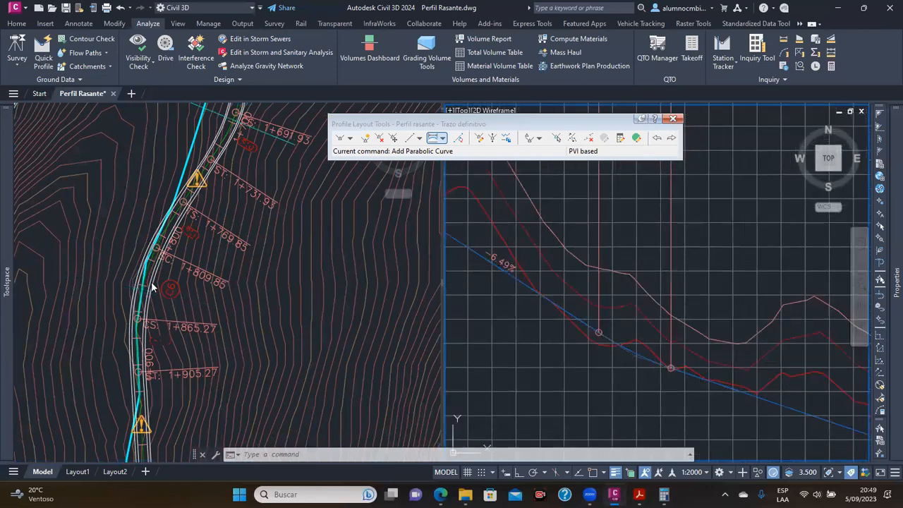
{"action": "left_click", "coordinate": [175, 233]}
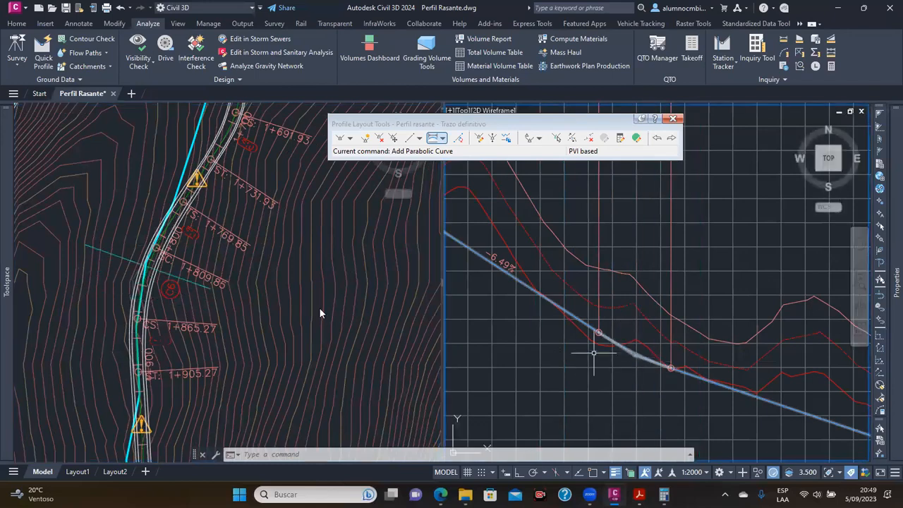
{"action": "scroll", "coordinate": [130, 258], "scroll_direction": "down", "scroll_amount": 4}
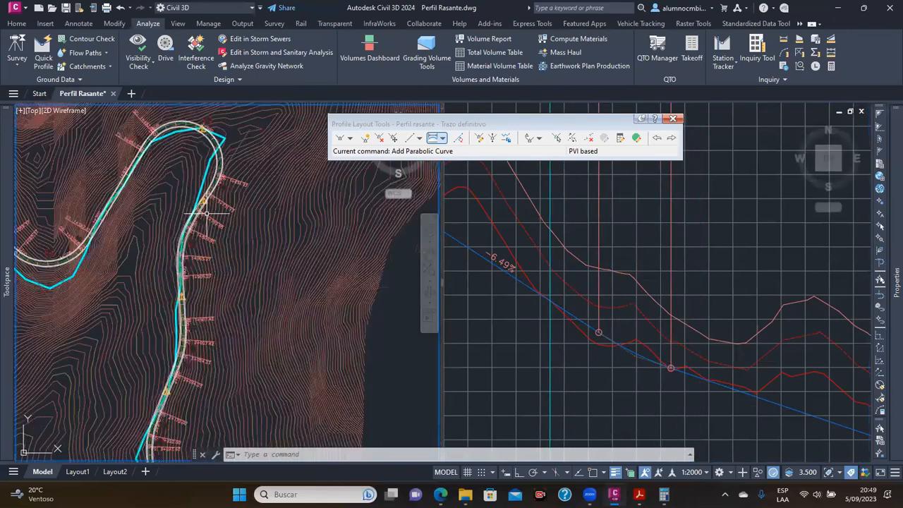
Examine the sag curve at the profile's low point against the plan alignment near station 2+500
{"action": "left_click", "coordinate": [721, 307]}
{"action": "scroll", "coordinate": [721, 307], "scroll_direction": "down", "scroll_amount": 5}
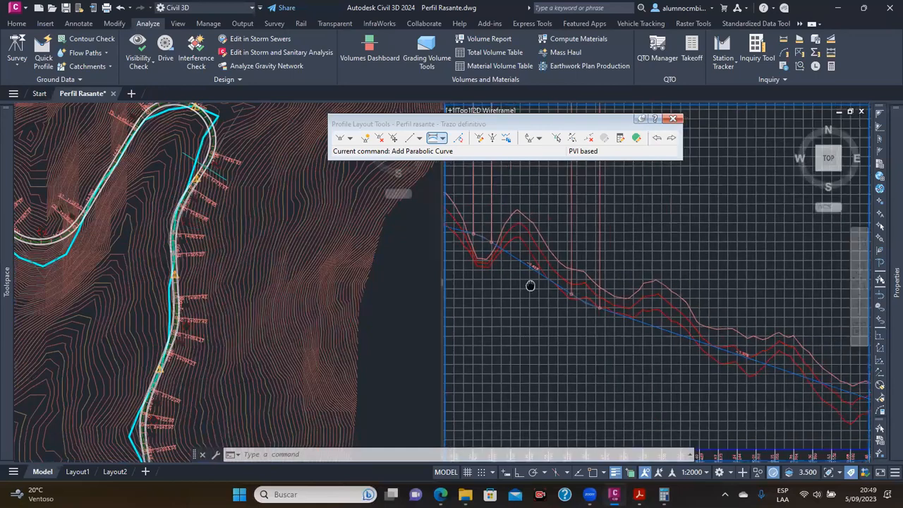
{"action": "middle_click_drag", "start_coordinate": [766, 381], "coordinate": [550, 317]}
{"action": "left_click", "coordinate": [188, 291]}
{"action": "middle_click_drag", "start_coordinate": [231, 380], "coordinate": [243, 268]}
{"action": "left_click", "coordinate": [614, 329]}
{"action": "scroll", "coordinate": [613, 329], "scroll_direction": "up", "scroll_amount": 4}
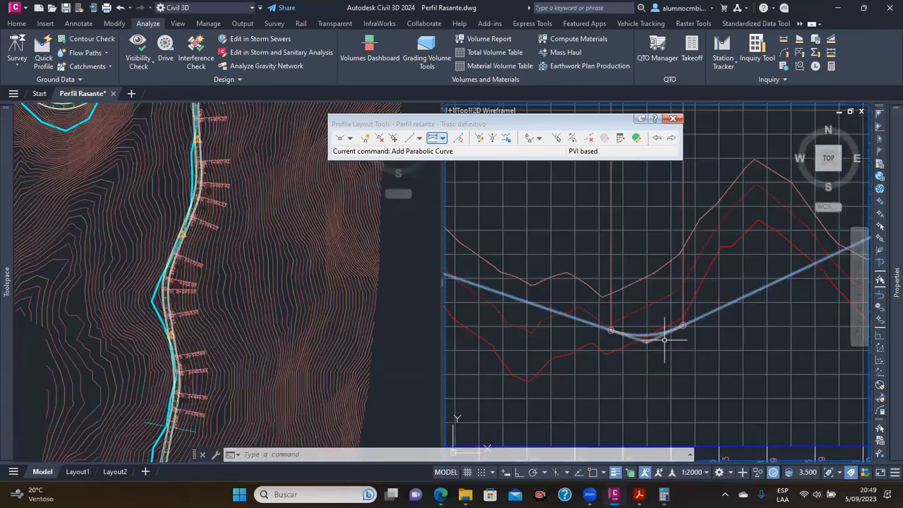
{"action": "left_click", "coordinate": [266, 312]}
{"action": "middle_click_drag", "start_coordinate": [262, 366], "coordinate": [264, 308]}
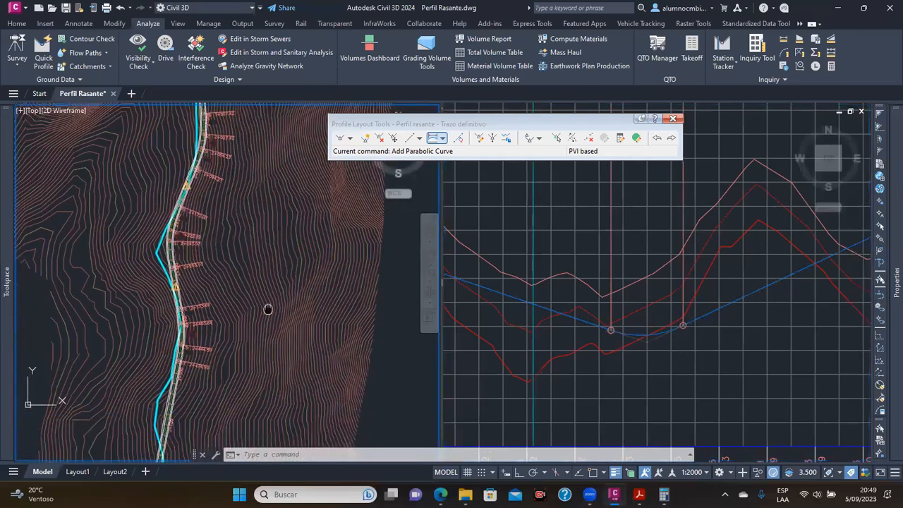
{"action": "scroll", "coordinate": [264, 308], "scroll_direction": "up", "scroll_amount": 3}
{"action": "left_click", "coordinate": [628, 329]}
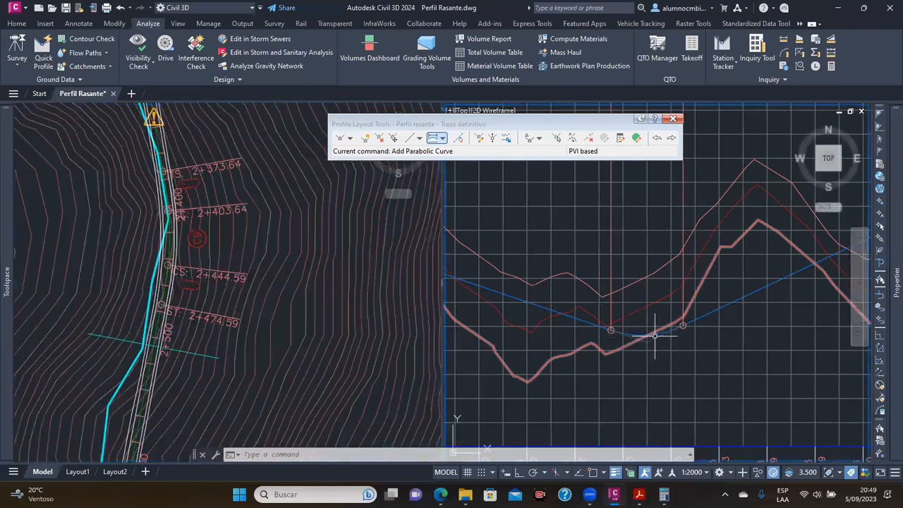
{"action": "left_click", "coordinate": [610, 331]}
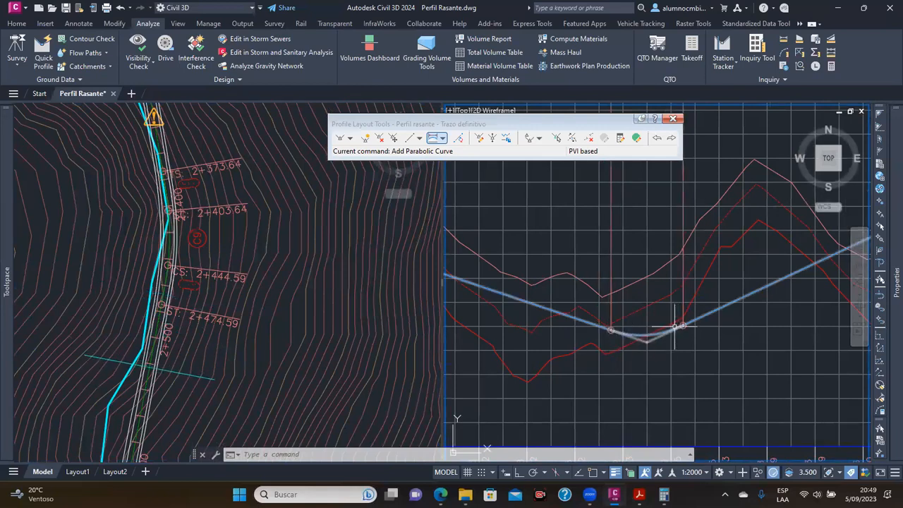
Compare the final ascending stretch of the profile with the end of the alignment on the plan
{"action": "scroll", "coordinate": [645, 317], "scroll_direction": "down", "scroll_amount": 2}
{"action": "scroll", "coordinate": [646, 316], "scroll_direction": "down", "scroll_amount": 2}
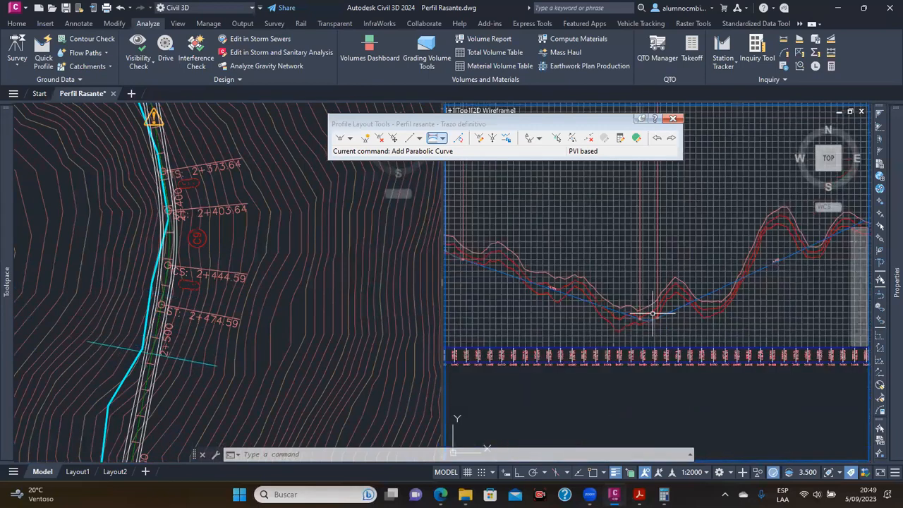
{"action": "scroll", "coordinate": [610, 326], "scroll_direction": "down", "scroll_amount": 3}
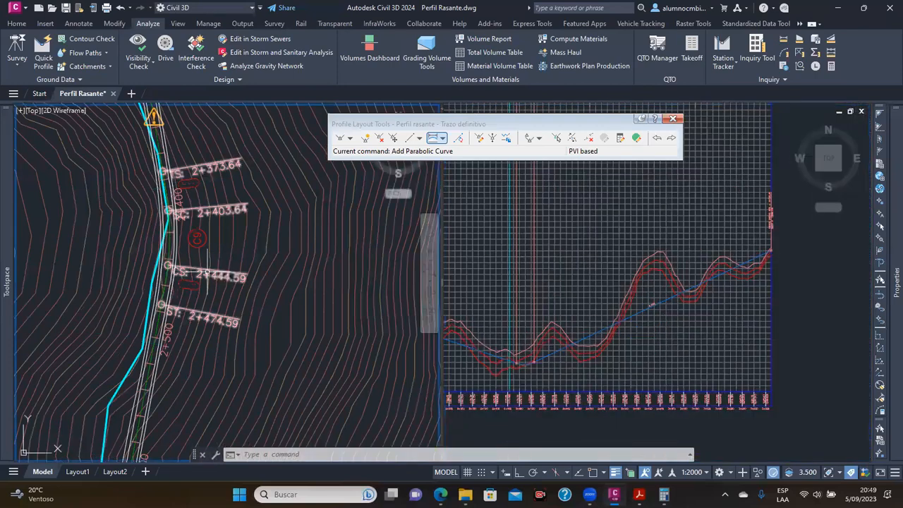
{"action": "scroll", "coordinate": [231, 224], "scroll_direction": "down", "scroll_amount": 5}
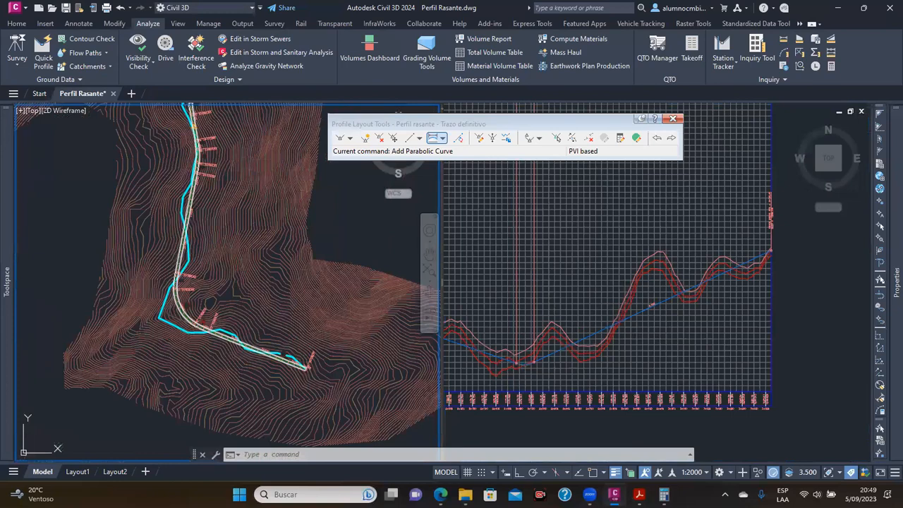
{"action": "left_click", "coordinate": [626, 324]}
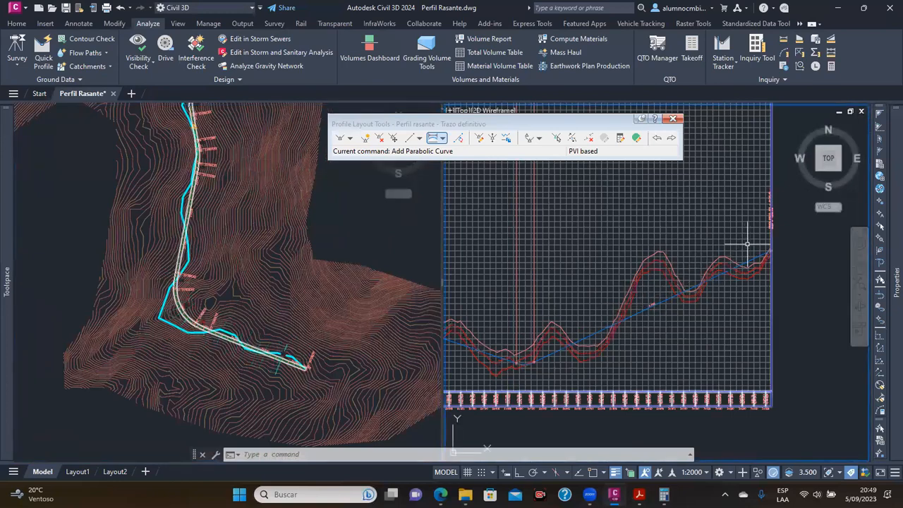
Review the design profile back to its start, checking the grades and the first crest curve alongside the whole plan alignment
{"action": "scroll", "coordinate": [705, 270], "scroll_direction": "down", "scroll_amount": 5}
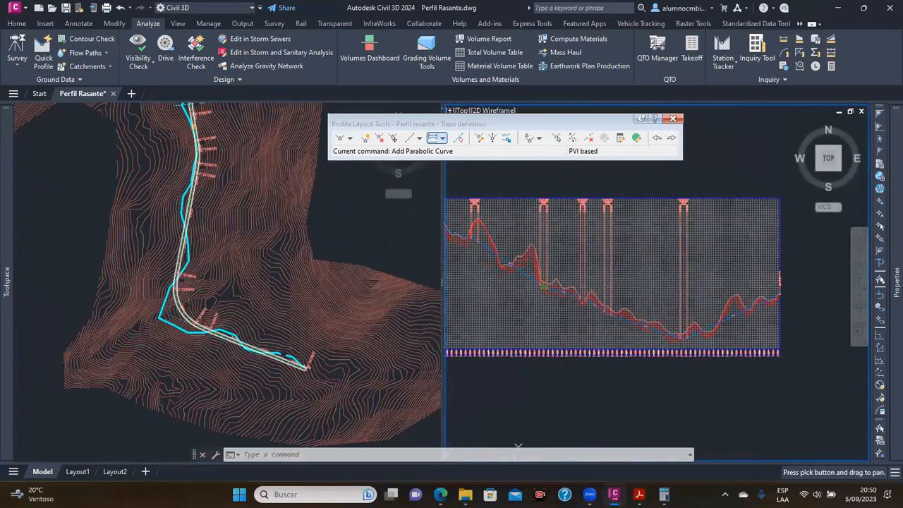
{"action": "scroll", "coordinate": [624, 312], "scroll_direction": "up", "scroll_amount": 3}
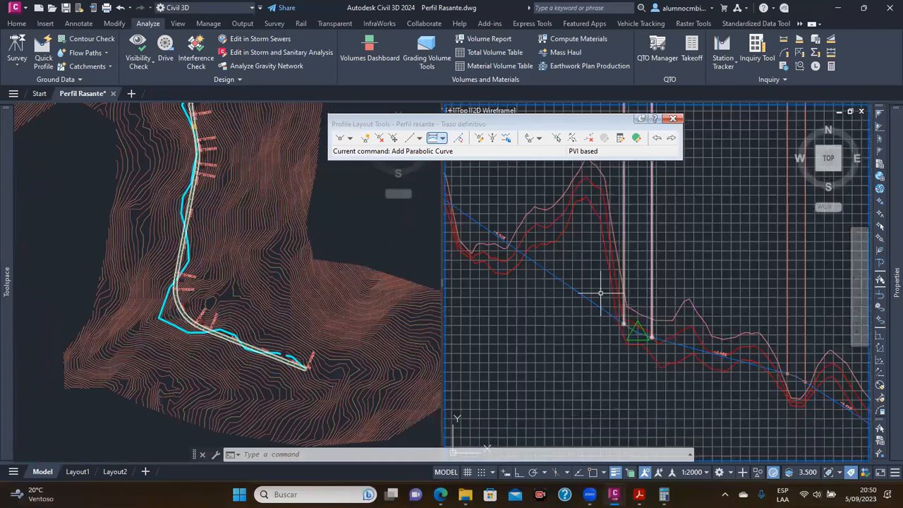
{"action": "scroll", "coordinate": [641, 323], "scroll_direction": "down", "scroll_amount": 2}
{"action": "scroll", "coordinate": [581, 296], "scroll_direction": "up", "scroll_amount": 1}
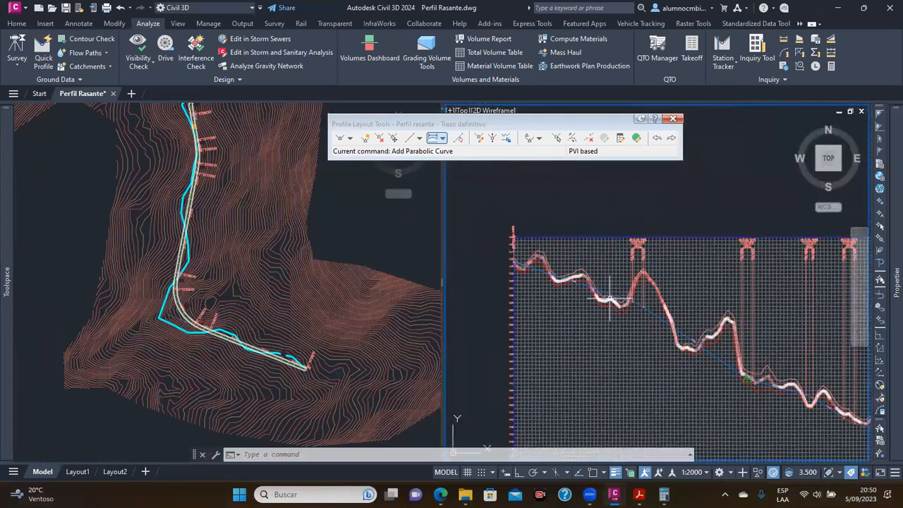
{"action": "scroll", "coordinate": [594, 280], "scroll_direction": "up", "scroll_amount": 2}
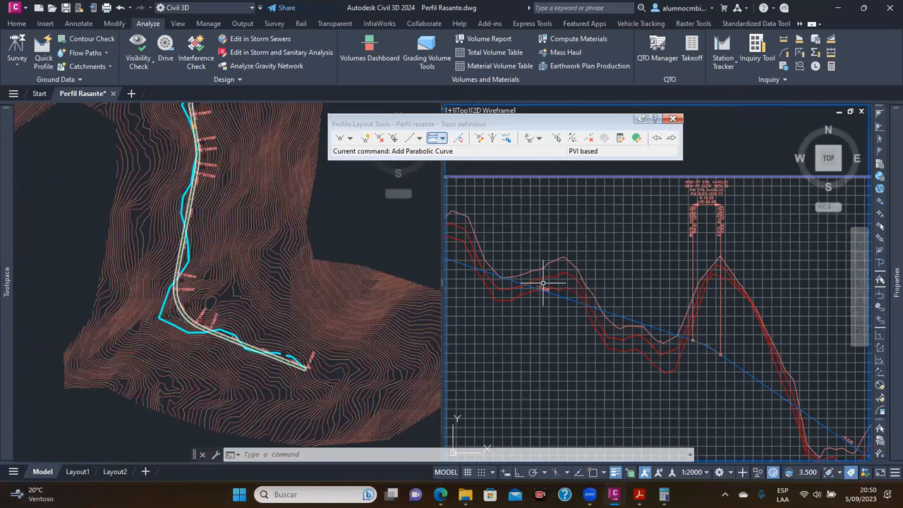
{"action": "scroll", "coordinate": [575, 307], "scroll_direction": "down", "scroll_amount": 2}
{"action": "left_click", "coordinate": [246, 232]}
{"action": "scroll", "coordinate": [225, 288], "scroll_direction": "down", "scroll_amount": 4}
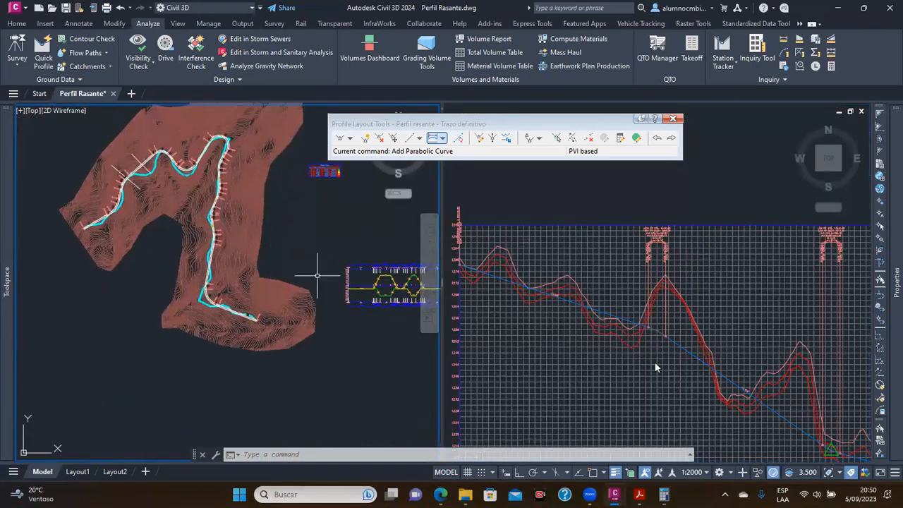
{"action": "left_click", "coordinate": [655, 367]}
{"action": "scroll", "coordinate": [541, 313], "scroll_direction": "up", "scroll_amount": 2}
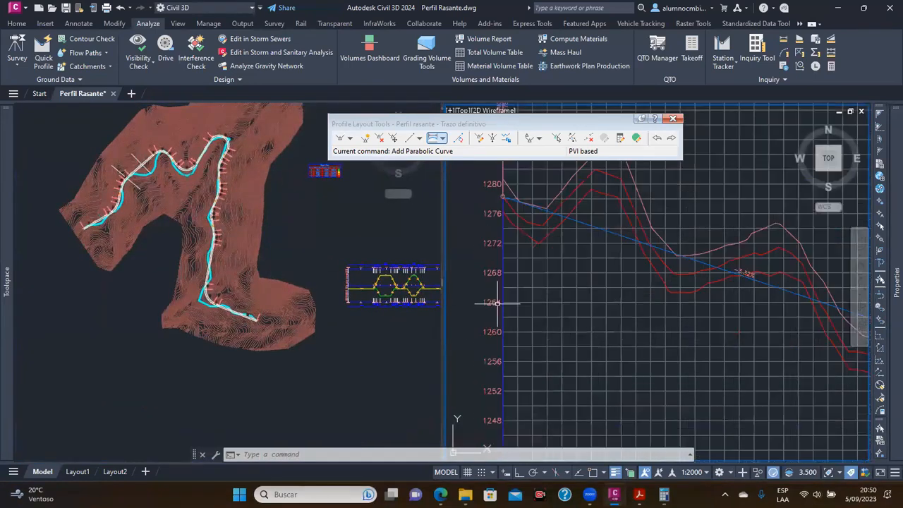
{"action": "scroll", "coordinate": [600, 311], "scroll_direction": "down", "scroll_amount": 2}
{"action": "scroll", "coordinate": [618, 318], "scroll_direction": "up", "scroll_amount": 2}
{"action": "middle_click_drag", "start_coordinate": [661, 350], "coordinate": [619, 326]}
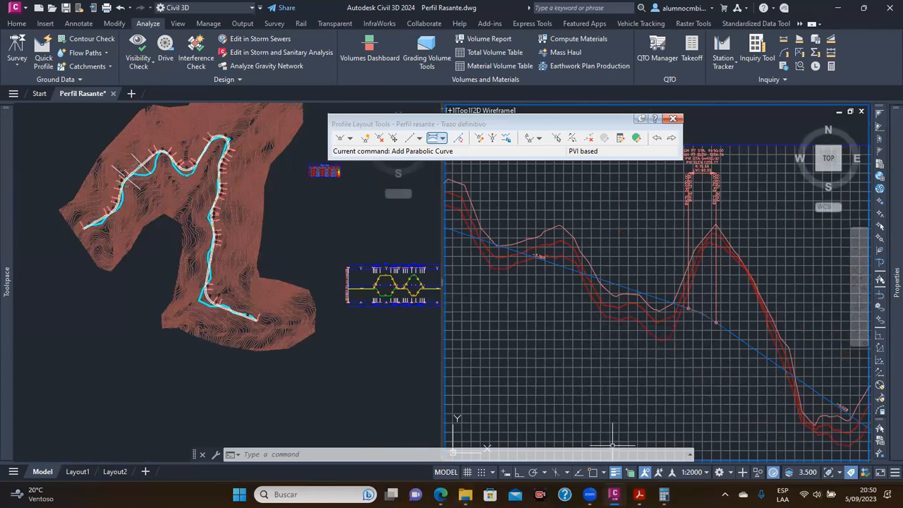
Copy Calculo-CurvasVerticales.xlsx from the 1-Nativos folder of Sesion-06's S06-Clase into its 2-Desarrollados folder
{"action": "left_click", "coordinate": [465, 494]}
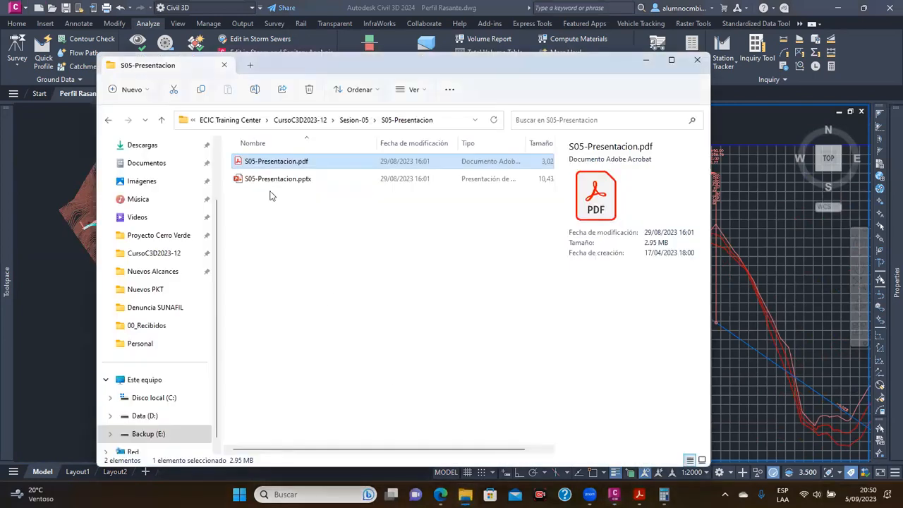
{"action": "left_click", "coordinate": [302, 121]}
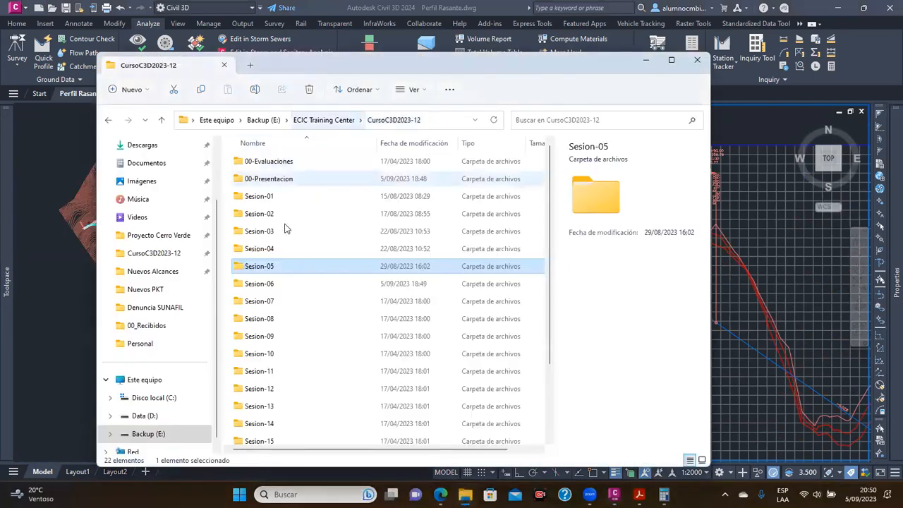
{"action": "double_click", "coordinate": [269, 284]}
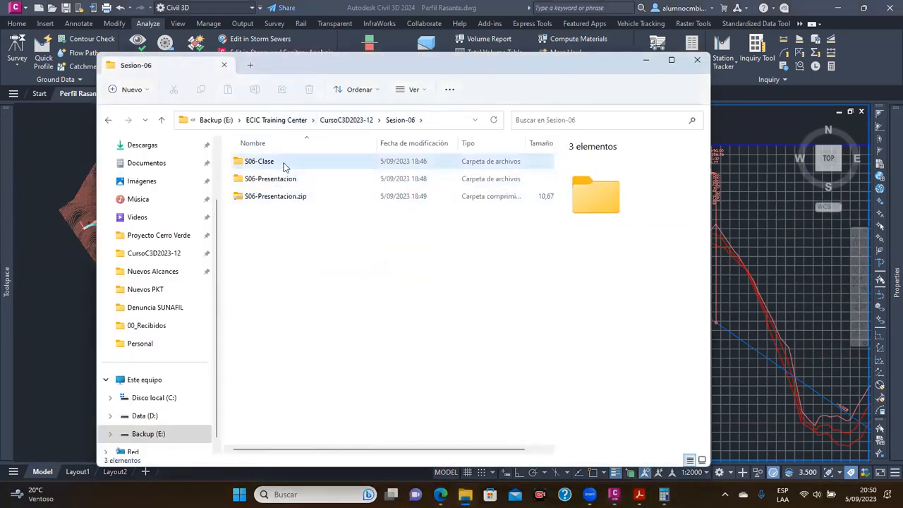
{"action": "double_click", "coordinate": [284, 163]}
{"action": "left_click", "coordinate": [285, 163]}
{"action": "double_click", "coordinate": [286, 162]}
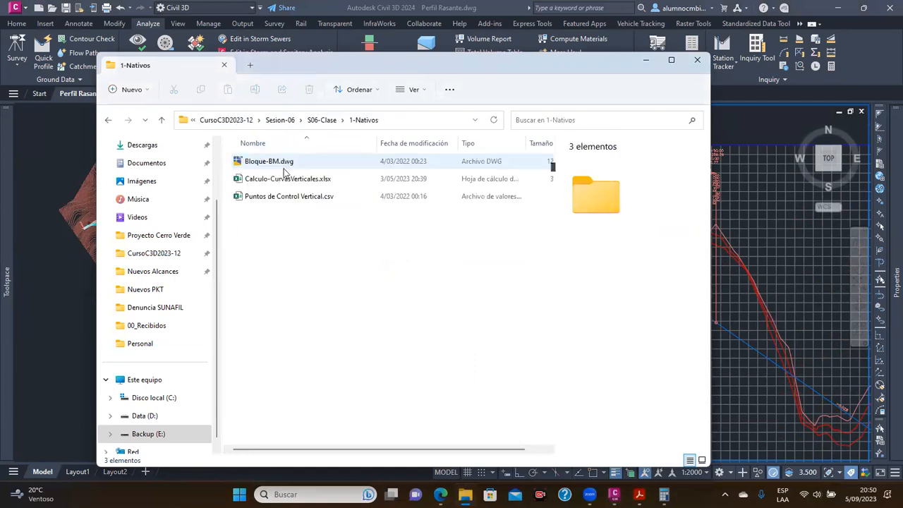
{"action": "left_click", "coordinate": [265, 184]}
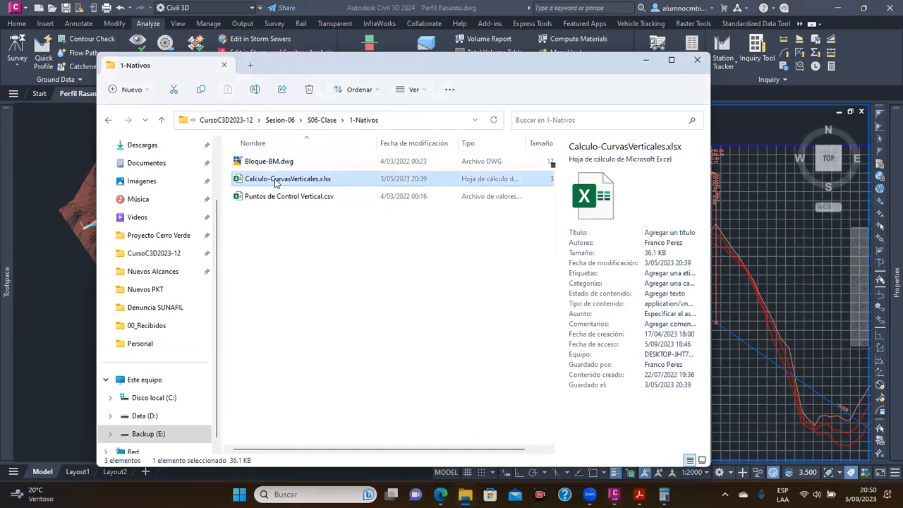
{"action": "left_click", "coordinate": [275, 201]}
{"action": "left_click", "coordinate": [288, 180]}
{"action": "left_click", "coordinate": [322, 120]}
{"action": "double_click", "coordinate": [286, 181]}
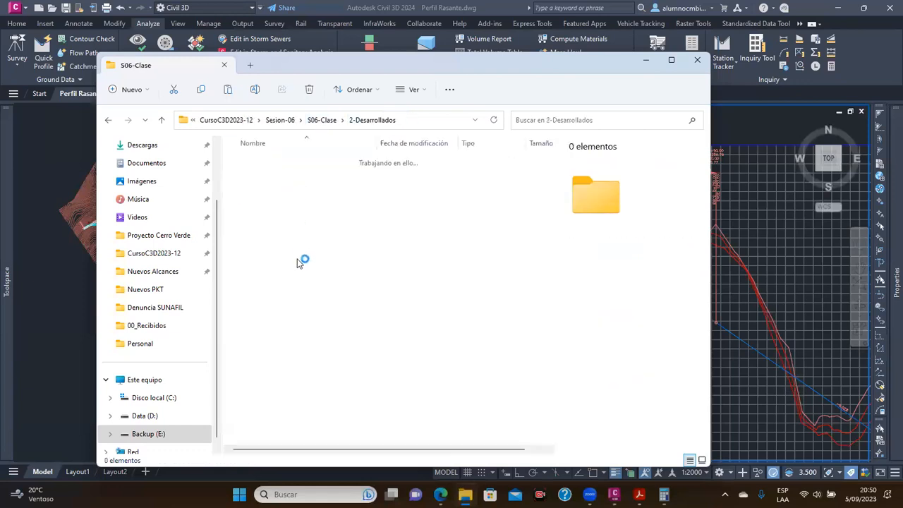
{"action": "key", "text": "ctrl+v"}
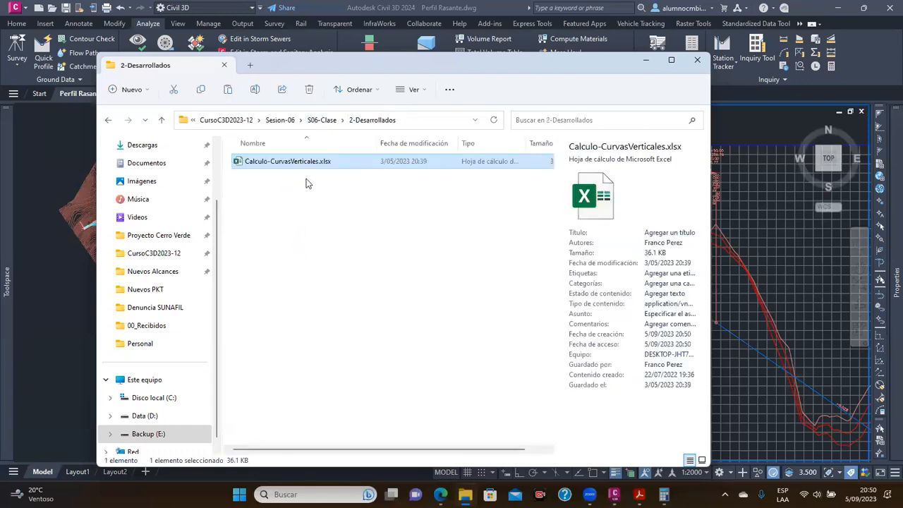
Rename the copied workbook as Calculo-CurvasVerticales-2.xlsx and switch back to Civil 3D
{"action": "left_click", "coordinate": [297, 161]}
{"action": "key", "text": "Right"}
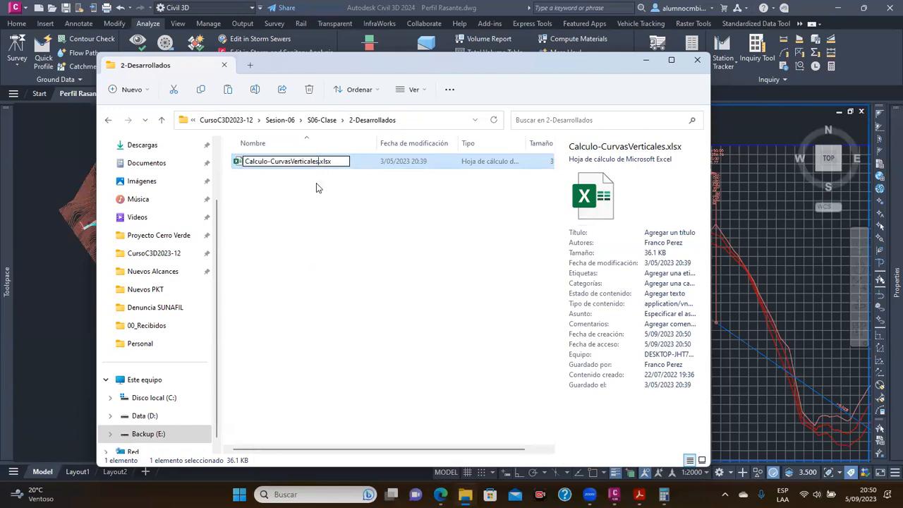
{"action": "type", "text": "-2"}
{"action": "key", "text": "Return"}
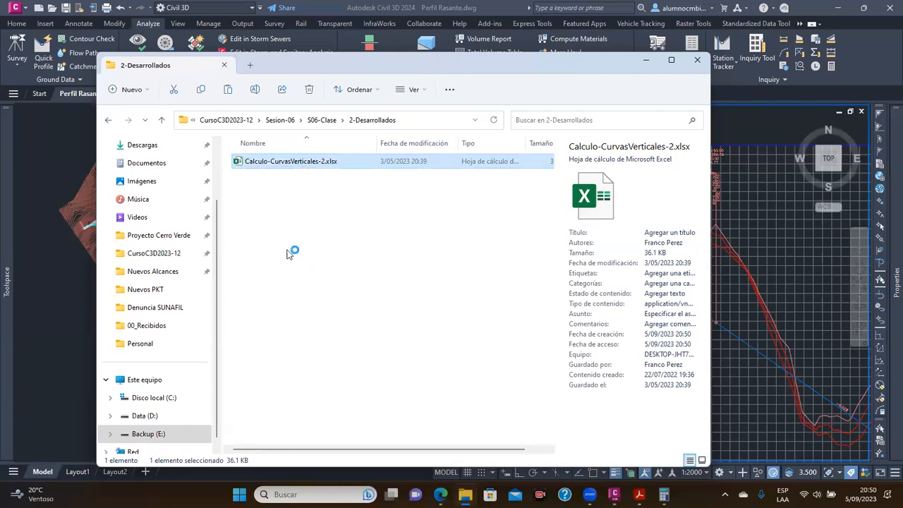
{"action": "left_click", "coordinate": [46, 147]}
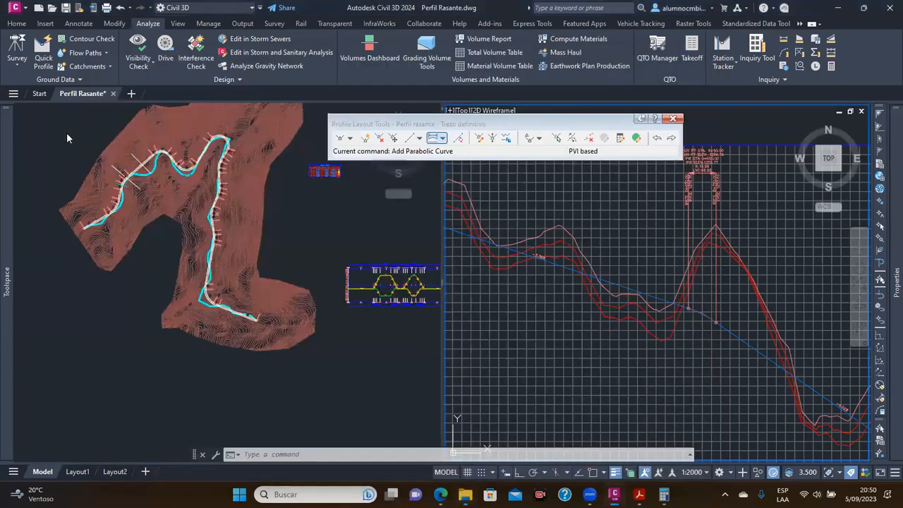
Save the drawing as Perfil Rasante 2.dwg in the empty 2-Desarrollados folder
{"action": "left_click", "coordinate": [67, 138]}
{"action": "left_click", "coordinate": [15, 8]}
{"action": "left_click", "coordinate": [54, 150]}
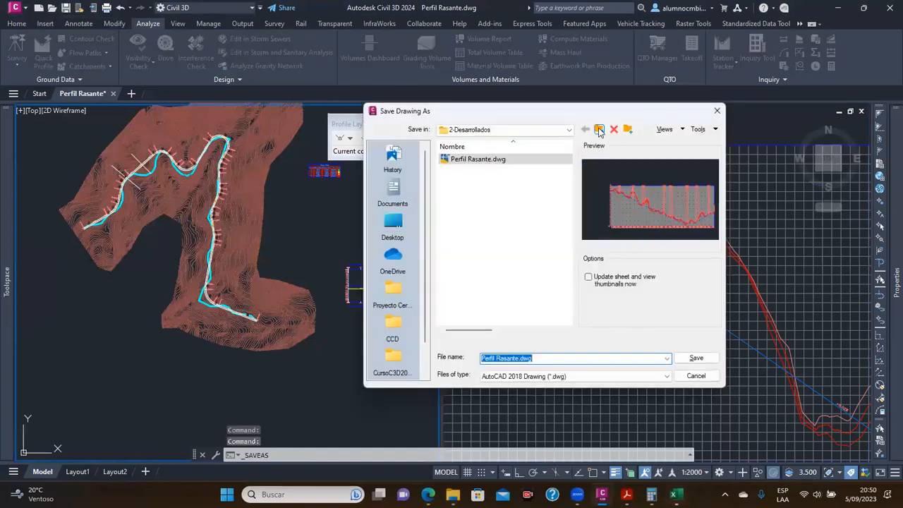
{"action": "left_click", "coordinate": [600, 130]}
{"action": "left_click", "coordinate": [600, 130]}
{"action": "left_click", "coordinate": [600, 130]}
{"action": "double_click", "coordinate": [492, 232]}
{"action": "double_click", "coordinate": [480, 160]}
{"action": "double_click", "coordinate": [483, 170]}
{"action": "left_click", "coordinate": [519, 360]}
{"action": "left_click", "coordinate": [519, 359]}
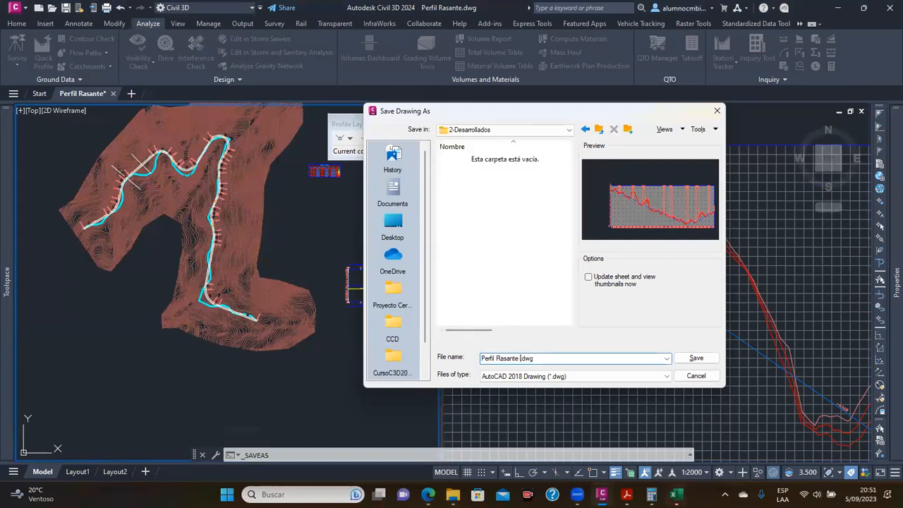
{"action": "key", "text": "Return"}
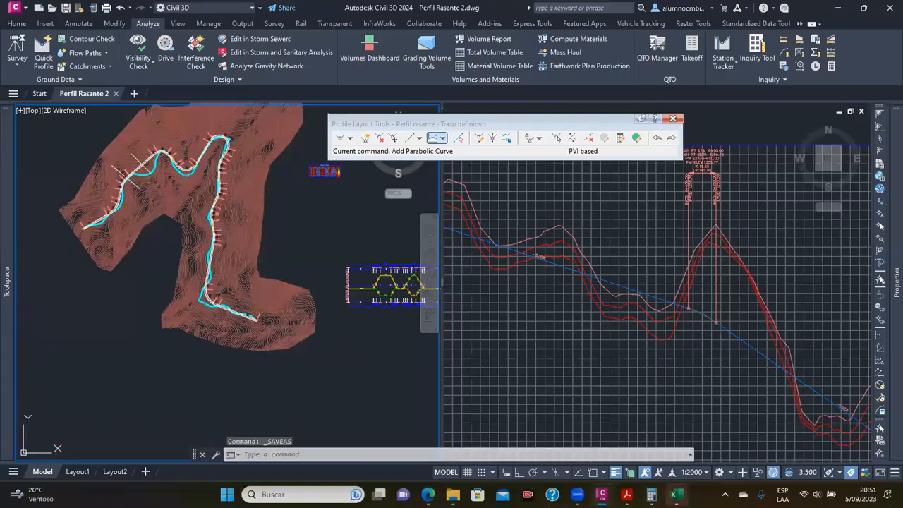
Switch to the curve calculation workbook in Excel and review the curve numbers, locations, speeds and entry and exit grades on Hoja1
{"action": "left_click", "coordinate": [674, 494]}
{"action": "scroll", "coordinate": [266, 245], "scroll_direction": "down", "scroll_amount": 3}
{"action": "scroll", "coordinate": [266, 245], "scroll_direction": "up", "scroll_amount": 3}
{"action": "left_click", "coordinate": [113, 459]}
{"action": "left_click", "coordinate": [81, 459]}
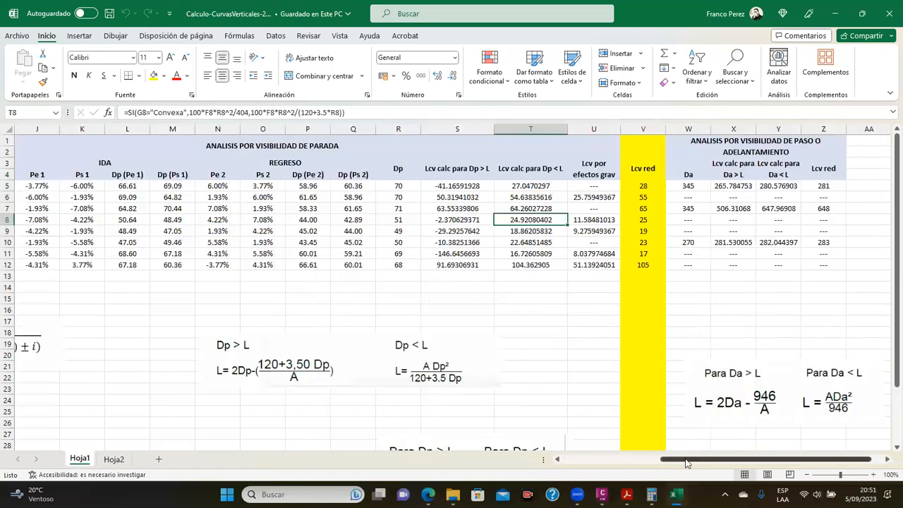
{"action": "left_click_drag", "start_coordinate": [686, 462], "coordinate": [588, 462]}
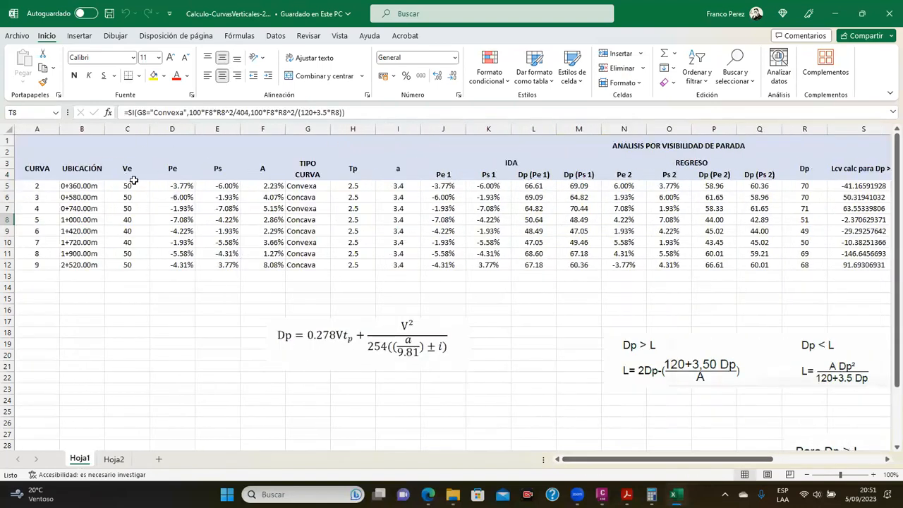
{"action": "left_click", "coordinate": [48, 182]}
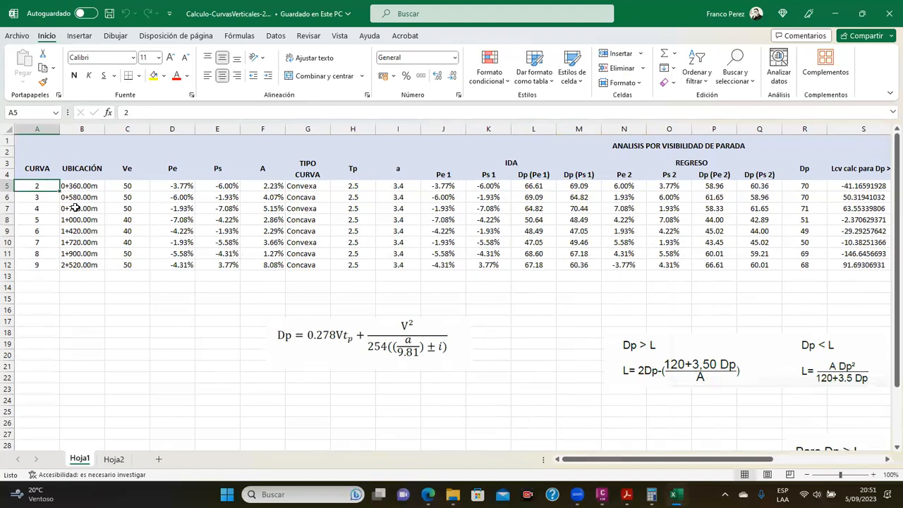
{"action": "left_click_drag", "start_coordinate": [47, 201], "coordinate": [34, 273]}
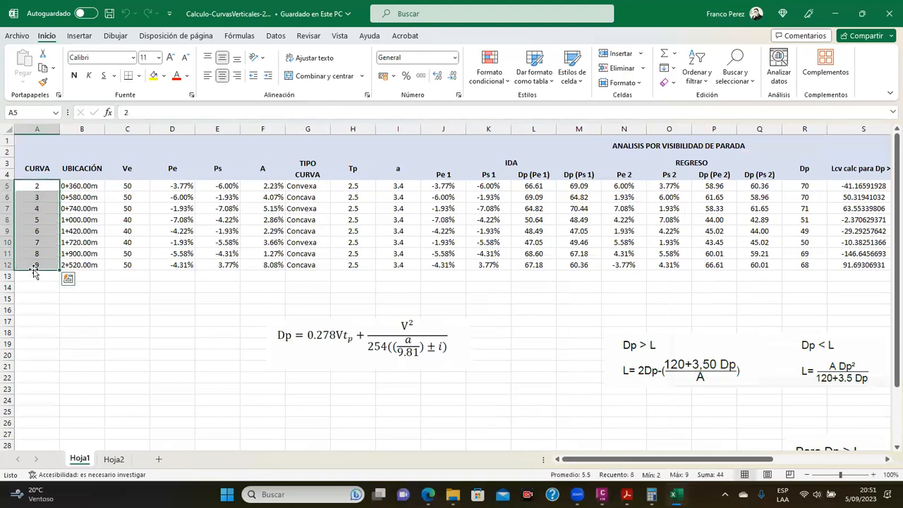
{"action": "left_click_drag", "start_coordinate": [70, 188], "coordinate": [69, 272]}
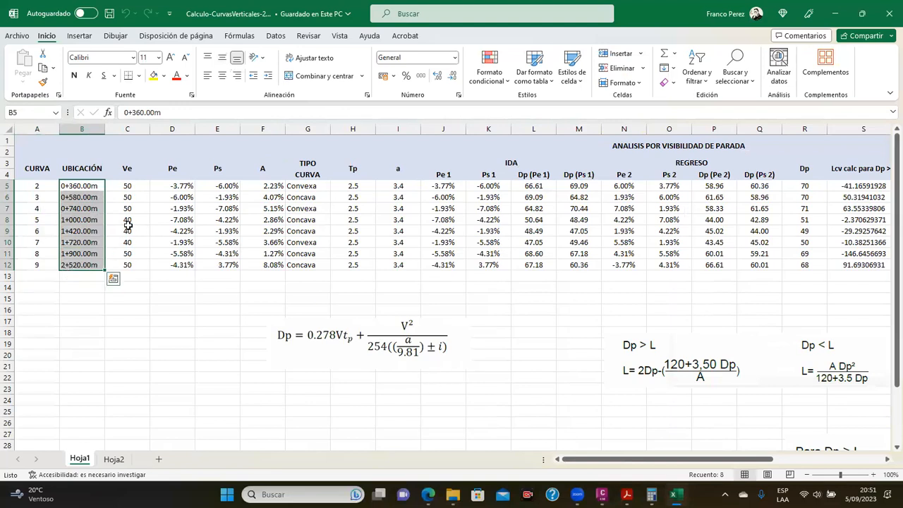
{"action": "left_click_drag", "start_coordinate": [131, 186], "coordinate": [129, 266]}
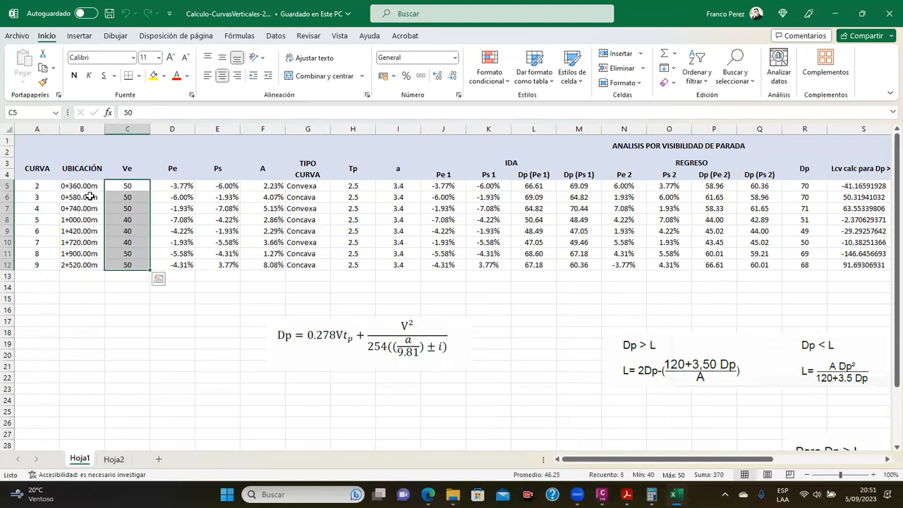
{"action": "left_click_drag", "start_coordinate": [181, 185], "coordinate": [175, 266]}
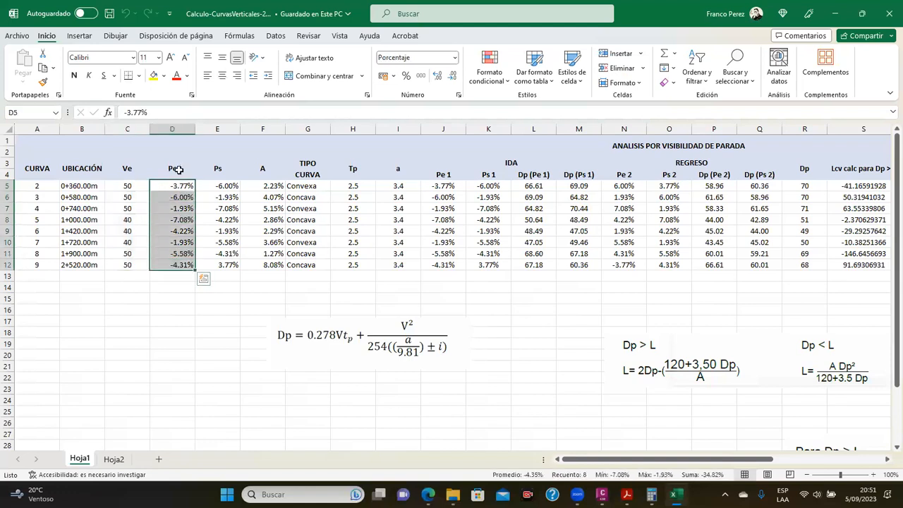
{"action": "left_click_drag", "start_coordinate": [215, 187], "coordinate": [212, 264]}
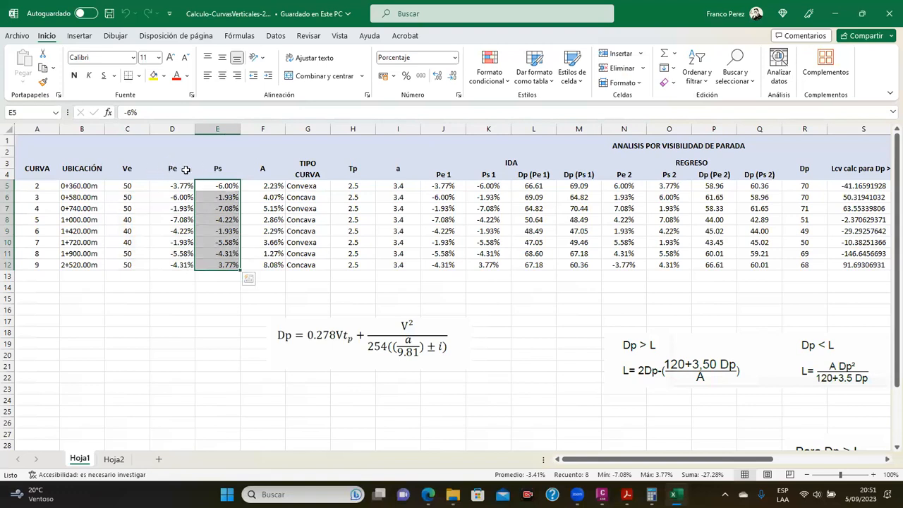
Review the Ps heading, the A column, the curve types, and the Tp and a parameters for all listed curves
{"action": "left_click", "coordinate": [215, 166]}
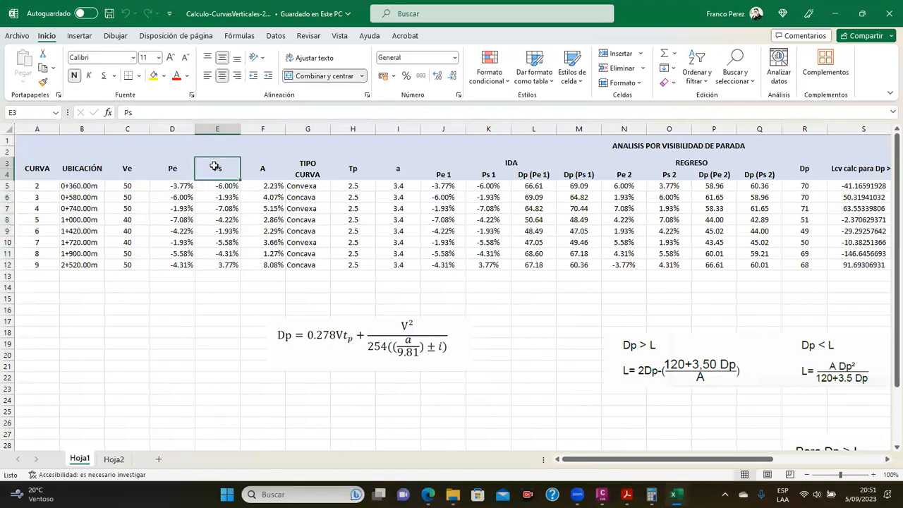
{"action": "left_click", "coordinate": [266, 167]}
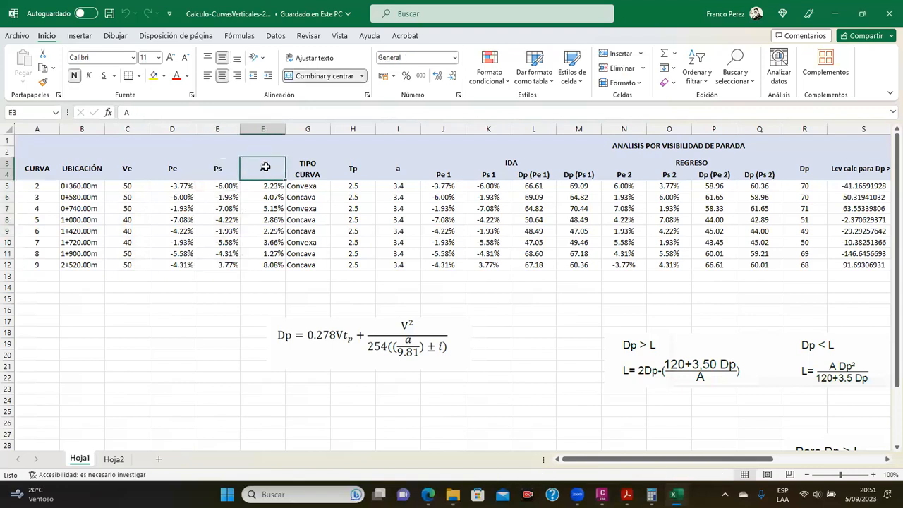
{"action": "left_click", "coordinate": [260, 187]}
{"action": "left_click", "coordinate": [264, 170]}
{"action": "left_click", "coordinate": [308, 170]}
{"action": "left_click_drag", "start_coordinate": [303, 186], "coordinate": [299, 265]}
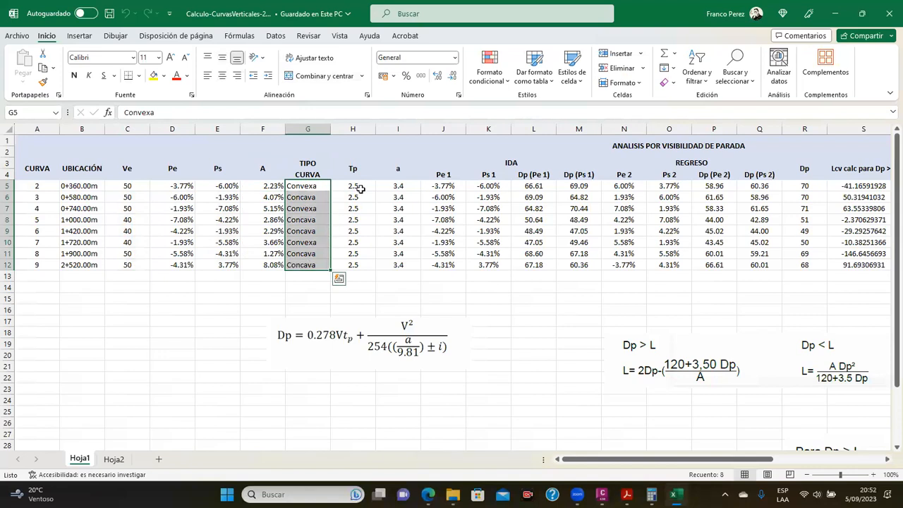
{"action": "left_click_drag", "start_coordinate": [361, 184], "coordinate": [355, 264]}
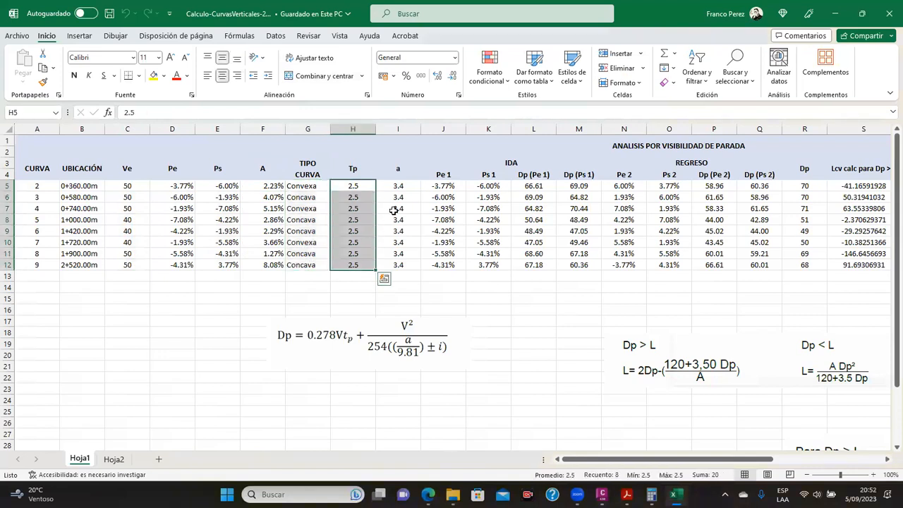
{"action": "left_click_drag", "start_coordinate": [407, 185], "coordinate": [399, 264]}
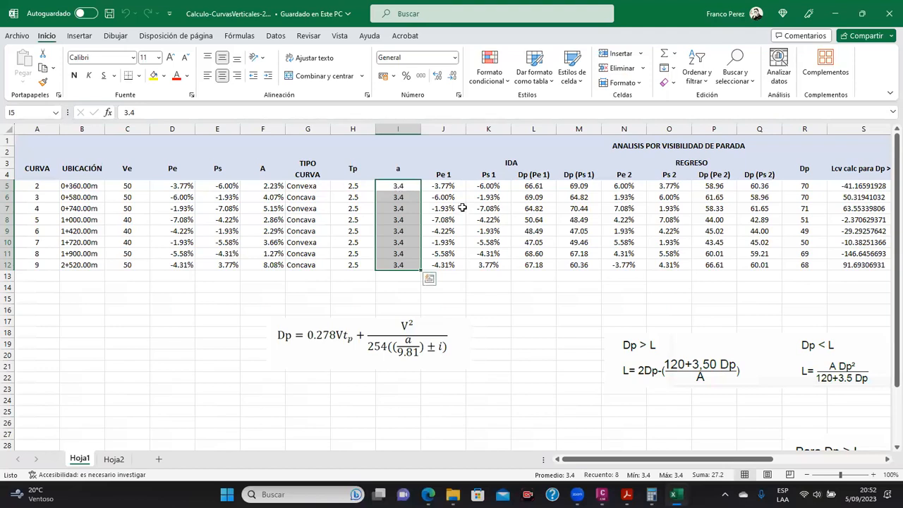
Examine the stopping-distance formula for Pe 1 on the first curve and the IDA and REGRESO column groups
{"action": "left_click", "coordinate": [530, 187]}
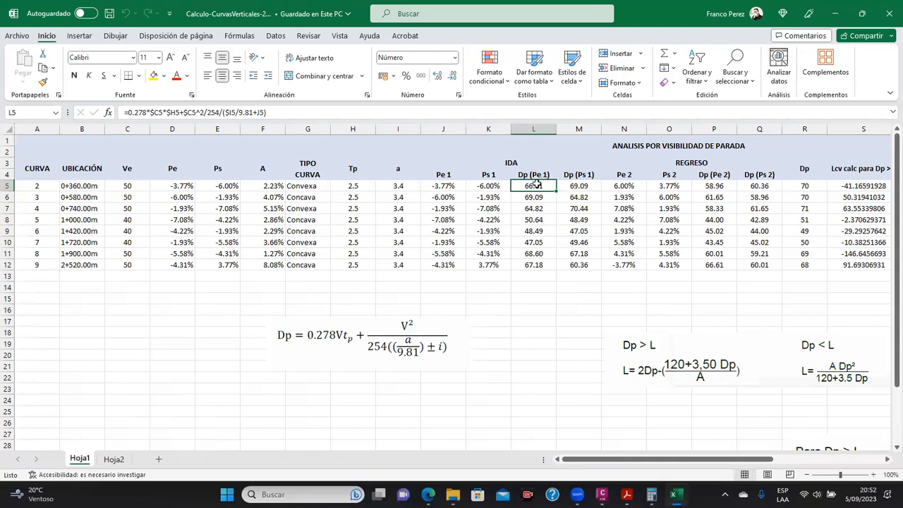
{"action": "scroll", "coordinate": [537, 185], "scroll_direction": "up", "scroll_amount": 1, "text": "ctrl"}
{"action": "left_click", "coordinate": [542, 182]}
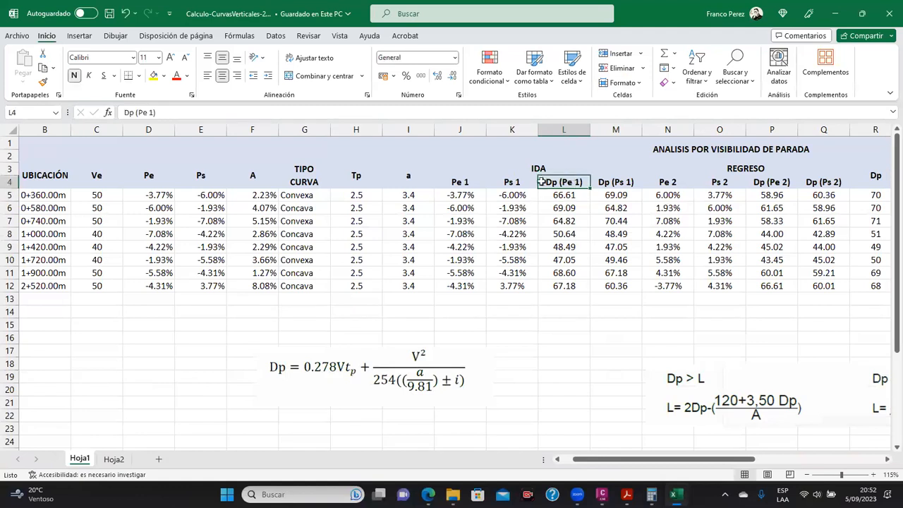
{"action": "left_click", "coordinate": [539, 170]}
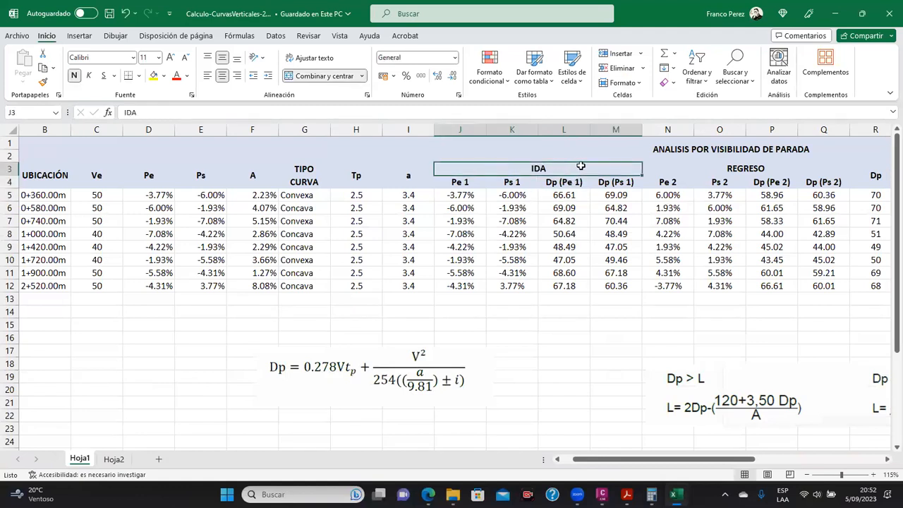
{"action": "left_click", "coordinate": [714, 168]}
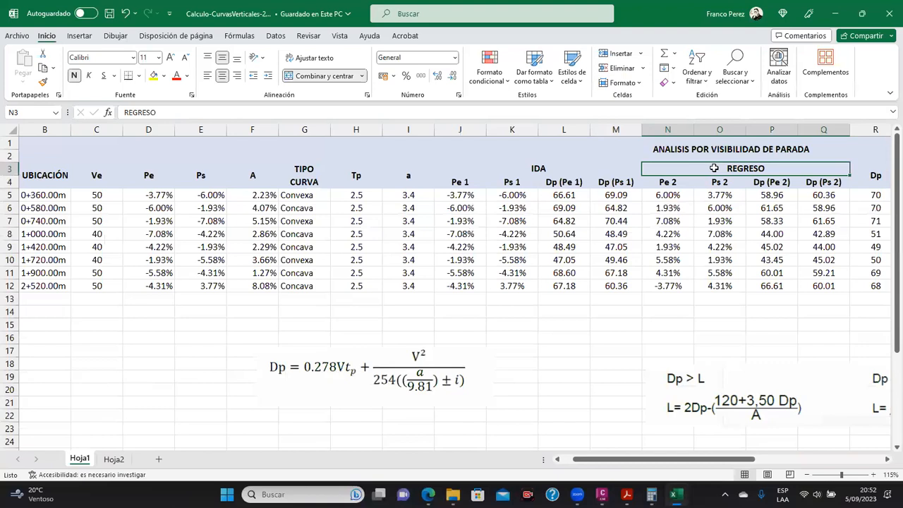
Annotate over the sheet in red an inclined road with a vehicle, a gravity arrow and an uphill arrow labelled Ida
{"action": "left_click", "coordinate": [543, 88]}
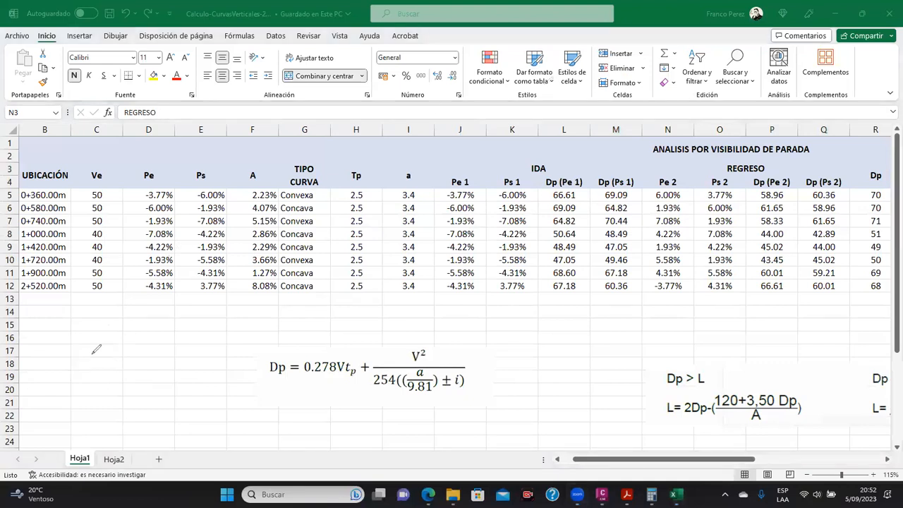
{"action": "mouse_move", "coordinate": [62, 406]}
{"action": "left_mouse_down"}
{"action": "mouse_move", "coordinate": [55, 411]}
{"action": "mouse_move", "coordinate": [363, 206]}
{"action": "left_mouse_up"}
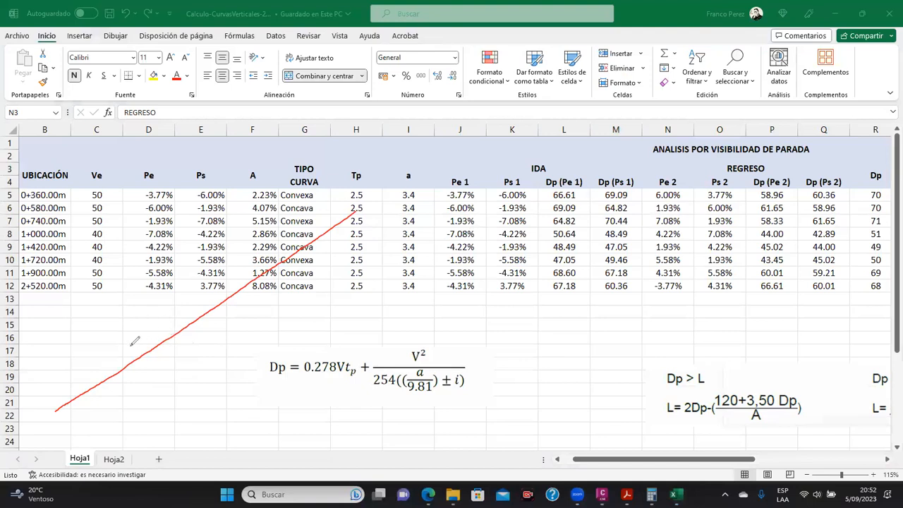
{"action": "left_click_drag", "start_coordinate": [126, 344], "coordinate": [119, 367]}
{"action": "mouse_move", "coordinate": [141, 409]}
{"action": "left_mouse_down"}
{"action": "mouse_move", "coordinate": [199, 368]}
{"action": "mouse_move", "coordinate": [190, 385]}
{"action": "mouse_move", "coordinate": [209, 417]}
{"action": "mouse_move", "coordinate": [221, 403]}
{"action": "mouse_move", "coordinate": [216, 418]}
{"action": "mouse_move", "coordinate": [253, 421]}
{"action": "left_mouse_up"}
{"action": "left_click", "coordinate": [196, 402]}
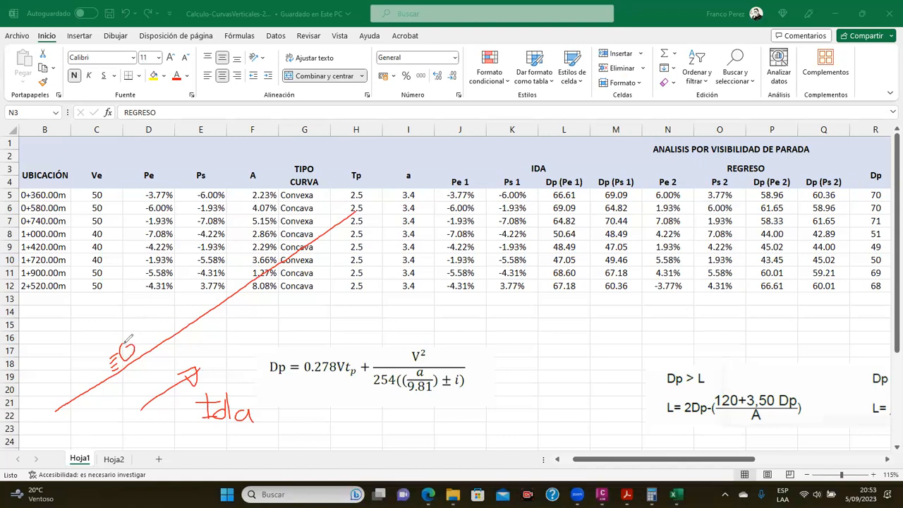
{"action": "mouse_move", "coordinate": [129, 338]}
{"action": "left_mouse_down"}
{"action": "mouse_move", "coordinate": [138, 343]}
{"action": "mouse_move", "coordinate": [129, 359]}
{"action": "mouse_move", "coordinate": [122, 351]}
{"action": "left_mouse_up"}
{"action": "mouse_move", "coordinate": [148, 304]}
{"action": "left_mouse_down"}
{"action": "mouse_move", "coordinate": [103, 343]}
{"action": "mouse_move", "coordinate": [119, 335]}
{"action": "left_mouse_up"}
{"action": "left_click_drag", "start_coordinate": [107, 303], "coordinate": [110, 324]}
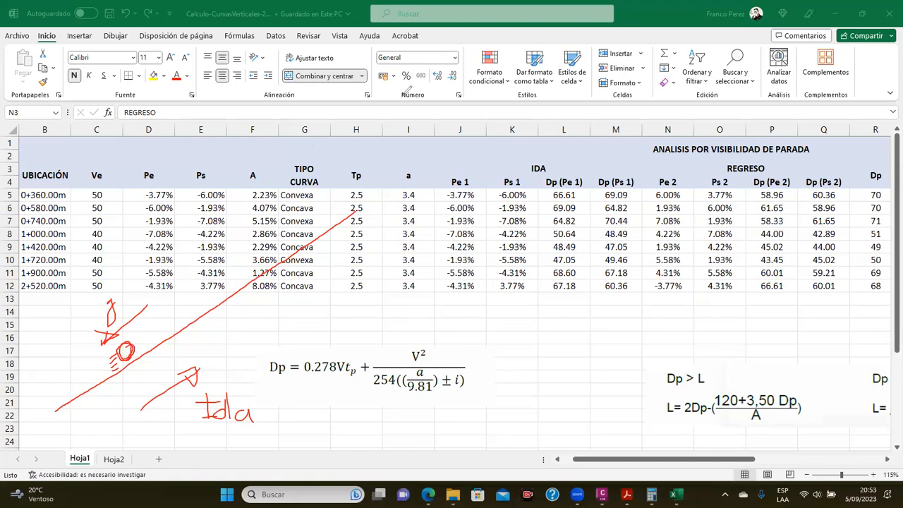
Annotate in blue the downhill vehicle with a gravity arrow and the label Retorno, circle it in magenta, and clear all annotations
{"action": "left_click_drag", "start_coordinate": [230, 274], "coordinate": [213, 281]}
{"action": "left_click_drag", "start_coordinate": [256, 249], "coordinate": [262, 245]}
{"action": "mouse_move", "coordinate": [266, 247]}
{"action": "left_mouse_down"}
{"action": "mouse_move", "coordinate": [252, 265]}
{"action": "mouse_move", "coordinate": [244, 239]}
{"action": "mouse_move", "coordinate": [218, 265]}
{"action": "left_mouse_up"}
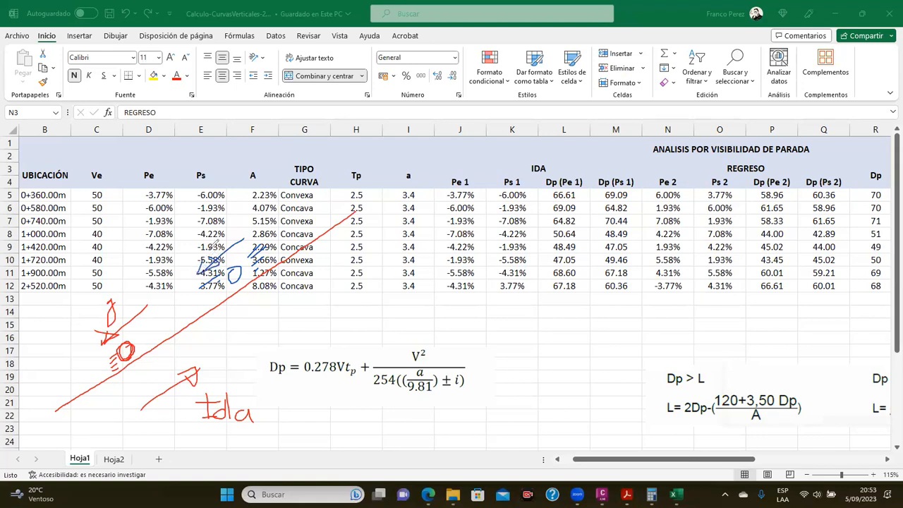
{"action": "mouse_move", "coordinate": [214, 215]}
{"action": "left_mouse_down"}
{"action": "mouse_move", "coordinate": [194, 226]}
{"action": "mouse_move", "coordinate": [204, 256]}
{"action": "left_mouse_up"}
{"action": "mouse_move", "coordinate": [321, 277]}
{"action": "left_mouse_down"}
{"action": "mouse_move", "coordinate": [254, 324]}
{"action": "mouse_move", "coordinate": [282, 317]}
{"action": "mouse_move", "coordinate": [291, 352]}
{"action": "mouse_move", "coordinate": [338, 330]}
{"action": "mouse_move", "coordinate": [336, 354]}
{"action": "left_mouse_up"}
{"action": "mouse_move", "coordinate": [314, 332]}
{"action": "left_mouse_down"}
{"action": "mouse_move", "coordinate": [351, 326]}
{"action": "mouse_move", "coordinate": [381, 347]}
{"action": "mouse_move", "coordinate": [421, 317]}
{"action": "left_mouse_up"}
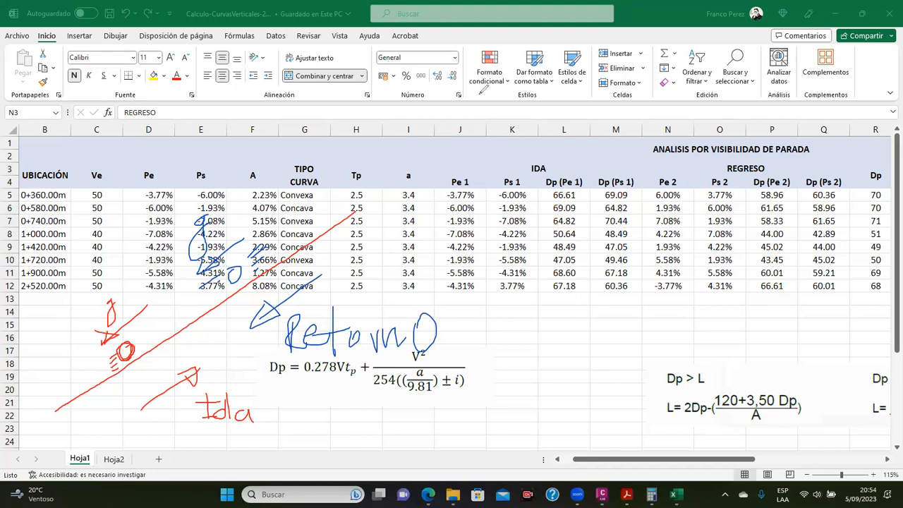
{"action": "mouse_move", "coordinate": [205, 192]}
{"action": "left_mouse_down"}
{"action": "mouse_move", "coordinate": [254, 298]}
{"action": "mouse_move", "coordinate": [210, 188]}
{"action": "left_mouse_up"}
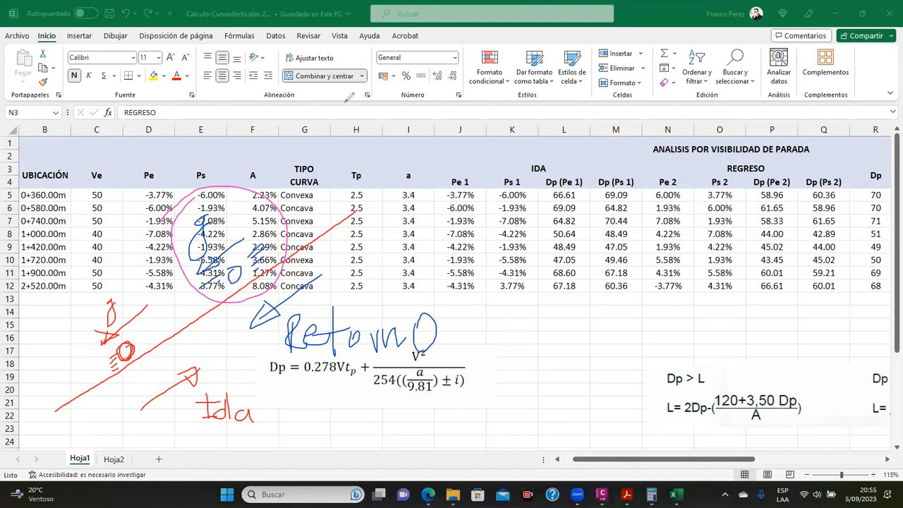
{"action": "key", "text": "e"}
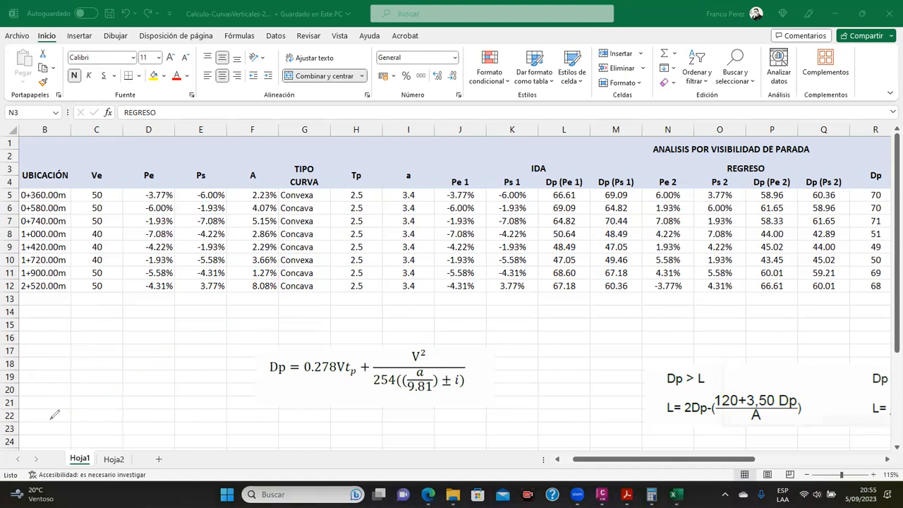
Sketch in magenta over the sheet a crest vertical curve with its two tangents, a frame around the curve and outbound travel arrows
{"action": "left_click_drag", "start_coordinate": [55, 418], "coordinate": [223, 262]}
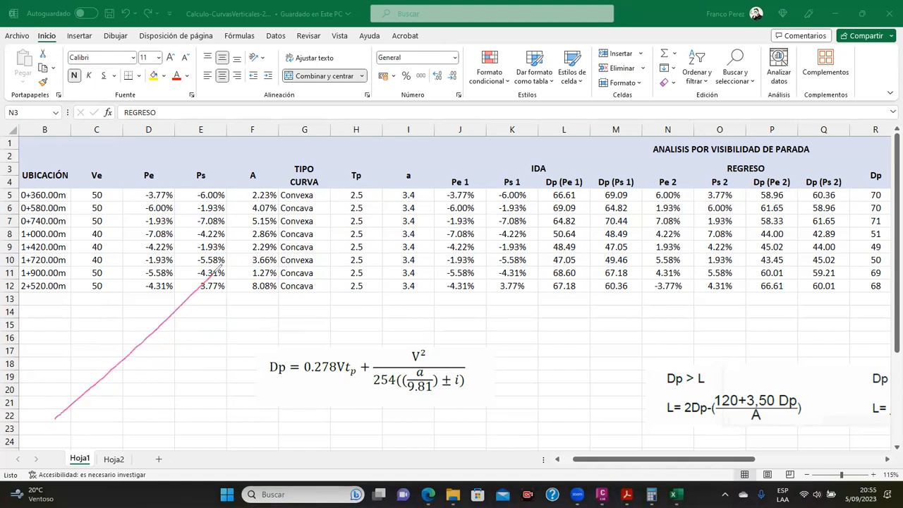
{"action": "mouse_move", "coordinate": [217, 299]}
{"action": "left_mouse_down"}
{"action": "mouse_move", "coordinate": [216, 282]}
{"action": "mouse_move", "coordinate": [247, 247]}
{"action": "mouse_move", "coordinate": [432, 265]}
{"action": "mouse_move", "coordinate": [431, 290]}
{"action": "mouse_move", "coordinate": [578, 427]}
{"action": "left_mouse_up"}
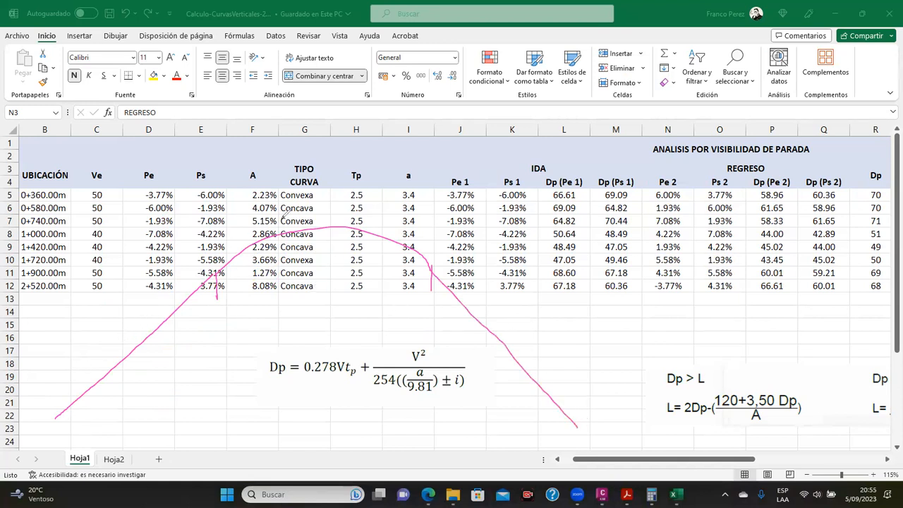
{"action": "mouse_move", "coordinate": [224, 210]}
{"action": "left_mouse_down"}
{"action": "mouse_move", "coordinate": [221, 282]}
{"action": "mouse_move", "coordinate": [428, 197]}
{"action": "mouse_move", "coordinate": [227, 206]}
{"action": "left_mouse_up"}
{"action": "mouse_move", "coordinate": [237, 250]}
{"action": "left_mouse_down"}
{"action": "mouse_move", "coordinate": [346, 218]}
{"action": "mouse_move", "coordinate": [418, 250]}
{"action": "left_mouse_up"}
{"action": "mouse_move", "coordinate": [110, 347]}
{"action": "left_mouse_down"}
{"action": "mouse_move", "coordinate": [170, 285]}
{"action": "mouse_move", "coordinate": [141, 277]}
{"action": "left_mouse_up"}
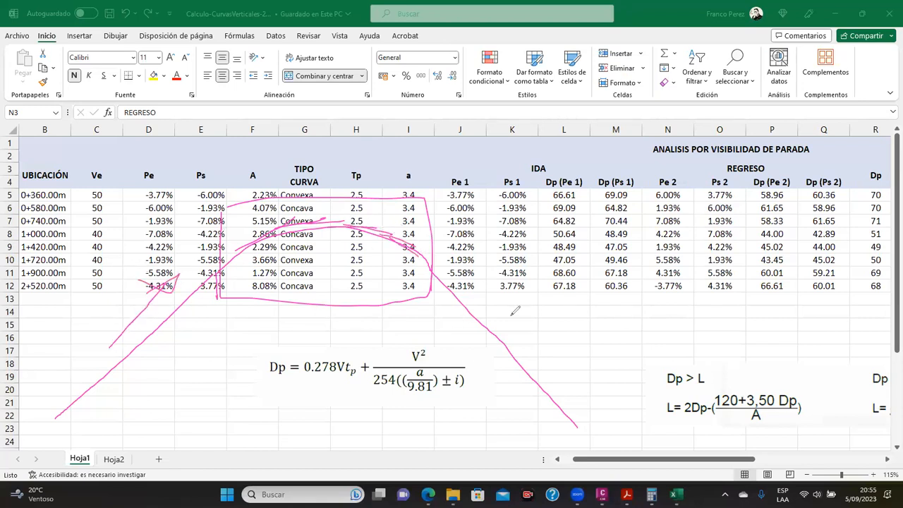
{"action": "mouse_move", "coordinate": [471, 278]}
{"action": "left_mouse_down"}
{"action": "mouse_move", "coordinate": [522, 338]}
{"action": "mouse_move", "coordinate": [531, 324]}
{"action": "mouse_move", "coordinate": [506, 336]}
{"action": "left_mouse_up"}
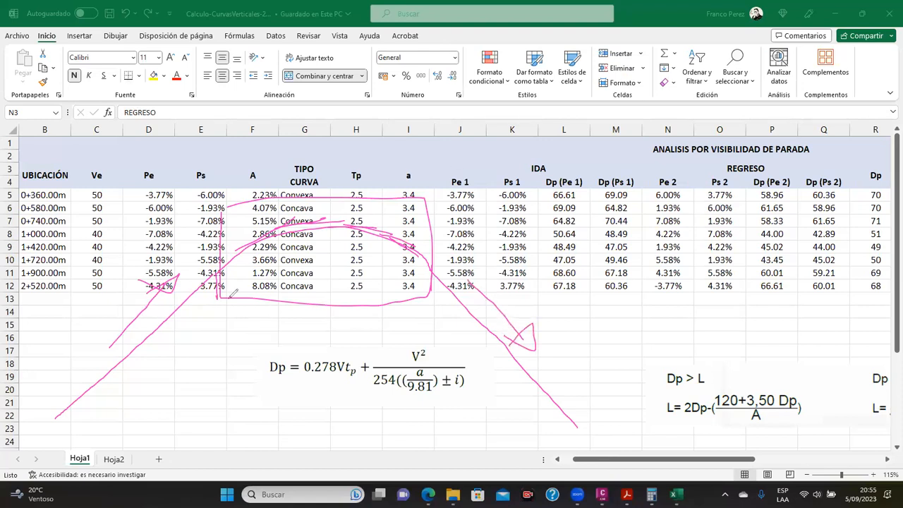
Label the outbound direction Ida and mark its entry grade as +5% and exit grade as -3%, with an arrow pointing to each
{"action": "mouse_move", "coordinate": [174, 348]}
{"action": "left_mouse_down"}
{"action": "mouse_move", "coordinate": [172, 383]}
{"action": "mouse_move", "coordinate": [186, 348]}
{"action": "left_mouse_up"}
{"action": "left_click_drag", "start_coordinate": [160, 383], "coordinate": [221, 380]}
{"action": "left_click_drag", "start_coordinate": [100, 266], "coordinate": [98, 292]}
{"action": "left_click_drag", "start_coordinate": [89, 283], "coordinate": [124, 260]}
{"action": "mouse_move", "coordinate": [111, 266]}
{"action": "left_mouse_down"}
{"action": "mouse_move", "coordinate": [122, 273]}
{"action": "mouse_move", "coordinate": [110, 288]}
{"action": "left_mouse_up"}
{"action": "left_click_drag", "start_coordinate": [142, 245], "coordinate": [129, 284]}
{"action": "mouse_move", "coordinate": [498, 290]}
{"action": "left_mouse_down"}
{"action": "mouse_move", "coordinate": [533, 286]}
{"action": "mouse_move", "coordinate": [524, 301]}
{"action": "left_mouse_up"}
{"action": "left_click_drag", "start_coordinate": [554, 258], "coordinate": [546, 295]}
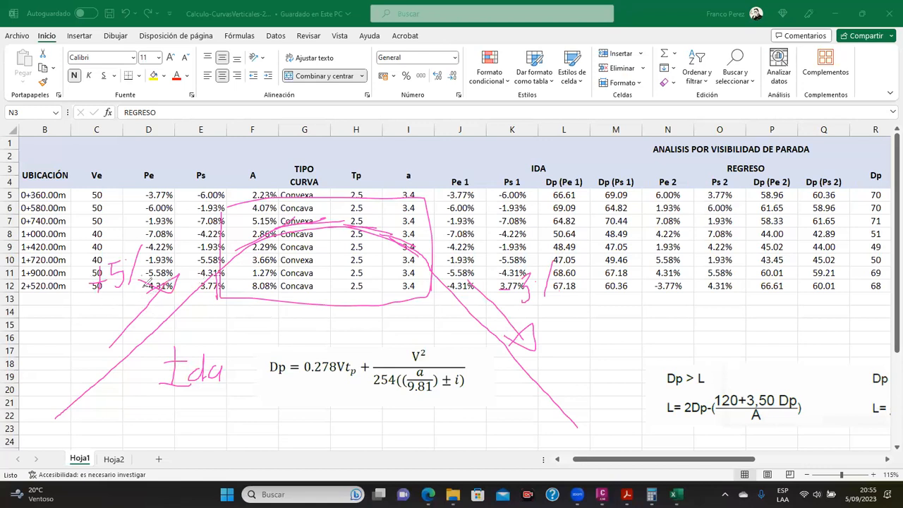
{"action": "mouse_move", "coordinate": [135, 216]}
{"action": "left_mouse_down"}
{"action": "mouse_move", "coordinate": [136, 237]}
{"action": "mouse_move", "coordinate": [144, 224]}
{"action": "left_mouse_up"}
{"action": "mouse_move", "coordinate": [542, 214]}
{"action": "left_mouse_down"}
{"action": "mouse_move", "coordinate": [542, 252]}
{"action": "mouse_move", "coordinate": [534, 241]}
{"action": "left_mouse_up"}
Draw return travel arrows in blue along both sides of the crest sketch and label their grades +3% and -5%
{"action": "mouse_move", "coordinate": [619, 261]}
{"action": "left_mouse_down"}
{"action": "mouse_move", "coordinate": [554, 188]}
{"action": "mouse_move", "coordinate": [546, 208]}
{"action": "mouse_move", "coordinate": [575, 189]}
{"action": "left_mouse_up"}
{"action": "mouse_move", "coordinate": [144, 185]}
{"action": "left_mouse_down"}
{"action": "mouse_move", "coordinate": [64, 240]}
{"action": "mouse_move", "coordinate": [75, 231]}
{"action": "left_mouse_up"}
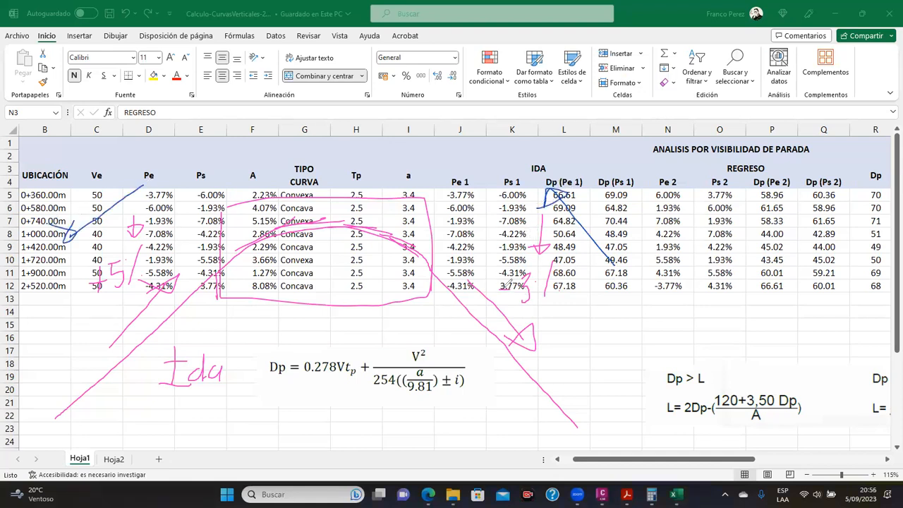
{"action": "mouse_move", "coordinate": [605, 204]}
{"action": "left_mouse_down"}
{"action": "mouse_move", "coordinate": [605, 230]}
{"action": "mouse_move", "coordinate": [627, 218]}
{"action": "mouse_move", "coordinate": [618, 234]}
{"action": "left_mouse_up"}
{"action": "left_click_drag", "start_coordinate": [648, 190], "coordinate": [633, 238]}
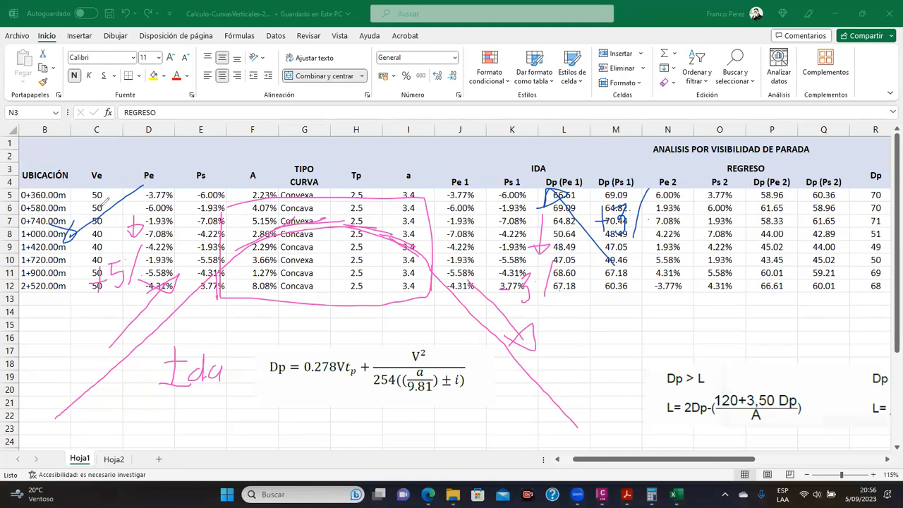
{"action": "mouse_move", "coordinate": [70, 200]}
{"action": "left_mouse_down"}
{"action": "mouse_move", "coordinate": [46, 201]}
{"action": "mouse_move", "coordinate": [76, 214]}
{"action": "mouse_move", "coordinate": [103, 176]}
{"action": "mouse_move", "coordinate": [100, 208]}
{"action": "left_mouse_up"}
Label the blue direction Retorno and add a check mark above each of its two grades
{"action": "mouse_move", "coordinate": [693, 250]}
{"action": "left_mouse_down"}
{"action": "mouse_move", "coordinate": [688, 290]}
{"action": "mouse_move", "coordinate": [725, 288]}
{"action": "left_mouse_up"}
{"action": "mouse_move", "coordinate": [736, 244]}
{"action": "left_mouse_down"}
{"action": "mouse_move", "coordinate": [735, 293]}
{"action": "mouse_move", "coordinate": [768, 276]}
{"action": "left_mouse_up"}
{"action": "mouse_move", "coordinate": [748, 265]}
{"action": "left_mouse_down"}
{"action": "mouse_move", "coordinate": [752, 294]}
{"action": "mouse_move", "coordinate": [823, 290]}
{"action": "left_mouse_up"}
{"action": "left_click_drag", "start_coordinate": [796, 262], "coordinate": [805, 274]}
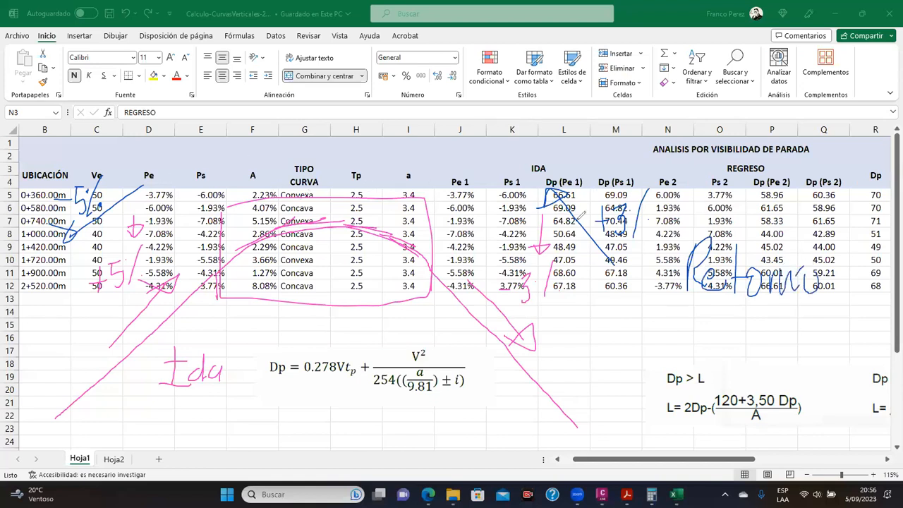
{"action": "left_click_drag", "start_coordinate": [650, 148], "coordinate": [681, 112]}
{"action": "left_click_drag", "start_coordinate": [76, 150], "coordinate": [106, 91]}
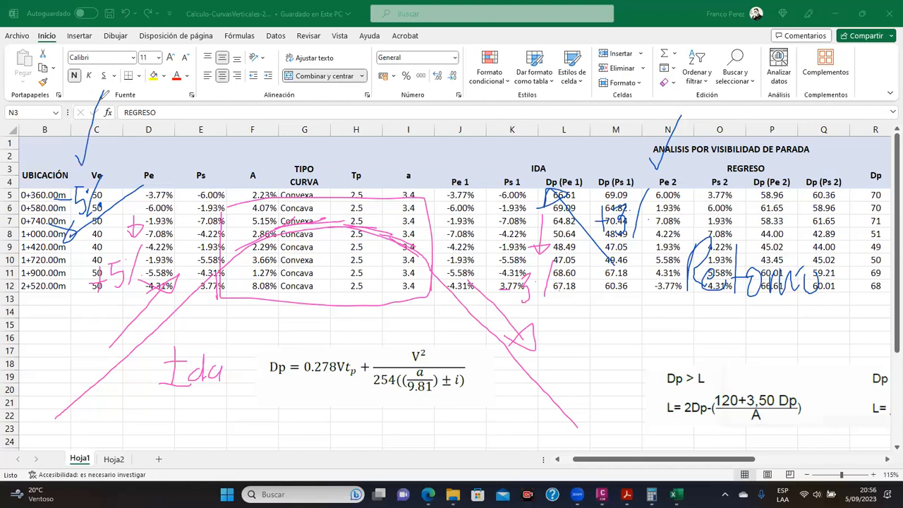